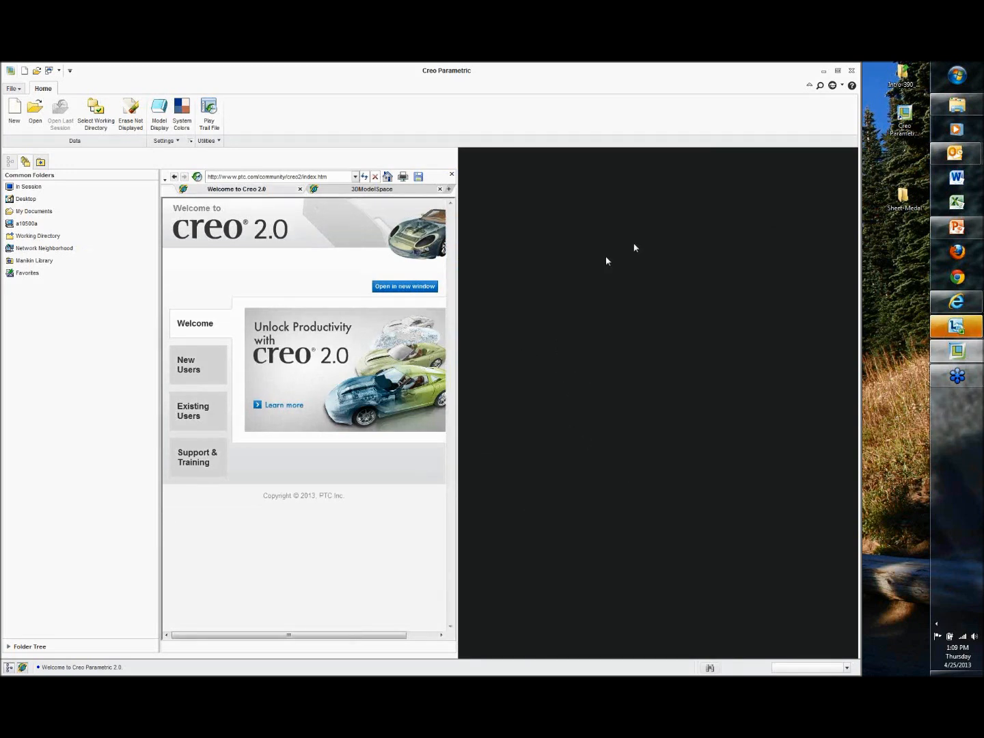
Browse to the Sheet-Medal folder on the Desktop
{"action": "left_click", "coordinate": [33, 646]}
{"action": "left_click", "coordinate": [13, 200]}
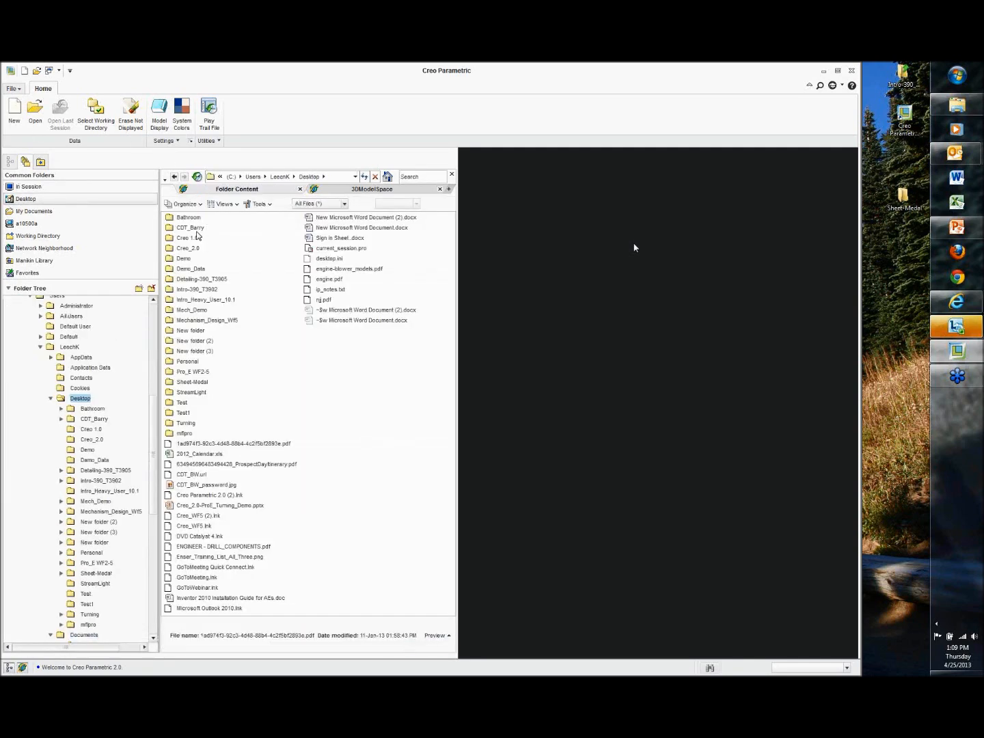
{"action": "double_click", "coordinate": [197, 383]}
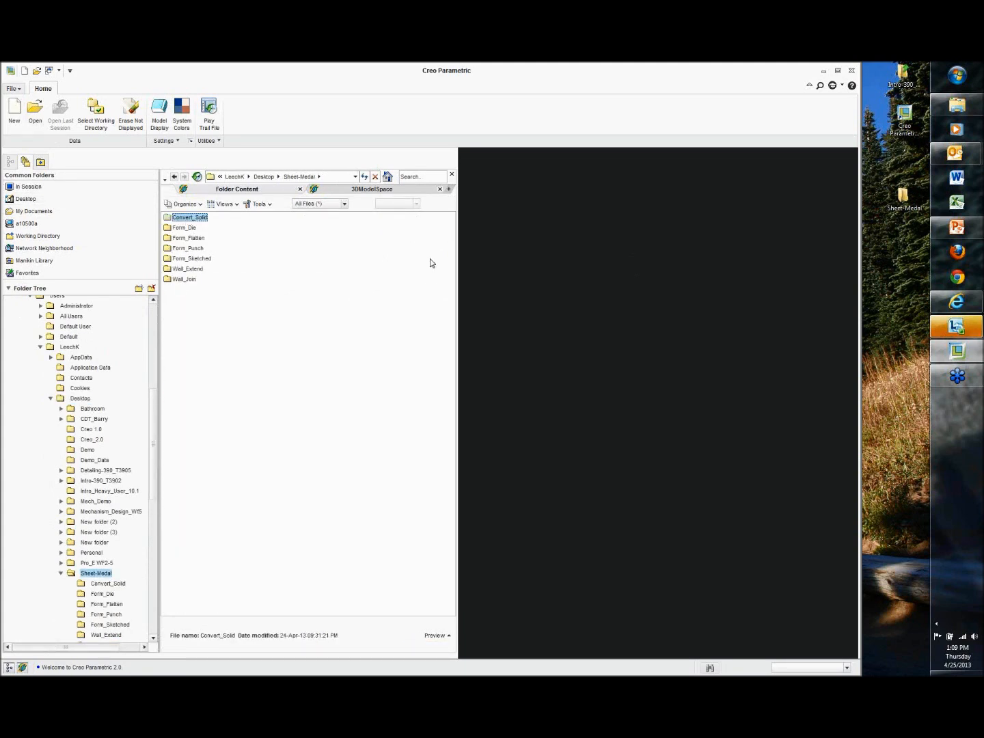
{"action": "left_click", "coordinate": [956, 377]}
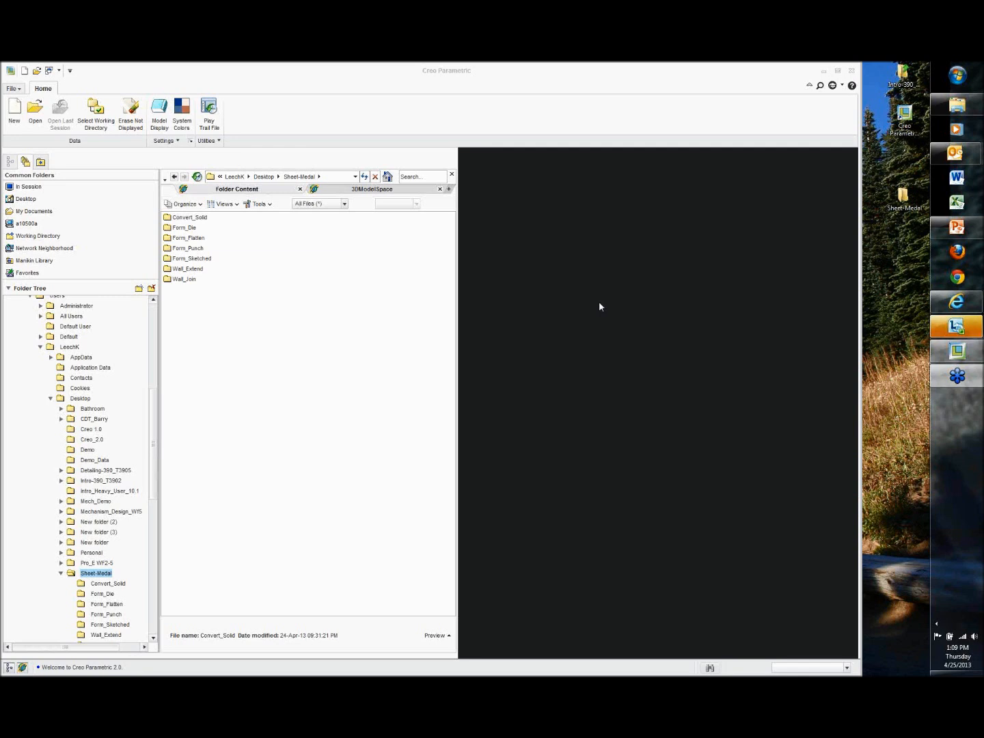
Set the Convert_Solid folder as the working directory and open convert.prt
{"action": "double_click", "coordinate": [183, 219]}
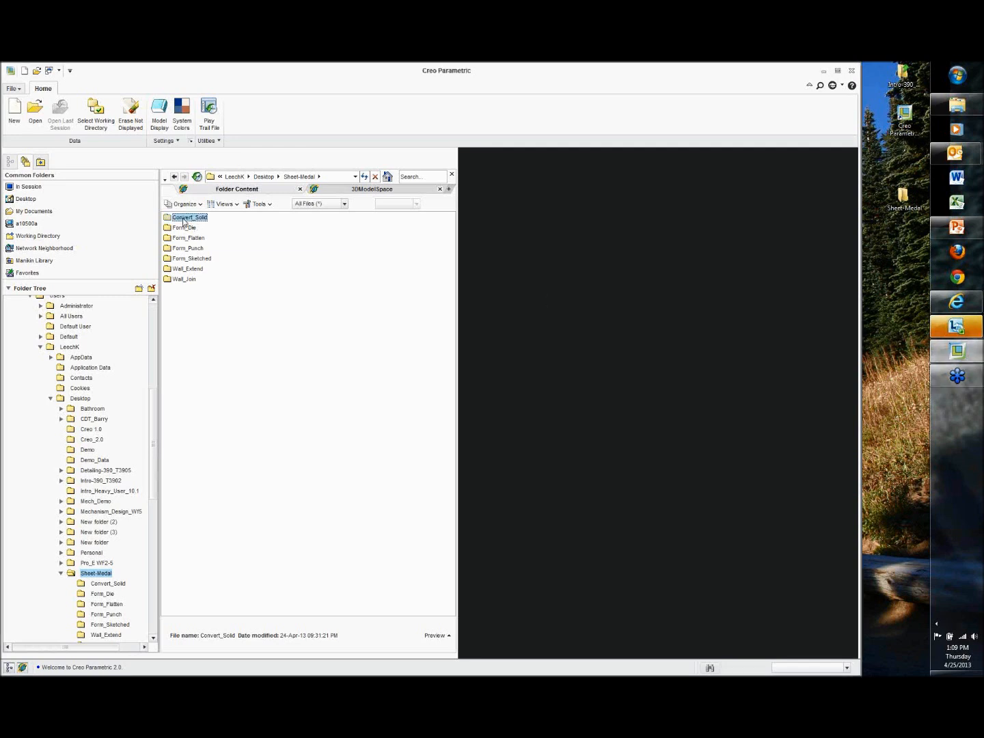
{"action": "right_click", "coordinate": [108, 584]}
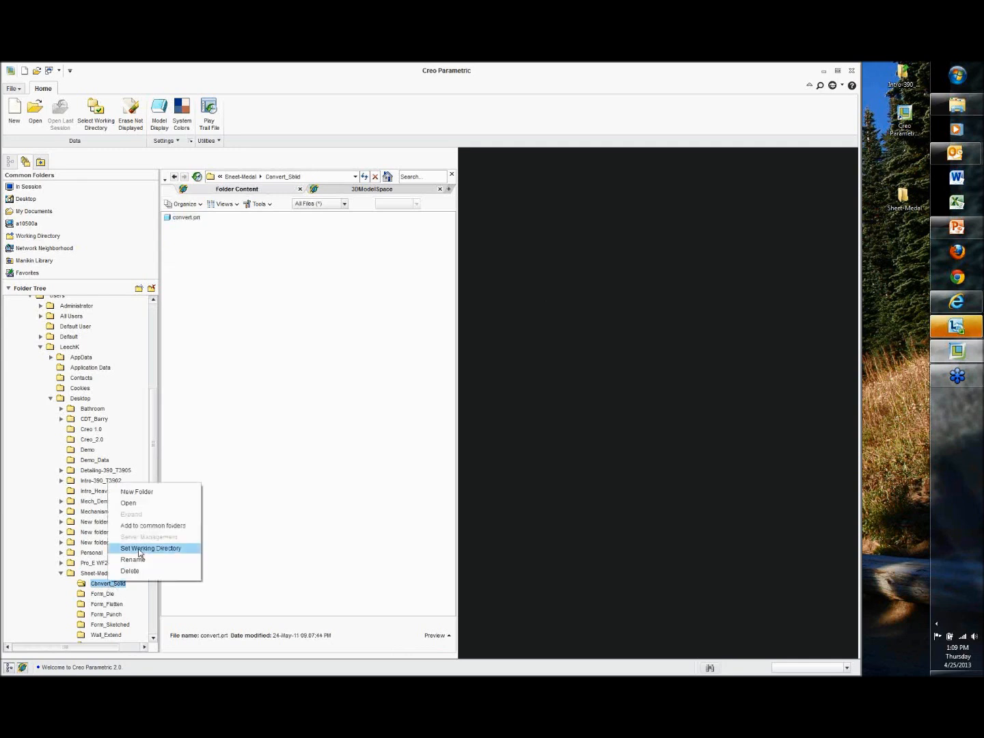
{"action": "left_click", "coordinate": [140, 548]}
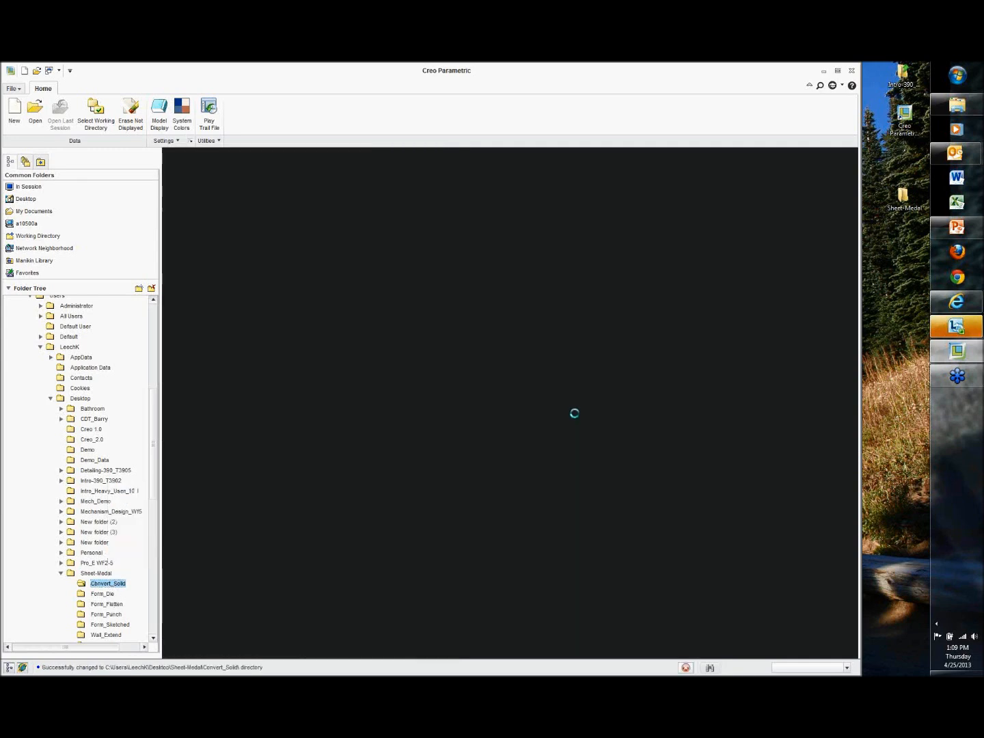
{"action": "middle_click_drag", "start_coordinate": [329, 419], "coordinate": [756, 336]}
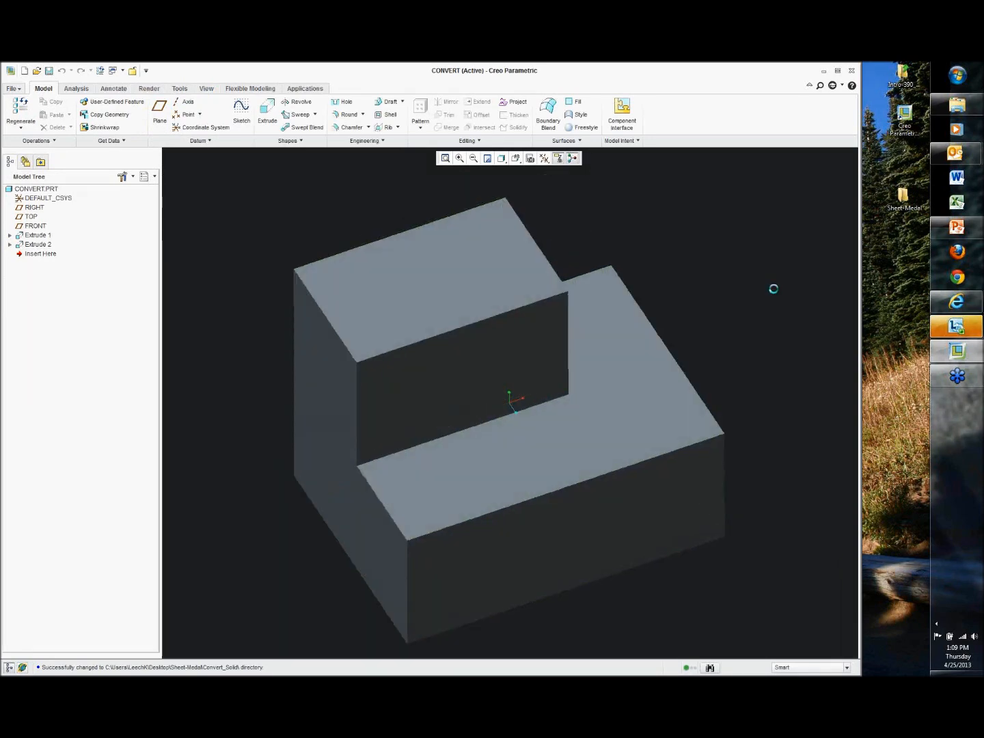
Convert the solid part to sheet metal with the Shell method, removing the stepped left and back surfaces
{"action": "left_click", "coordinate": [41, 141]}
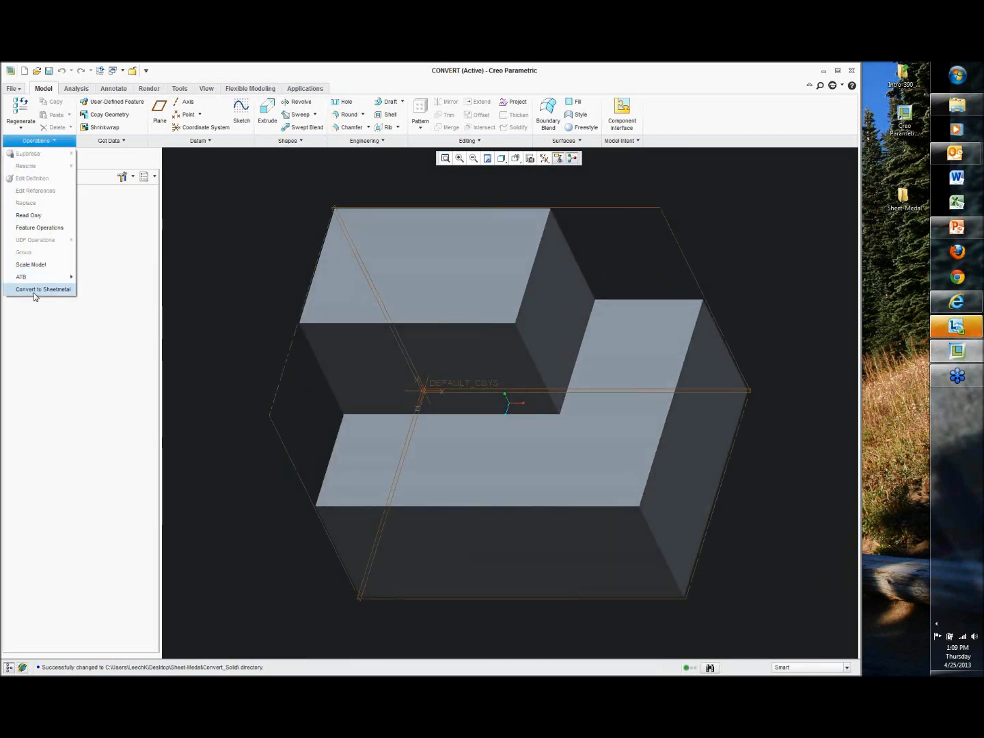
{"action": "left_click", "coordinate": [34, 292]}
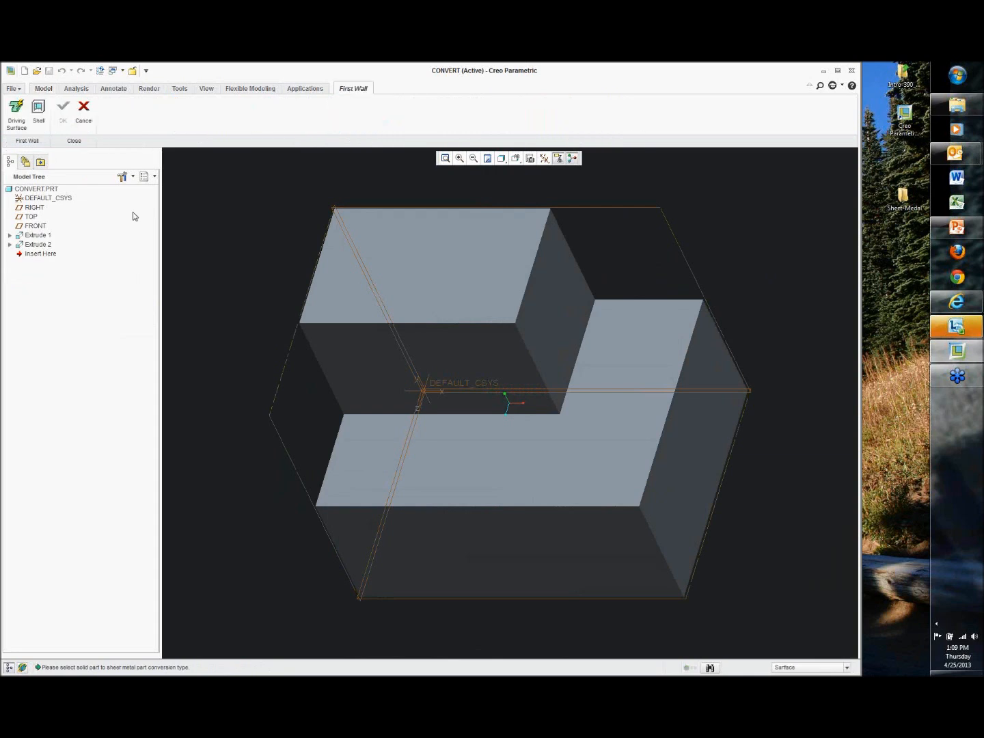
{"action": "left_click", "coordinate": [39, 111]}
{"action": "middle_click_drag", "start_coordinate": [267, 352], "coordinate": [389, 355]}
{"action": "left_click", "coordinate": [366, 371]}
{"action": "left_click", "coordinate": [389, 358], "text": "ctrl"}
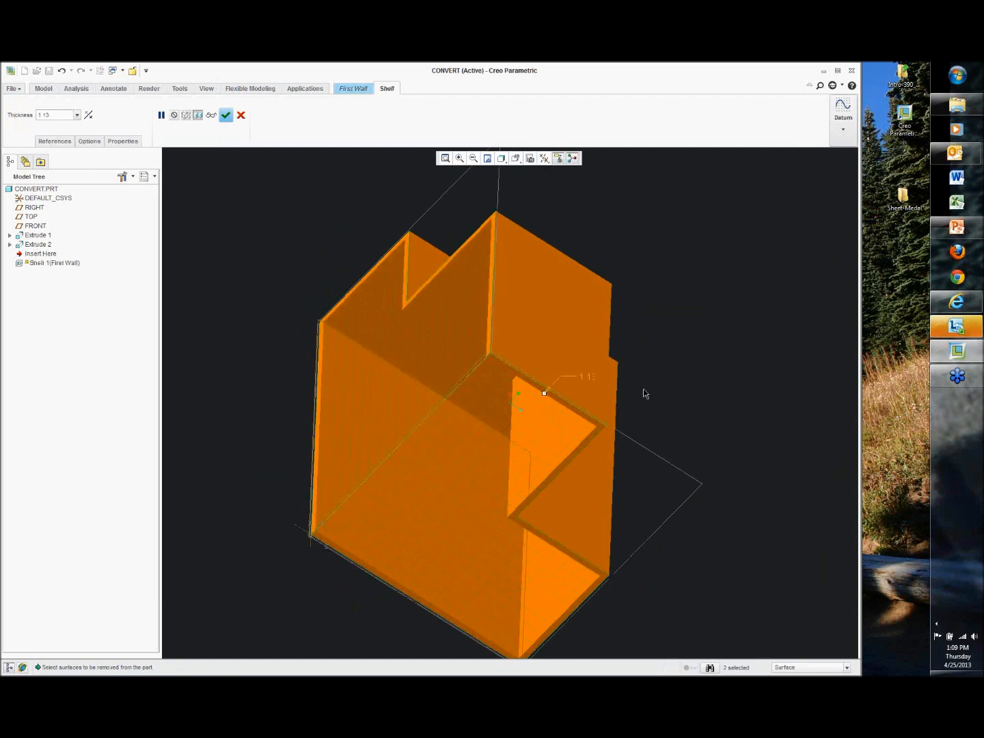
{"action": "key", "text": "ctrl+d"}
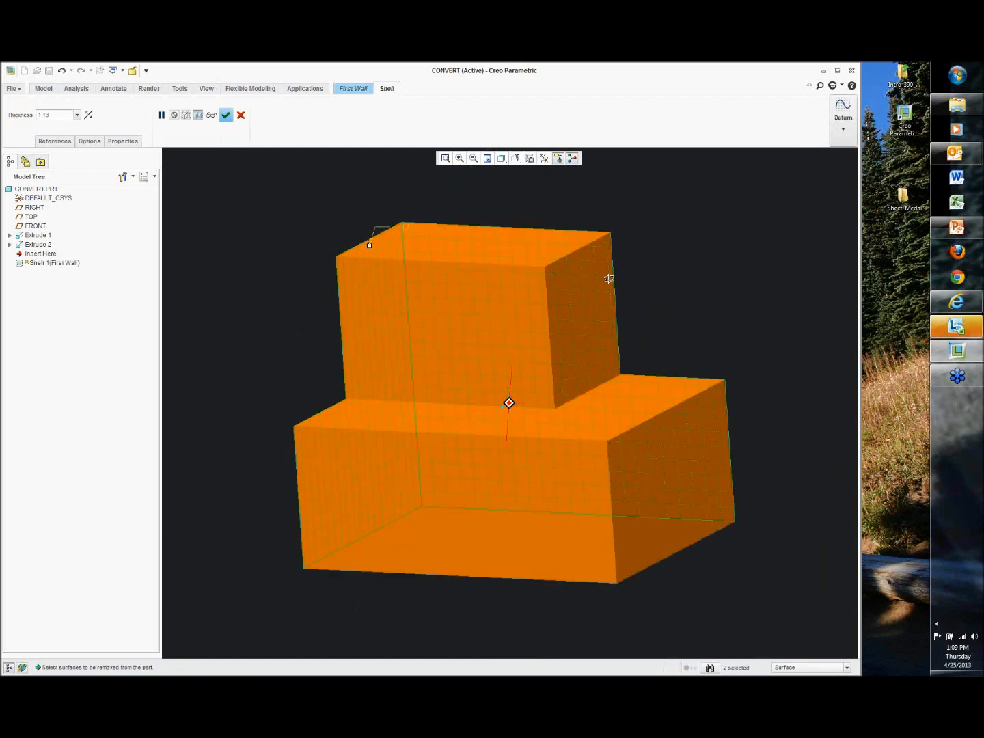
{"action": "left_click", "coordinate": [225, 114]}
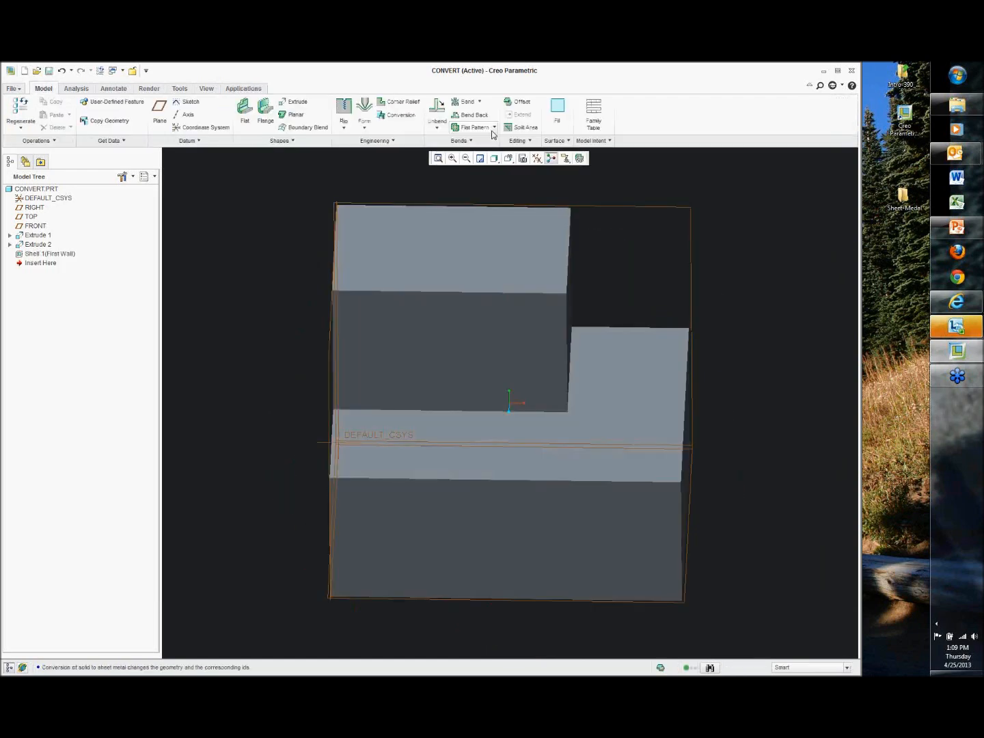
{"action": "key", "text": "ctrl+d"}
{"action": "middle_click_drag", "start_coordinate": [703, 239], "coordinate": [522, 348]}
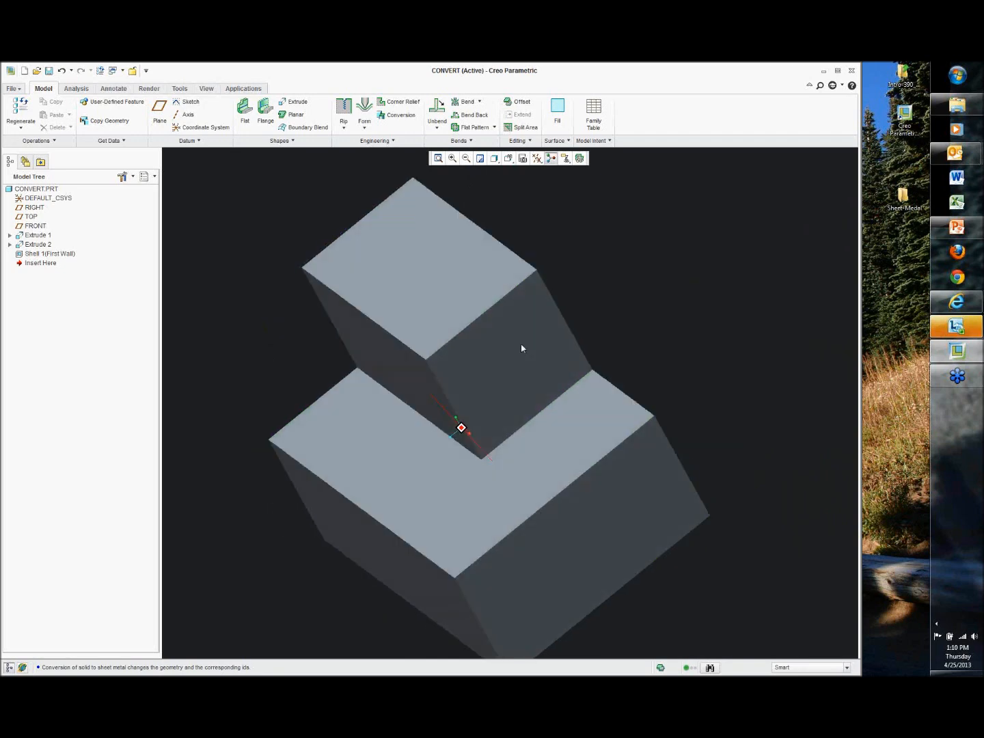
{"action": "middle_click_drag", "start_coordinate": [542, 404], "coordinate": [566, 395]}
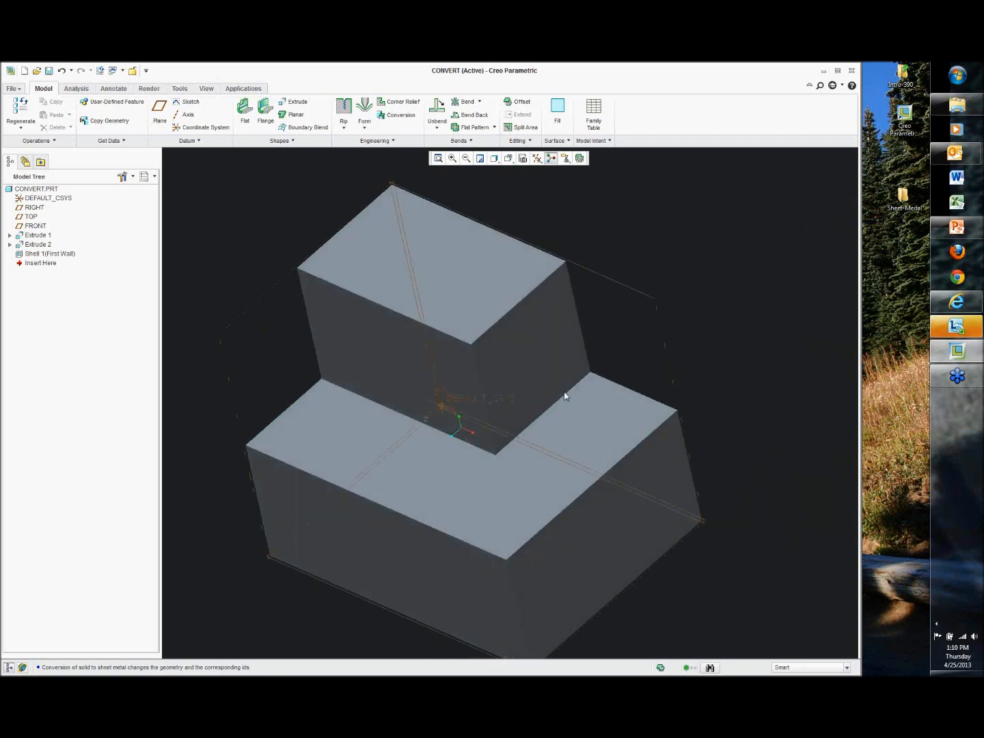
{"action": "left_click", "coordinate": [393, 116]}
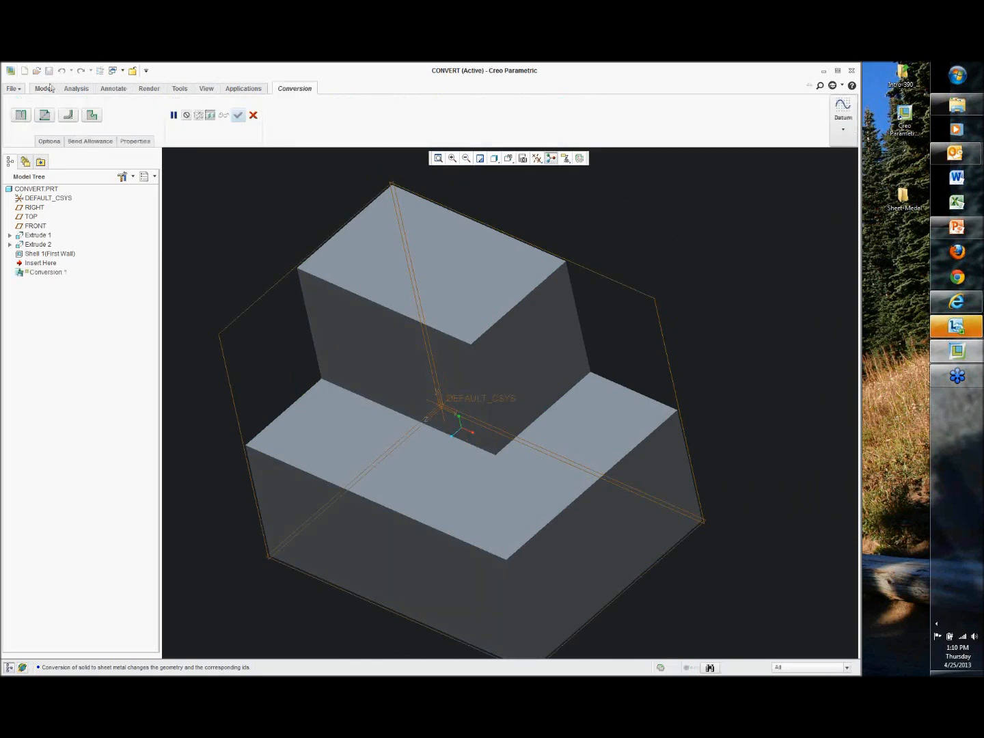
{"action": "middle_click_drag", "start_coordinate": [253, 297], "coordinate": [286, 306]}
{"action": "left_click", "coordinate": [253, 115]}
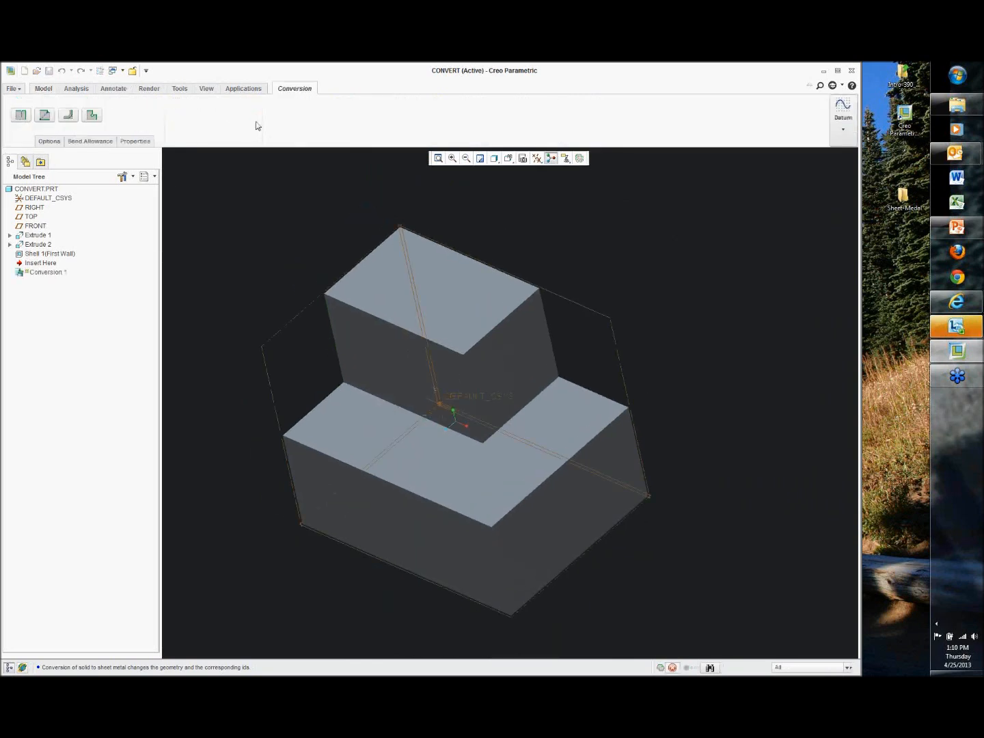
{"action": "left_click", "coordinate": [482, 451]}
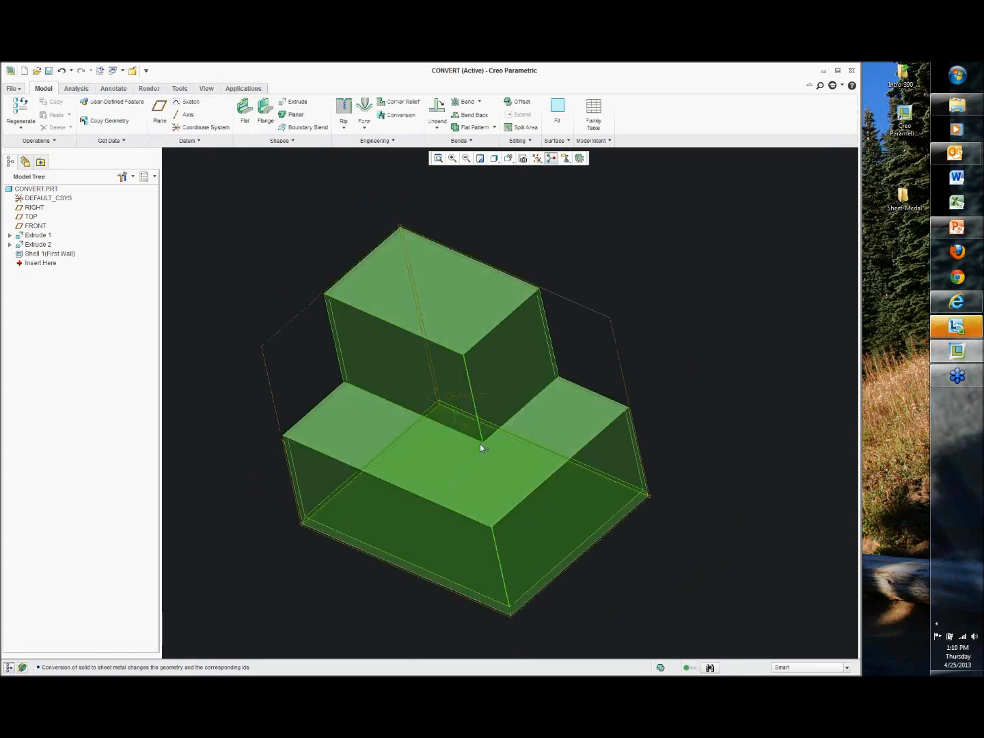
{"action": "left_click", "coordinate": [220, 179]}
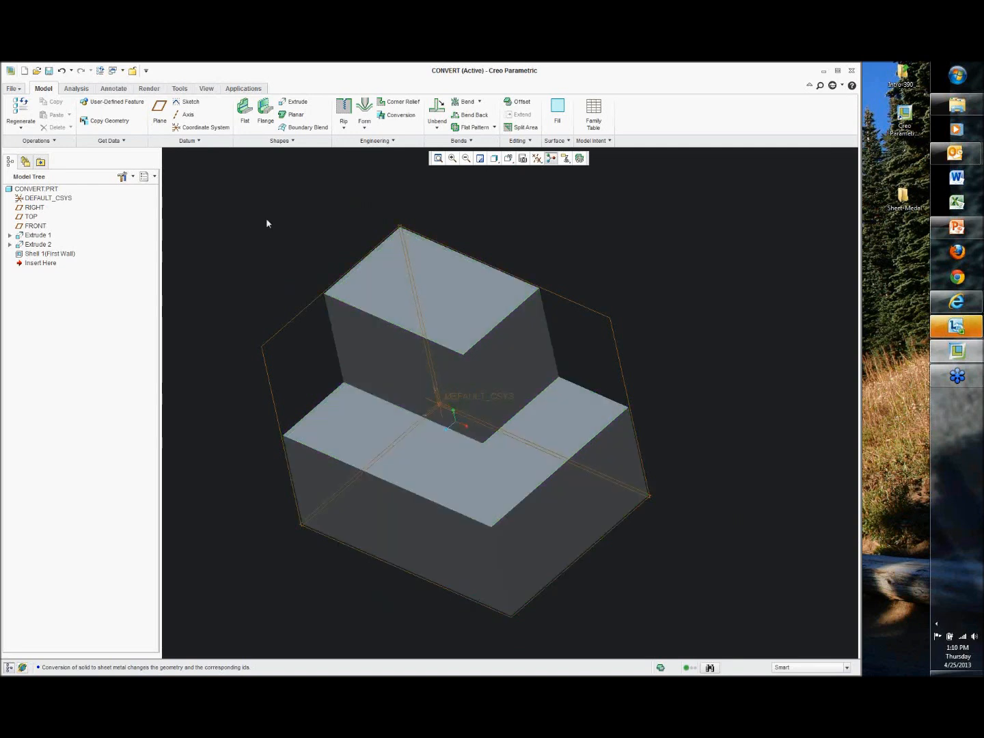
Create a datum point on the lower block's front top edge, offset 1.5 from the upper block's right side surface
{"action": "left_click", "coordinate": [194, 141]}
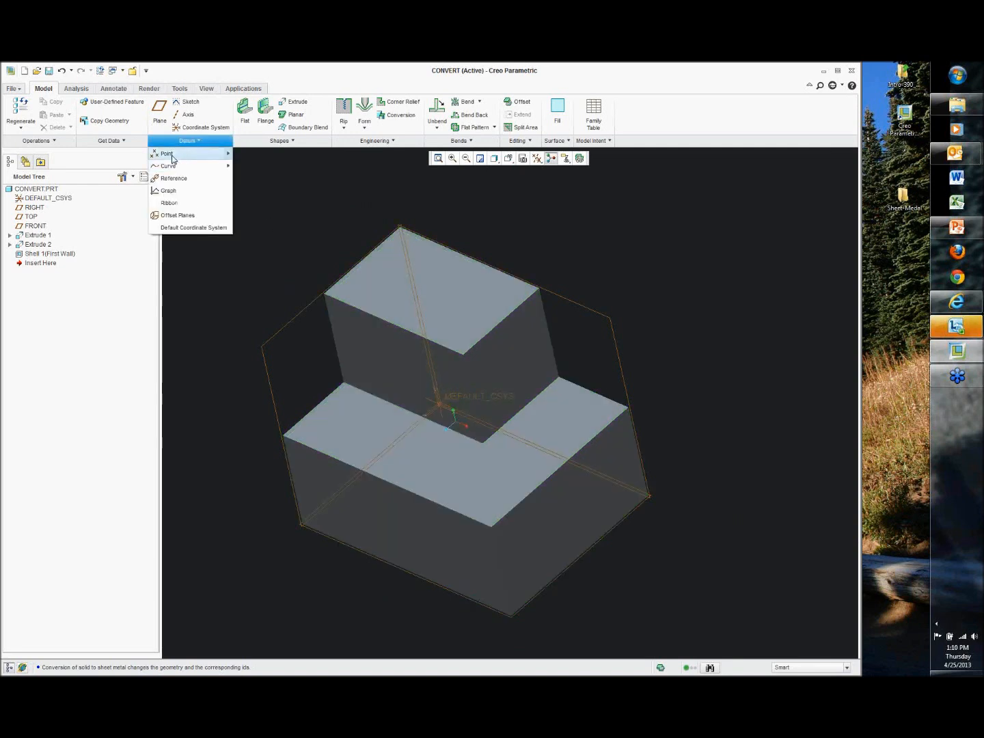
{"action": "left_click", "coordinate": [175, 154]}
{"action": "left_click", "coordinate": [409, 489]}
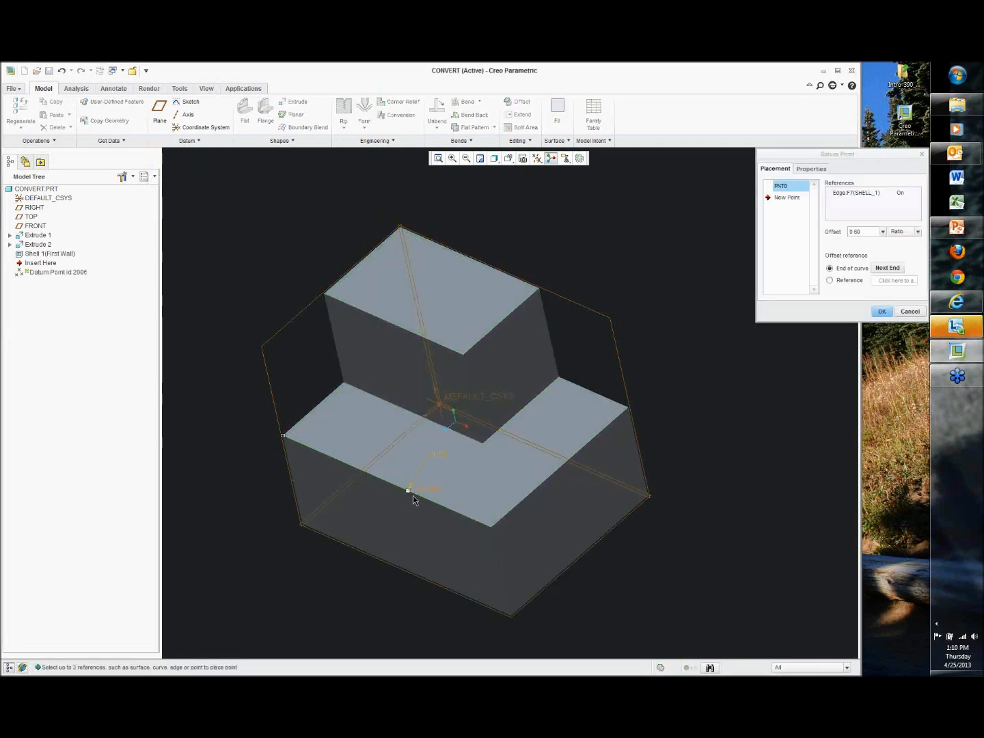
{"action": "left_click", "coordinate": [829, 281]}
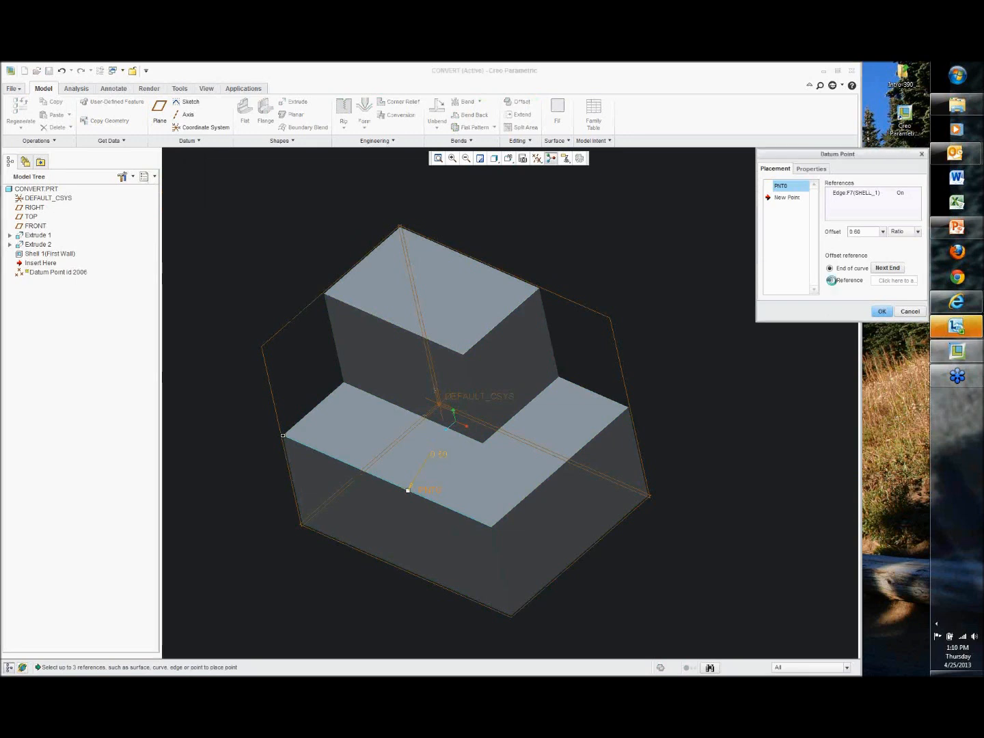
{"action": "left_click", "coordinate": [529, 369]}
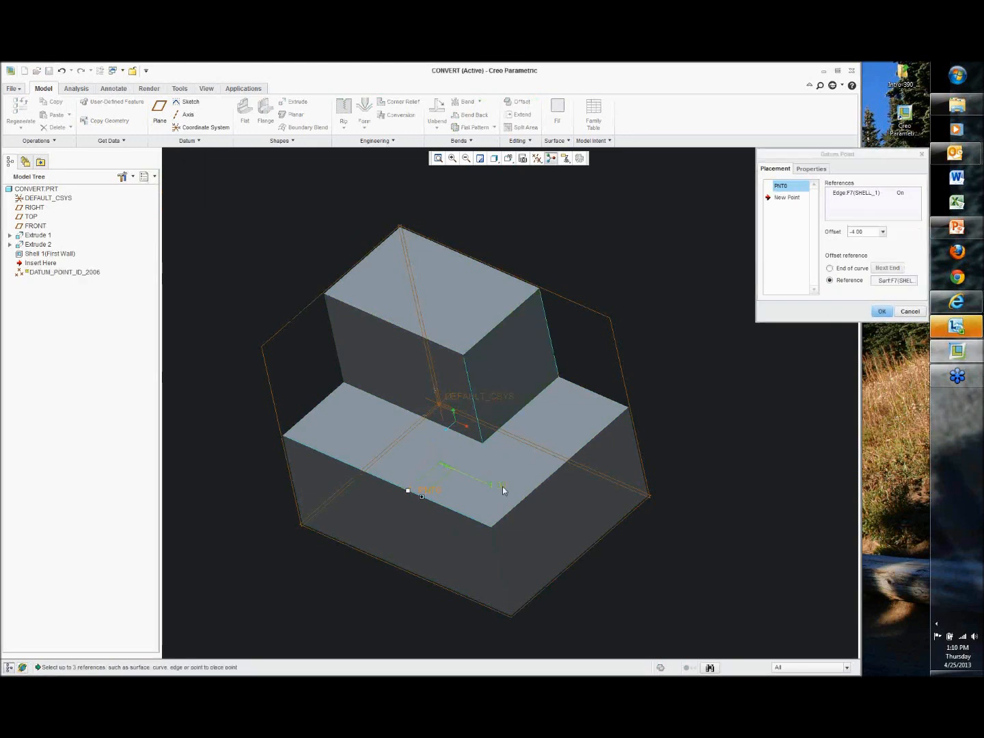
{"action": "type", "text": "1.5"}
{"action": "key", "text": "Return"}
{"action": "middle_click_drag", "start_coordinate": [647, 380], "coordinate": [533, 414]}
{"action": "scroll", "coordinate": [525, 410], "scroll_direction": "up", "scroll_amount": 5}
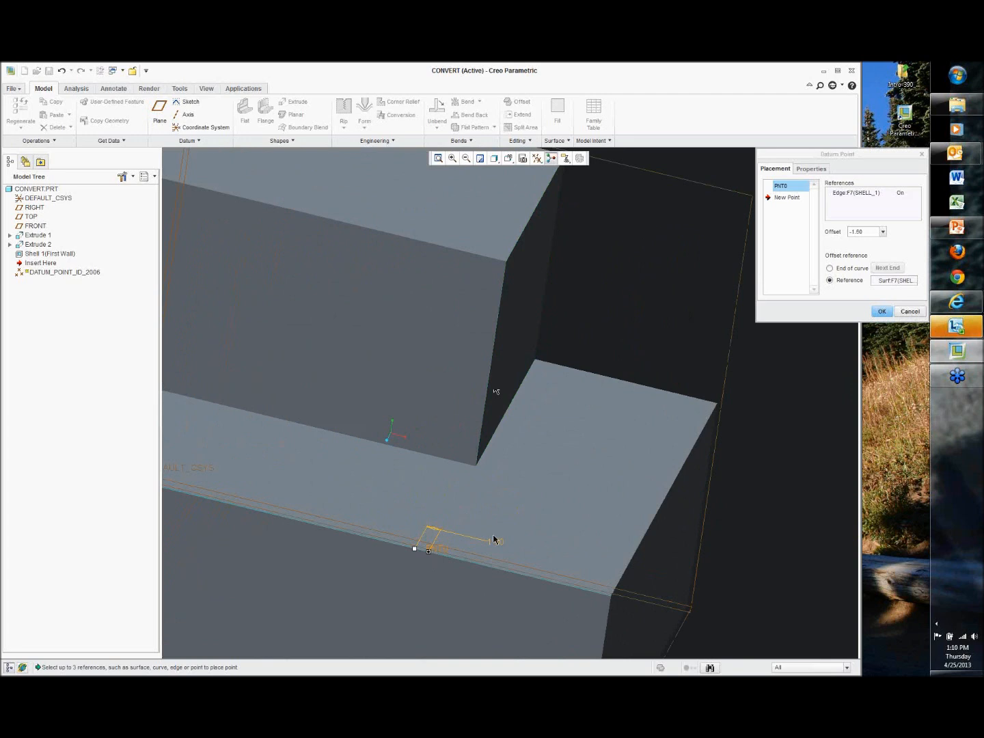
{"action": "scroll", "coordinate": [643, 389], "scroll_direction": "down", "scroll_amount": 5}
{"action": "left_click", "coordinate": [889, 310]}
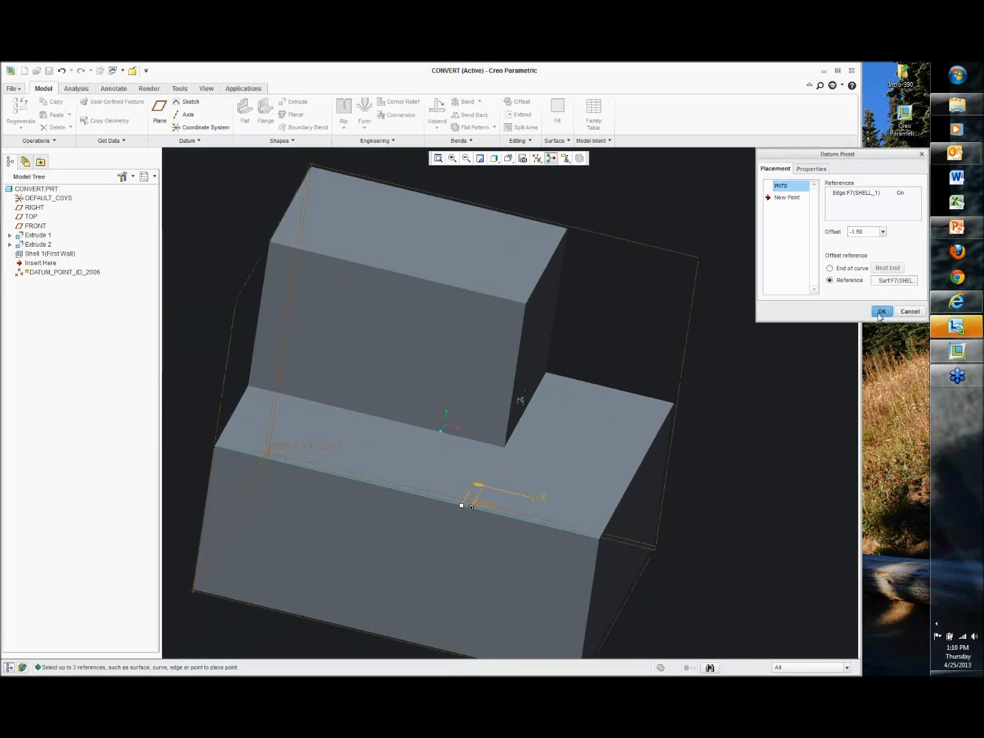
Turn on the display of datum points in the model view and clear the selection
{"action": "key", "text": "ctrl+d"}
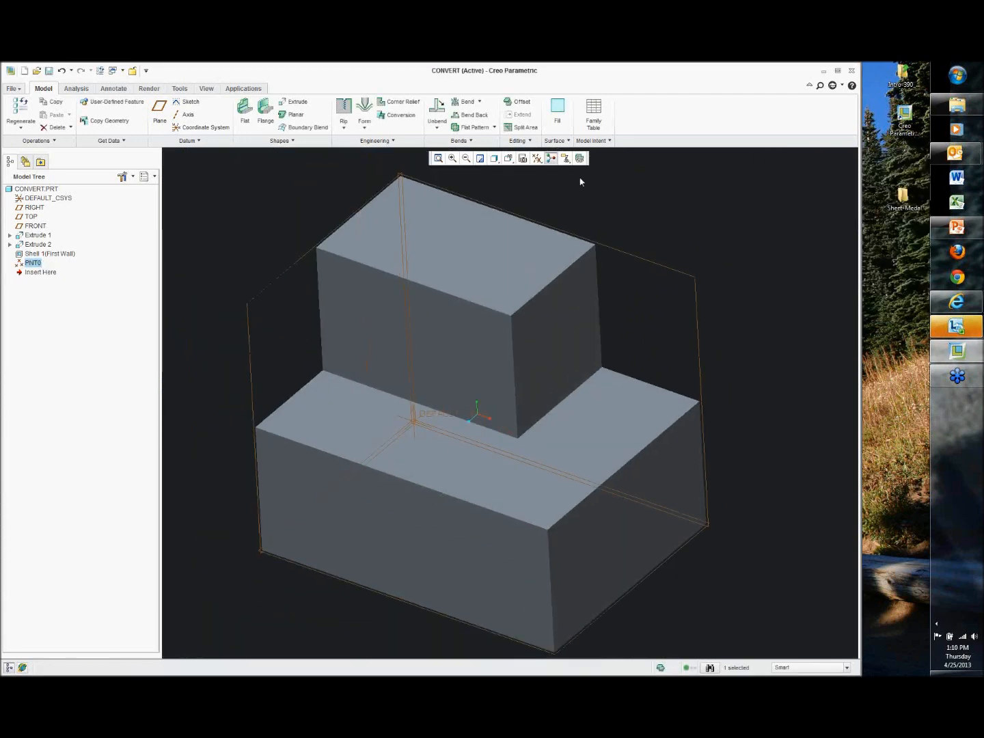
{"action": "left_click", "coordinate": [536, 159]}
{"action": "left_click", "coordinate": [549, 188]}
{"action": "middle_click_drag", "start_coordinate": [693, 219], "coordinate": [674, 214], "text": "shift"}
{"action": "left_click", "coordinate": [220, 199]}
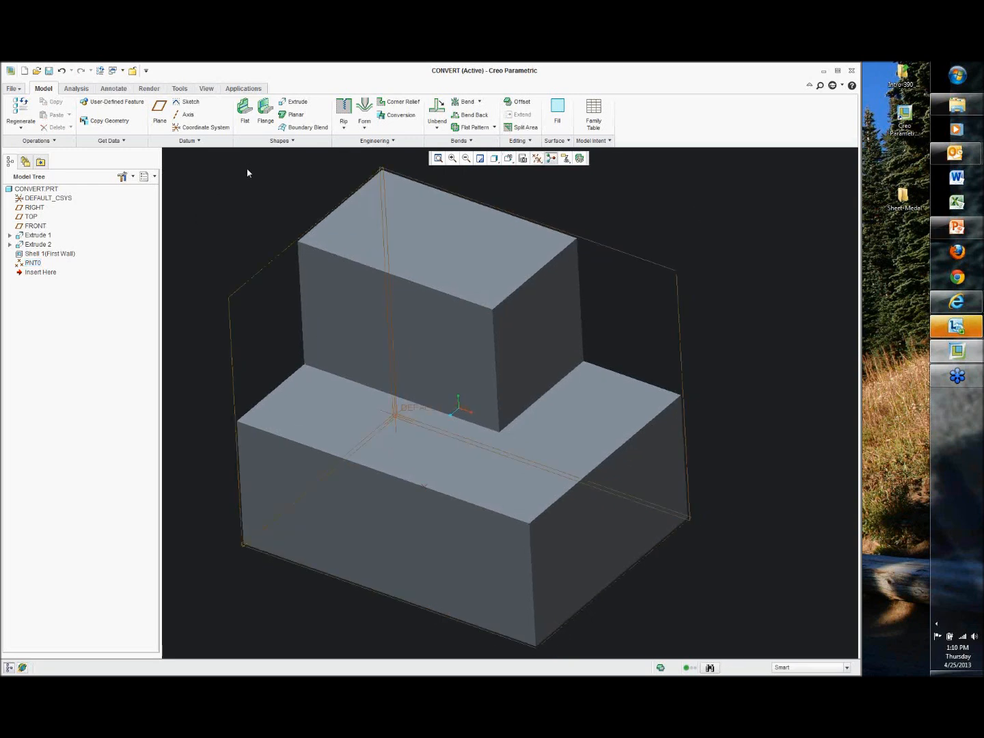
Start a Conversion feature and edge-rip the lower block's front-right vertical edge and its front top edge, trimmed at PNT0
{"action": "left_click", "coordinate": [398, 116]}
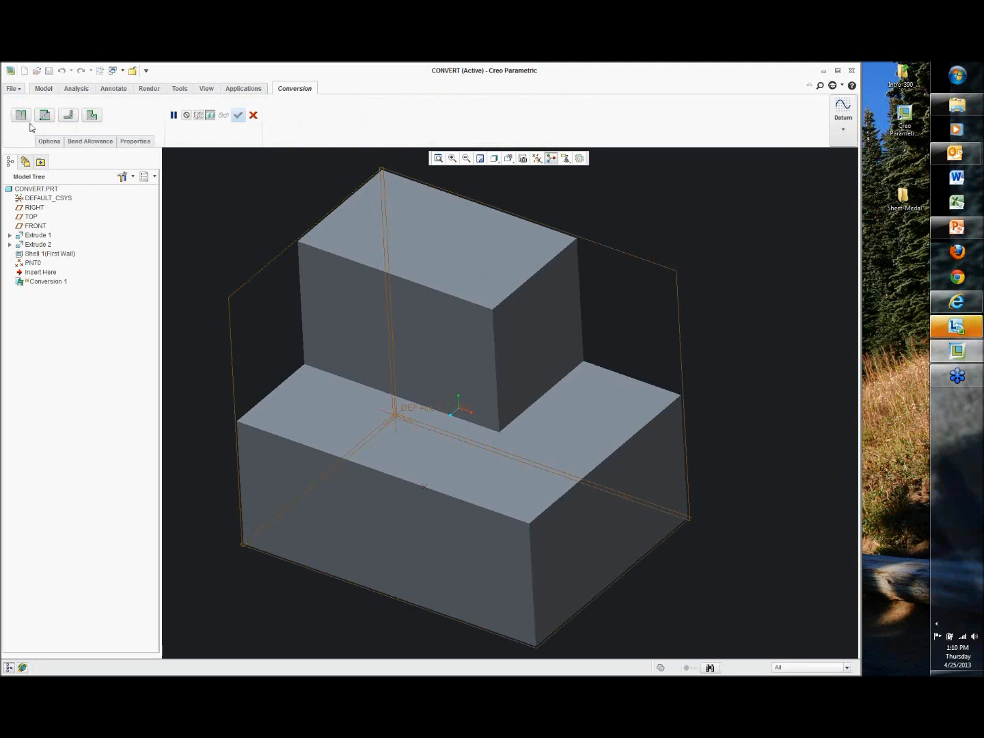
{"action": "left_click", "coordinate": [21, 118]}
{"action": "left_click", "coordinate": [532, 566]}
{"action": "left_click", "coordinate": [238, 424], "text": "ctrl"}
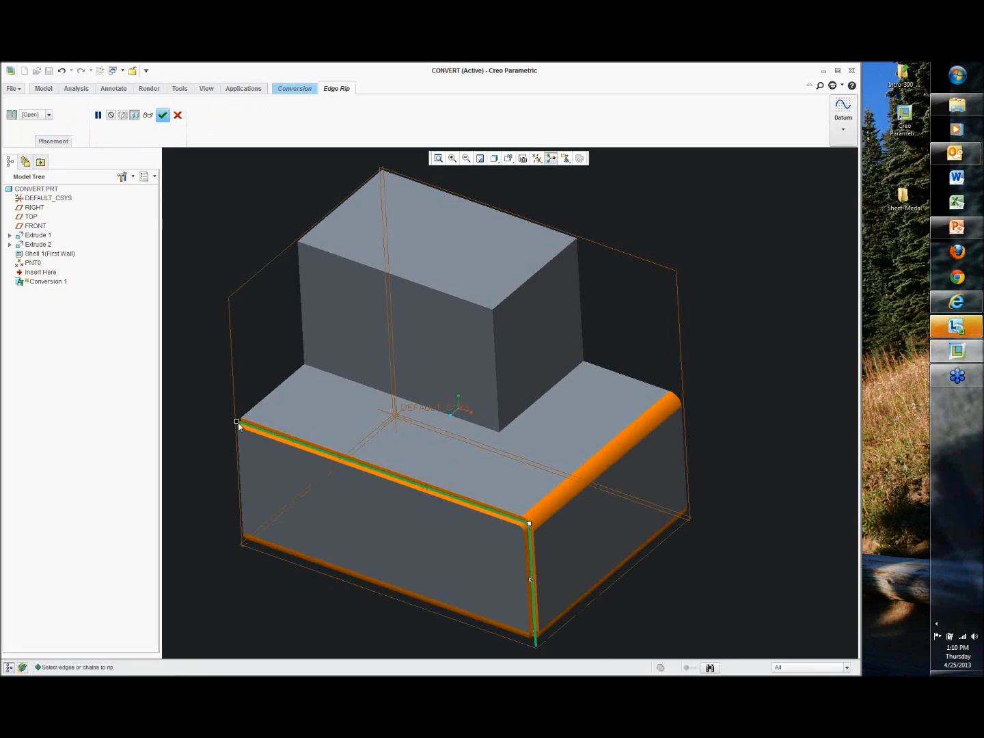
{"action": "left_click_drag", "start_coordinate": [236, 422], "coordinate": [424, 487]}
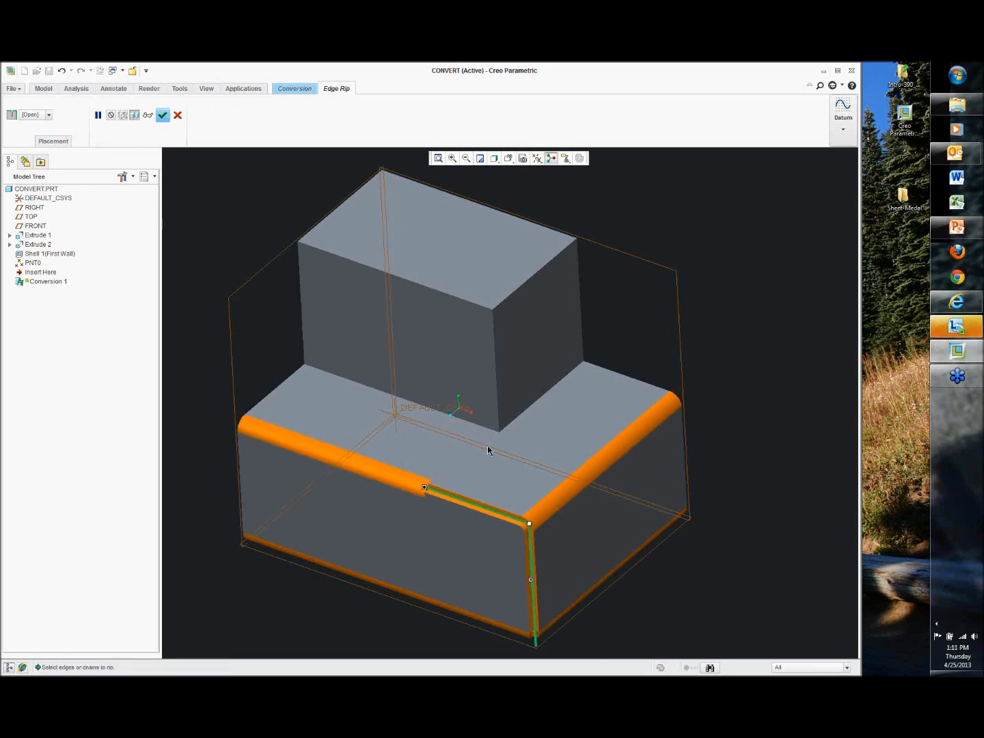
{"action": "middle_click_drag", "start_coordinate": [470, 469], "coordinate": [457, 477]}
Add the upper block's front-right vertical edge and front top edge to the edge rip and accept it
{"action": "middle_click", "coordinate": [492, 404]}
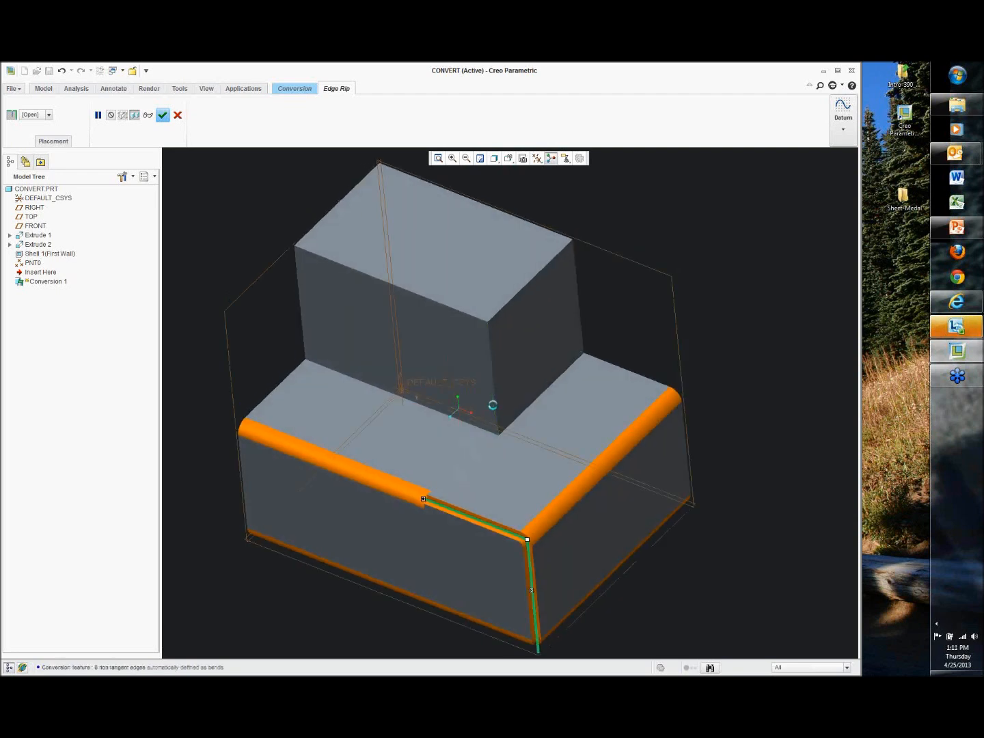
{"action": "left_click", "coordinate": [460, 310]}
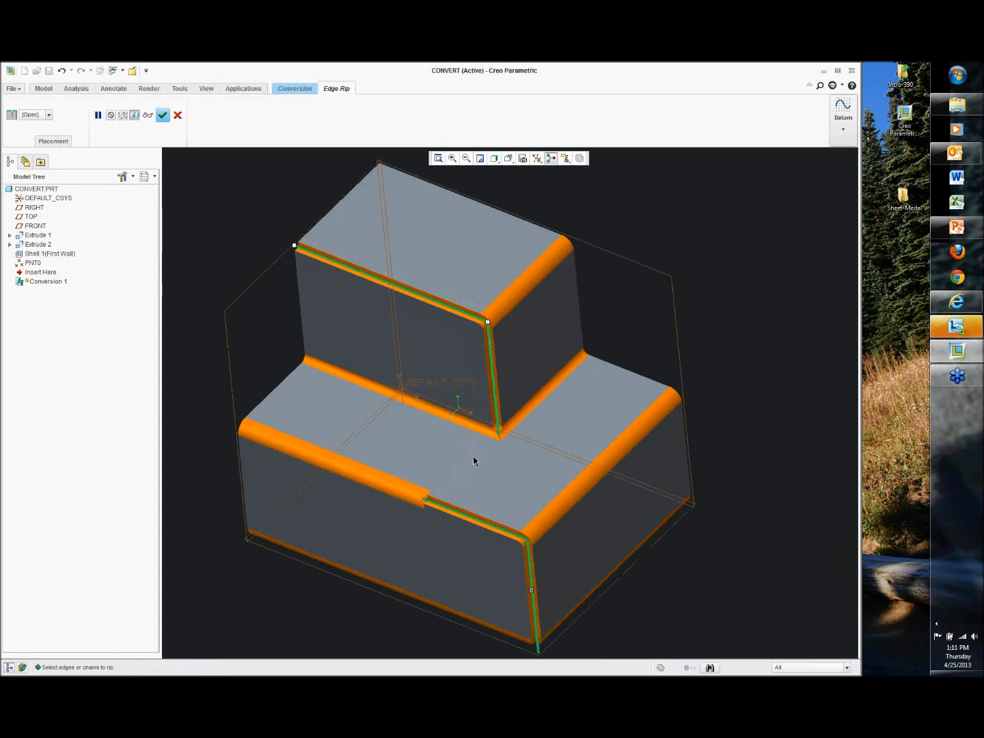
{"action": "left_click", "coordinate": [168, 119]}
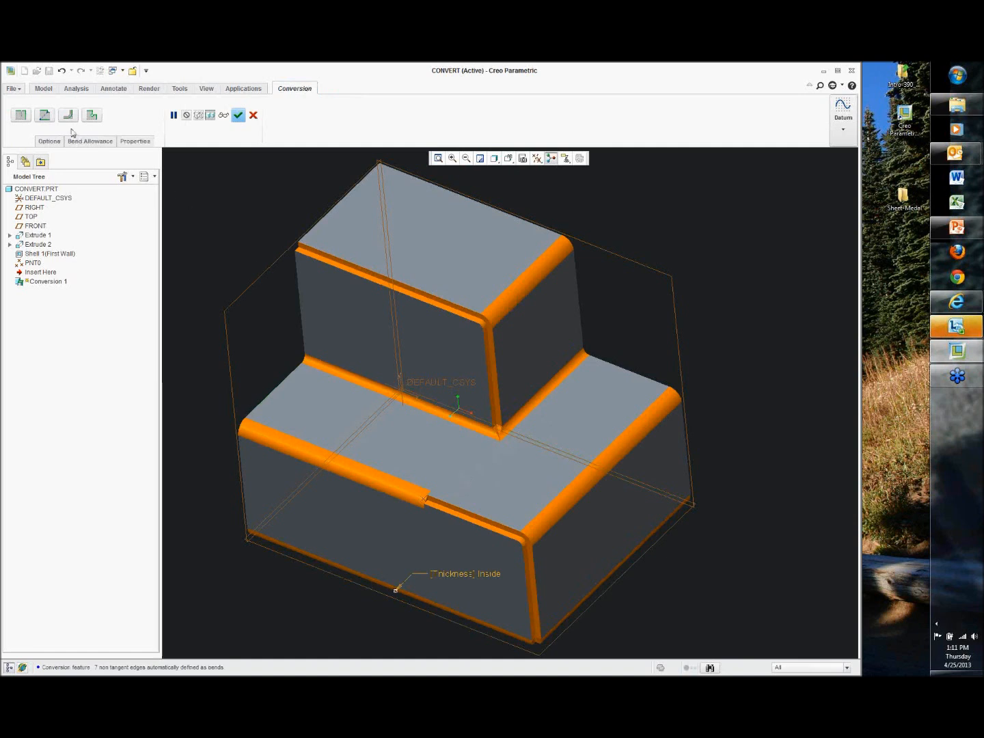
Define a rip connection from PNT0 to the upper block's lower front-right corner and complete the Conversion feature
{"action": "left_click", "coordinate": [47, 120]}
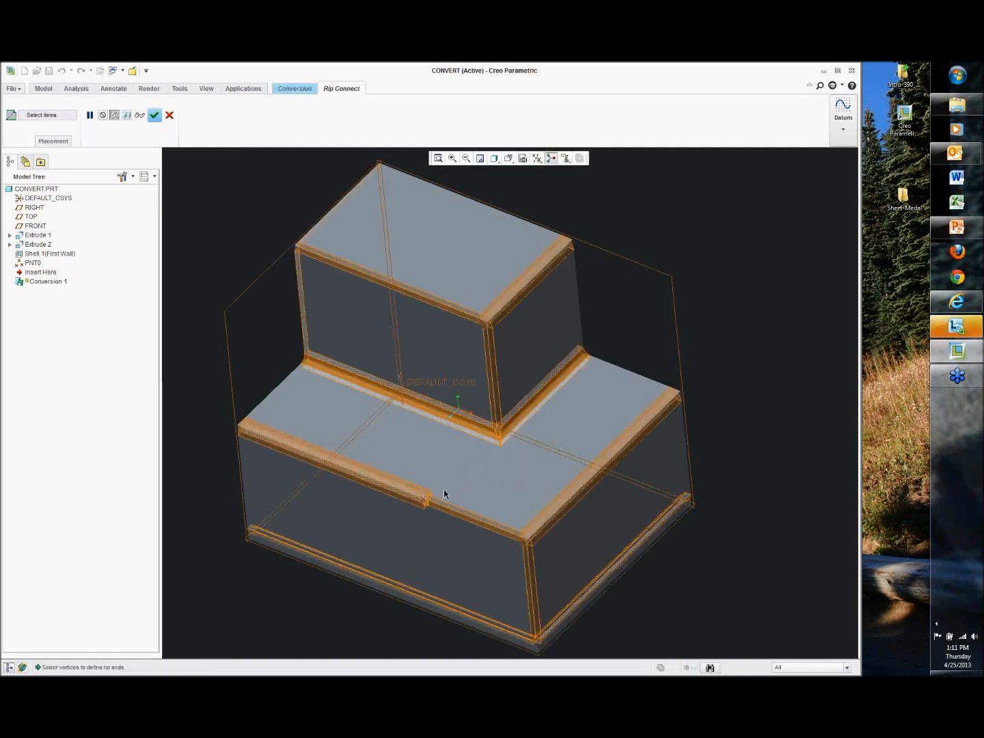
{"action": "left_click", "coordinate": [427, 504]}
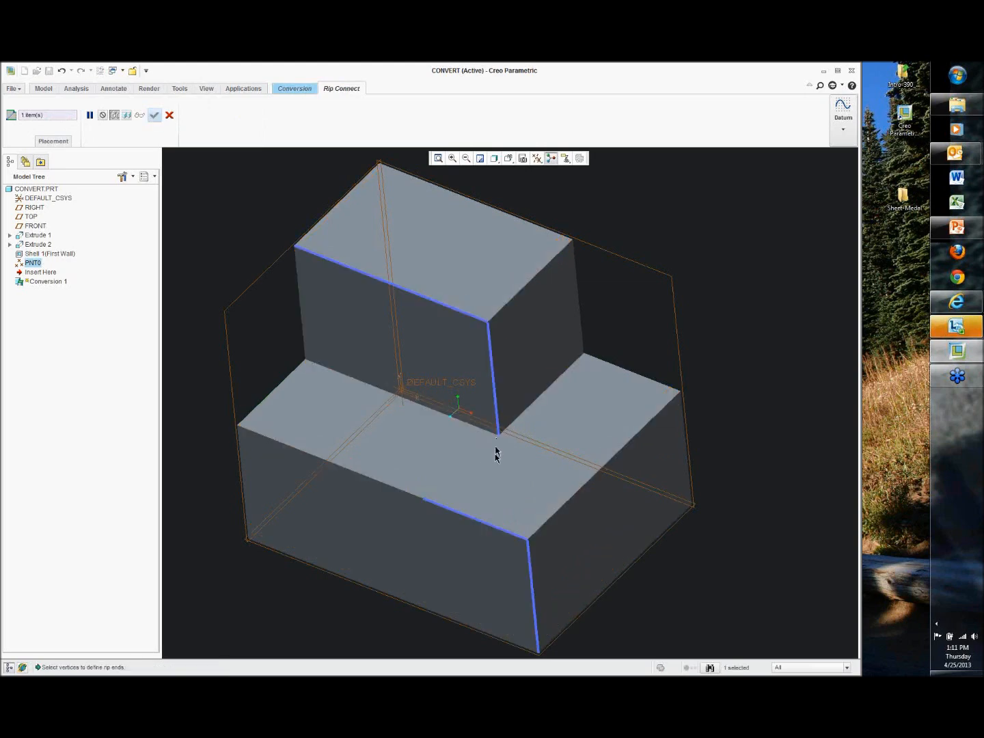
{"action": "left_click", "coordinate": [440, 499]}
{"action": "middle_click_drag", "start_coordinate": [439, 499], "coordinate": [470, 513]}
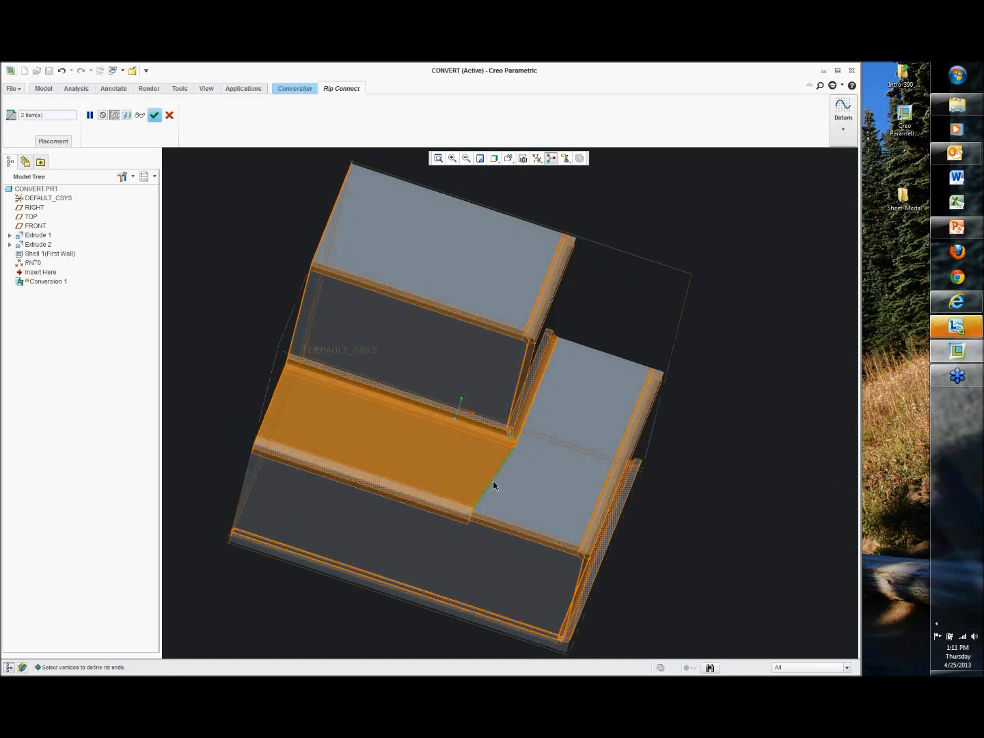
{"action": "left_click", "coordinate": [155, 116]}
{"action": "left_click", "coordinate": [238, 115]}
Set the offset of datum point PNT0 to 1, regenerate the part and clear the selection
{"action": "left_click", "coordinate": [33, 263]}
{"action": "right_click", "coordinate": [33, 263]}
{"action": "left_click", "coordinate": [54, 328]}
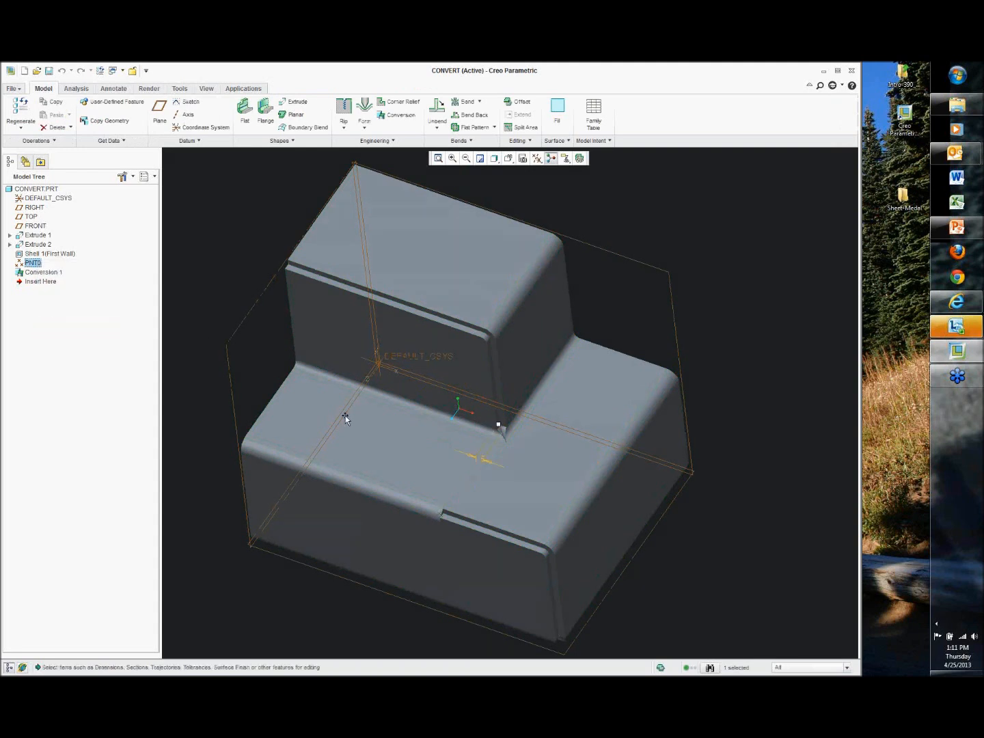
{"action": "double_click", "coordinate": [481, 459]}
{"action": "type", "text": "1"}
{"action": "key", "text": "Return"}
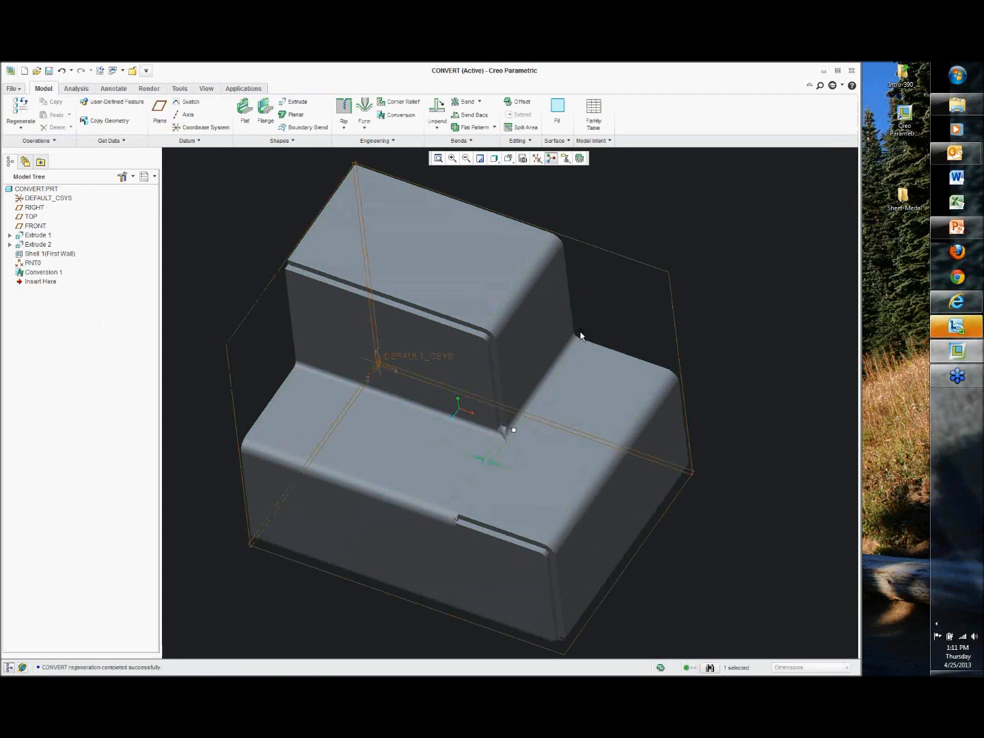
{"action": "key", "text": "ctrl+g"}
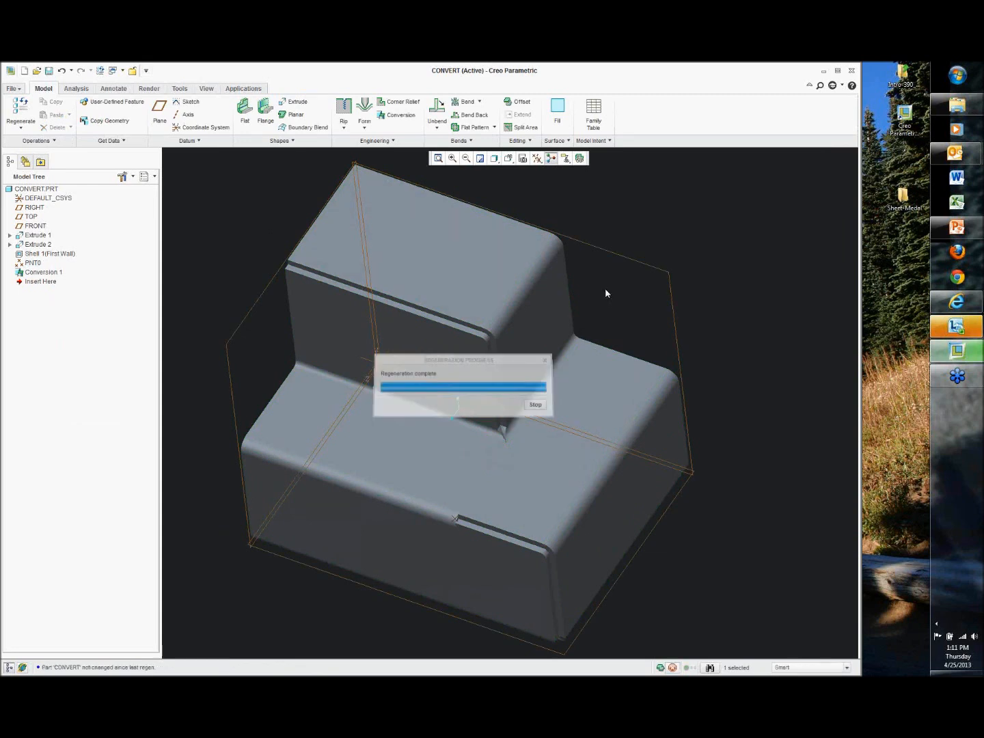
{"action": "left_click", "coordinate": [605, 293]}
Delete the Conversion 1 feature from the part
{"action": "middle_click_drag", "start_coordinate": [605, 294], "coordinate": [618, 298]}
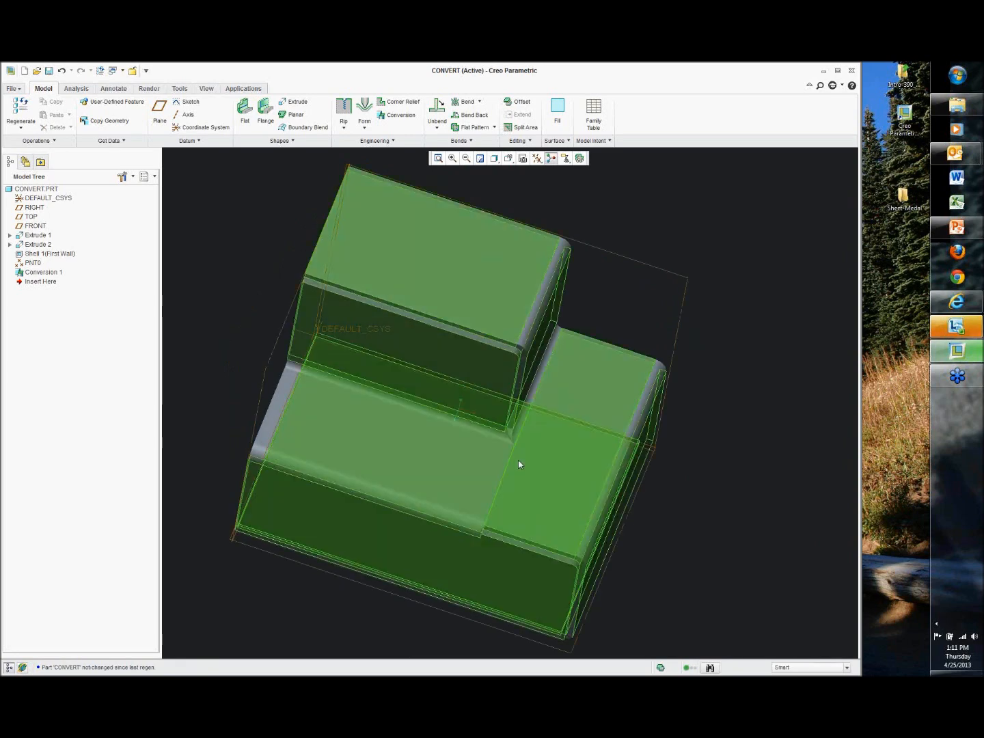
{"action": "middle_click_drag", "start_coordinate": [528, 458], "coordinate": [635, 271]}
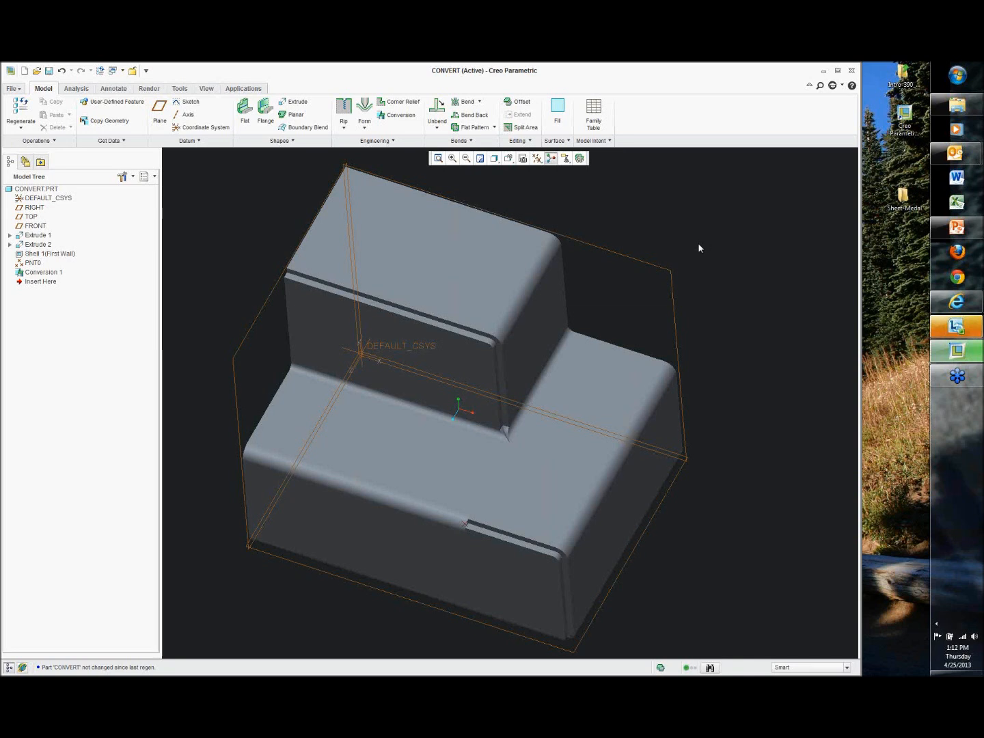
{"action": "mouse_move", "coordinate": [703, 393]}
{"action": "middle_mouse_down"}
{"action": "mouse_move", "coordinate": [700, 341]}
{"action": "mouse_move", "coordinate": [704, 374]}
{"action": "middle_mouse_up"}
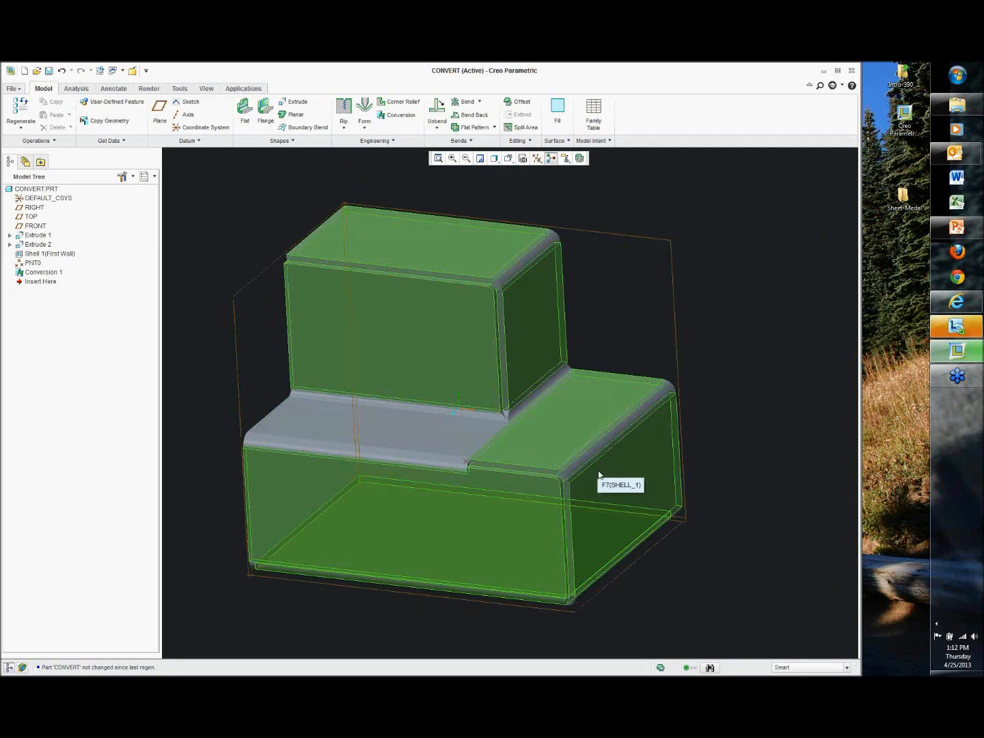
{"action": "left_click", "coordinate": [40, 274]}
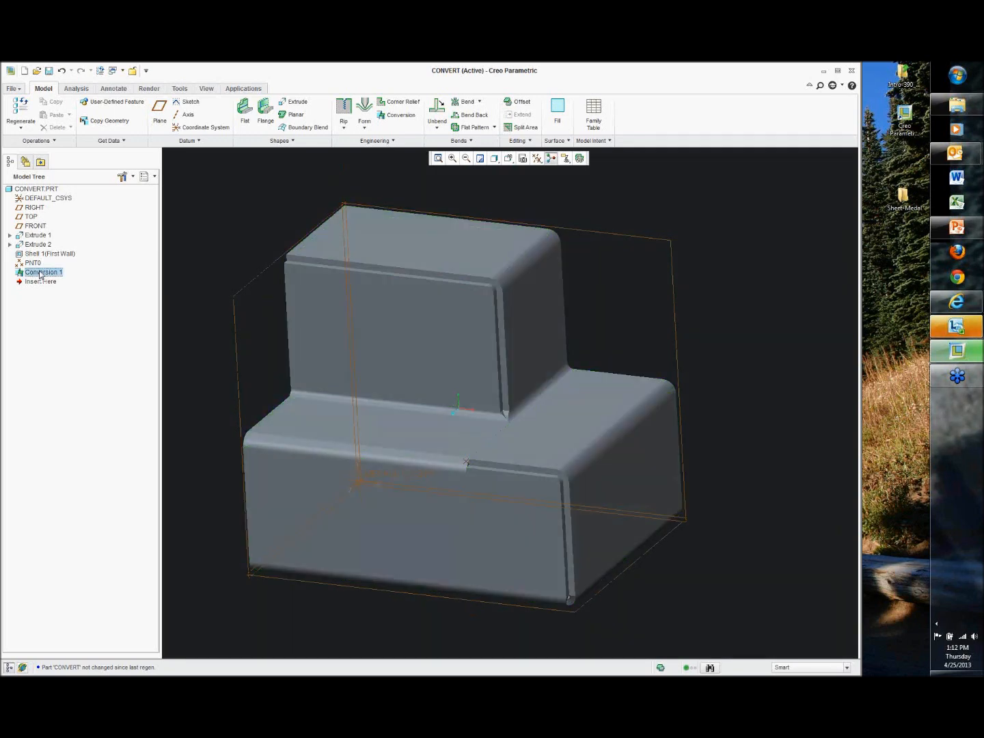
{"action": "right_click", "coordinate": [40, 273]}
{"action": "left_click", "coordinate": [63, 291]}
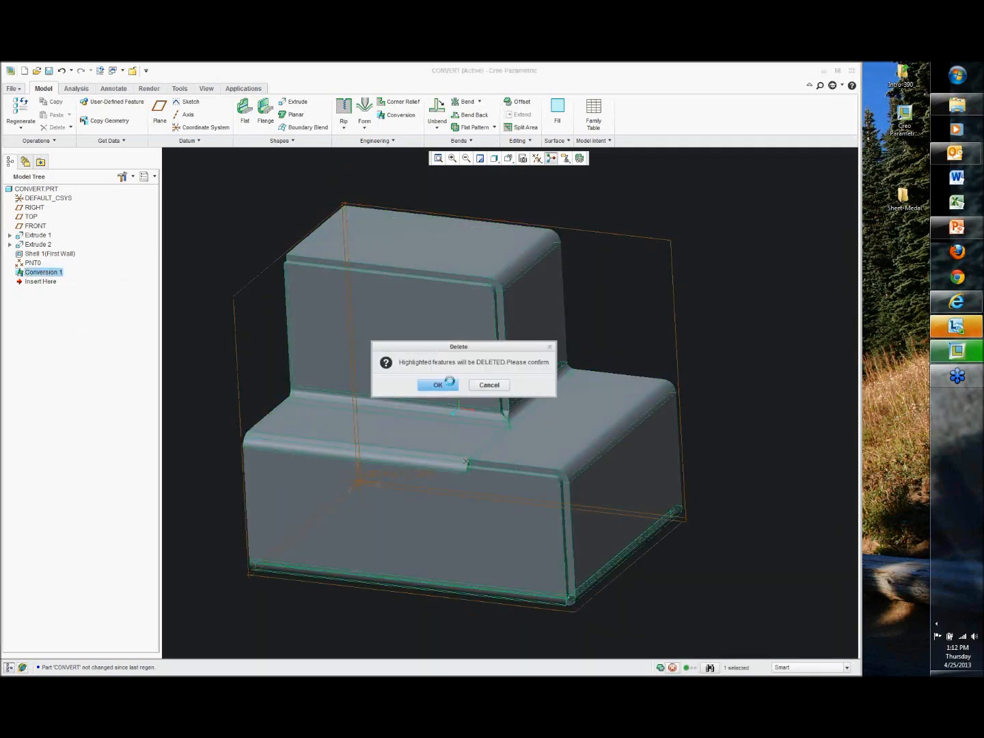
{"action": "left_click", "coordinate": [437, 385]}
Start a new Conversion feature and turn off the display of datum planes
{"action": "middle_click_drag", "start_coordinate": [763, 256], "coordinate": [756, 267]}
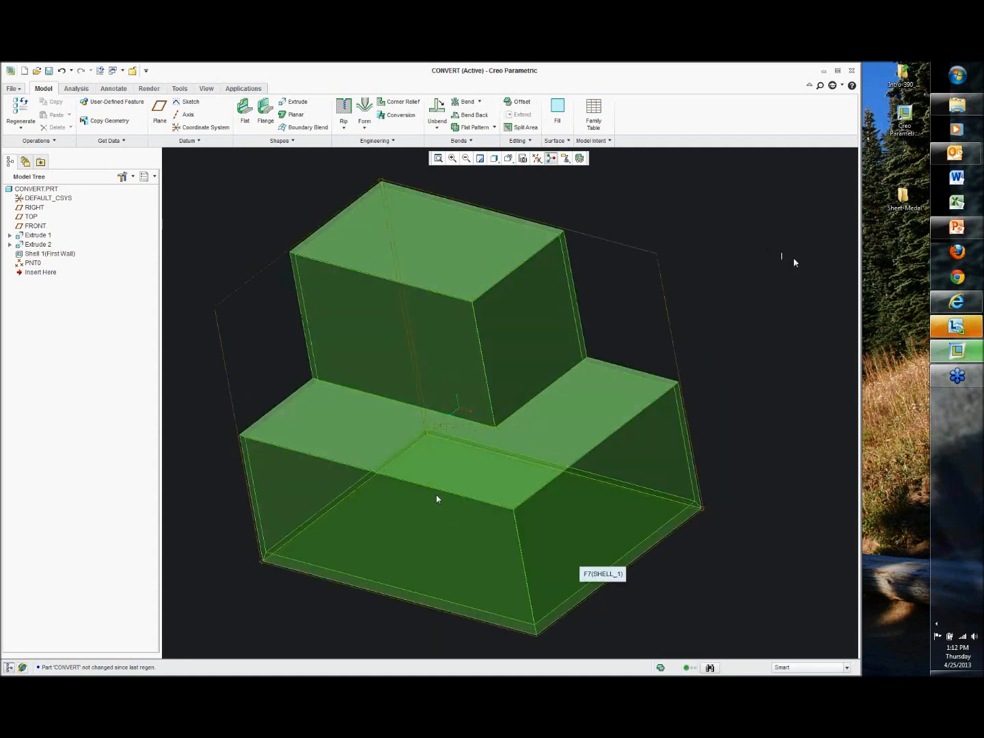
{"action": "middle_click_drag", "start_coordinate": [430, 487], "coordinate": [571, 605]}
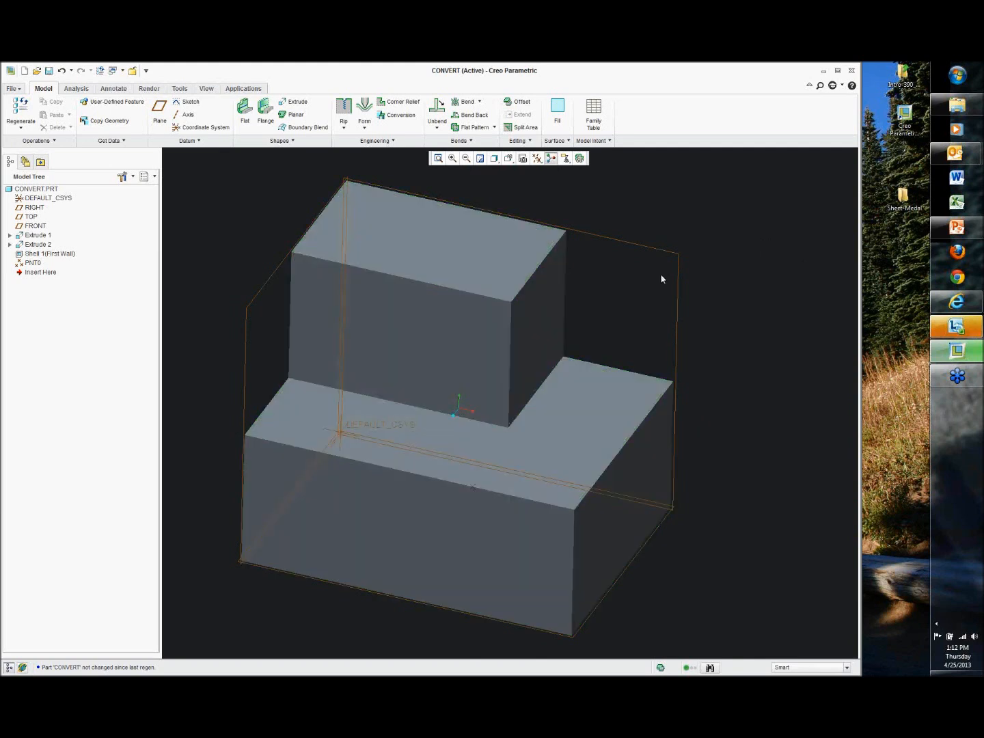
{"action": "left_click", "coordinate": [397, 116]}
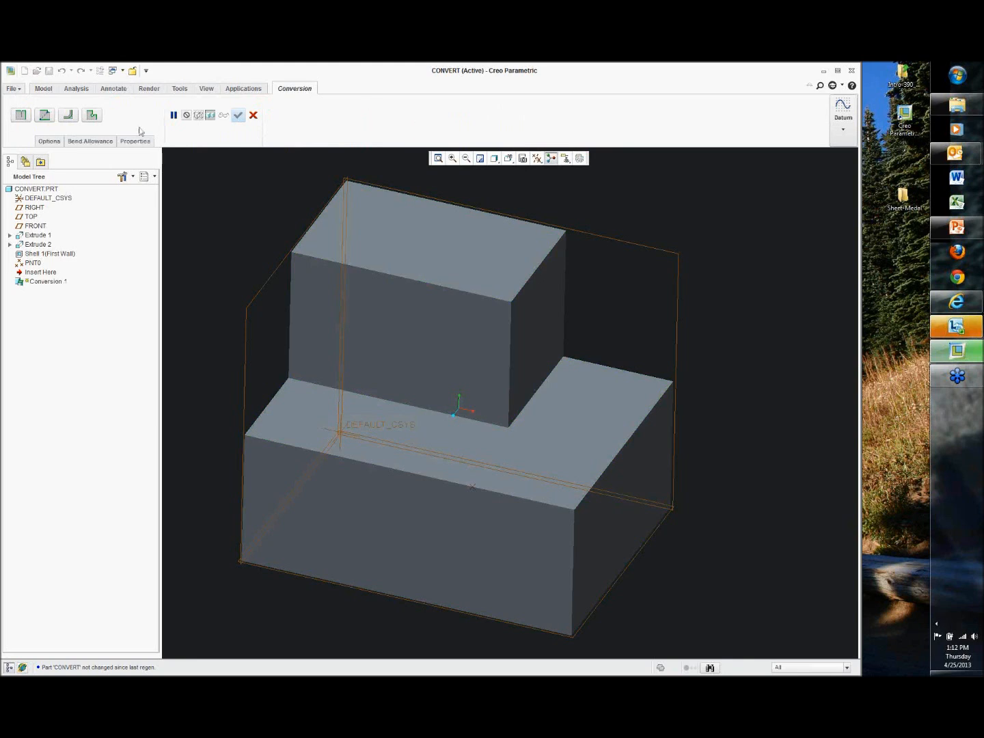
{"action": "middle_click_drag", "start_coordinate": [278, 185], "coordinate": [268, 193]}
{"action": "left_click", "coordinate": [538, 158]}
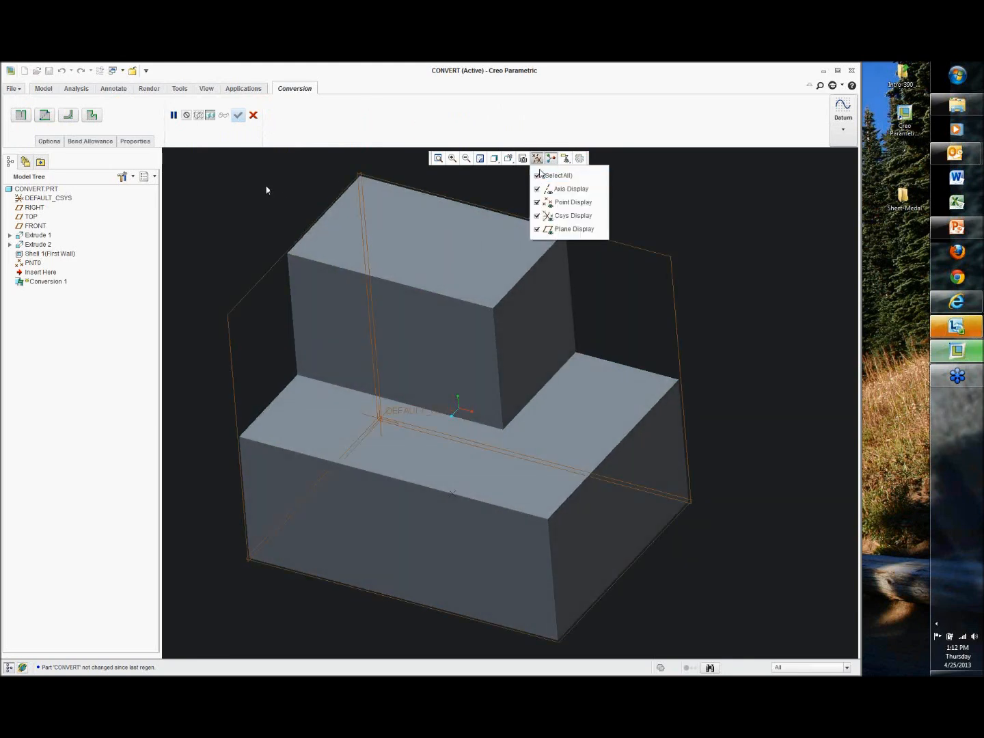
{"action": "left_click", "coordinate": [555, 231]}
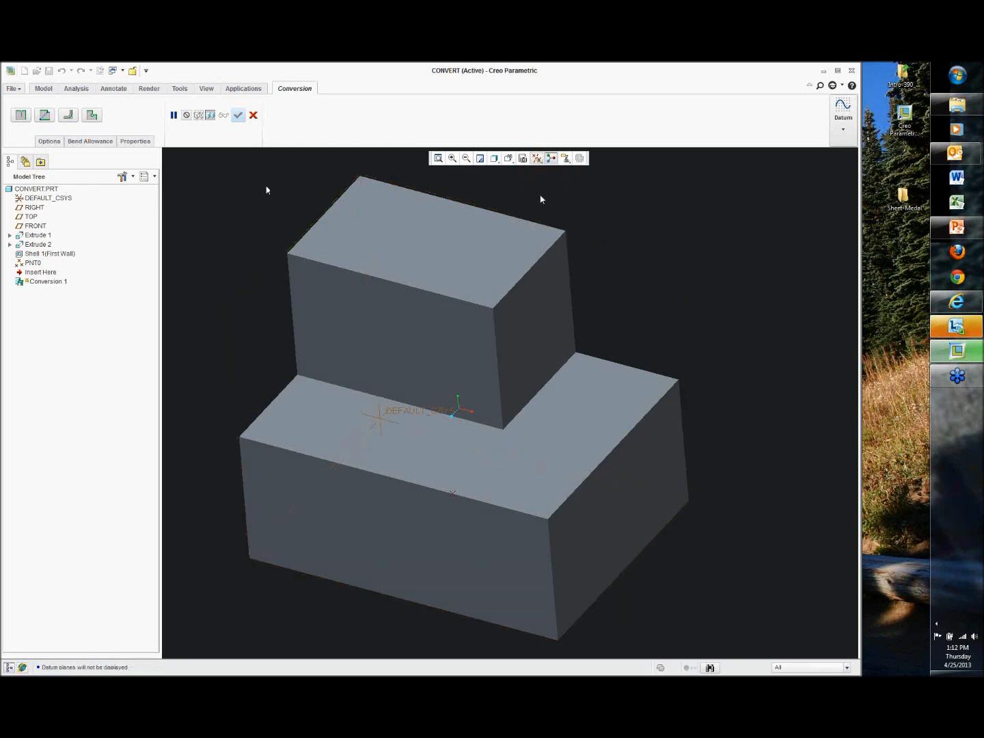
Edge-rip the lower block's front-right vertical edge and its front top edge, trimming the top edge rip at PNT0
{"action": "left_click", "coordinate": [21, 116]}
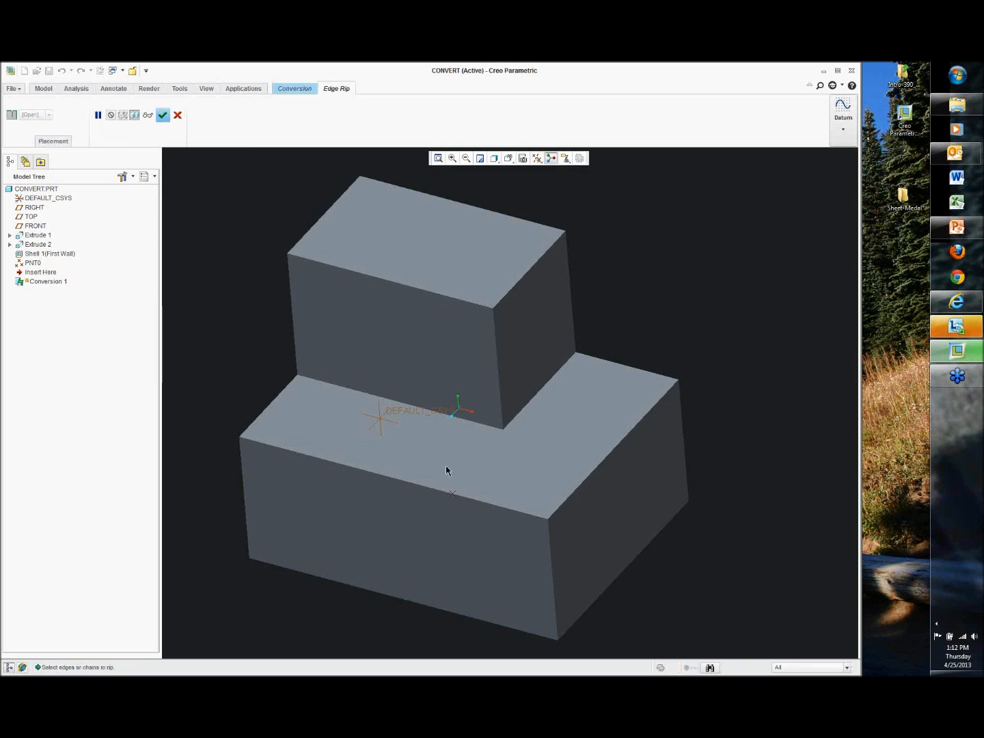
{"action": "left_click", "coordinate": [556, 595]}
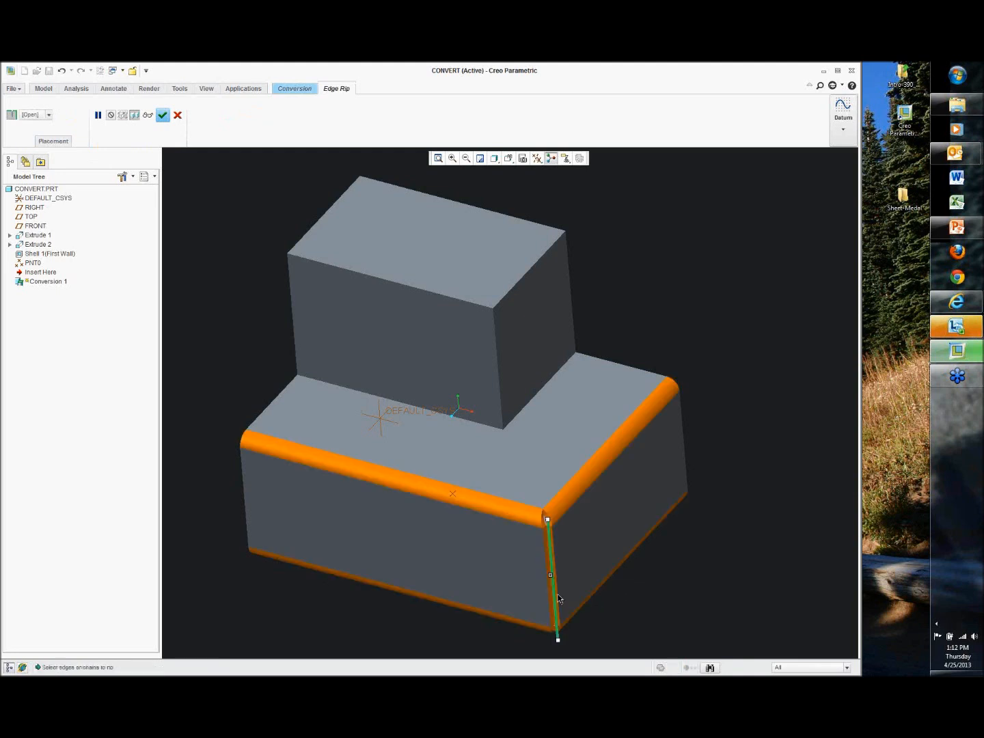
{"action": "left_click", "coordinate": [516, 508], "text": "ctrl"}
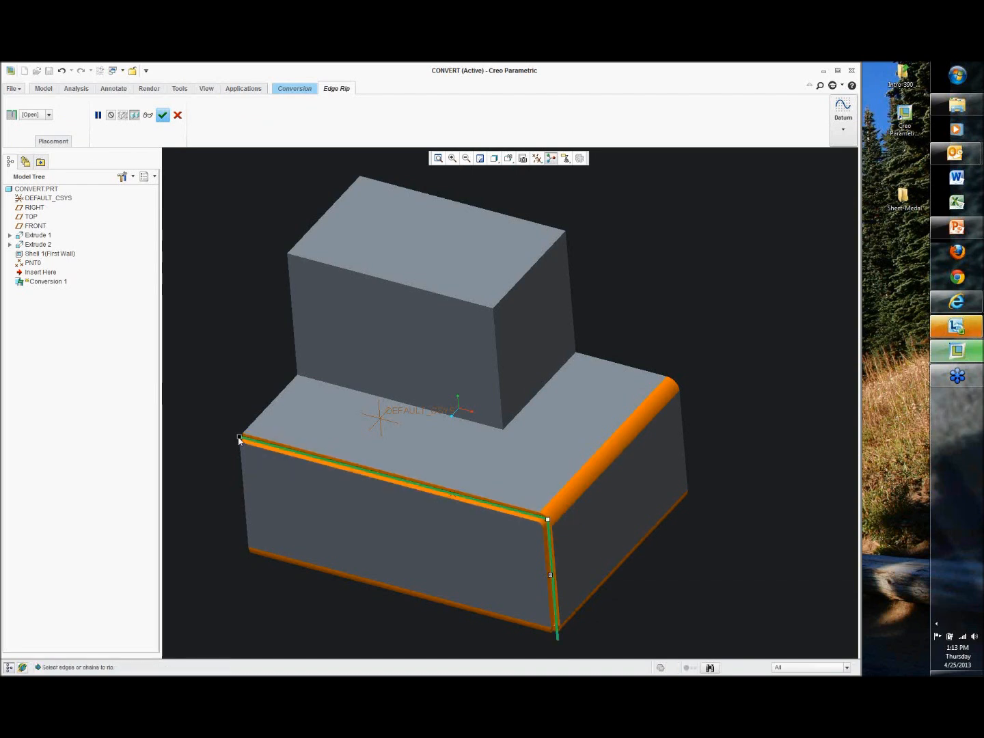
{"action": "left_click_drag", "start_coordinate": [239, 439], "coordinate": [308, 464]}
{"action": "left_click_drag", "start_coordinate": [412, 483], "coordinate": [457, 499]}
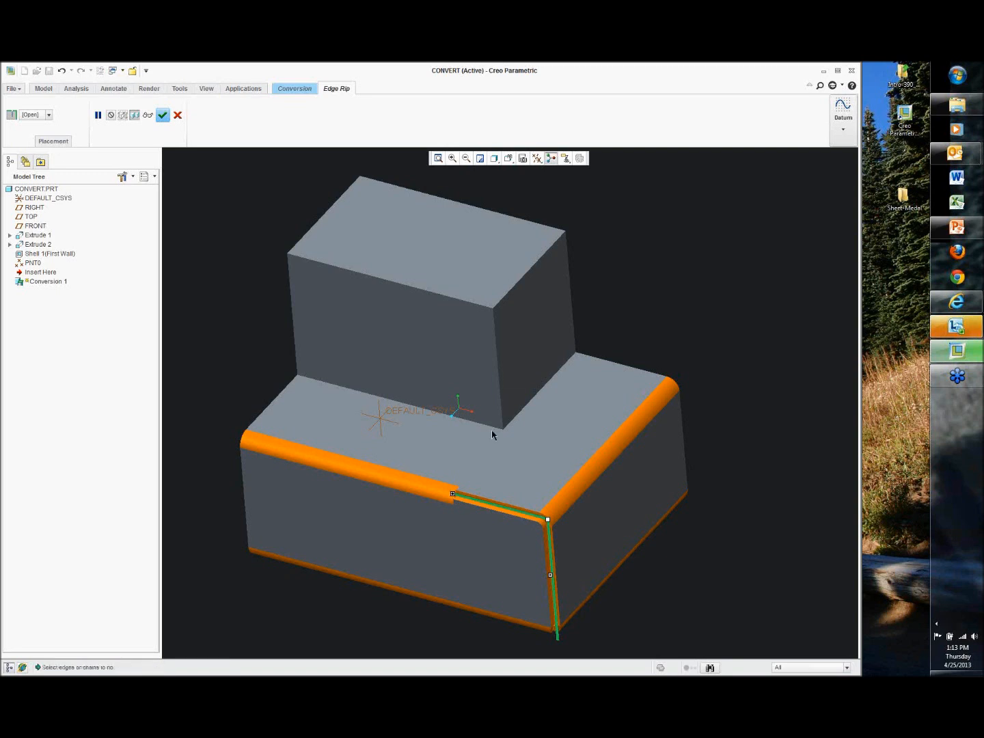
Include the upper block's front-right vertical edge and front top edge in the edge rip and accept it
{"action": "left_click", "coordinate": [500, 407], "text": "ctrl"}
{"action": "left_click", "coordinate": [467, 303], "text": "ctrl"}
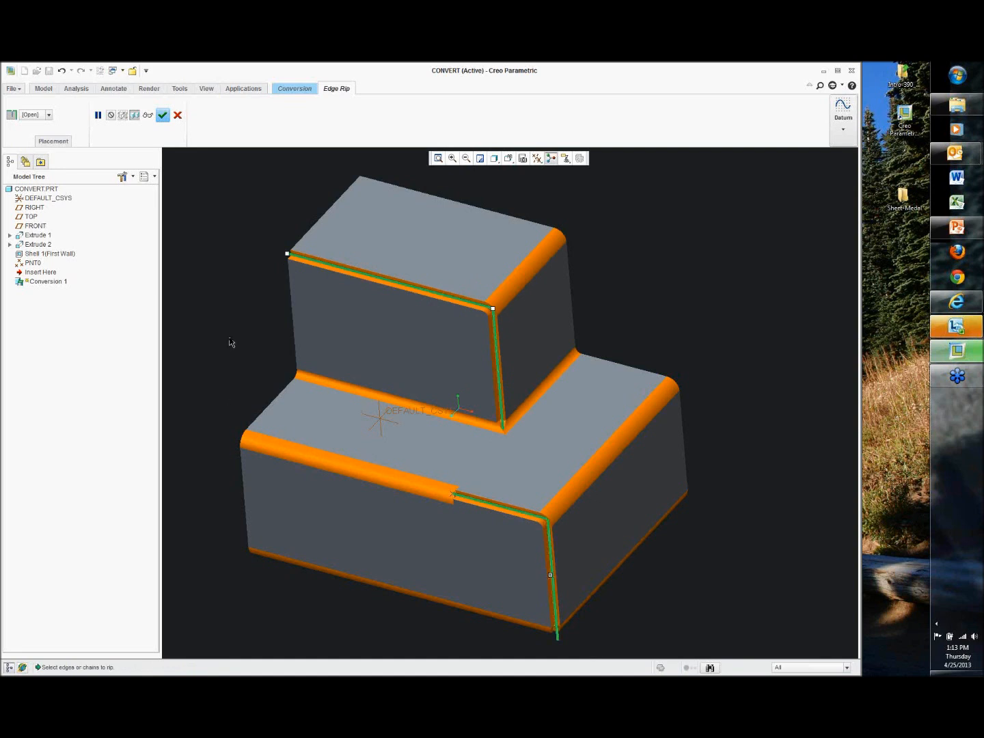
{"action": "mouse_move", "coordinate": [231, 318]}
{"action": "middle_mouse_down"}
{"action": "mouse_move", "coordinate": [262, 320]}
{"action": "mouse_move", "coordinate": [244, 324]}
{"action": "middle_mouse_up"}
{"action": "left_click", "coordinate": [162, 116]}
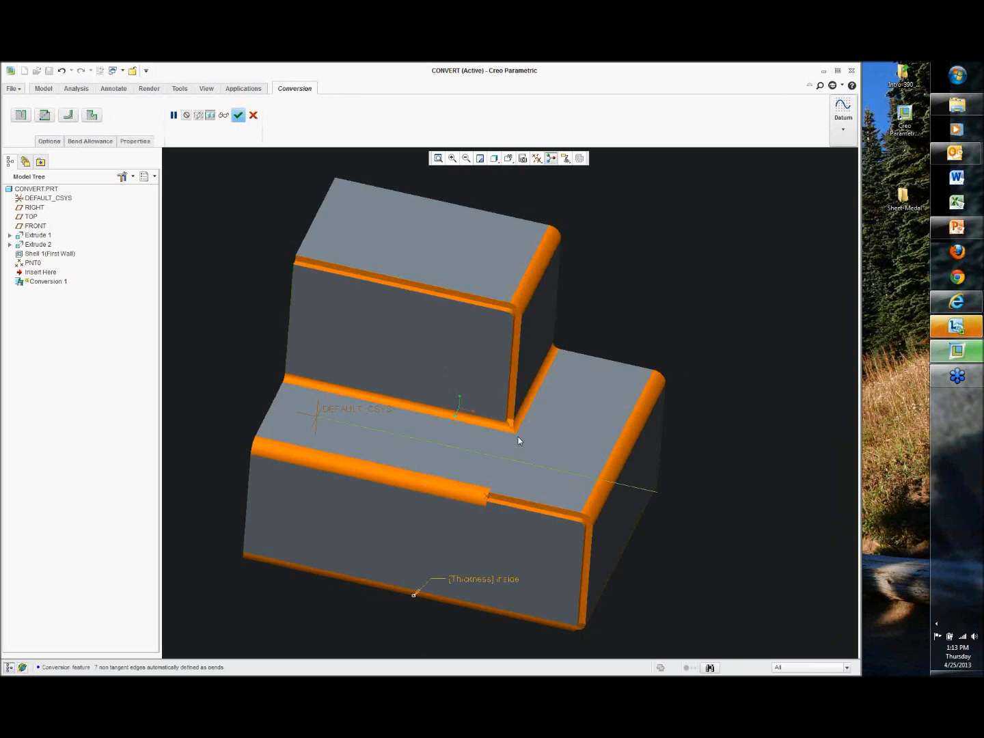
Create a rip connection between PNT0 and the upper block's lower front-right corner vertex
{"action": "mouse_move", "coordinate": [512, 438]}
{"action": "middle_mouse_down"}
{"action": "mouse_move", "coordinate": [508, 475]}
{"action": "mouse_move", "coordinate": [602, 471]}
{"action": "mouse_move", "coordinate": [520, 457]}
{"action": "mouse_move", "coordinate": [498, 470]}
{"action": "mouse_move", "coordinate": [508, 437]}
{"action": "middle_mouse_up"}
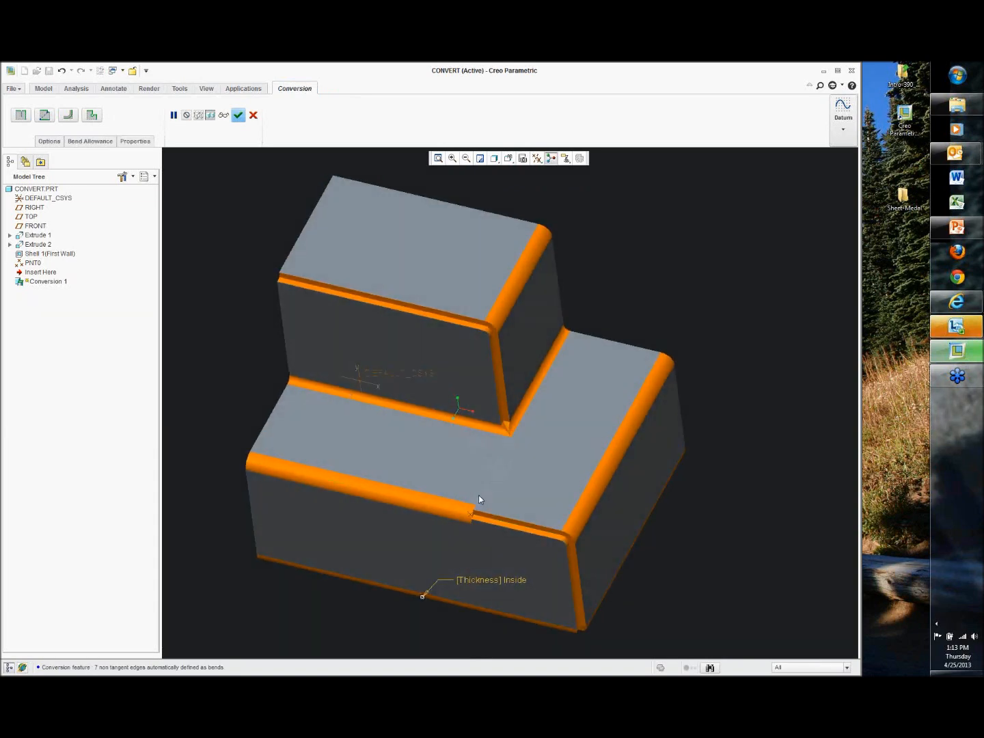
{"action": "left_click", "coordinate": [43, 115]}
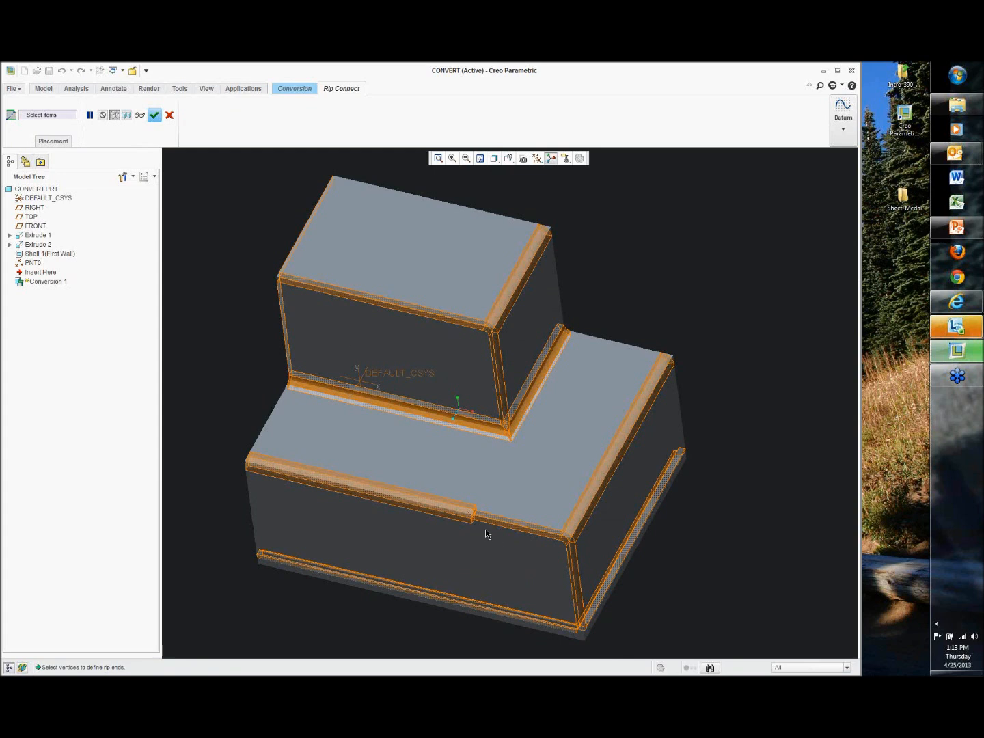
{"action": "left_click", "coordinate": [470, 515]}
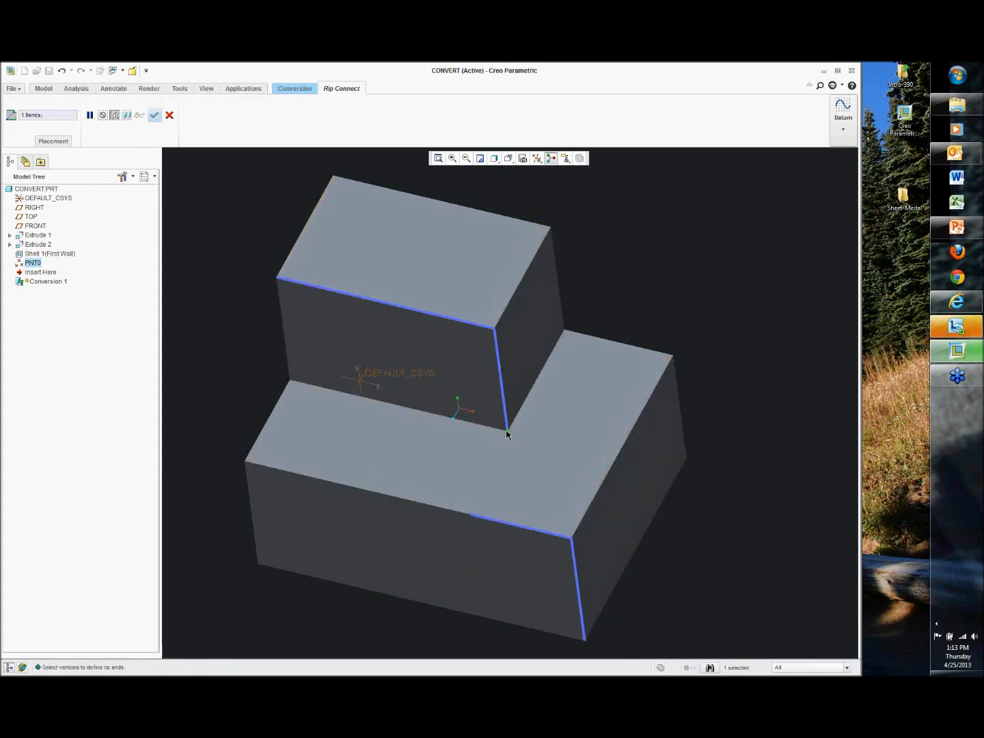
{"action": "left_click", "coordinate": [507, 432]}
{"action": "left_click", "coordinate": [471, 516]}
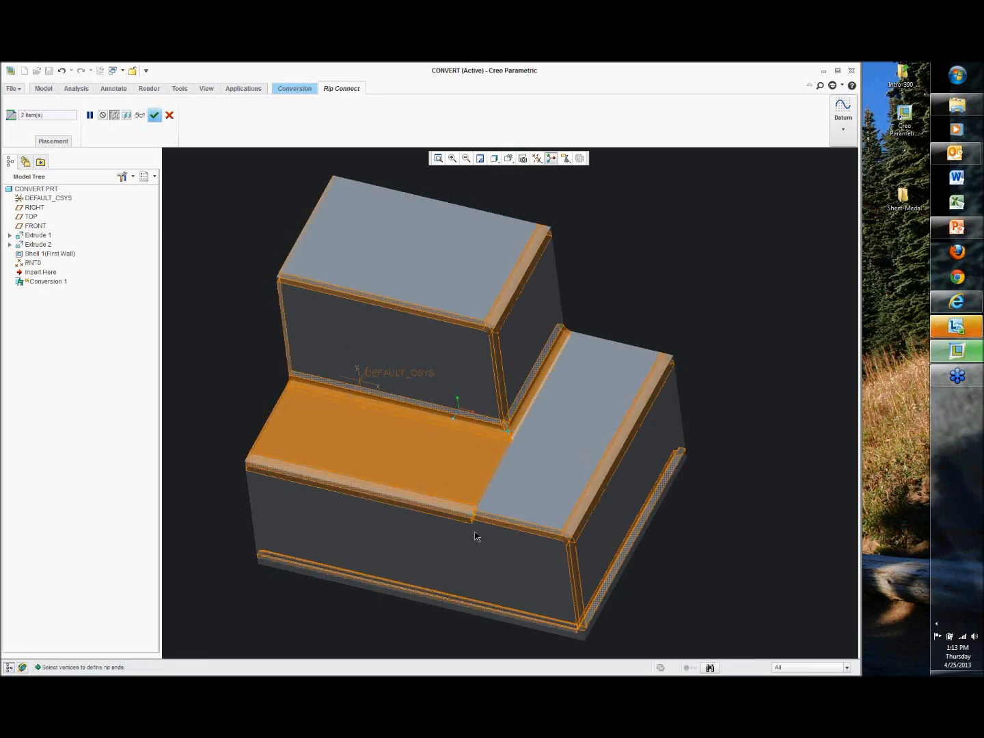
{"action": "mouse_move", "coordinate": [501, 519]}
{"action": "middle_mouse_down"}
{"action": "mouse_move", "coordinate": [506, 492]}
{"action": "mouse_move", "coordinate": [483, 511]}
{"action": "middle_mouse_up"}
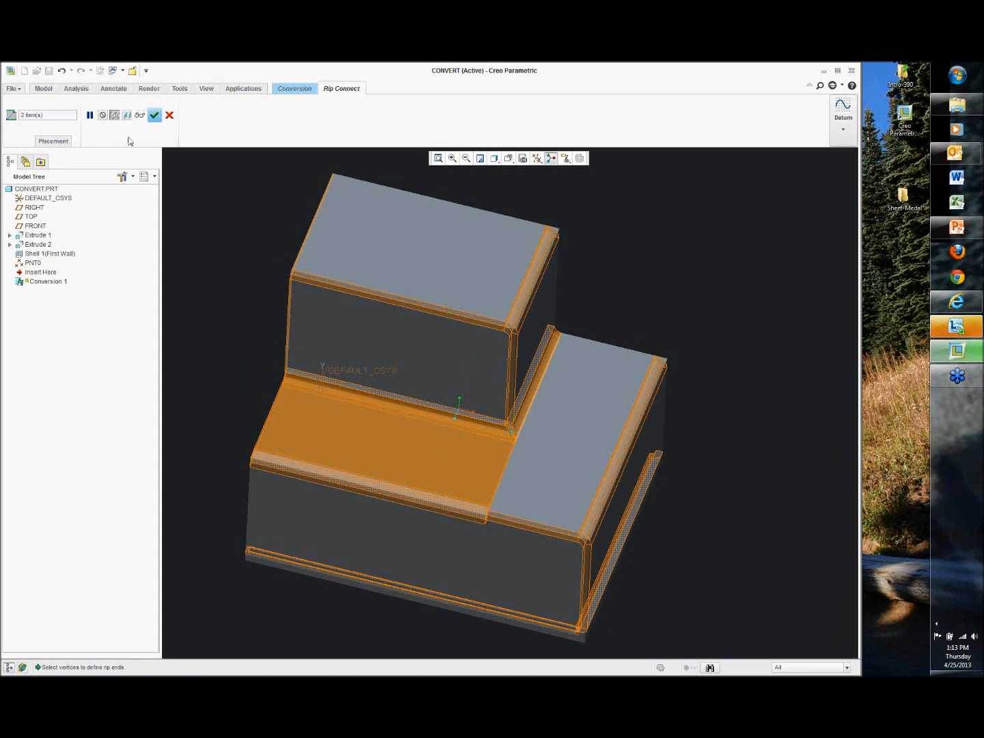
{"action": "left_click", "coordinate": [154, 114]}
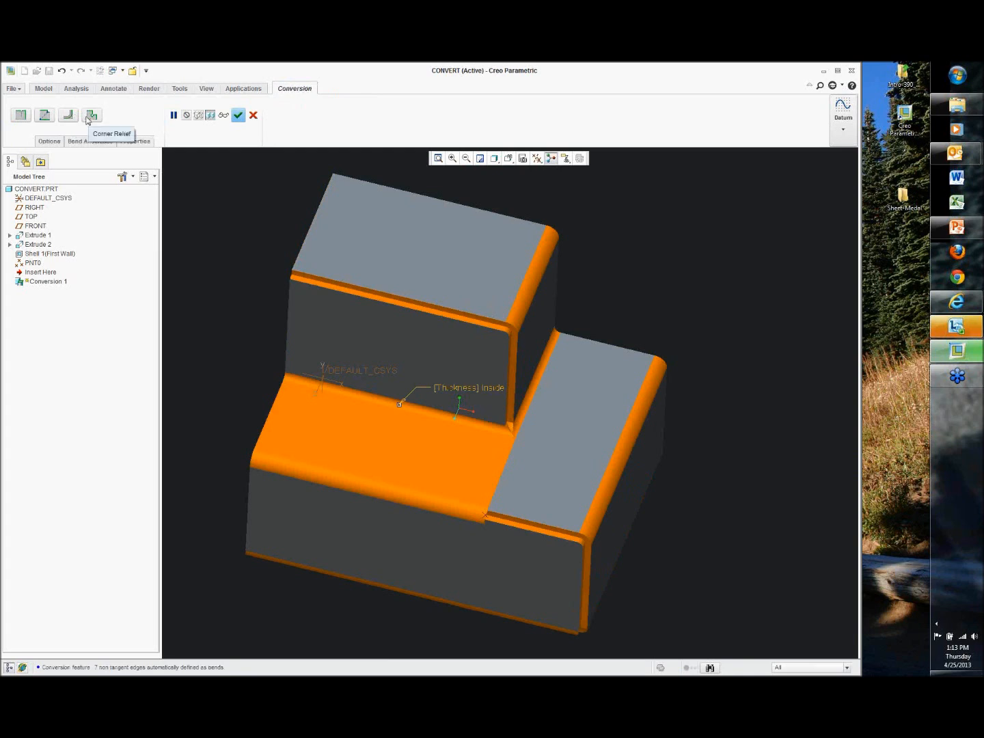
Check the ripped corner on the part's underside and complete the Conversion feature
{"action": "mouse_move", "coordinate": [287, 336]}
{"action": "middle_mouse_down"}
{"action": "mouse_move", "coordinate": [276, 286]}
{"action": "mouse_move", "coordinate": [538, 397]}
{"action": "middle_mouse_up"}
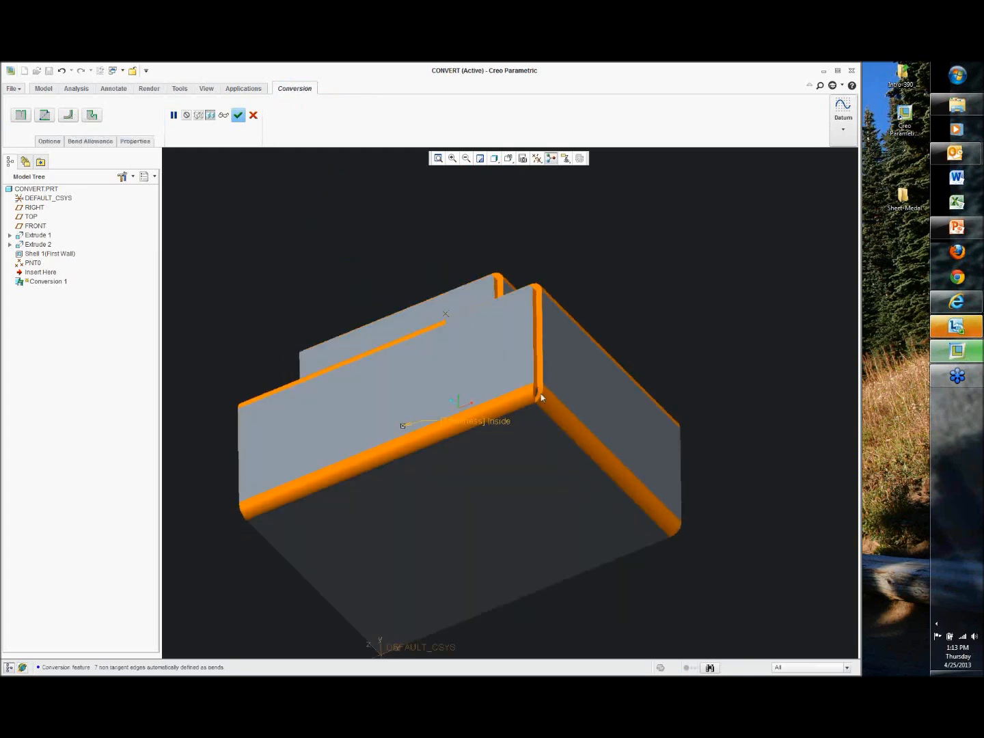
{"action": "scroll", "coordinate": [550, 408], "scroll_direction": "down", "scroll_amount": 4}
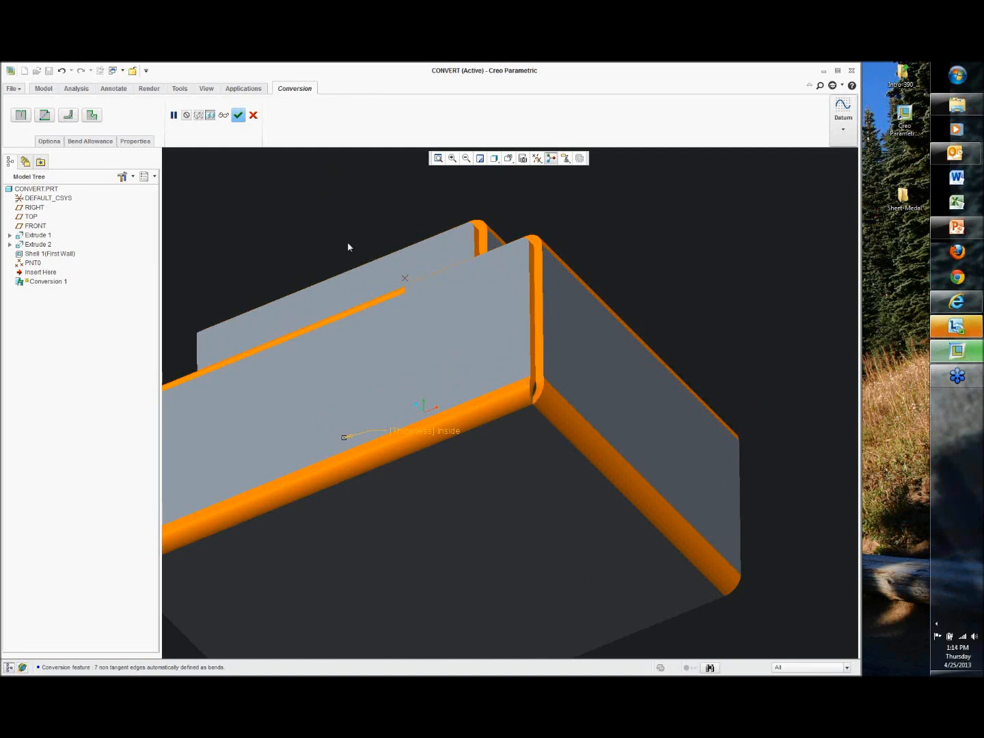
{"action": "scroll", "coordinate": [571, 397], "scroll_direction": "up", "scroll_amount": 2}
{"action": "key", "text": "ctrl+d"}
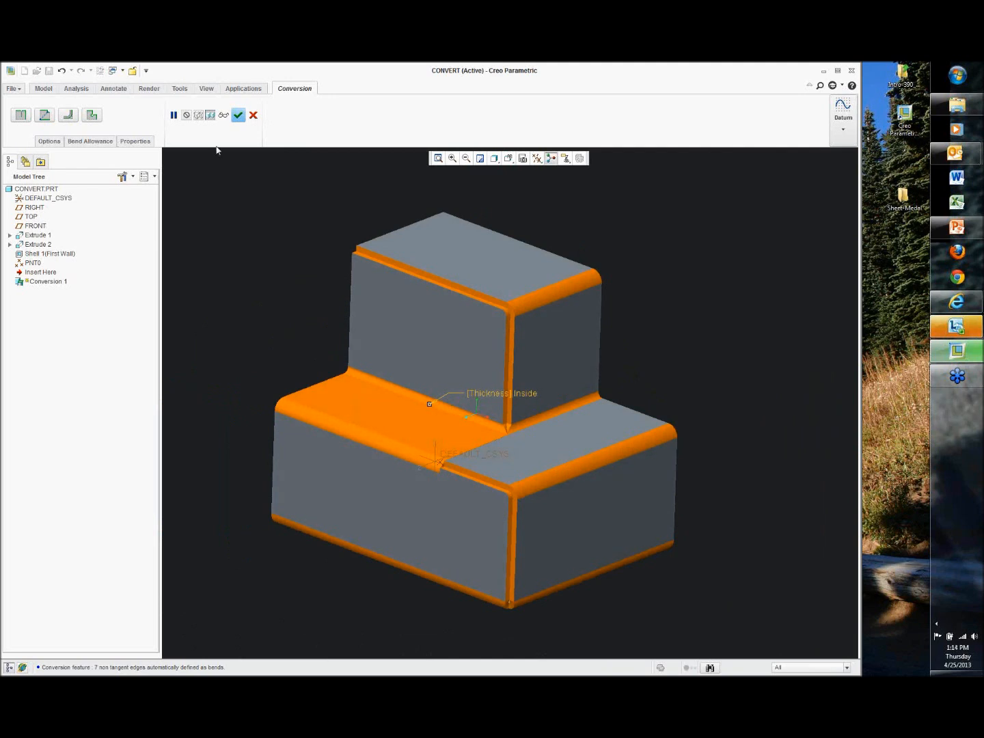
{"action": "left_click", "coordinate": [238, 116]}
{"action": "left_click", "coordinate": [242, 383]}
{"action": "mouse_move", "coordinate": [243, 384]}
{"action": "middle_mouse_down"}
{"action": "mouse_move", "coordinate": [268, 356]}
{"action": "mouse_move", "coordinate": [290, 356]}
{"action": "mouse_move", "coordinate": [233, 371]}
{"action": "mouse_move", "coordinate": [236, 384]}
{"action": "middle_mouse_up"}
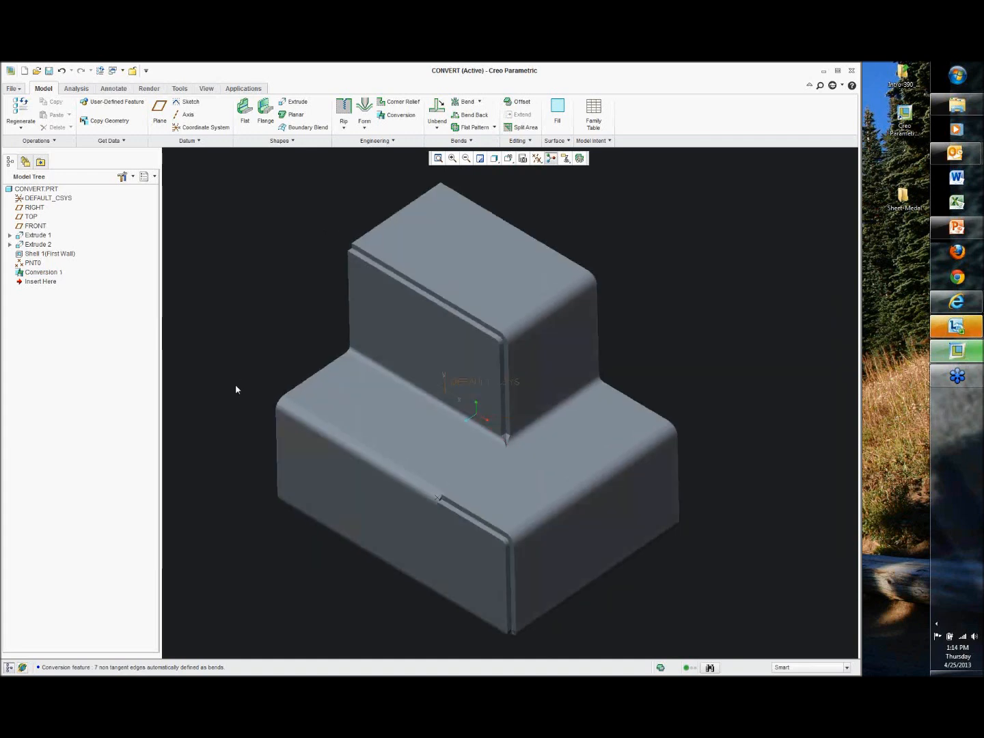
Open the flat pattern preview and resize its window to examine the unfolded part beside the model
{"action": "left_click", "coordinate": [579, 159]}
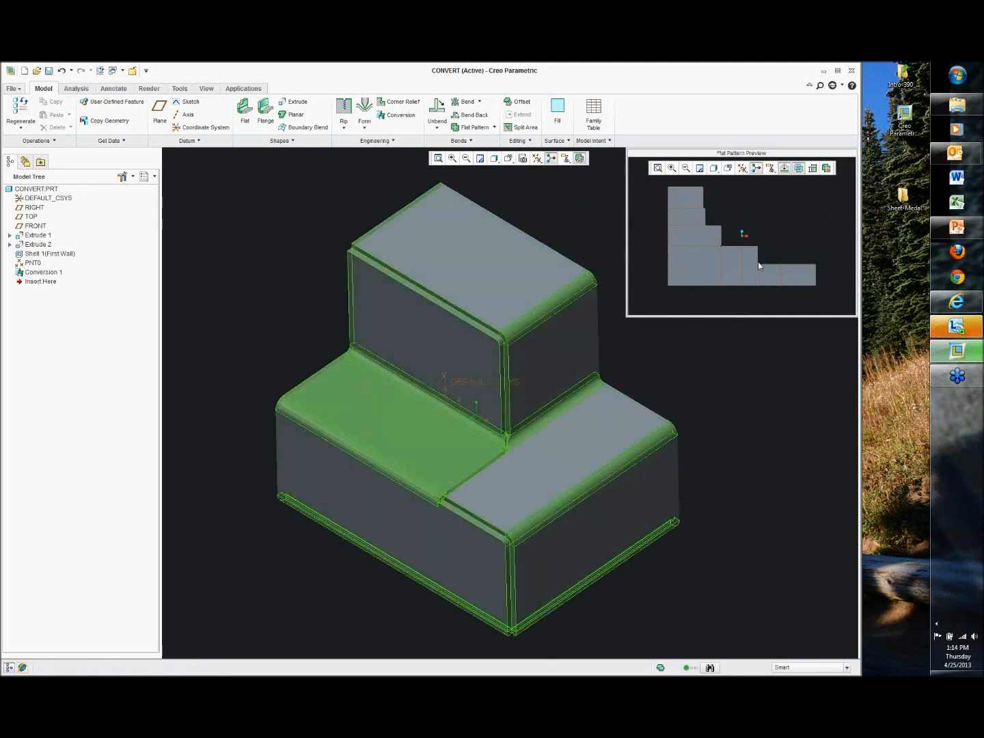
{"action": "scroll", "coordinate": [729, 214], "scroll_direction": "down", "scroll_amount": 1}
{"action": "left_click_drag", "start_coordinate": [627, 317], "coordinate": [463, 495]}
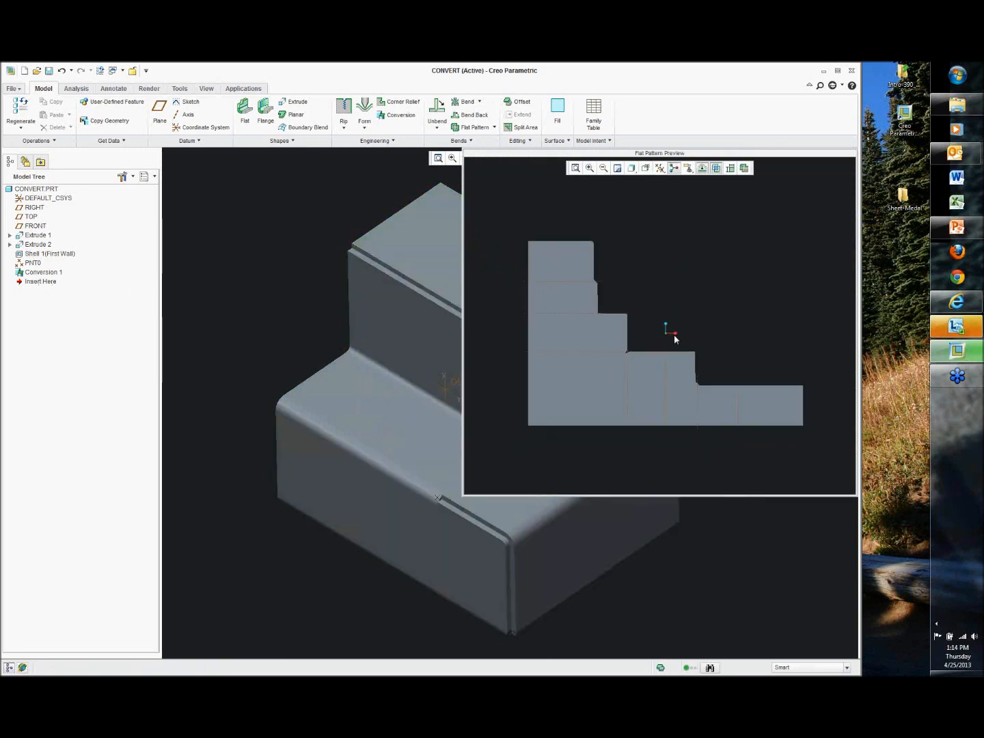
{"action": "left_click", "coordinate": [463, 502]}
{"action": "left_click_drag", "start_coordinate": [464, 495], "coordinate": [612, 370]}
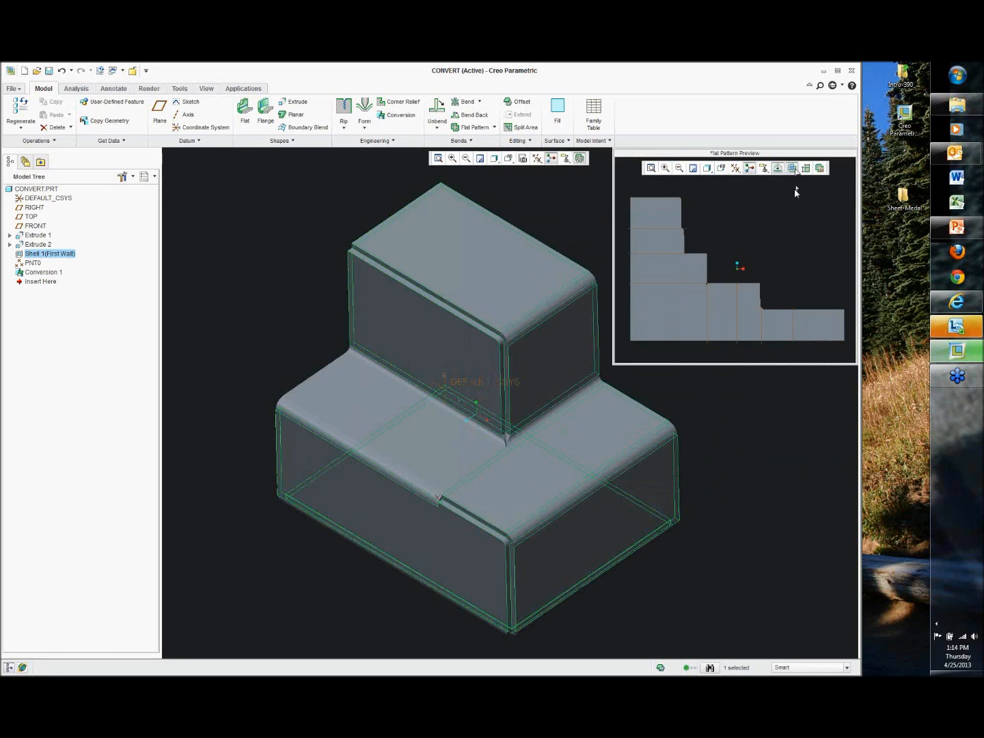
Display the overall bounding dimensions in the flat pattern preview, compare them with the model and close the preview
{"action": "left_click", "coordinate": [805, 169]}
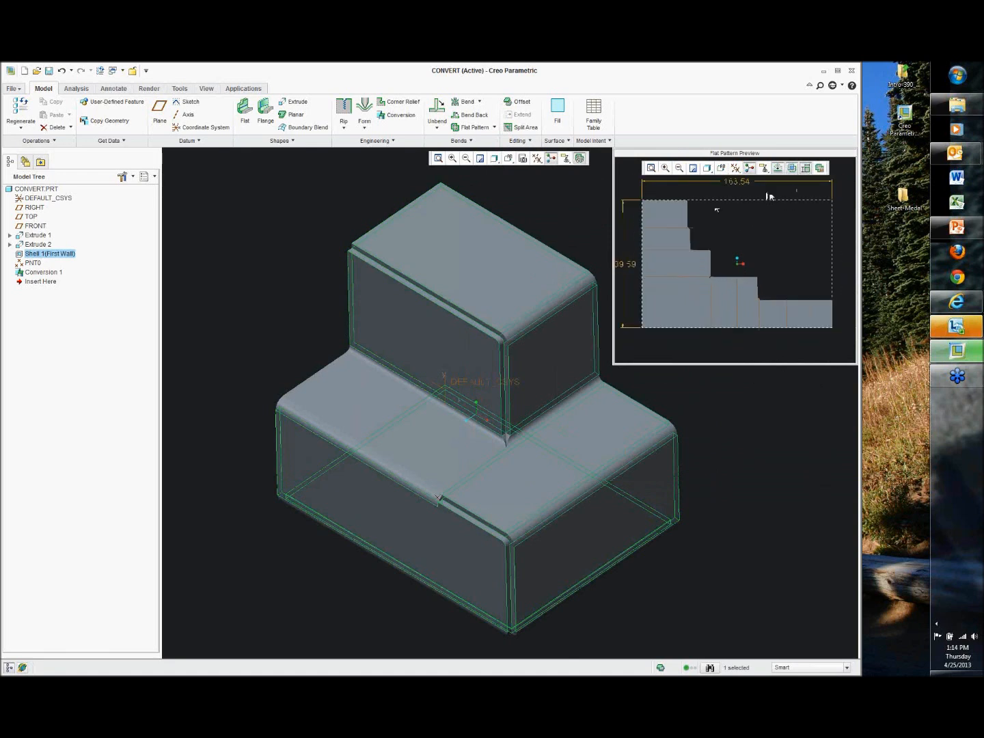
{"action": "left_click", "coordinate": [804, 173]}
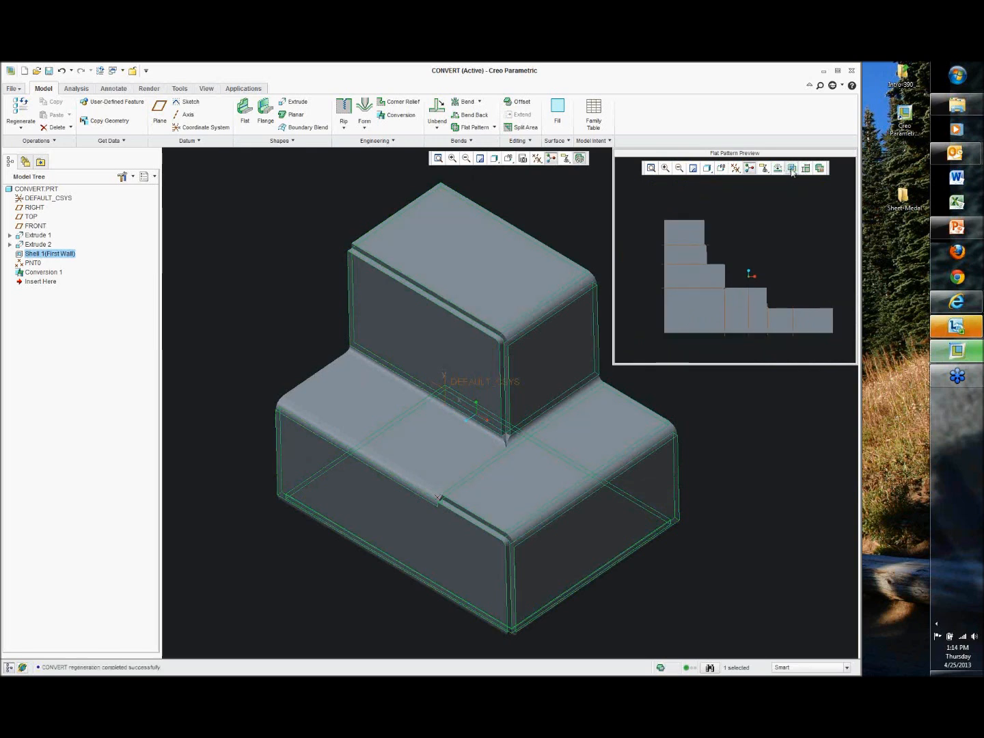
{"action": "left_click", "coordinate": [804, 171]}
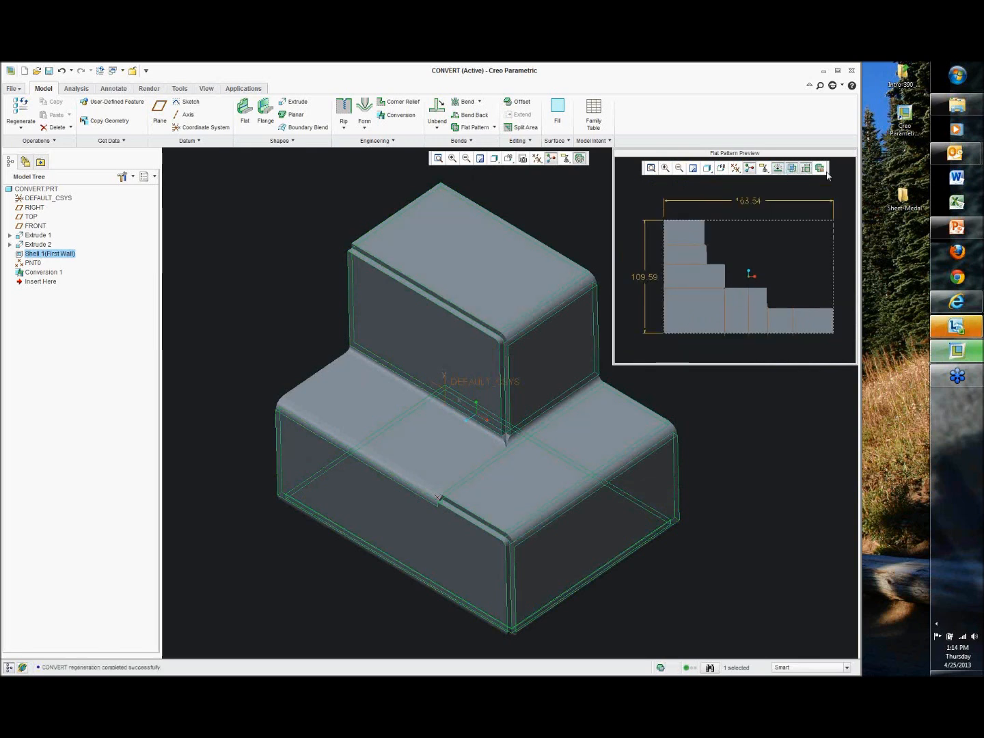
{"action": "left_click", "coordinate": [704, 427]}
{"action": "middle_click_drag", "start_coordinate": [704, 404], "coordinate": [796, 193]}
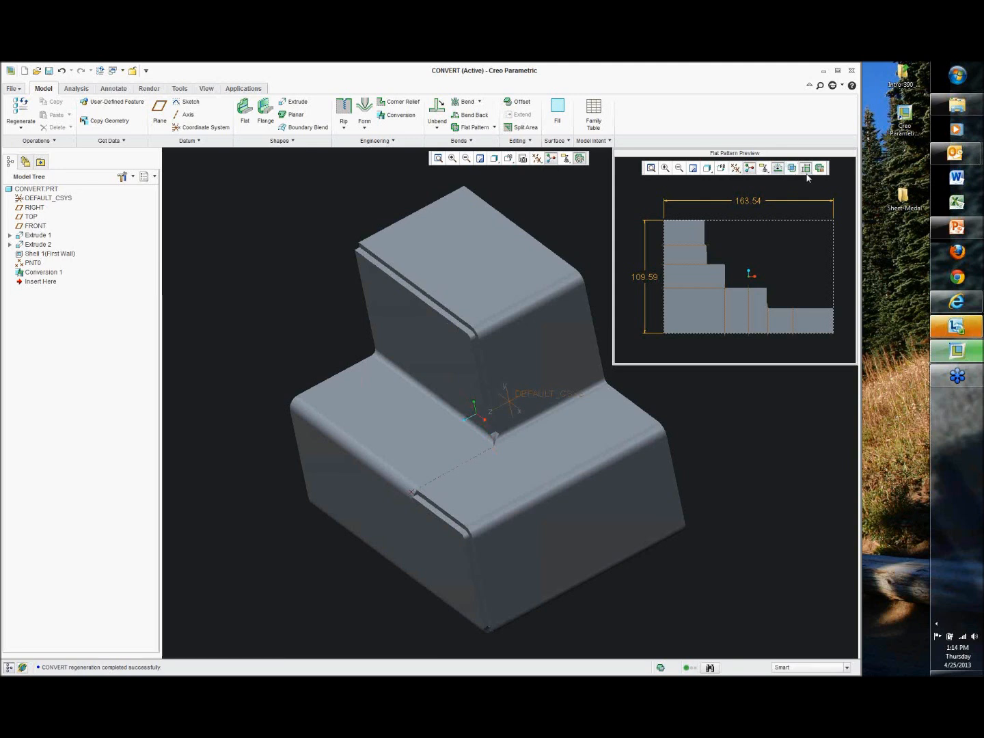
{"action": "left_click", "coordinate": [579, 159]}
Create a flat pattern feature of the converted part with the default fixed surface and inspect the unfolded shape
{"action": "middle_click_drag", "start_coordinate": [631, 224], "coordinate": [543, 256]}
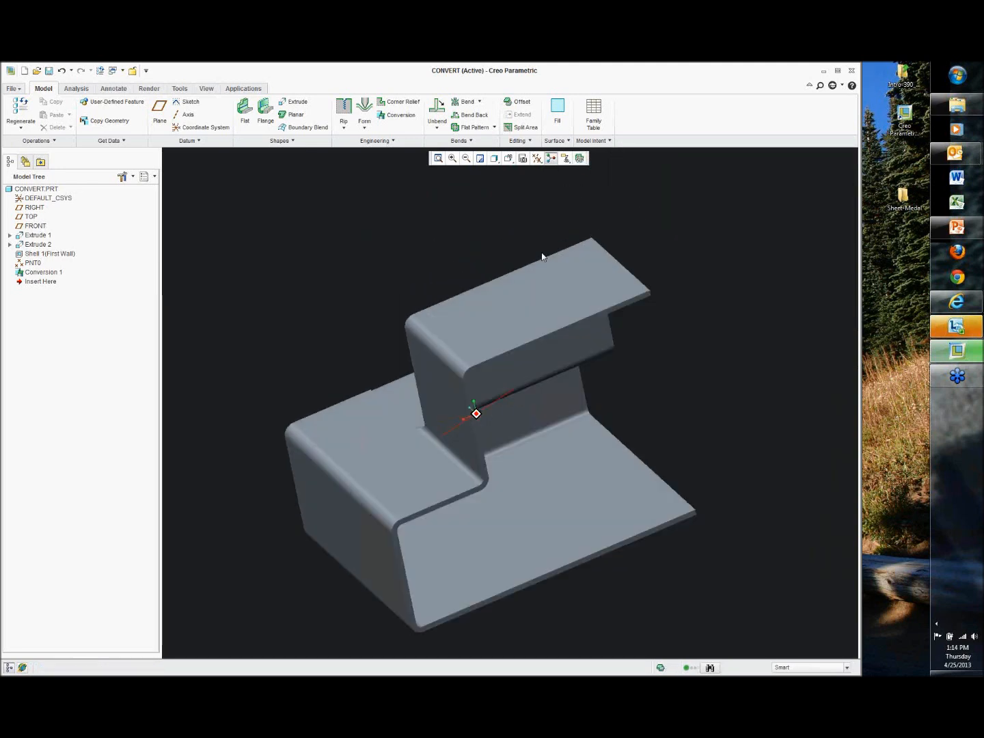
{"action": "left_click", "coordinate": [473, 127]}
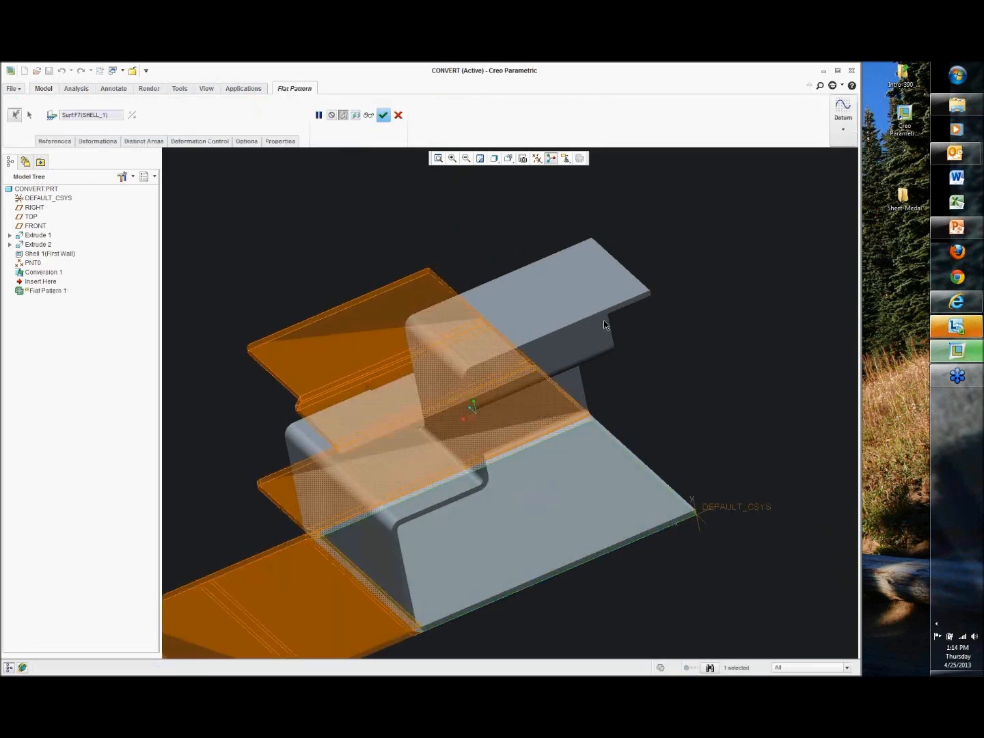
{"action": "left_click", "coordinate": [383, 116]}
{"action": "middle_click_drag", "start_coordinate": [374, 258], "coordinate": [501, 255], "text": "shift"}
{"action": "middle_click_drag", "start_coordinate": [275, 339], "coordinate": [472, 297]}
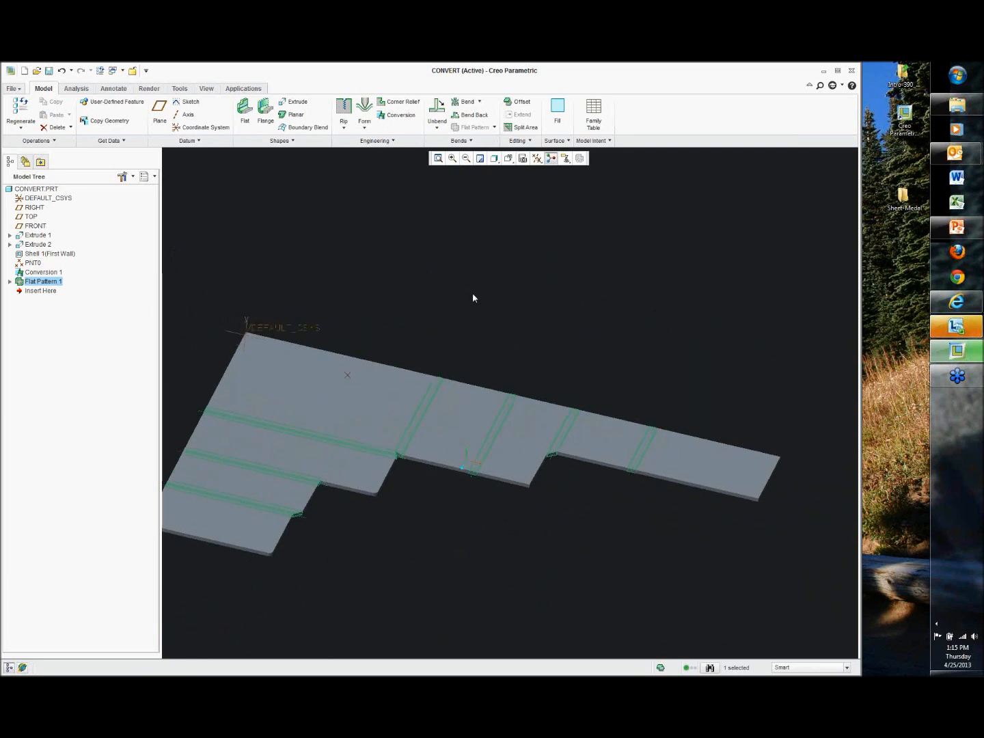
Add a rectangular 90° flat wall with a Thickness inside radius on the open left edge of the upper block's top face
{"action": "left_click", "coordinate": [245, 108]}
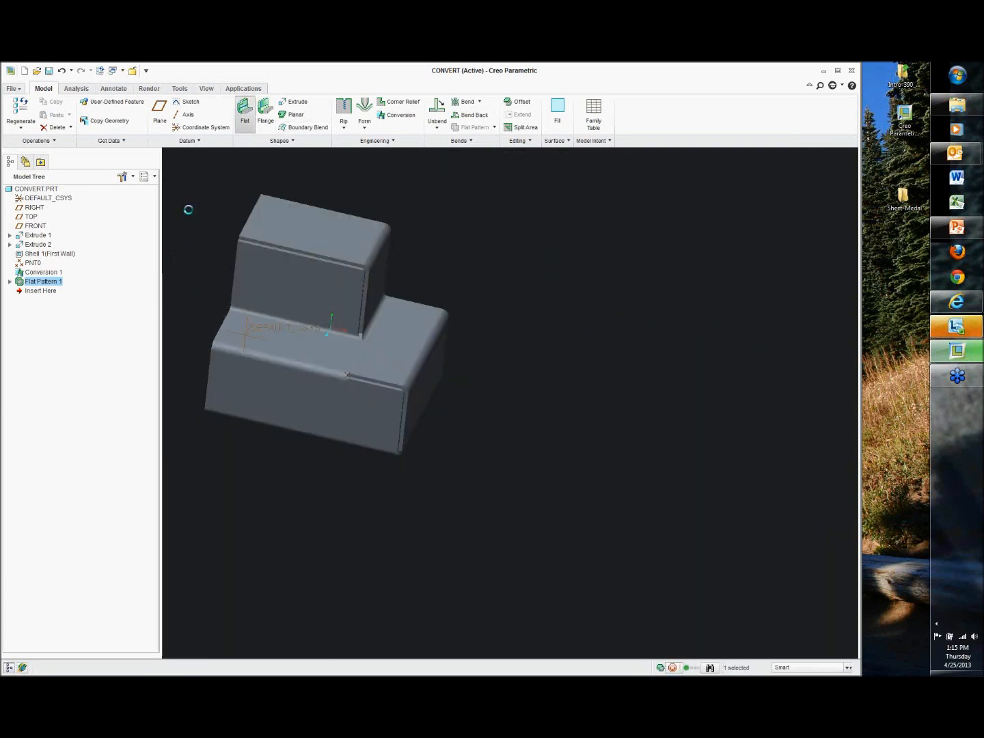
{"action": "left_click", "coordinate": [253, 211]}
{"action": "middle_click_drag", "start_coordinate": [252, 207], "coordinate": [331, 312], "text": "shift"}
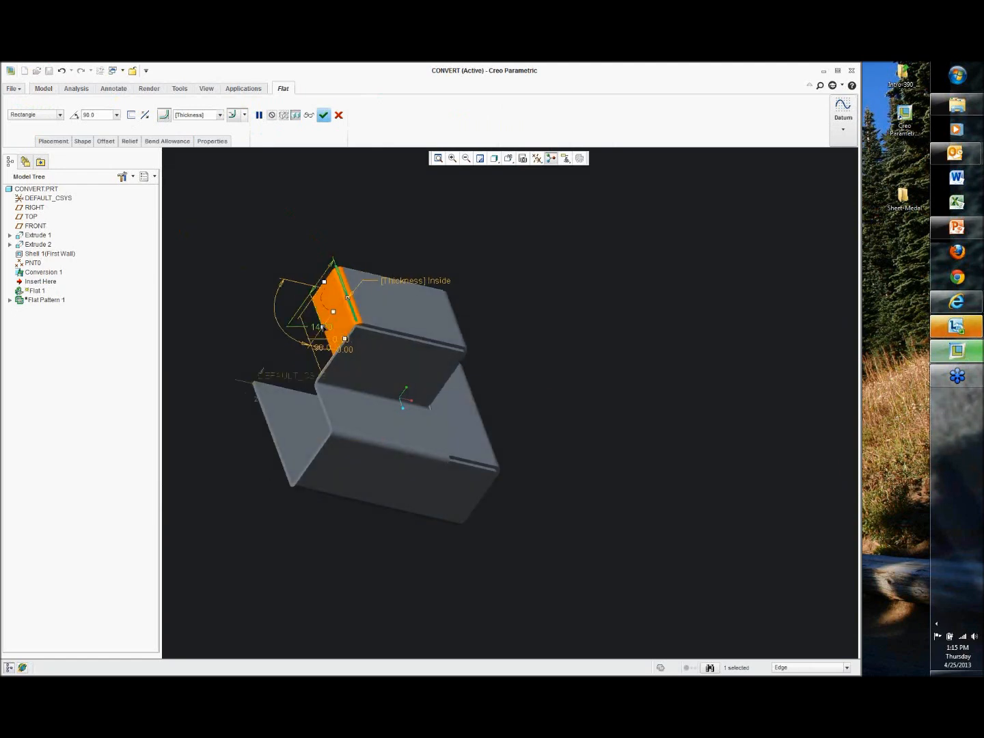
{"action": "middle_click", "coordinate": [421, 236]}
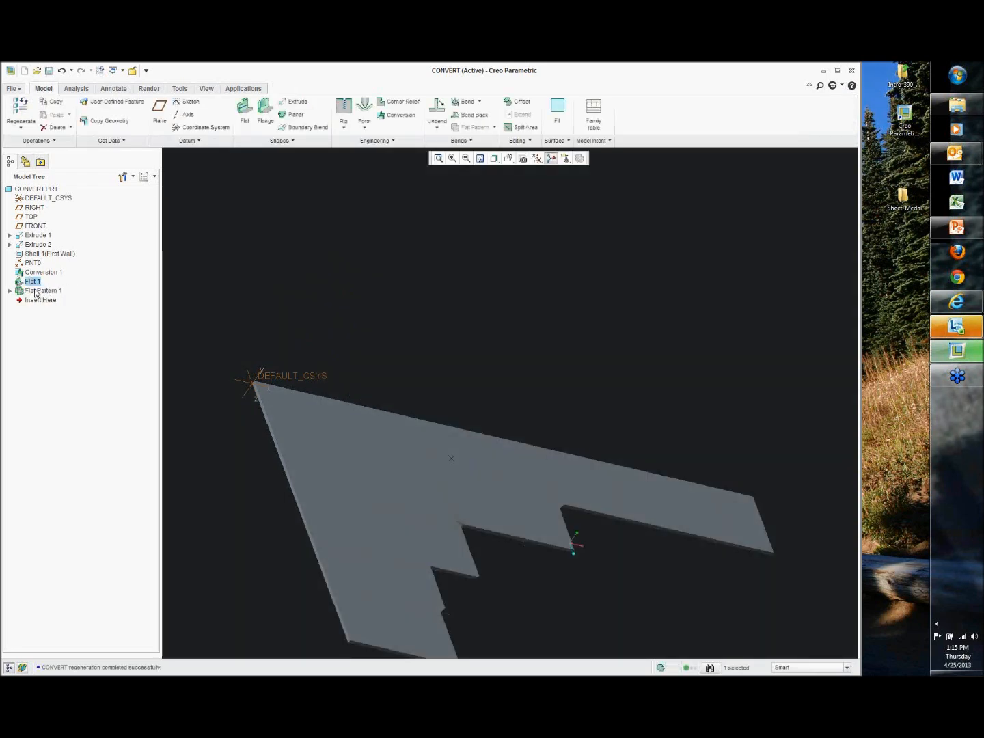
Delete the Flat Pattern 1 feature
{"action": "left_click", "coordinate": [35, 291]}
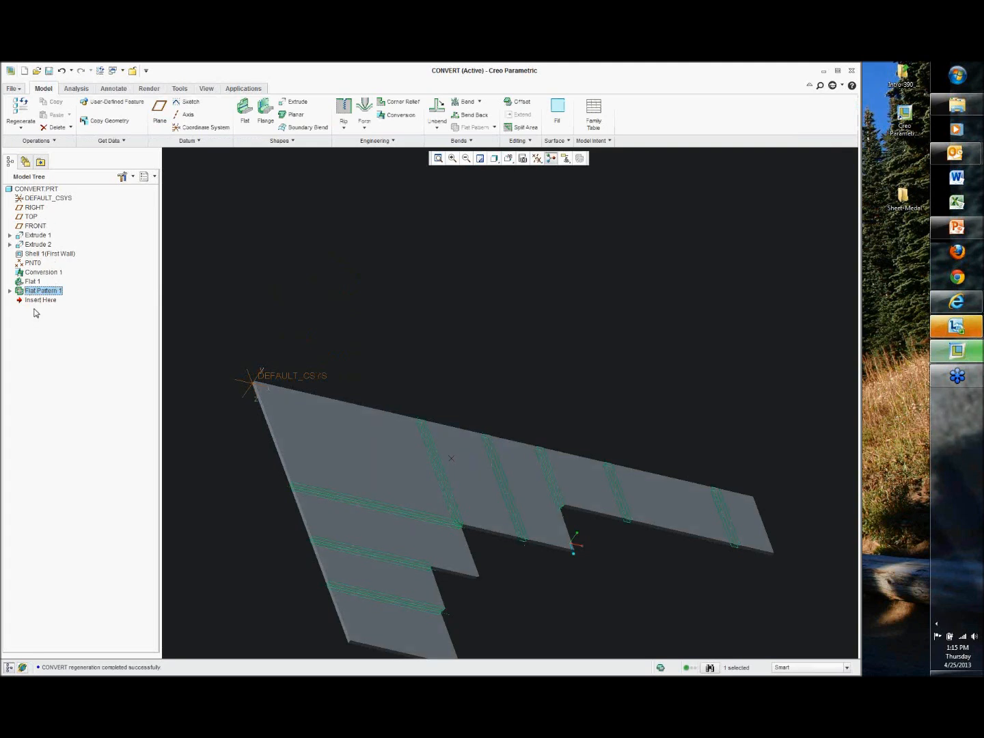
{"action": "right_click", "coordinate": [35, 294]}
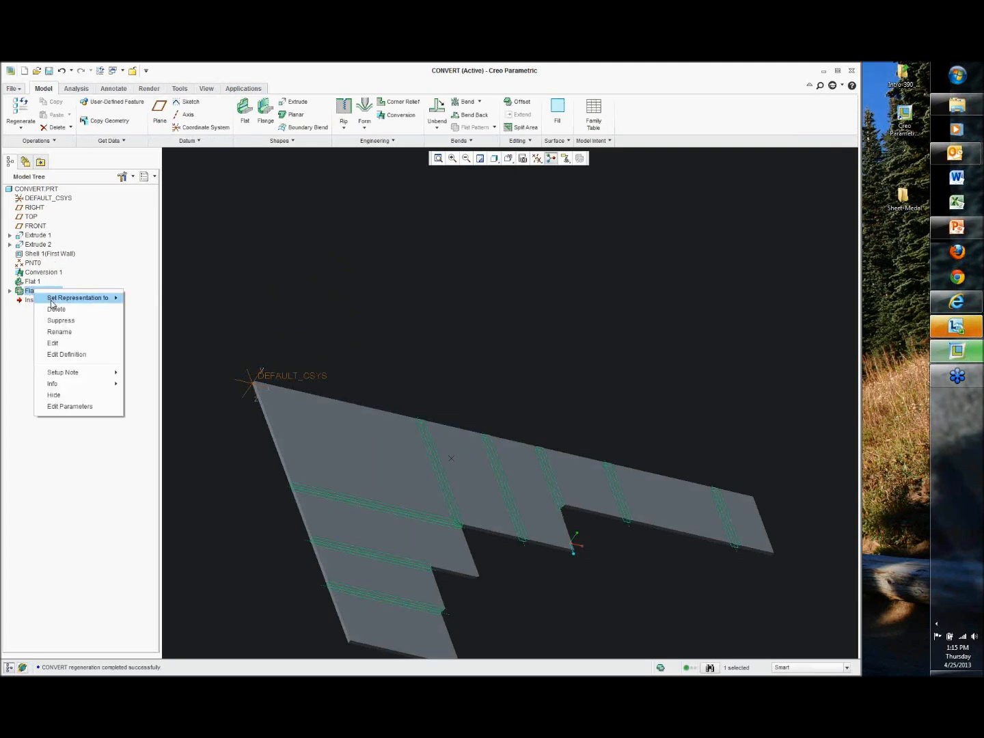
{"action": "left_click", "coordinate": [55, 310]}
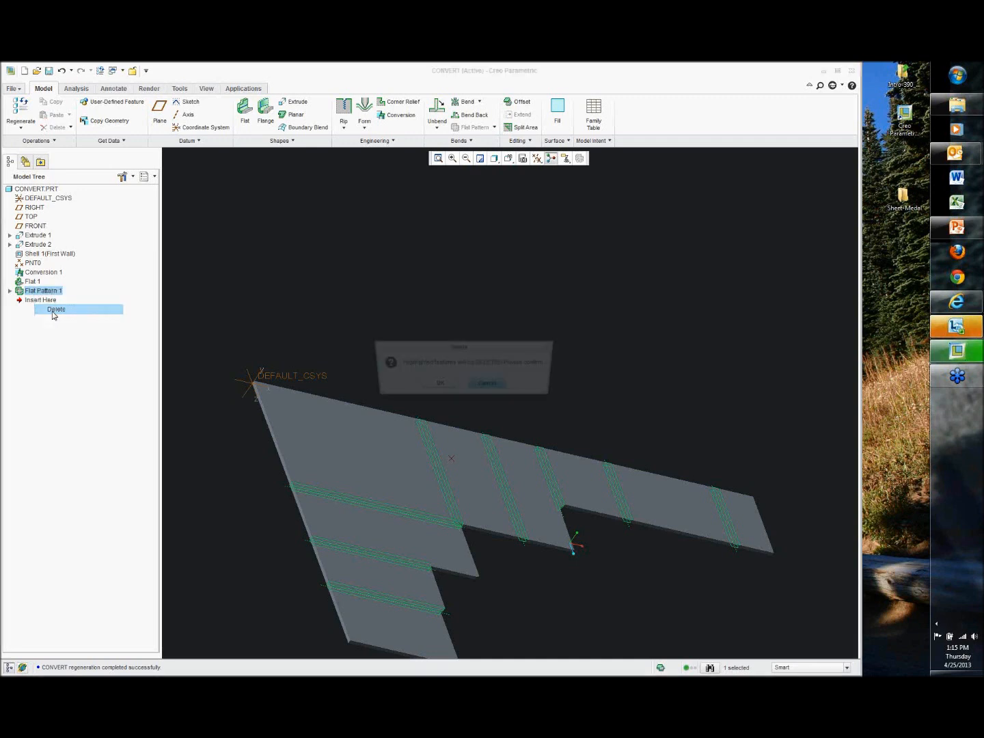
{"action": "left_click", "coordinate": [434, 386]}
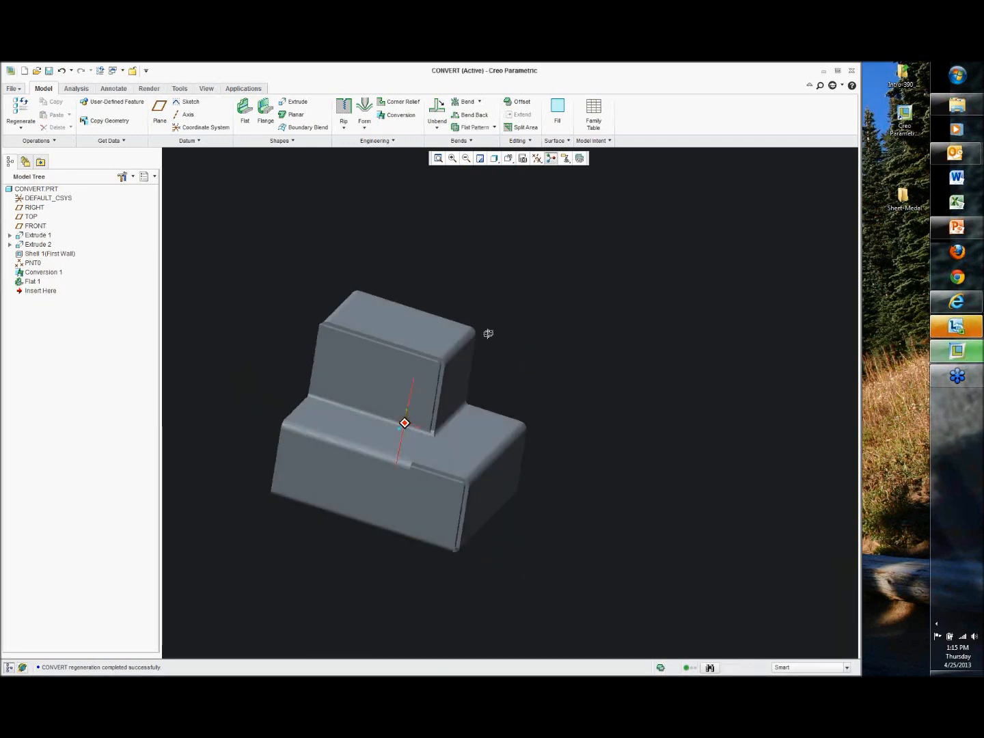
Reopen the flat pattern preview, examine the unfolded part with the added wall beside the model, and close it
{"action": "left_click", "coordinate": [579, 158]}
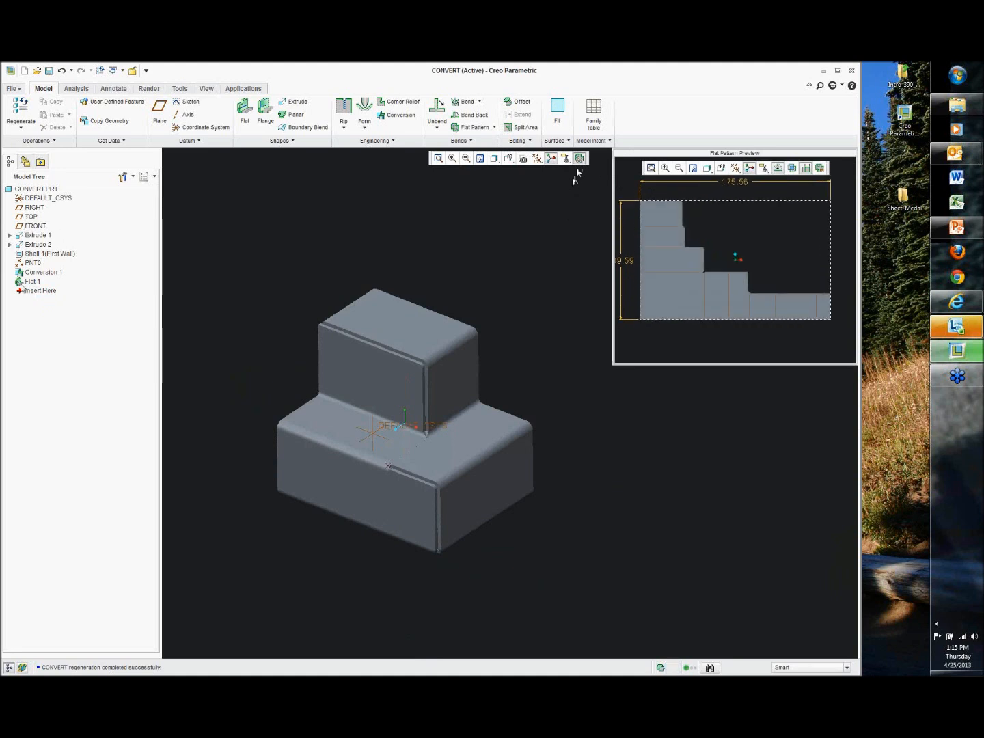
{"action": "scroll", "coordinate": [743, 333], "scroll_direction": "up", "scroll_amount": 1}
{"action": "middle_click_drag", "start_coordinate": [742, 335], "coordinate": [744, 347], "text": "shift"}
{"action": "middle_click_drag", "start_coordinate": [647, 431], "coordinate": [549, 456]}
{"action": "mouse_move", "coordinate": [493, 340]}
{"action": "middle_mouse_down"}
{"action": "mouse_move", "coordinate": [555, 335]}
{"action": "mouse_move", "coordinate": [365, 341]}
{"action": "mouse_move", "coordinate": [359, 464]}
{"action": "mouse_move", "coordinate": [598, 472]}
{"action": "mouse_move", "coordinate": [533, 480]}
{"action": "mouse_move", "coordinate": [604, 466]}
{"action": "middle_mouse_up"}
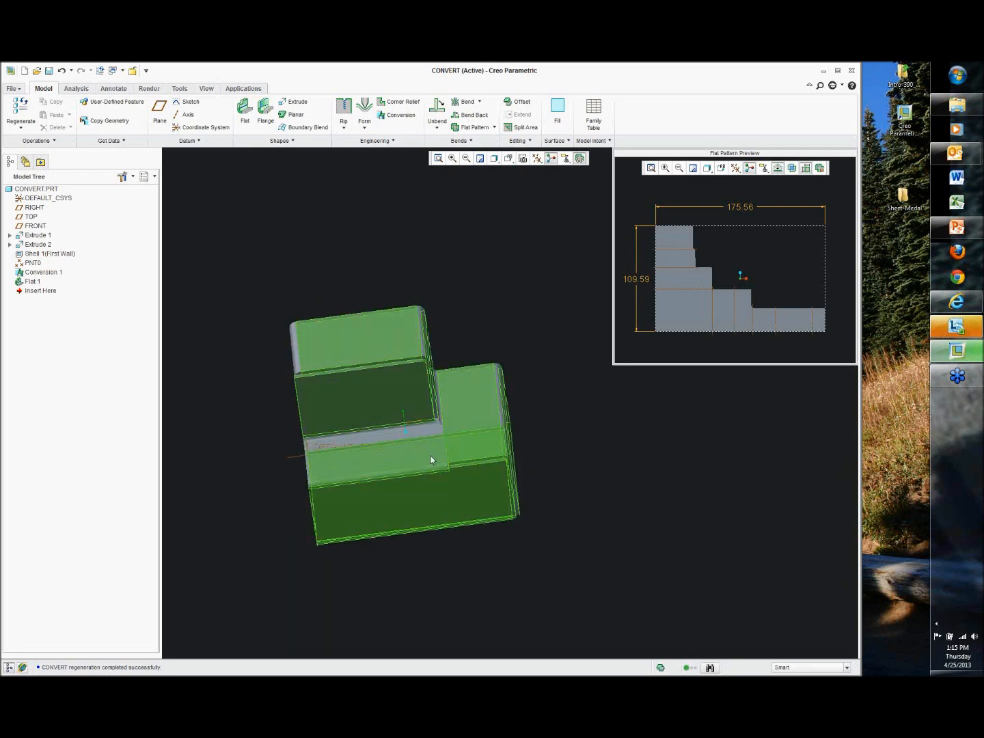
{"action": "middle_click_drag", "start_coordinate": [323, 410], "coordinate": [468, 279]}
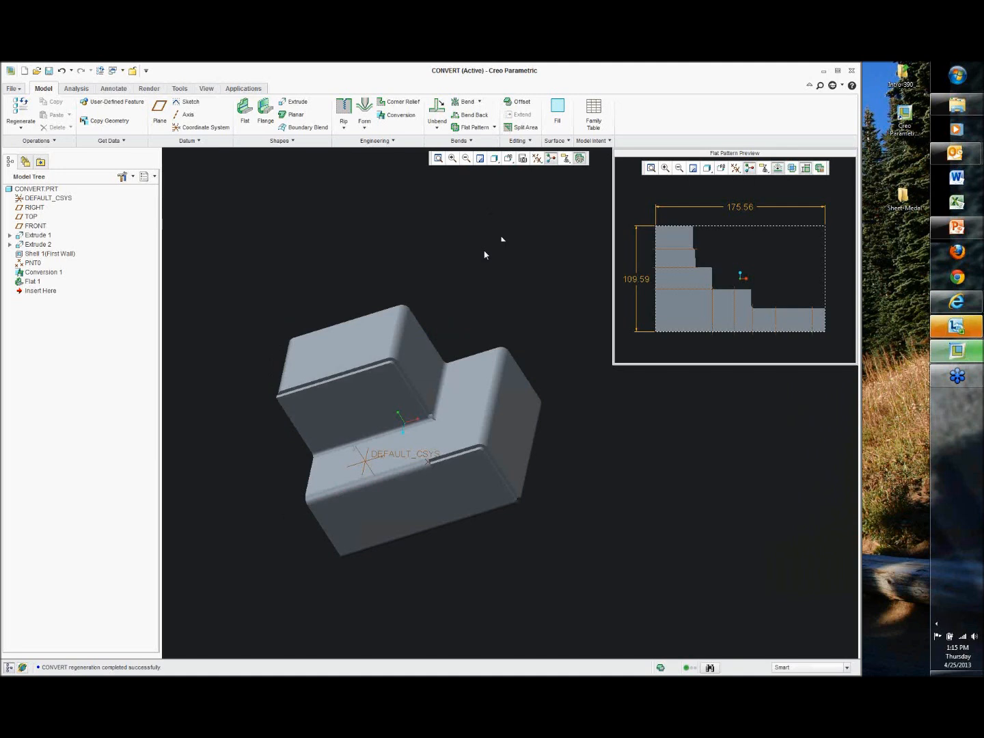
{"action": "left_click", "coordinate": [579, 158]}
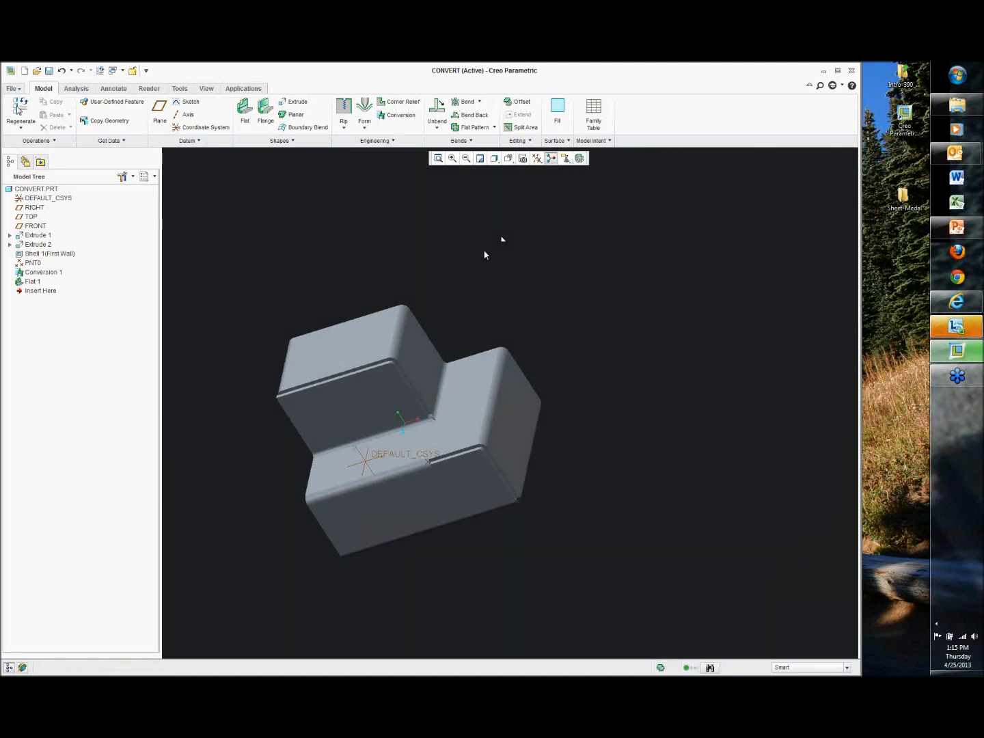
Save the convert part
{"action": "left_click", "coordinate": [12, 90]}
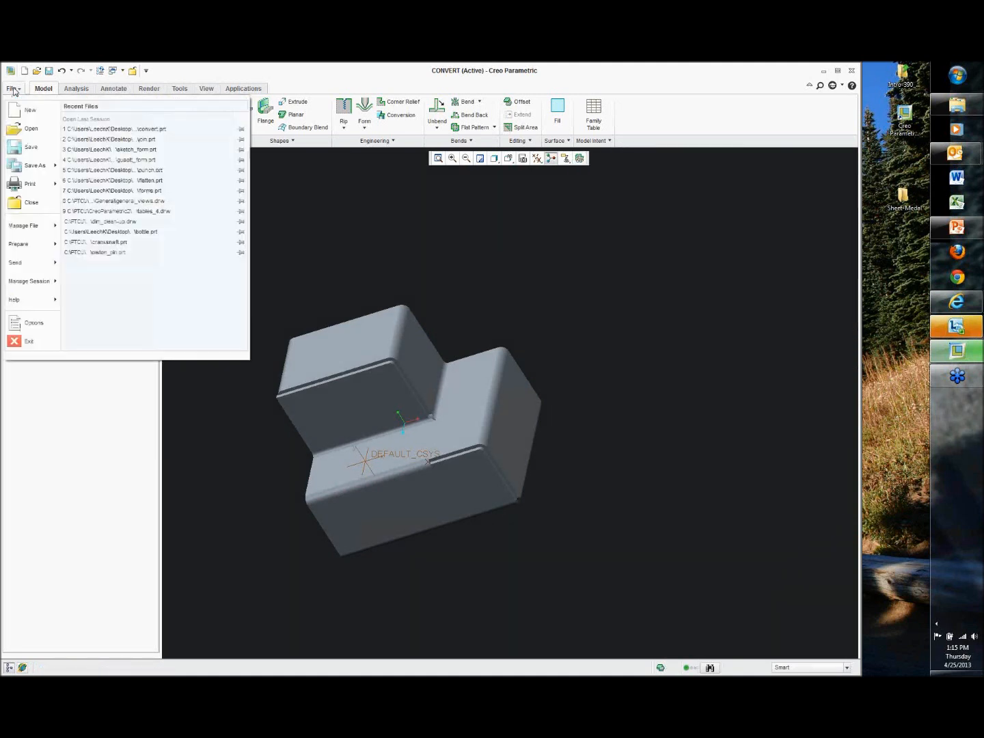
{"action": "left_click", "coordinate": [490, 291]}
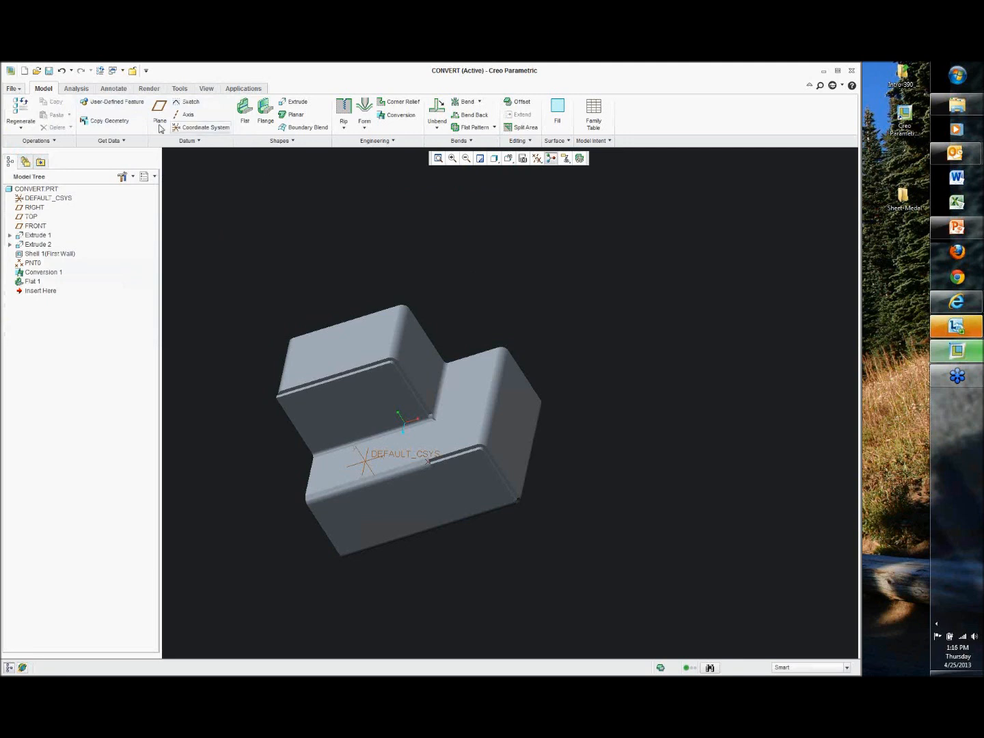
{"action": "left_click", "coordinate": [48, 71]}
{"action": "left_click", "coordinate": [379, 505]}
Create a new part of the Sheetmetal sub-type with the default name and template
{"action": "left_click", "coordinate": [12, 89]}
{"action": "left_click", "coordinate": [28, 110]}
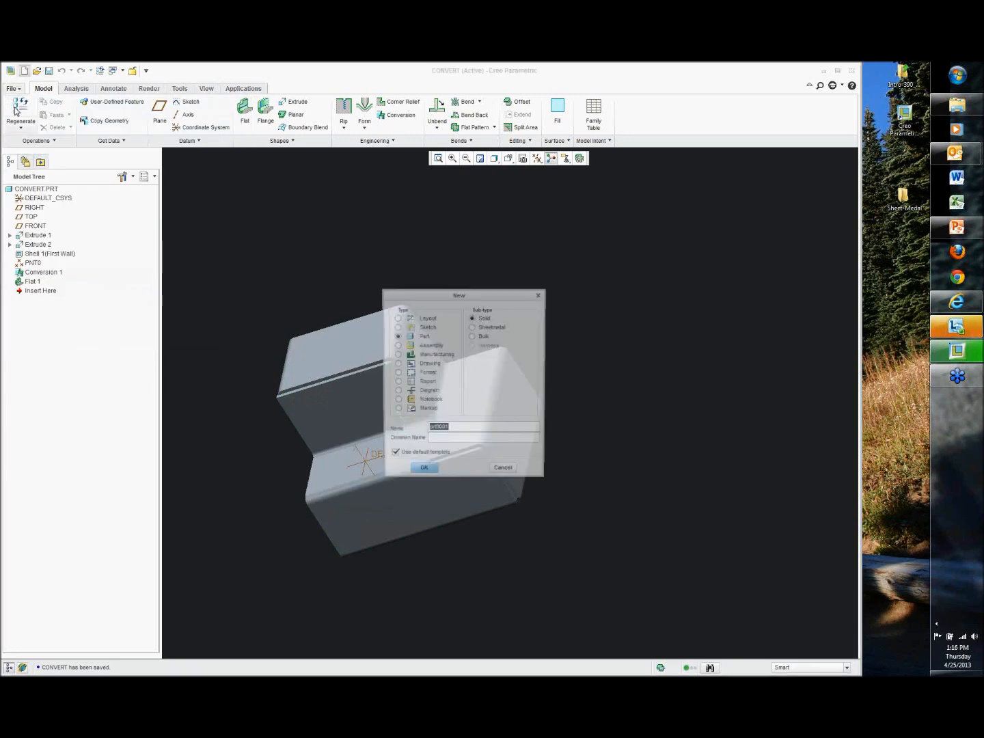
{"action": "left_click", "coordinate": [477, 327]}
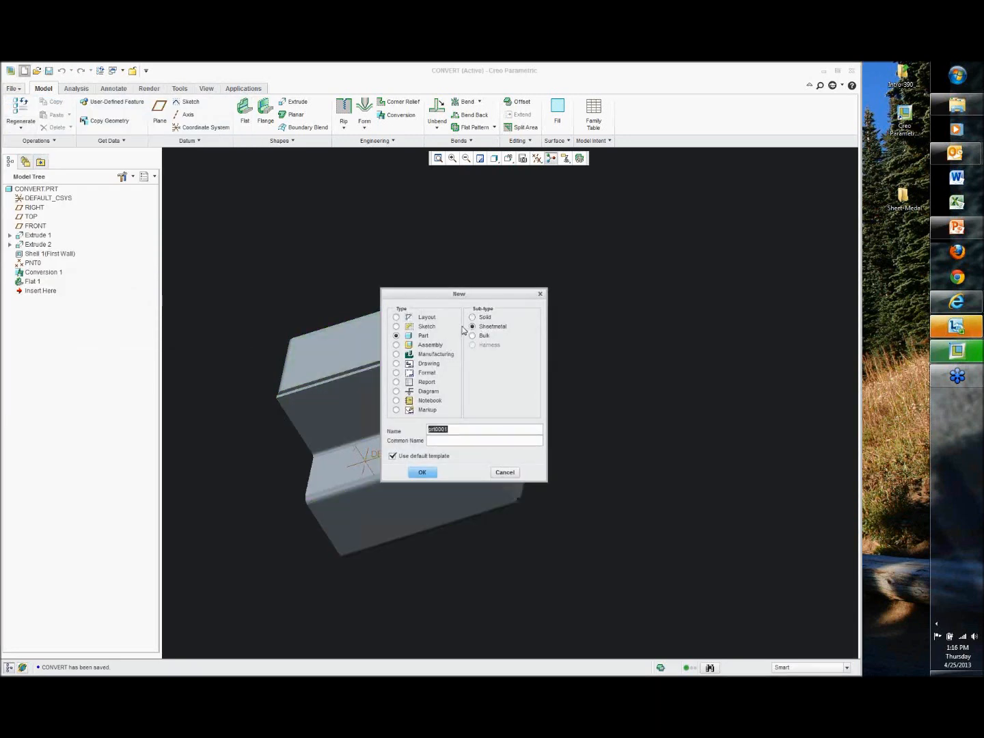
{"action": "left_click", "coordinate": [423, 471]}
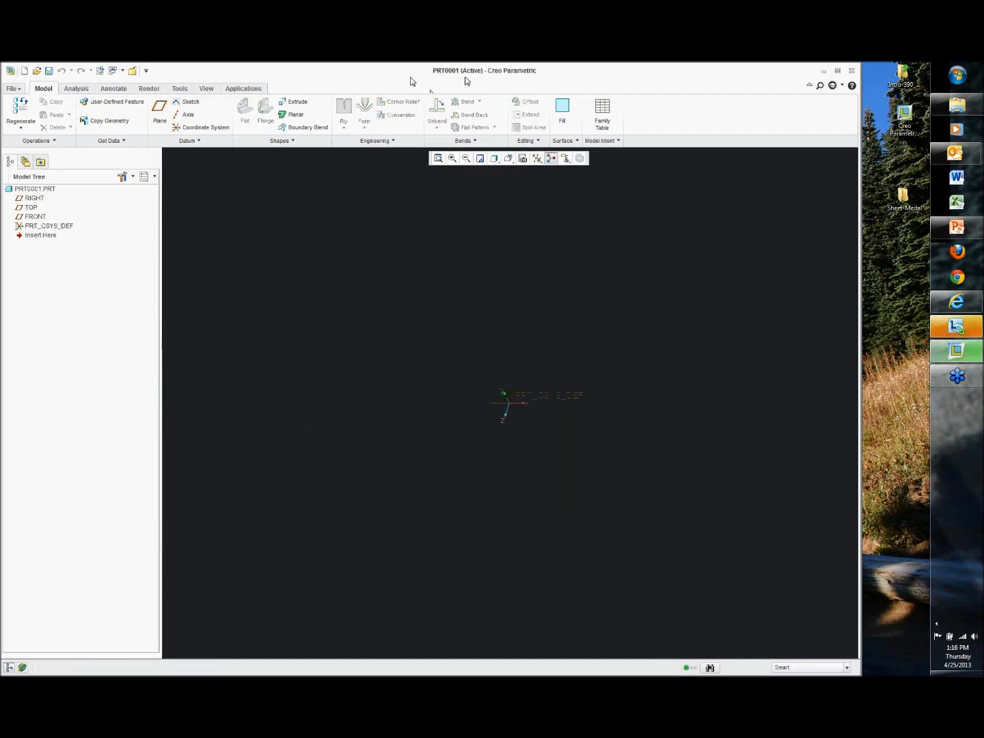
Show the datum planes and hide the coordinate systems and axes
{"action": "left_click", "coordinate": [536, 158]}
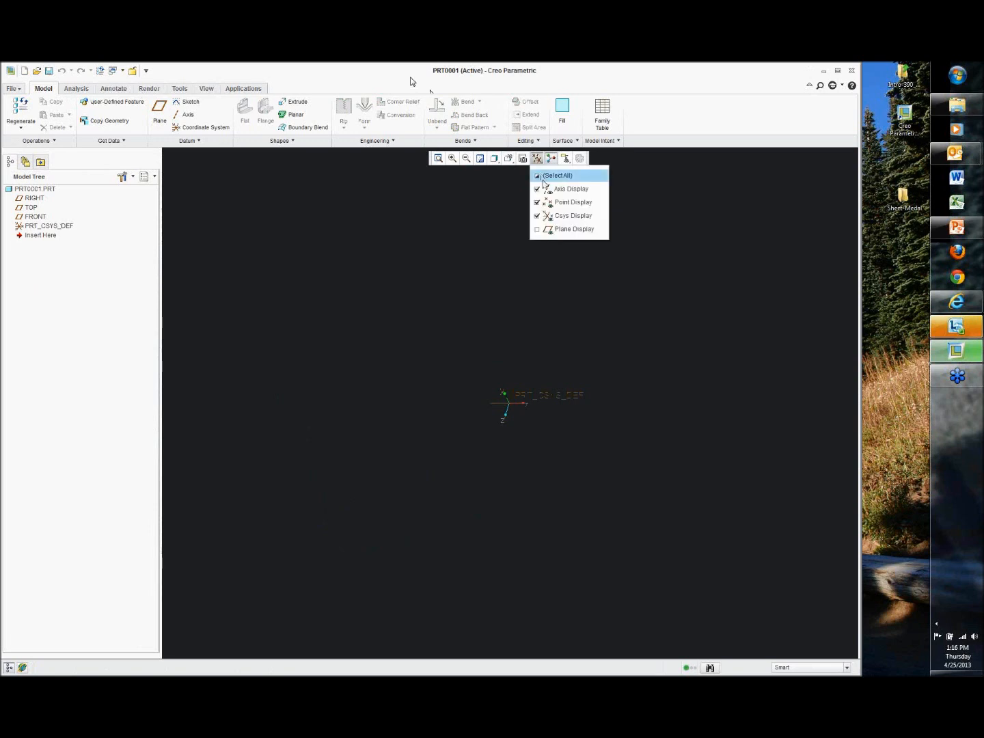
{"action": "left_click", "coordinate": [571, 228]}
{"action": "left_click", "coordinate": [546, 205]}
{"action": "left_click", "coordinate": [547, 216]}
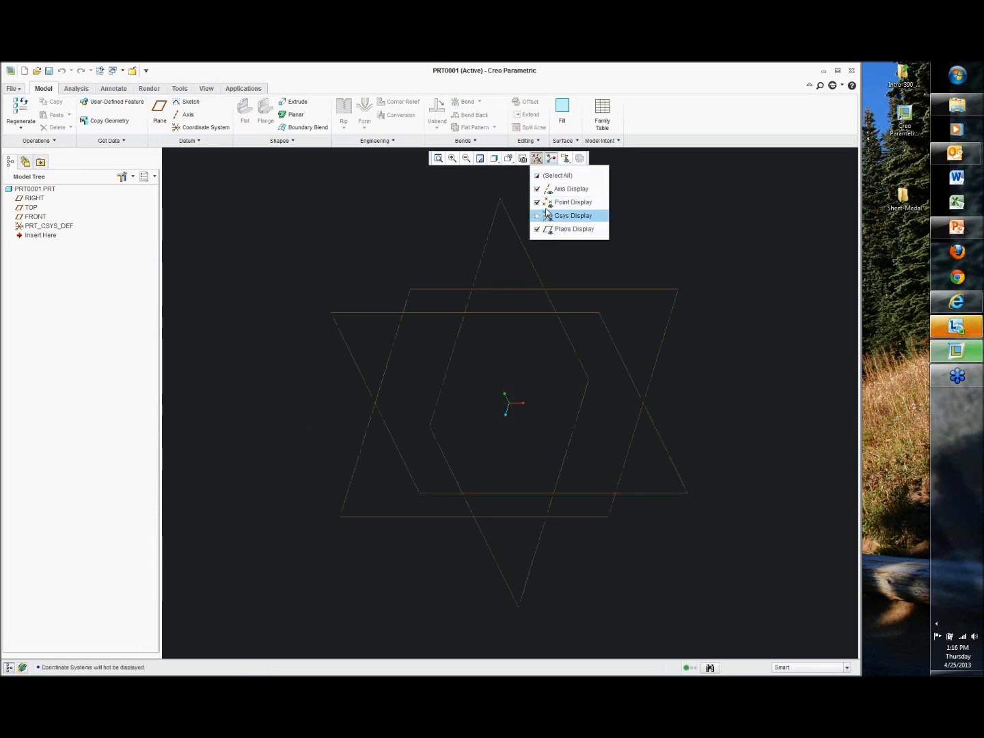
{"action": "left_click", "coordinate": [545, 191]}
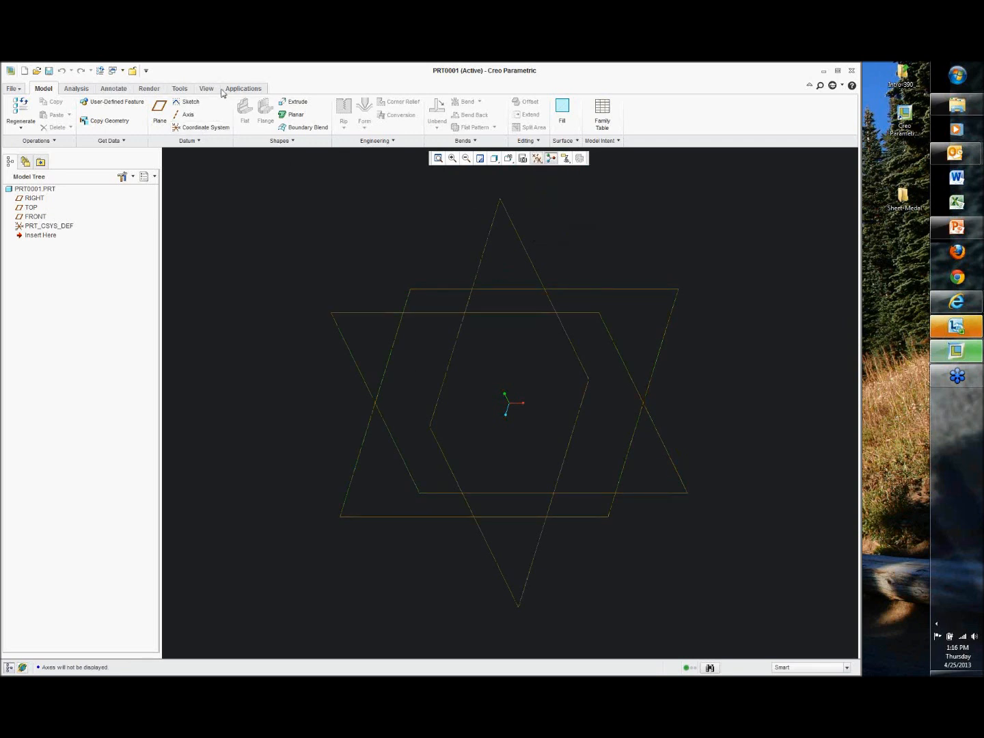
Turn on the name tags of the datum planes and datum points
{"action": "left_click", "coordinate": [198, 89]}
{"action": "left_click", "coordinate": [365, 127]}
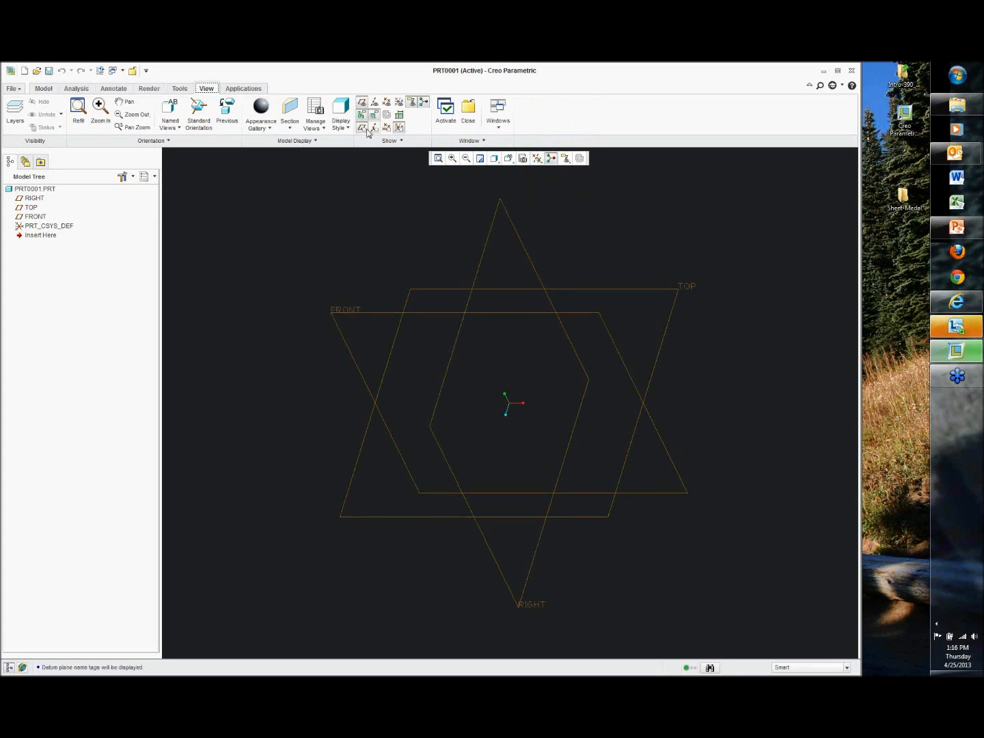
{"action": "left_click", "coordinate": [365, 128]}
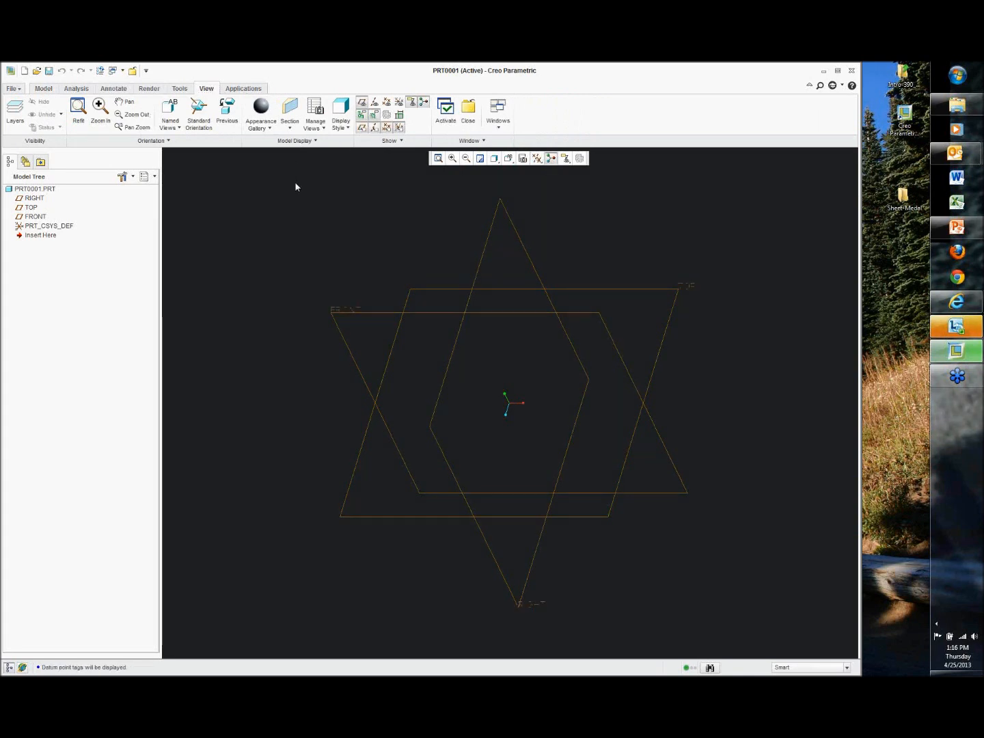
{"action": "left_click", "coordinate": [43, 88]}
{"action": "left_click", "coordinate": [122, 176]}
{"action": "left_click", "coordinate": [282, 194]}
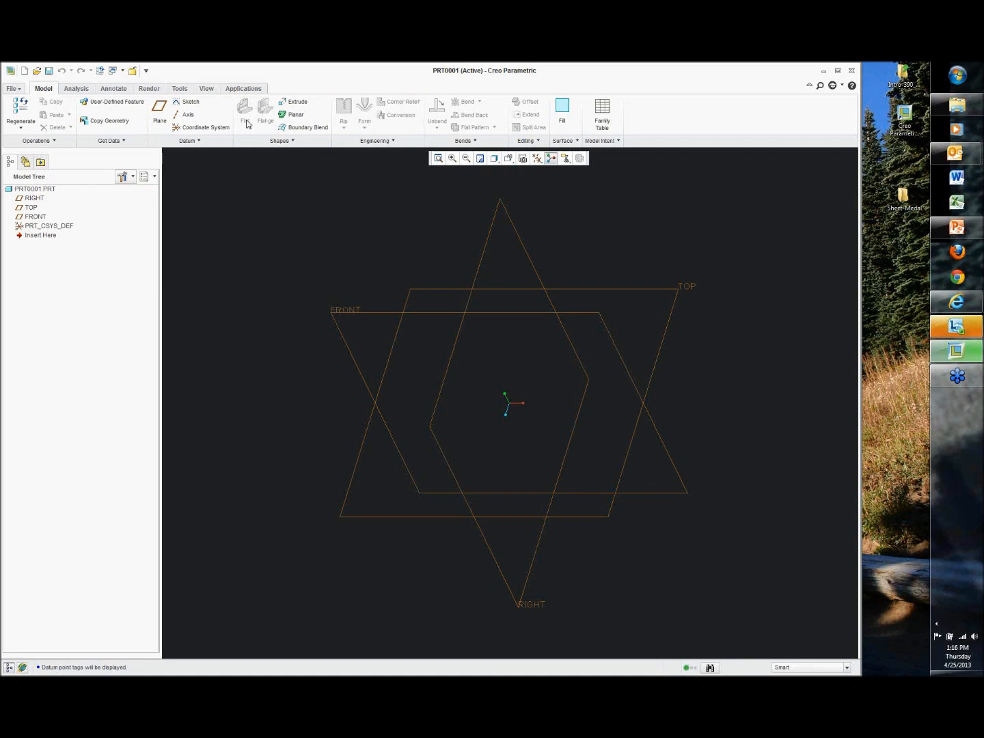
Start an extruded first wall with an internal sketch on the FRONT plane, using RIGHT as the Right orientation reference
{"action": "left_click", "coordinate": [301, 106]}
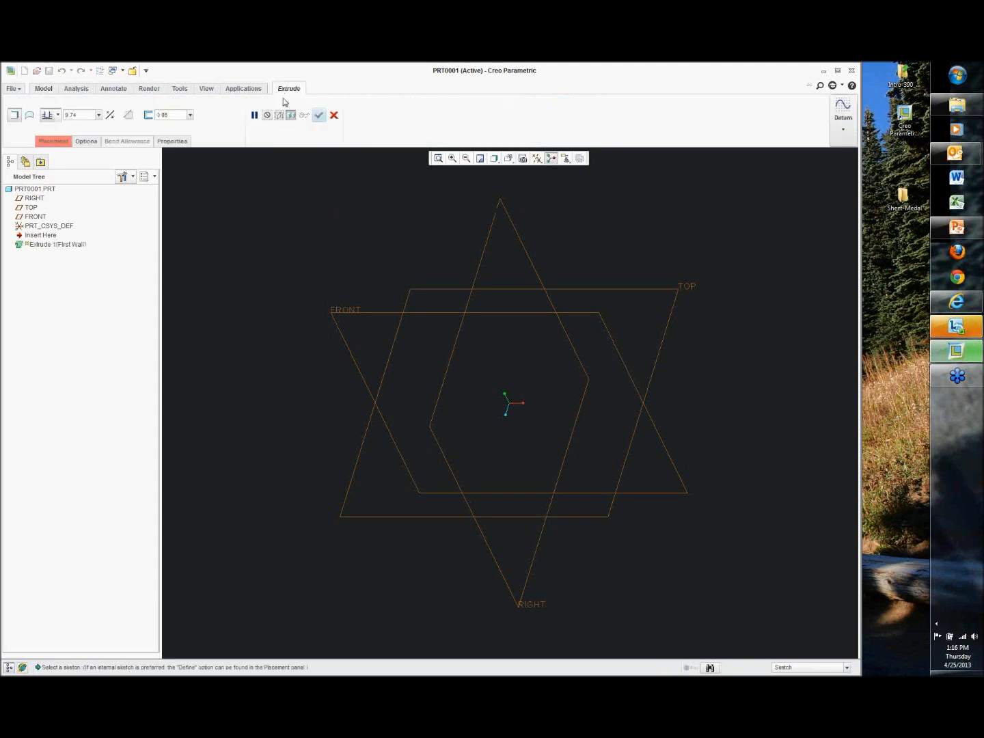
{"action": "left_click", "coordinate": [54, 142]}
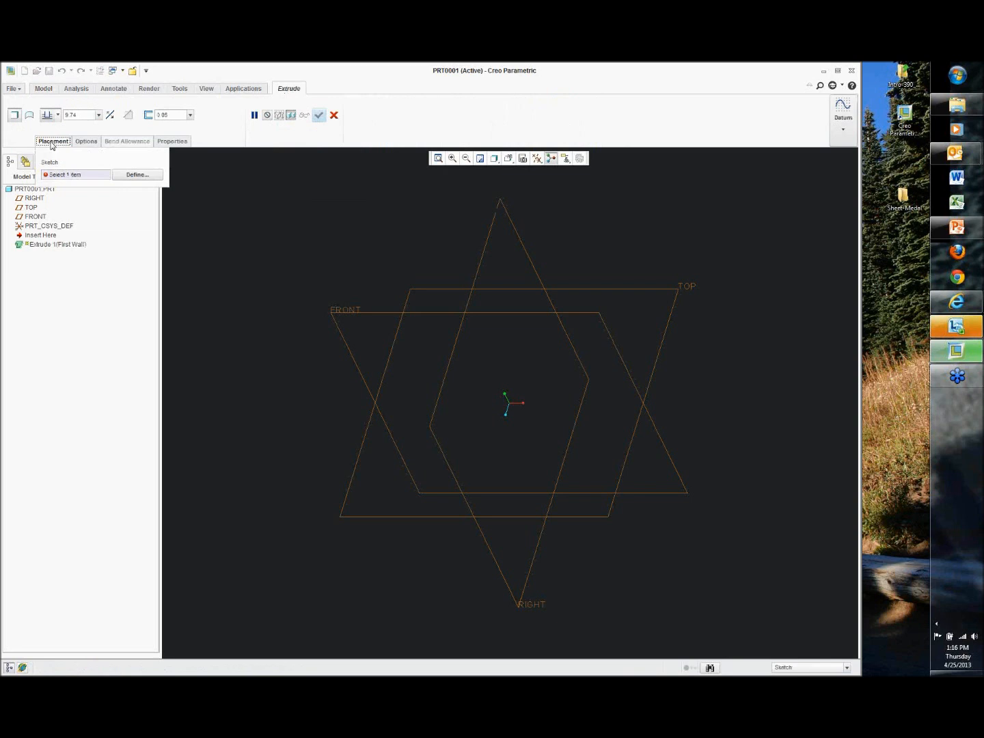
{"action": "left_click", "coordinate": [134, 176]}
{"action": "left_click", "coordinate": [599, 317]}
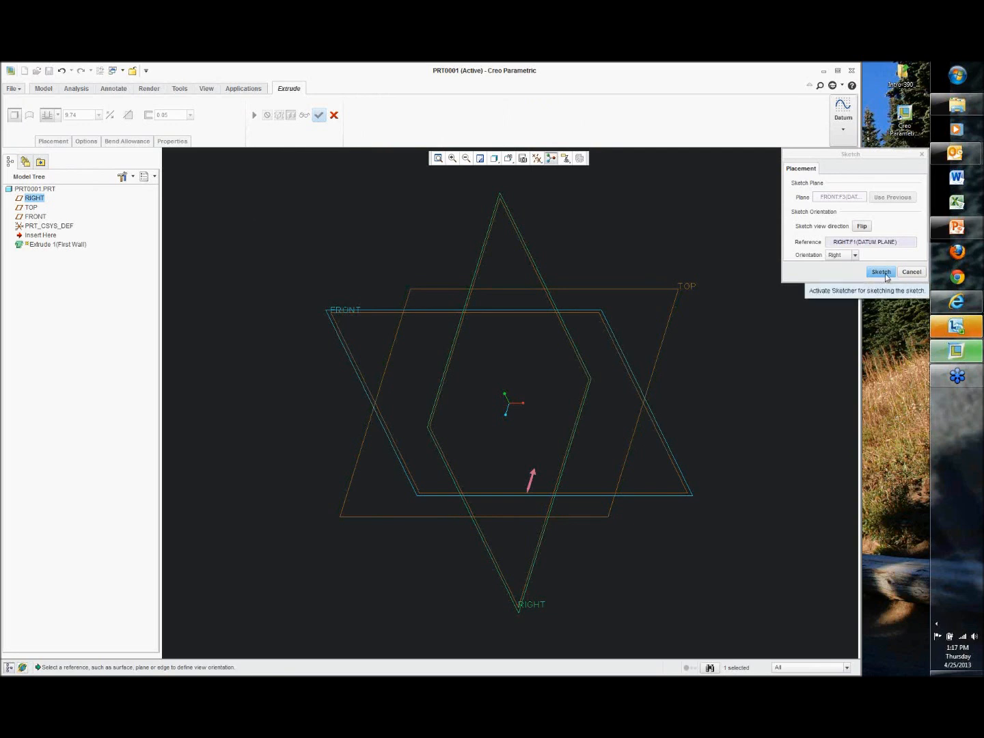
{"action": "left_click", "coordinate": [885, 274]}
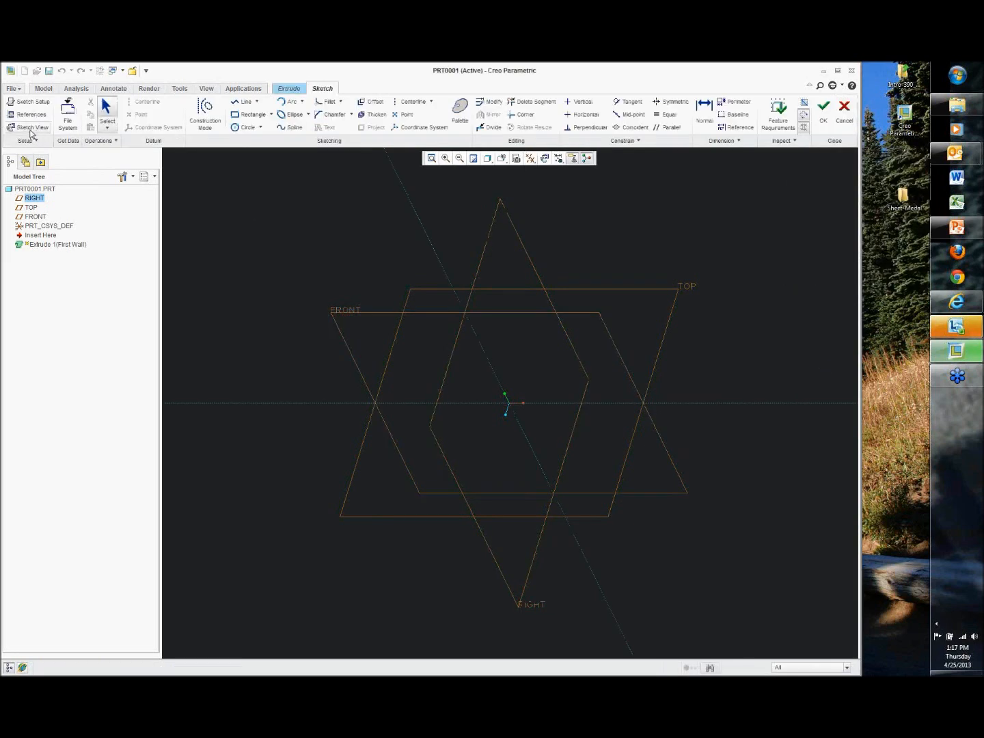
Sketch an open five-line hat profile from the origin, with flanges about 3.6 long, sides about 4.1 high and a top about 8.7 wide
{"action": "left_click", "coordinate": [545, 161]}
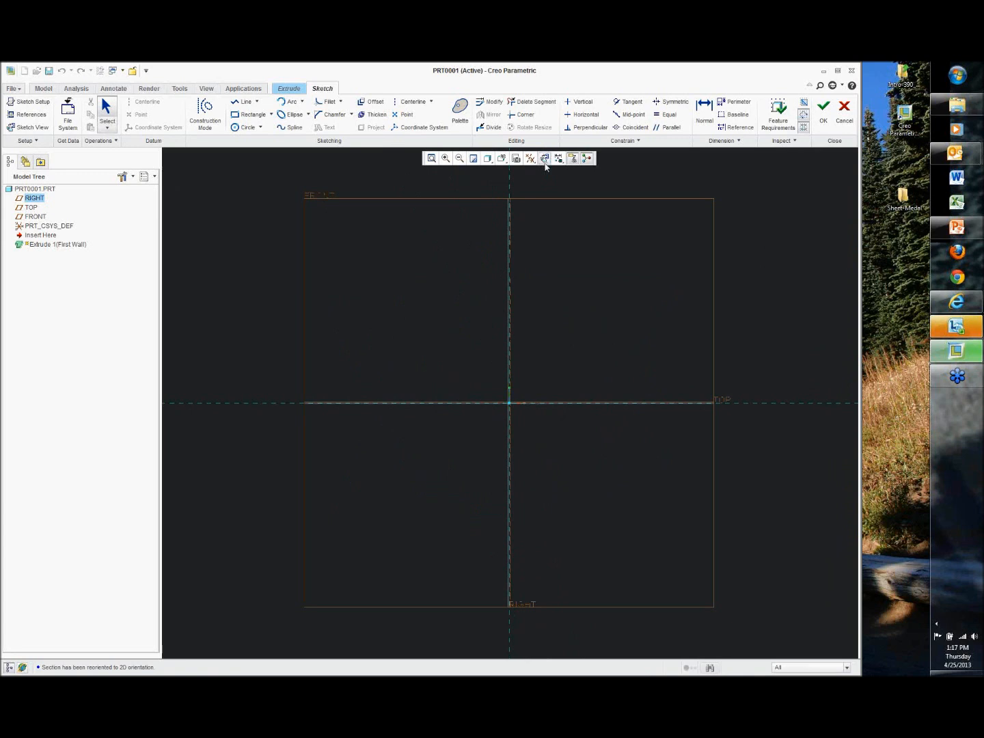
{"action": "middle_click_drag", "start_coordinate": [551, 340], "coordinate": [477, 372]}
{"action": "left_click", "coordinate": [240, 102]}
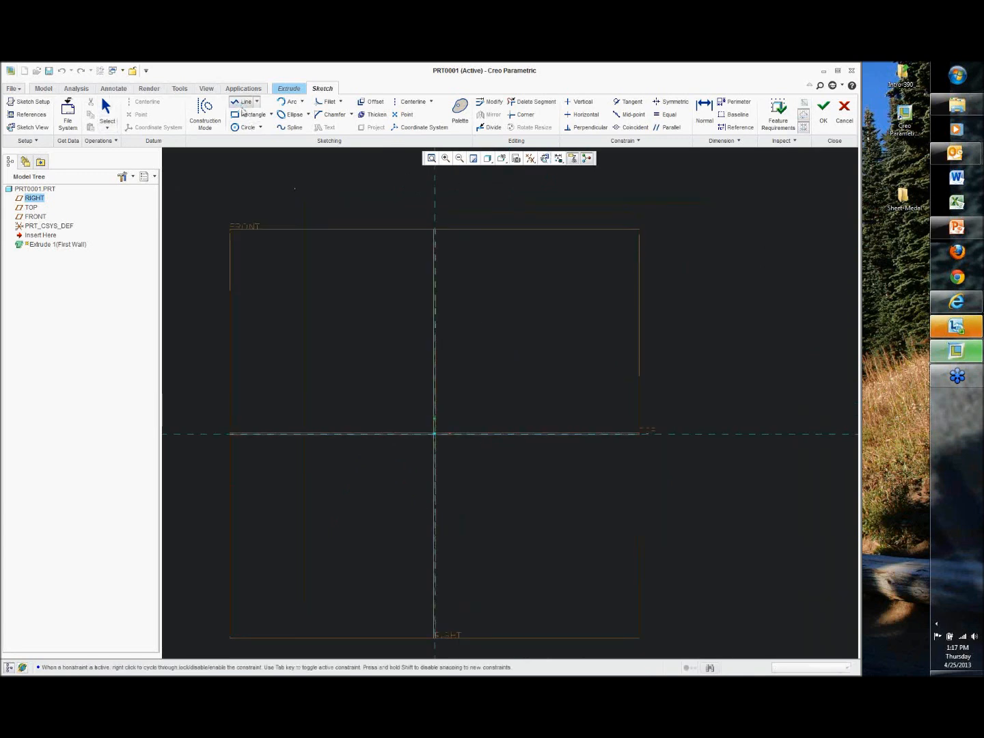
{"action": "left_click", "coordinate": [436, 433]}
{"action": "left_click", "coordinate": [491, 433]}
{"action": "left_click", "coordinate": [491, 369]}
{"action": "left_click", "coordinate": [631, 369]}
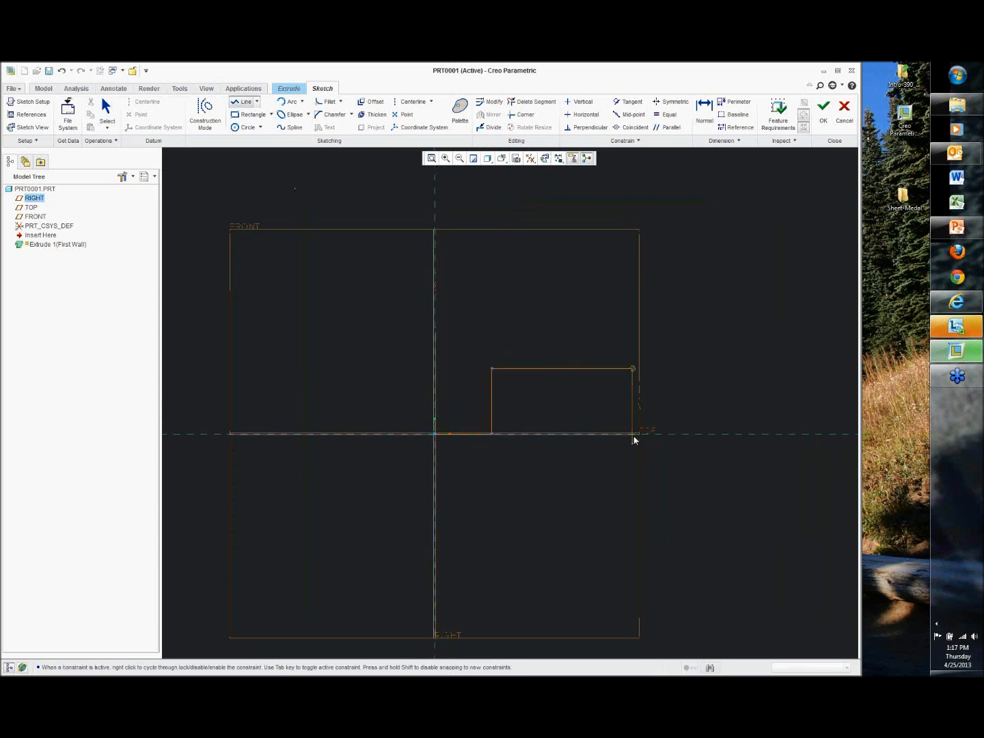
{"action": "left_click", "coordinate": [632, 434]}
{"action": "left_click", "coordinate": [690, 434]}
{"action": "middle_click", "coordinate": [690, 436]}
{"action": "middle_click", "coordinate": [684, 435]}
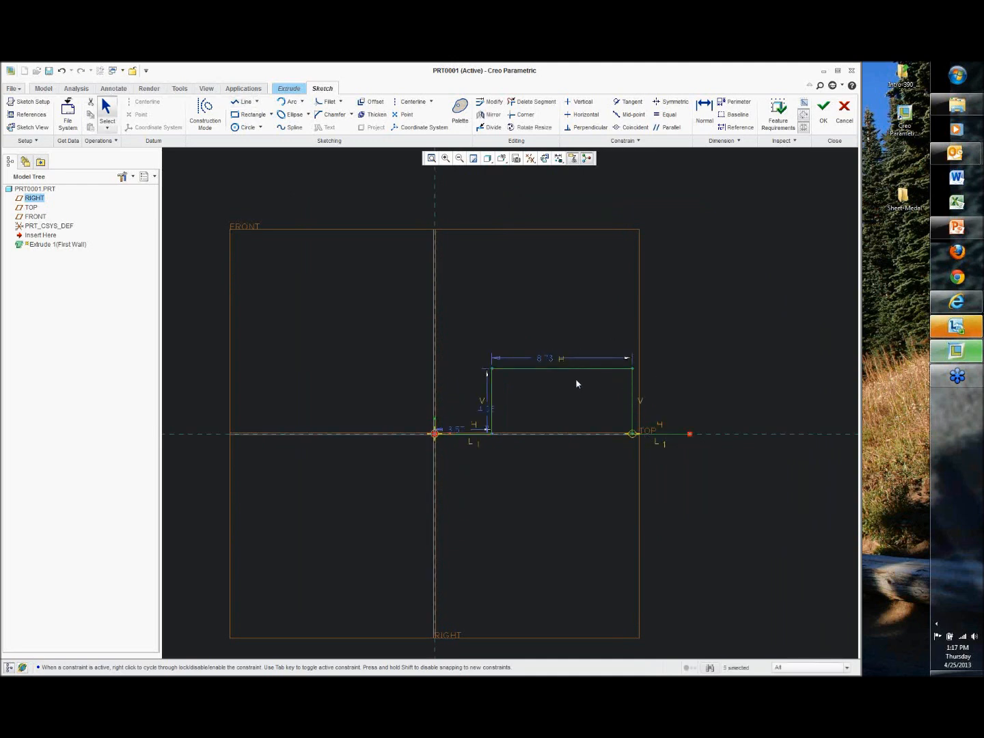
{"action": "left_click", "coordinate": [823, 107]}
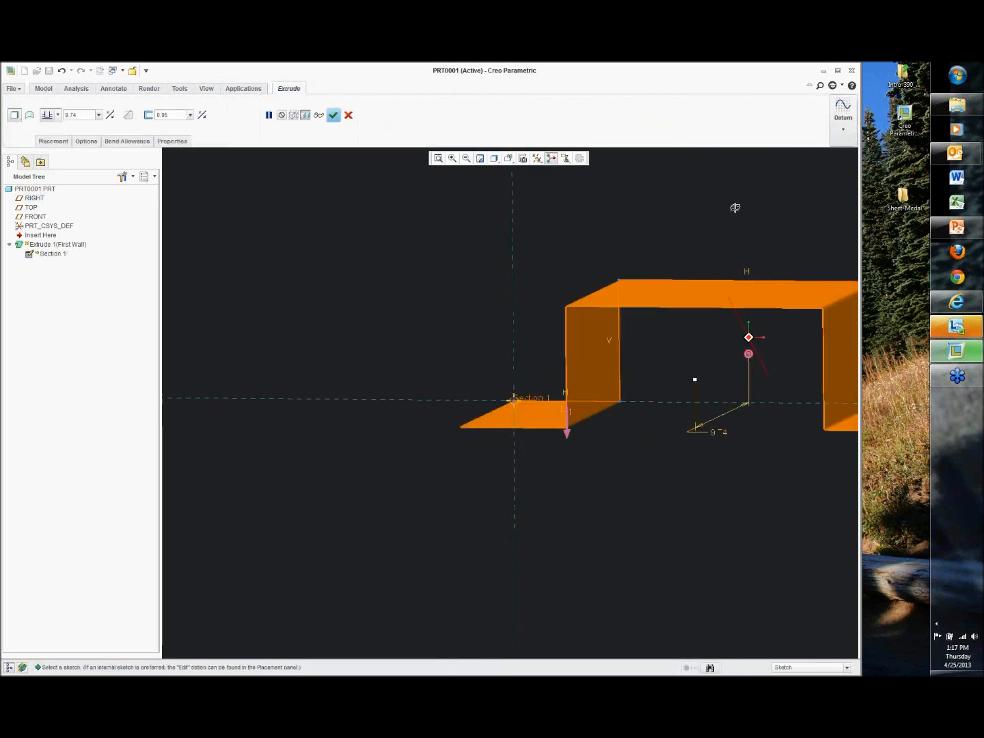
Try both thickness directions on the first wall and complete it with a 9.74 depth and bends added on sharp edges
{"action": "left_click", "coordinate": [89, 141]}
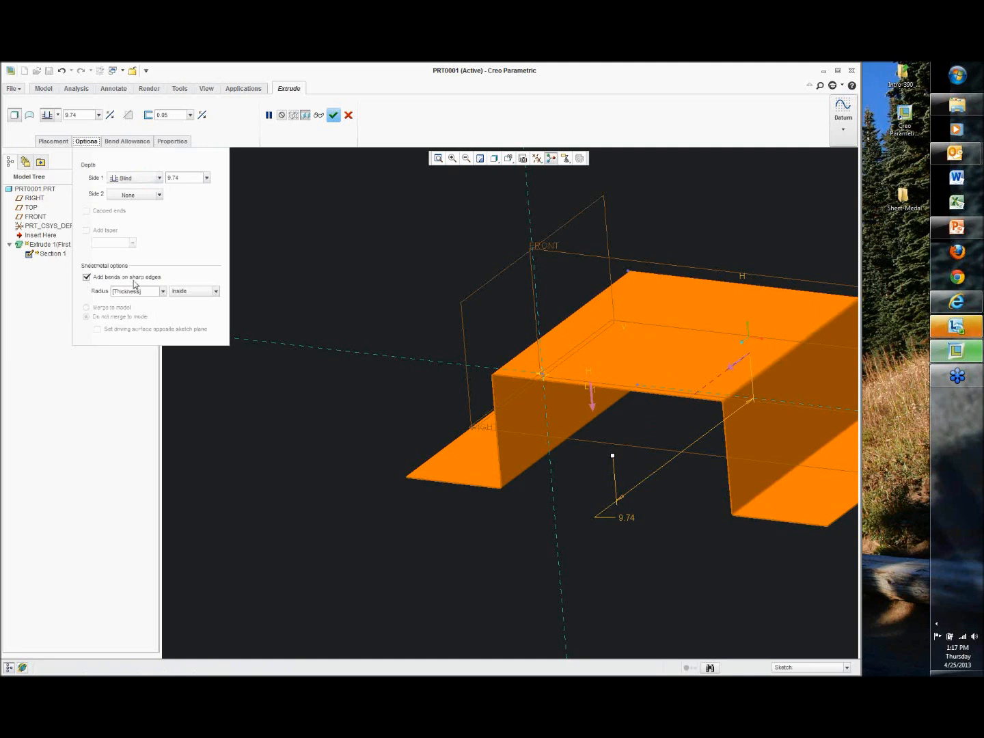
{"action": "left_click", "coordinate": [592, 397]}
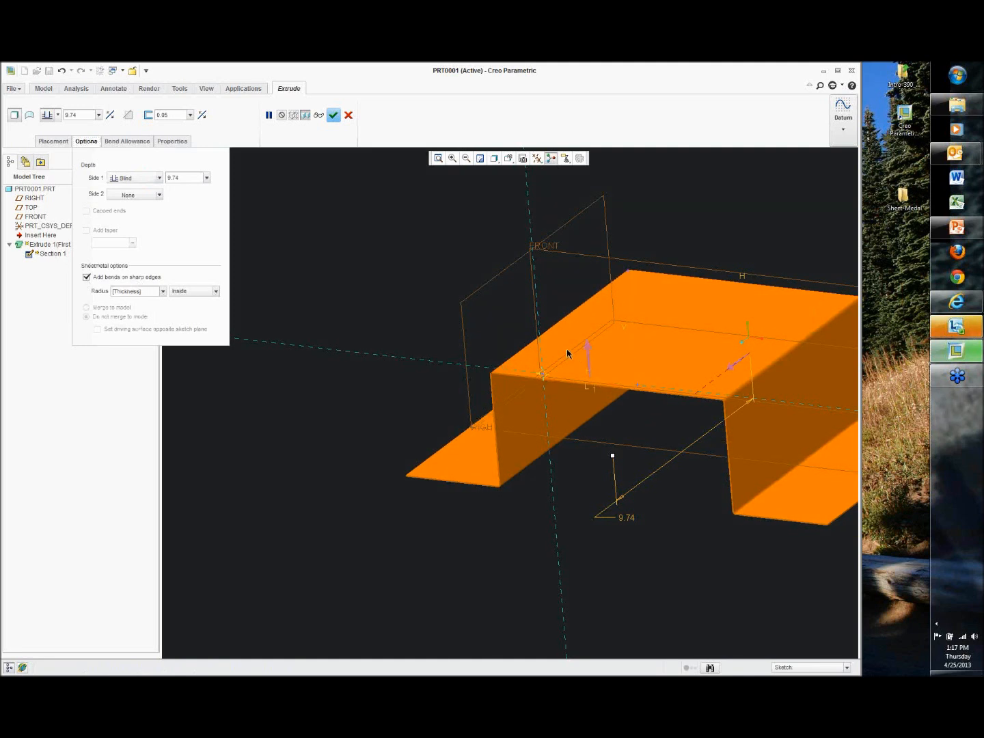
{"action": "left_click", "coordinate": [589, 352]}
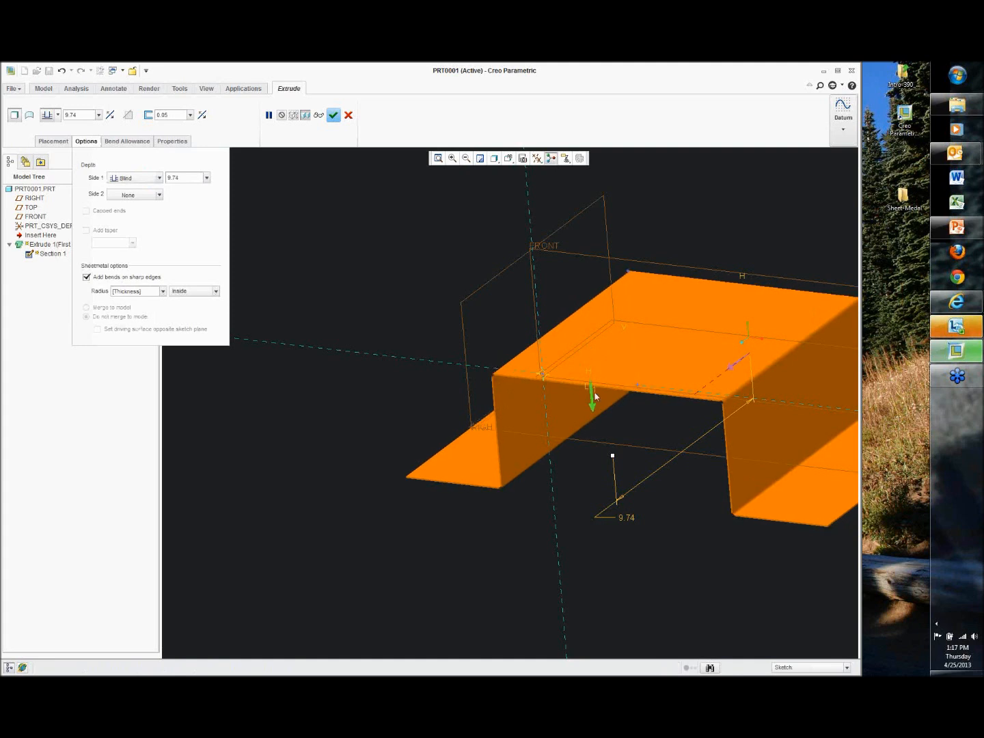
{"action": "left_click", "coordinate": [747, 336]}
{"action": "left_click", "coordinate": [747, 335]}
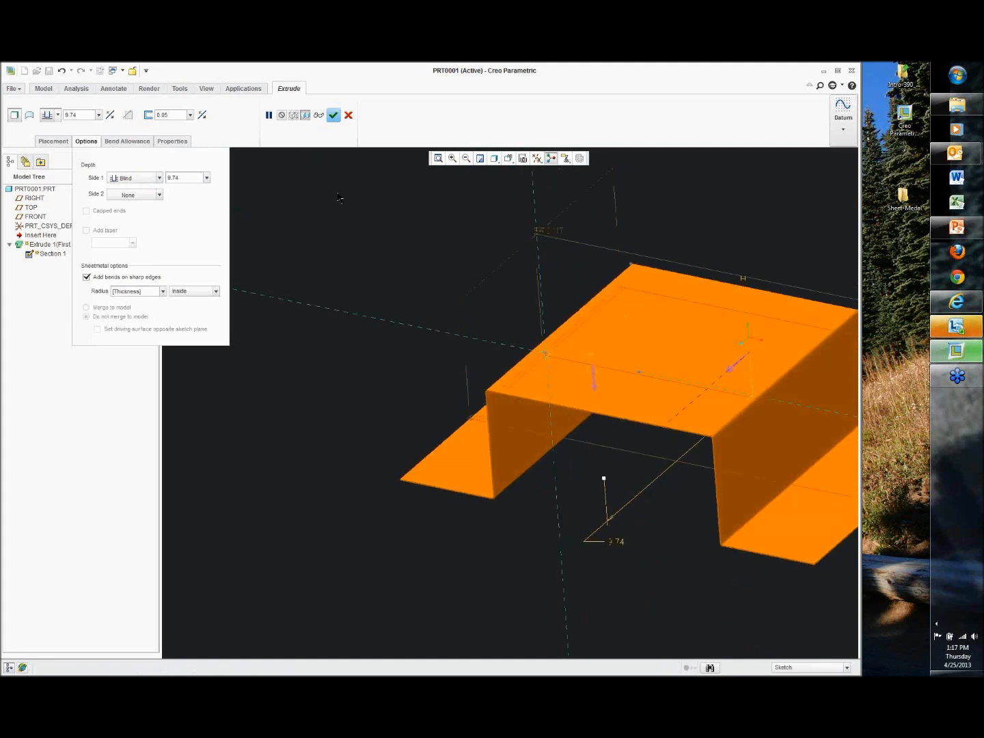
{"action": "left_click", "coordinate": [333, 121]}
{"action": "scroll", "coordinate": [320, 222], "scroll_direction": "up", "scroll_amount": 3}
{"action": "mouse_move", "coordinate": [290, 222]}
{"action": "middle_mouse_down"}
{"action": "mouse_move", "coordinate": [373, 220]}
{"action": "mouse_move", "coordinate": [299, 235]}
{"action": "middle_mouse_up"}
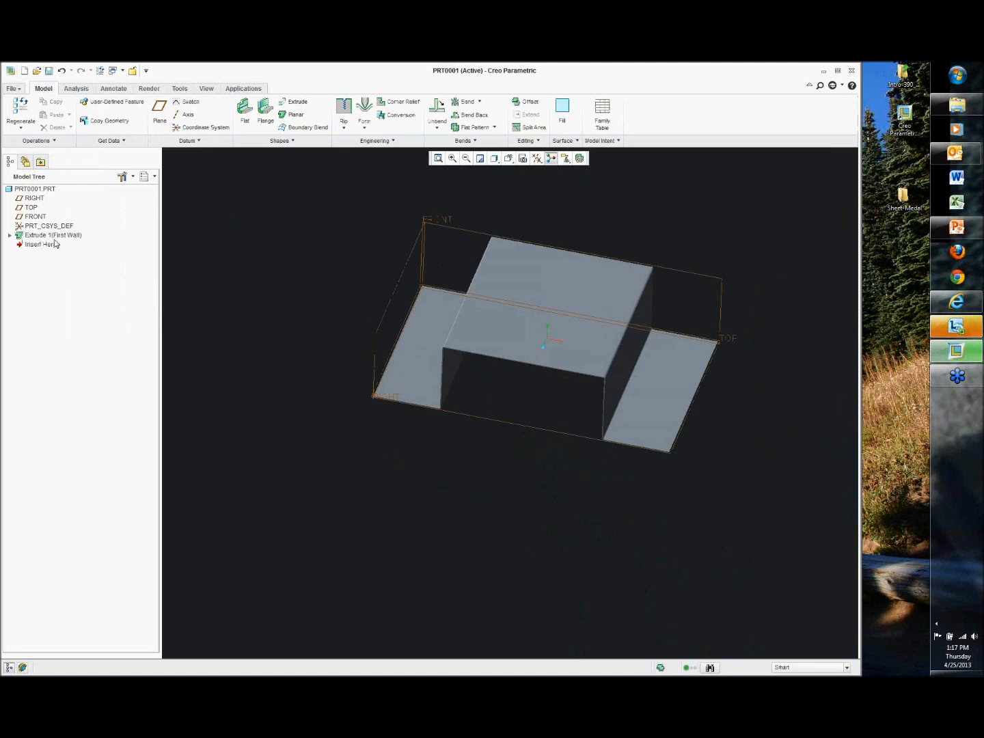
Switch to the CONVERT part and examine its Extrude 2 and Shell 1 first wall features on the model
{"action": "left_click", "coordinate": [206, 88]}
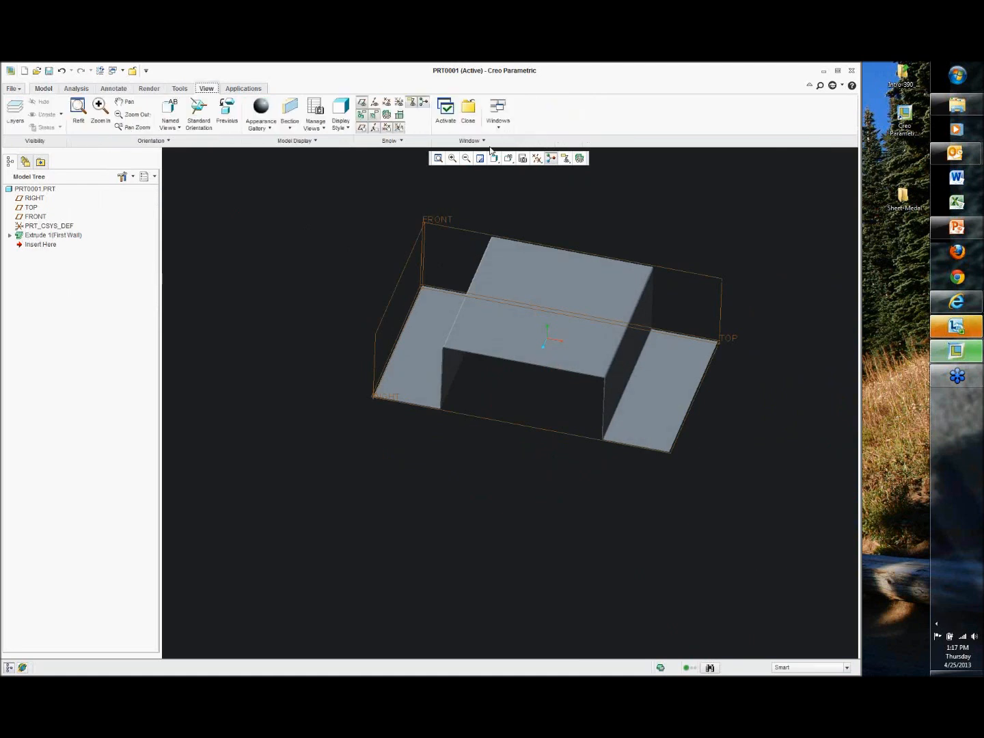
{"action": "left_click", "coordinate": [498, 112]}
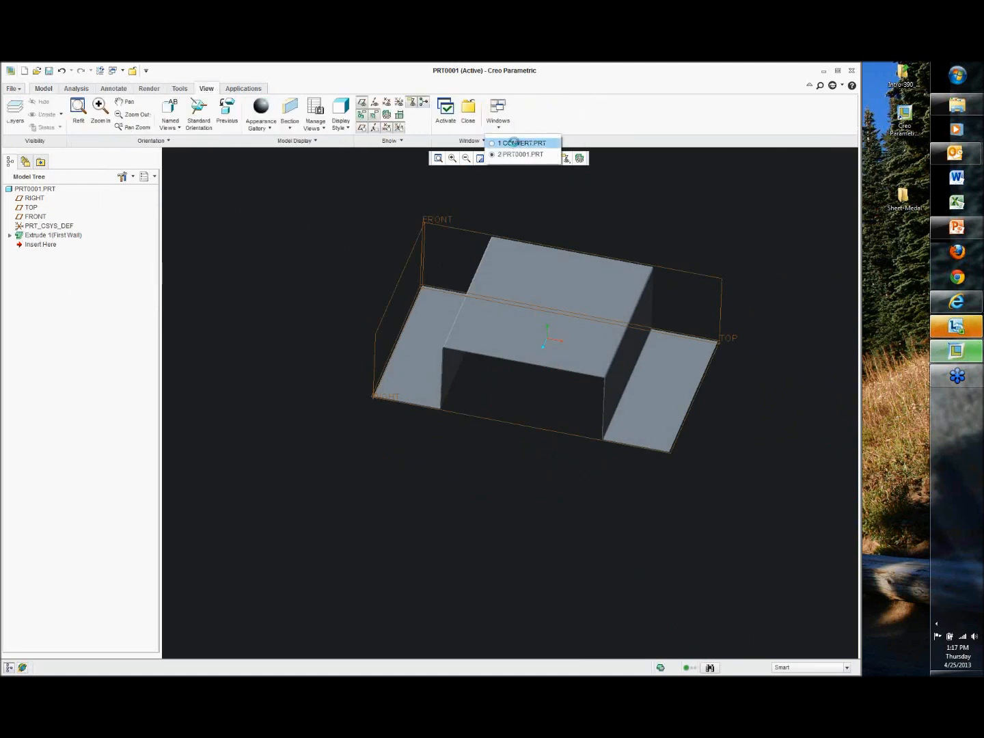
{"action": "left_click", "coordinate": [513, 144]}
{"action": "left_click", "coordinate": [38, 244]}
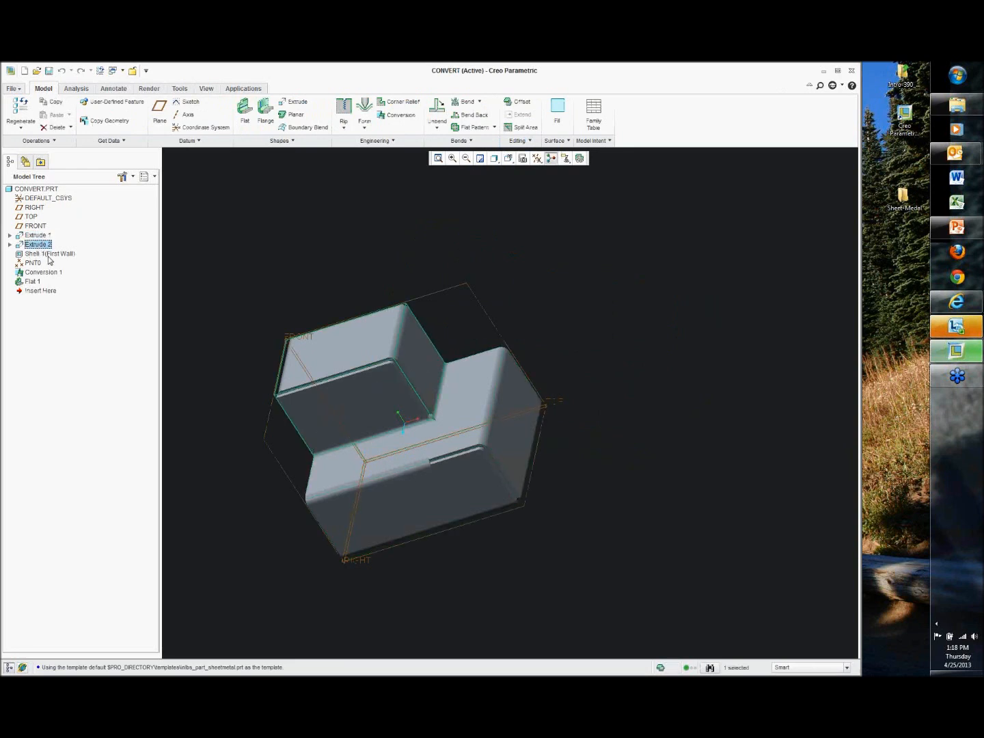
{"action": "left_click", "coordinate": [38, 254]}
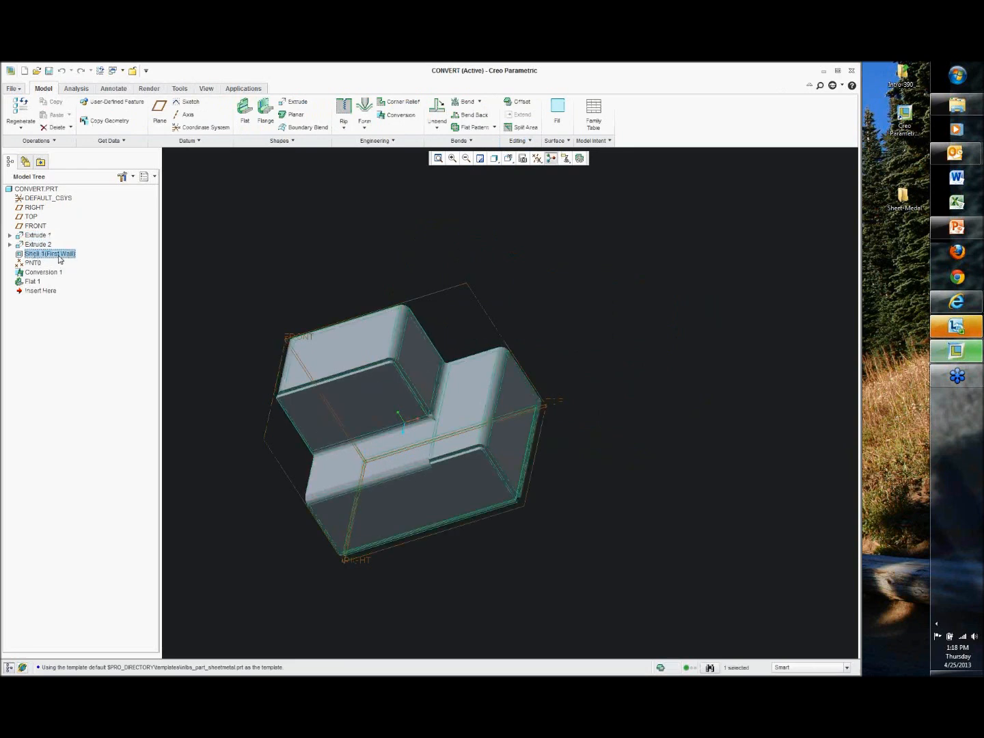
{"action": "left_click", "coordinate": [227, 244]}
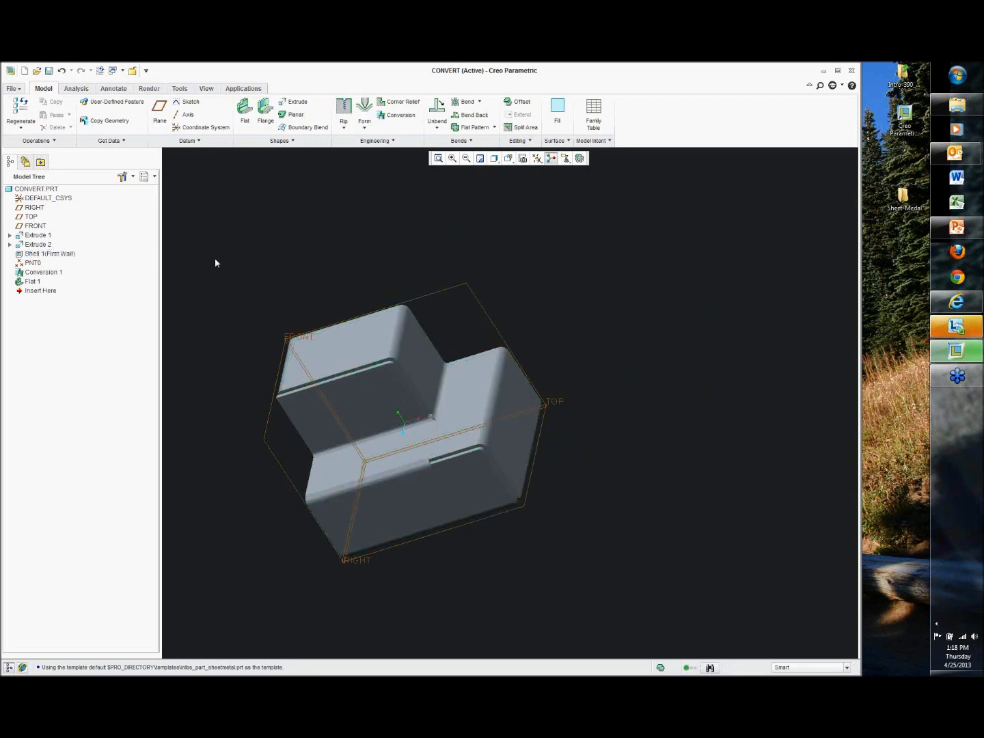
{"action": "mouse_move", "coordinate": [243, 259]}
{"action": "middle_mouse_down"}
{"action": "mouse_move", "coordinate": [236, 274]}
{"action": "mouse_move", "coordinate": [279, 275]}
{"action": "mouse_move", "coordinate": [318, 256]}
{"action": "middle_mouse_up"}
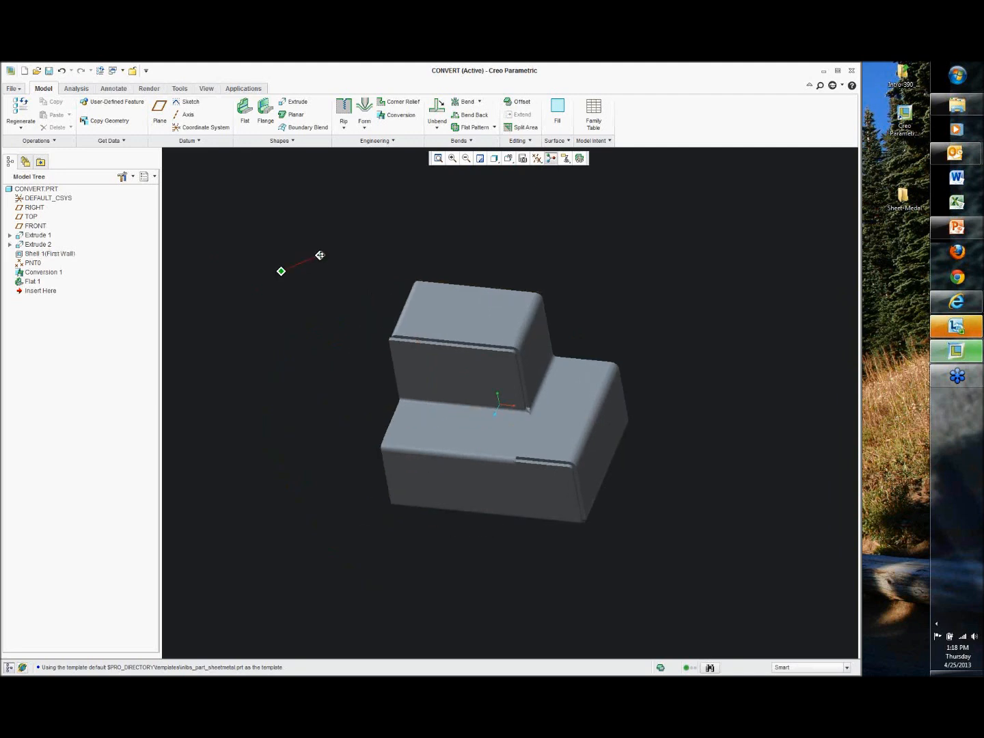
{"action": "left_click", "coordinate": [956, 376]}
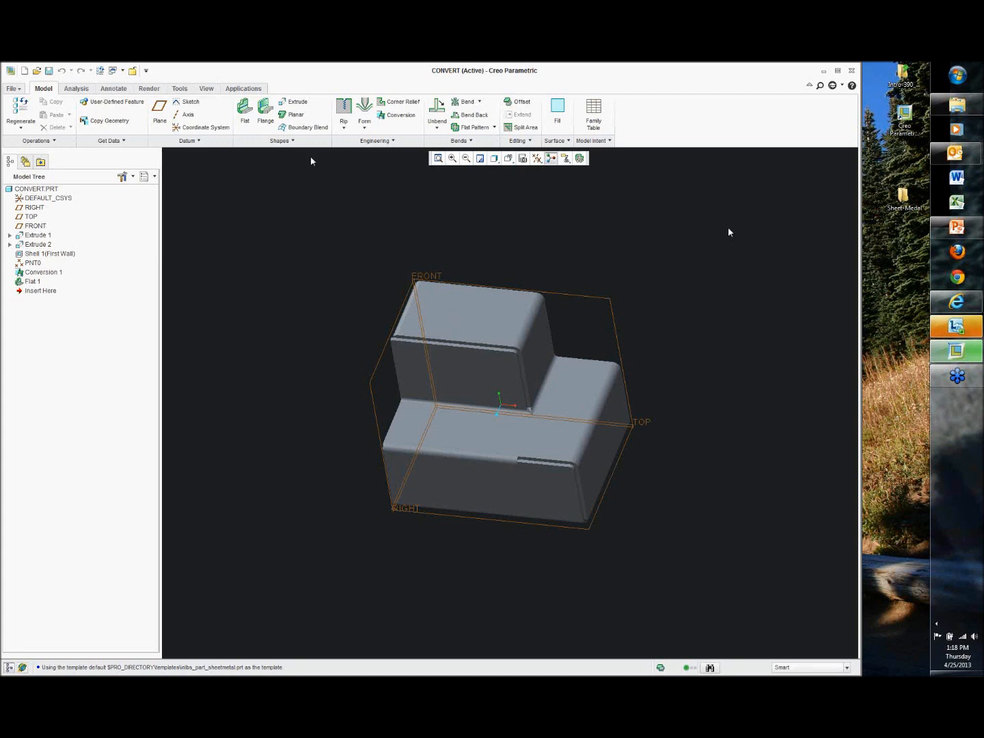
Switch back to the PRT0001 part and inspect the extruded first wall
{"action": "left_click", "coordinate": [206, 88]}
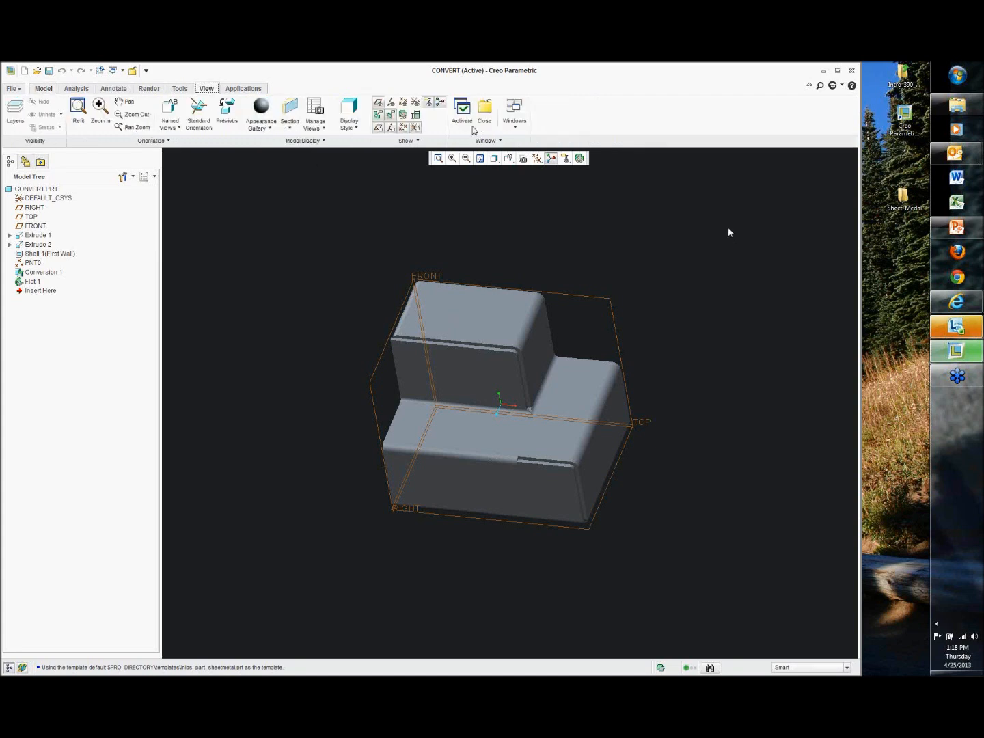
{"action": "left_click", "coordinate": [508, 113]}
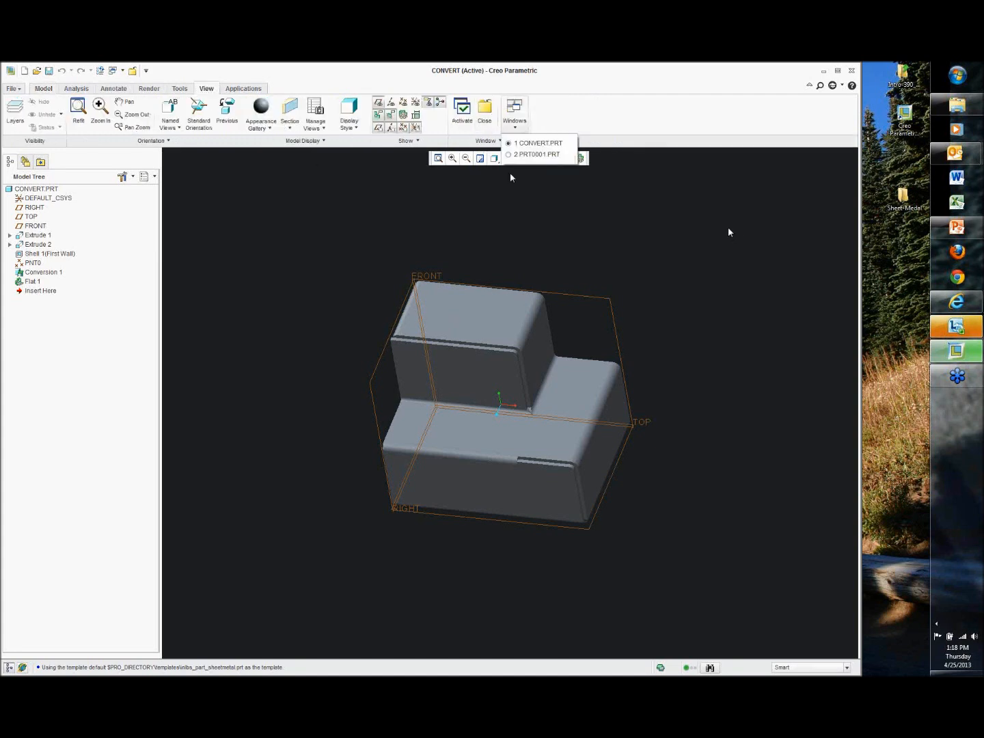
{"action": "left_click", "coordinate": [537, 154]}
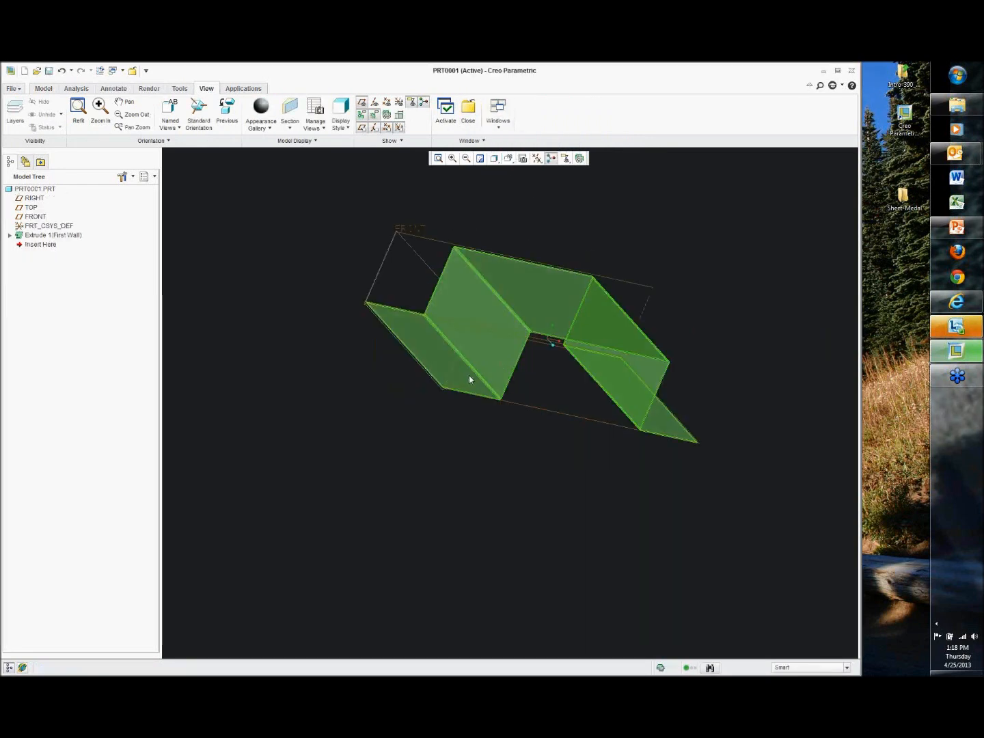
{"action": "middle_click_drag", "start_coordinate": [700, 350], "coordinate": [626, 357]}
Reopen the first wall's section sketch, leave it without editing, and delete the extruded first wall from the part
{"action": "left_click", "coordinate": [52, 235]}
{"action": "right_click", "coordinate": [48, 237]}
{"action": "left_click", "coordinate": [79, 302]}
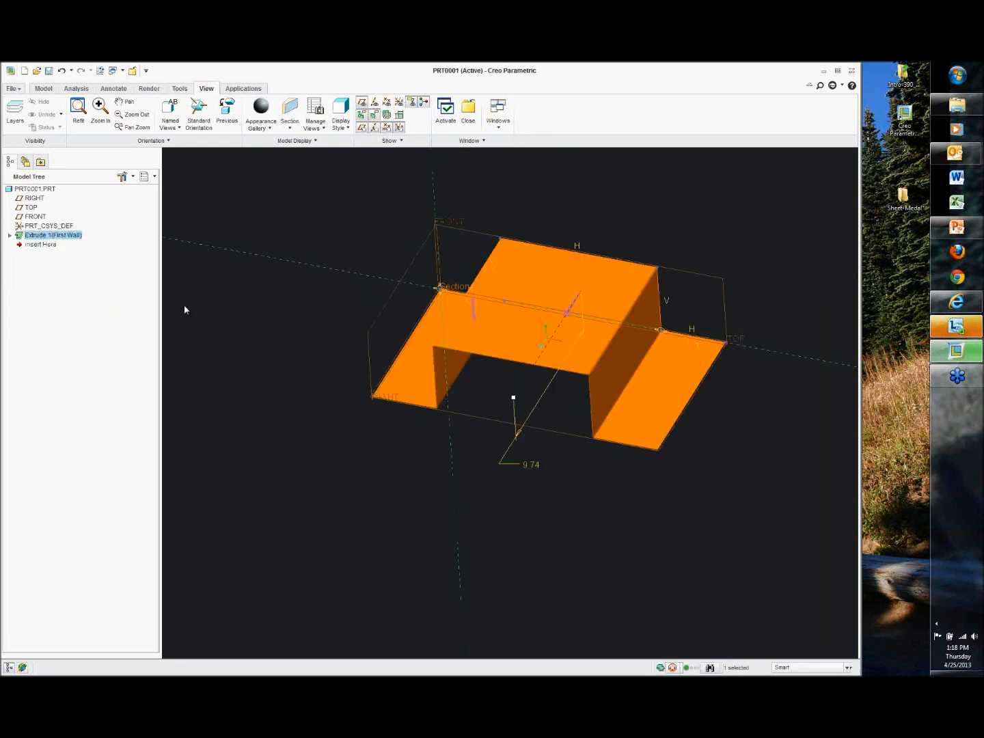
{"action": "left_click", "coordinate": [60, 141]}
{"action": "left_click", "coordinate": [139, 180]}
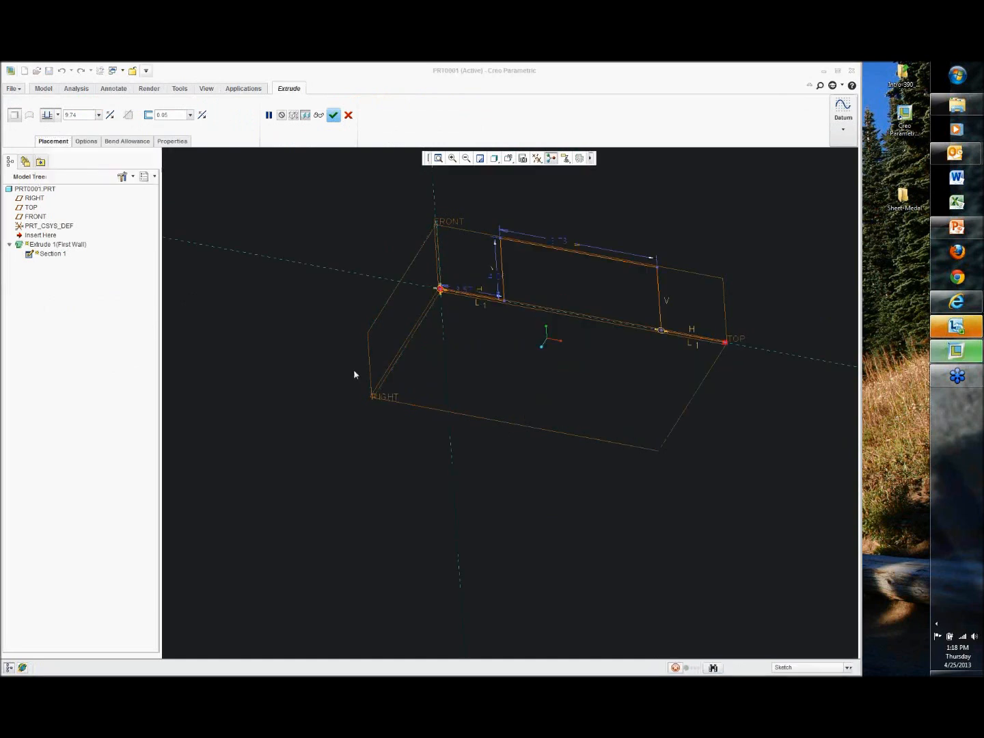
{"action": "left_click", "coordinate": [52, 130]}
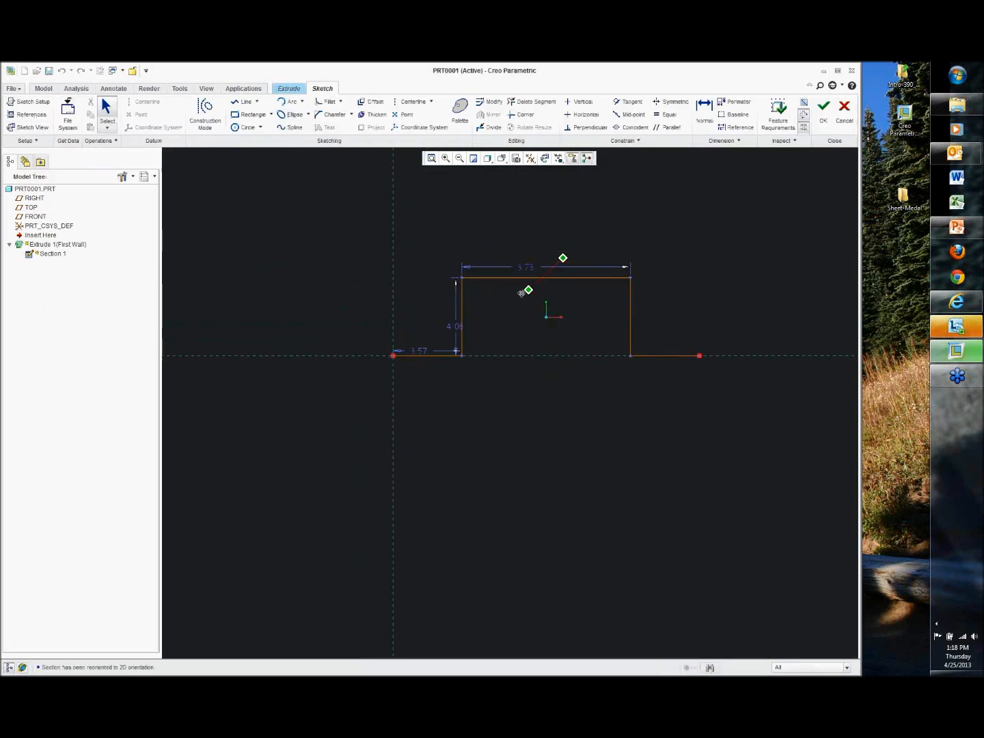
{"action": "left_click", "coordinate": [845, 109]}
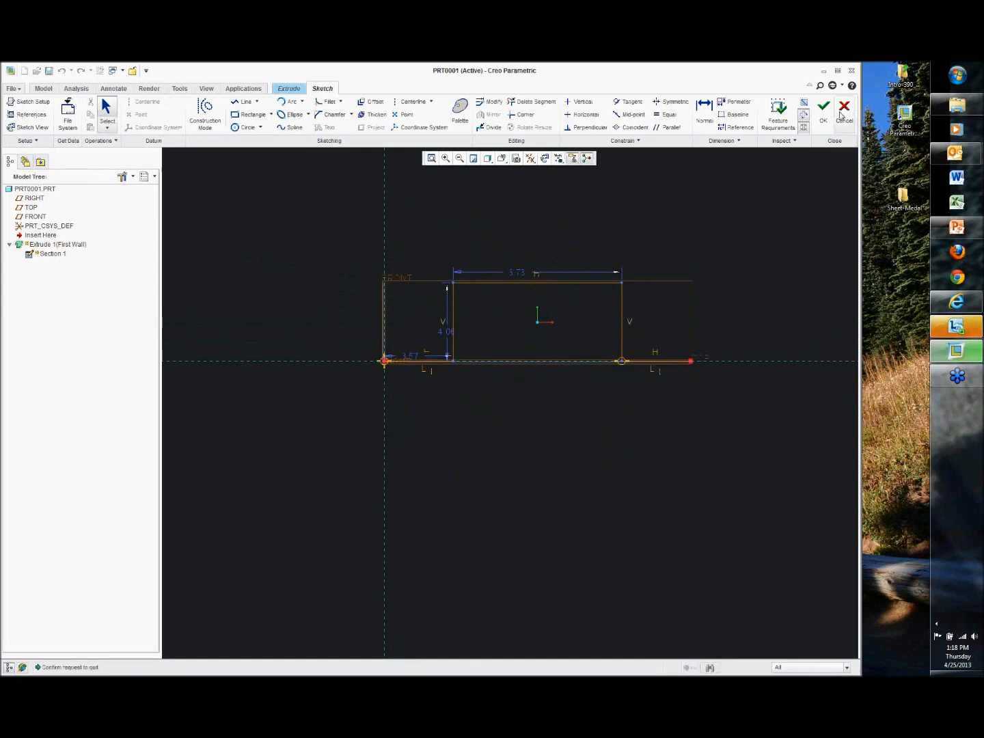
{"action": "left_click", "coordinate": [439, 385]}
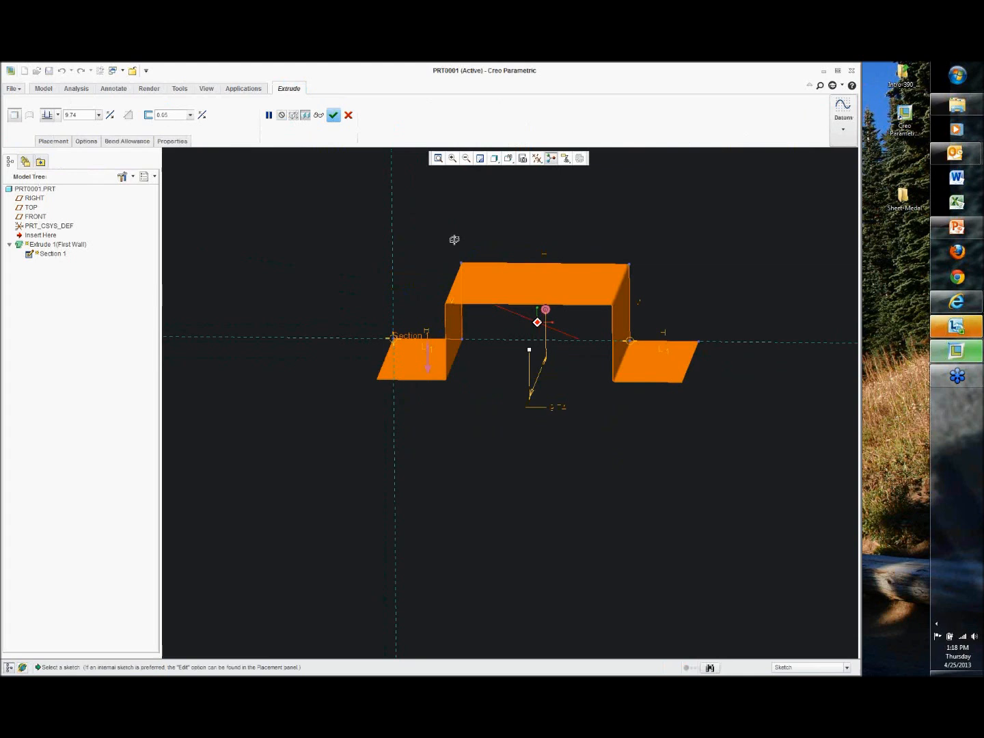
{"action": "middle_click_drag", "start_coordinate": [454, 239], "coordinate": [427, 222]}
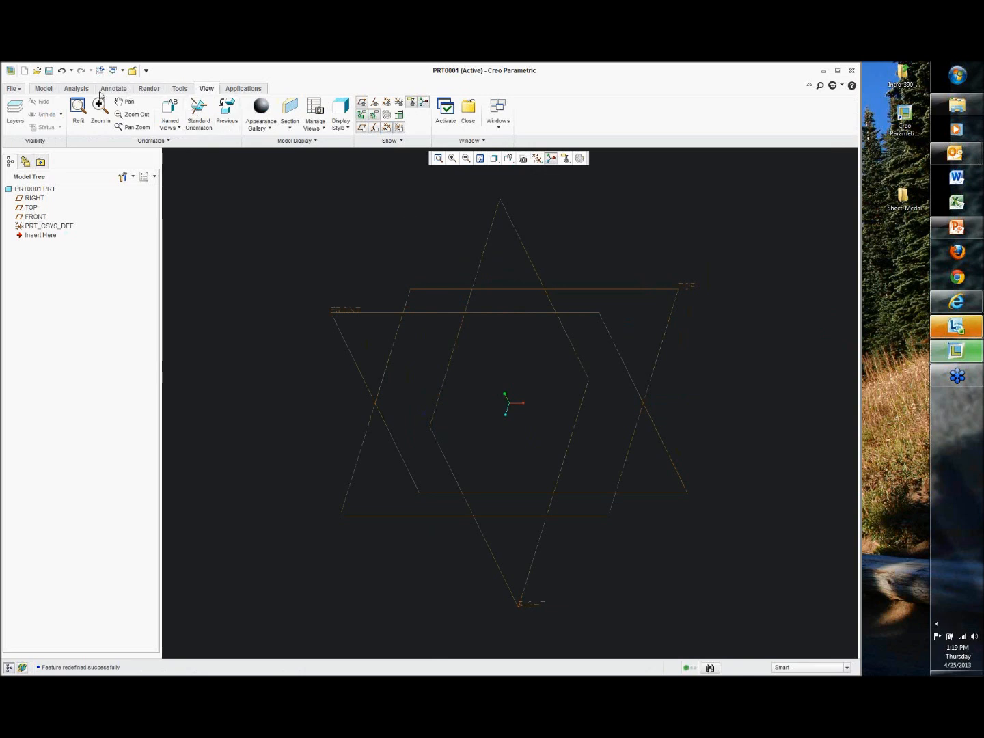
Start a new extruded first wall sketched on the FRONT plane, with the sketch plane facing the screen
{"action": "left_click", "coordinate": [44, 89]}
{"action": "left_click", "coordinate": [294, 102]}
{"action": "left_click", "coordinate": [532, 312]}
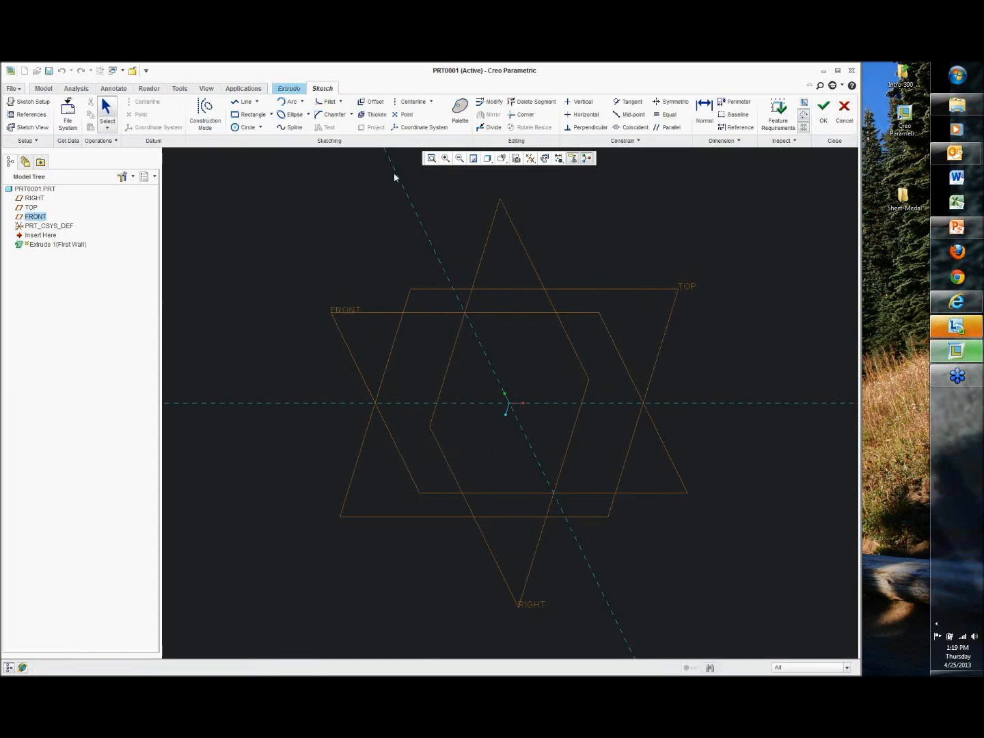
{"action": "left_click", "coordinate": [530, 159]}
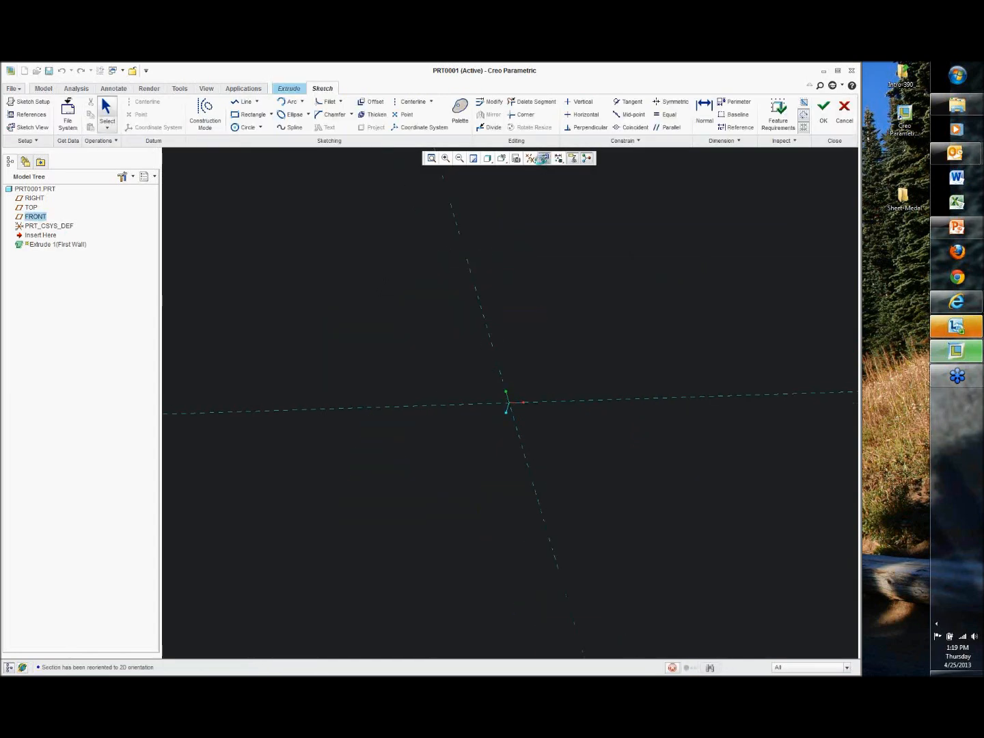
Sketch an open hat profile from the origin with equal flanges and sides about 4.8 long and a top about 12.2 wide
{"action": "left_click", "coordinate": [239, 103]}
{"action": "left_click", "coordinate": [509, 403]}
{"action": "left_click", "coordinate": [586, 402]}
{"action": "left_click", "coordinate": [585, 324]}
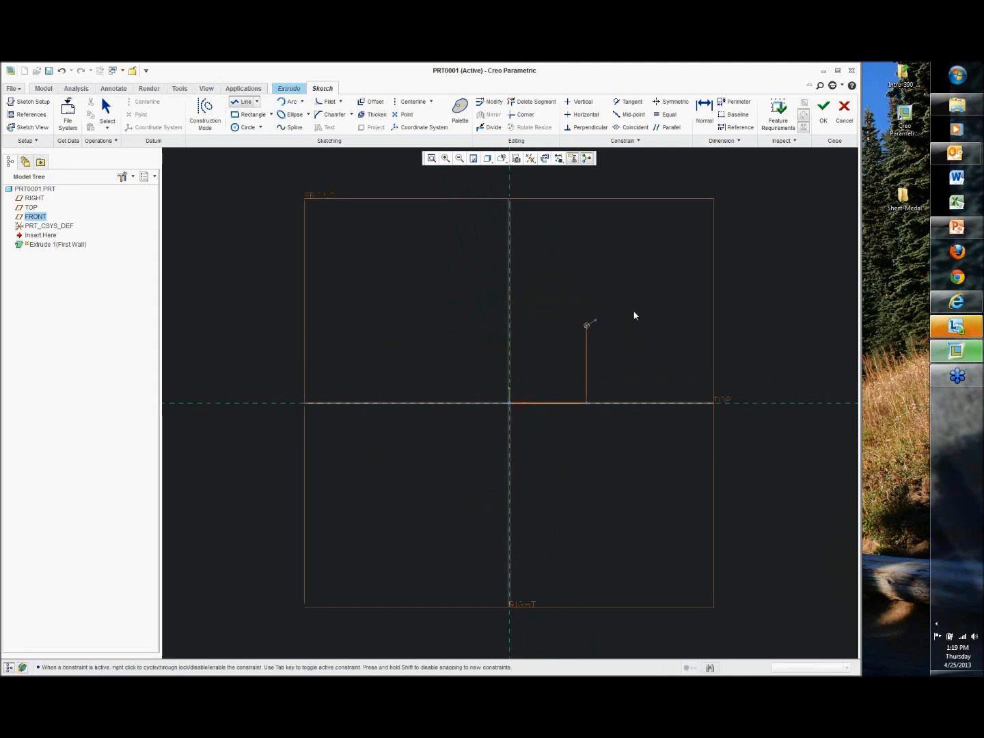
{"action": "left_click", "coordinate": [782, 321]}
{"action": "left_click", "coordinate": [782, 403]}
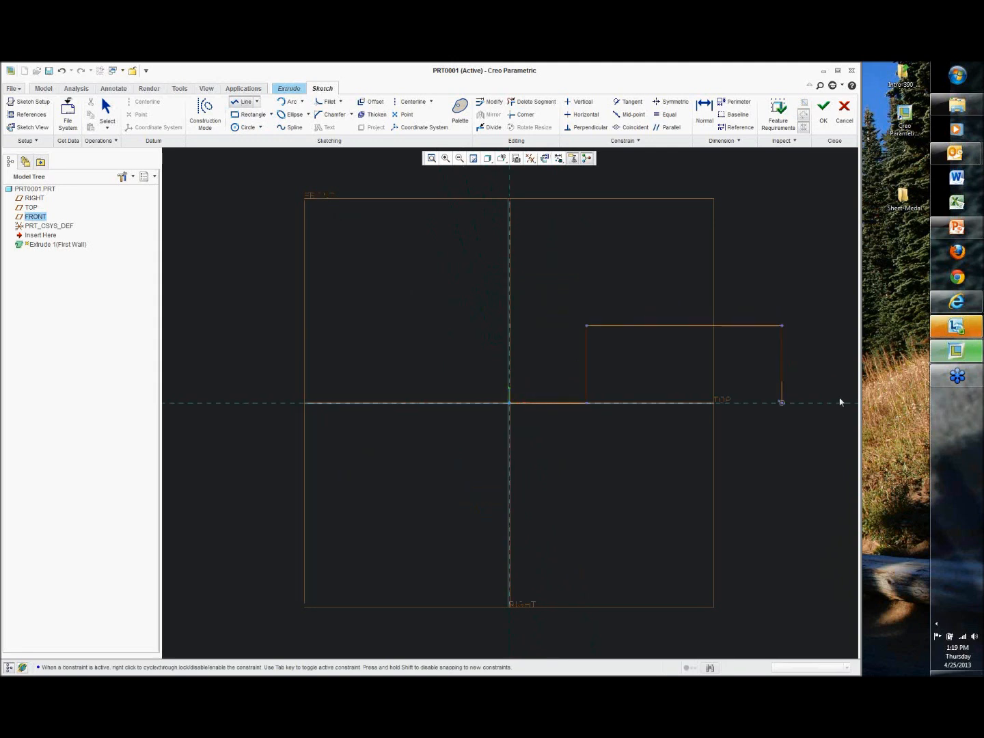
{"action": "middle_click_drag", "start_coordinate": [828, 395], "coordinate": [727, 416]}
{"action": "left_click", "coordinate": [758, 425]}
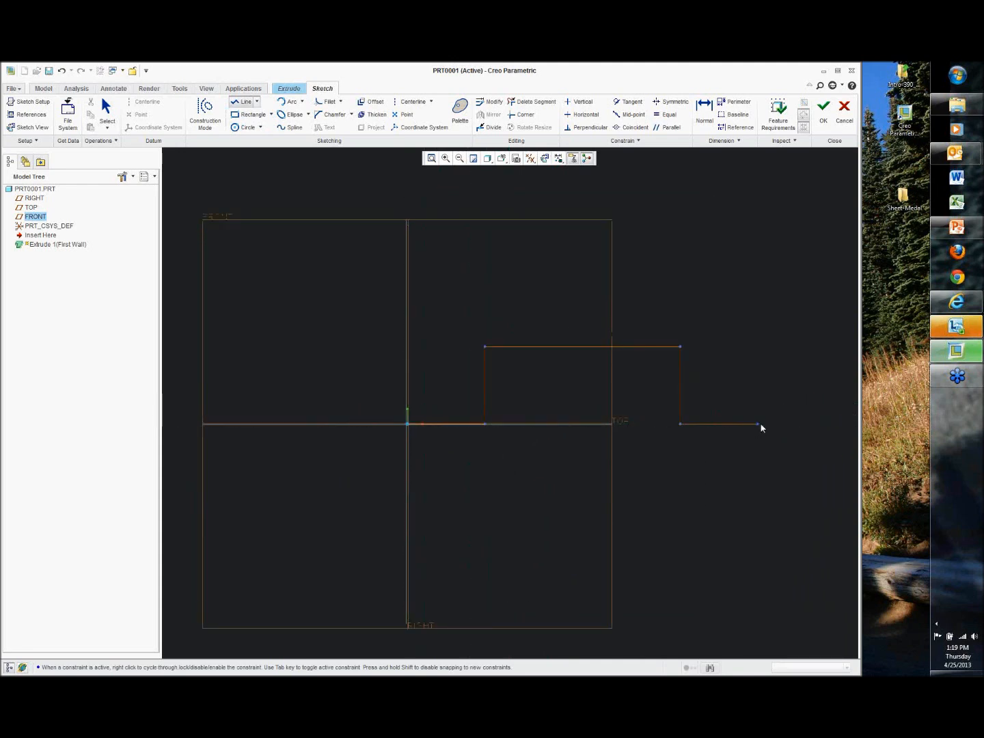
{"action": "middle_click", "coordinate": [761, 390]}
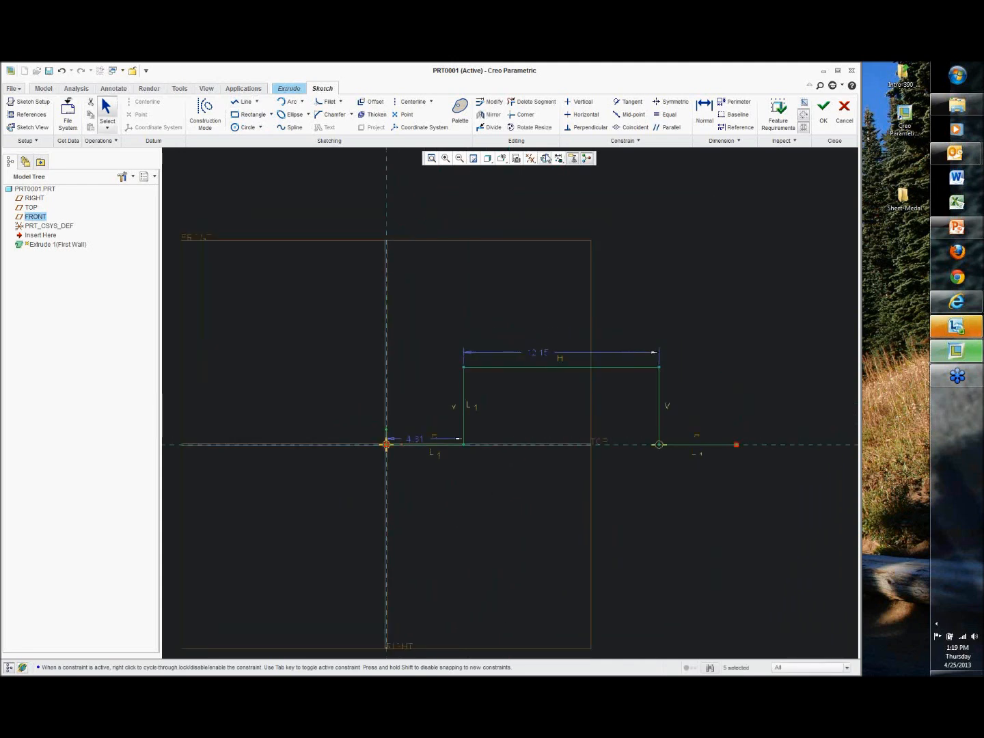
Fillet all four corners of the hat profile with radii of about 0.9 to 1.4
{"action": "left_click", "coordinate": [330, 102]}
{"action": "left_click", "coordinate": [463, 425]}
{"action": "left_click", "coordinate": [462, 380]}
{"action": "left_click", "coordinate": [480, 368]}
{"action": "left_click", "coordinate": [643, 367]}
{"action": "left_click", "coordinate": [659, 394]}
{"action": "left_click", "coordinate": [673, 443]}
{"action": "middle_click", "coordinate": [663, 458]}
{"action": "left_click", "coordinate": [667, 442]}
Constrain the hat profile's two upper fillets to equal radii and its two lower fillets to equal radii
{"action": "scroll", "coordinate": [654, 442], "scroll_direction": "up", "scroll_amount": 3}
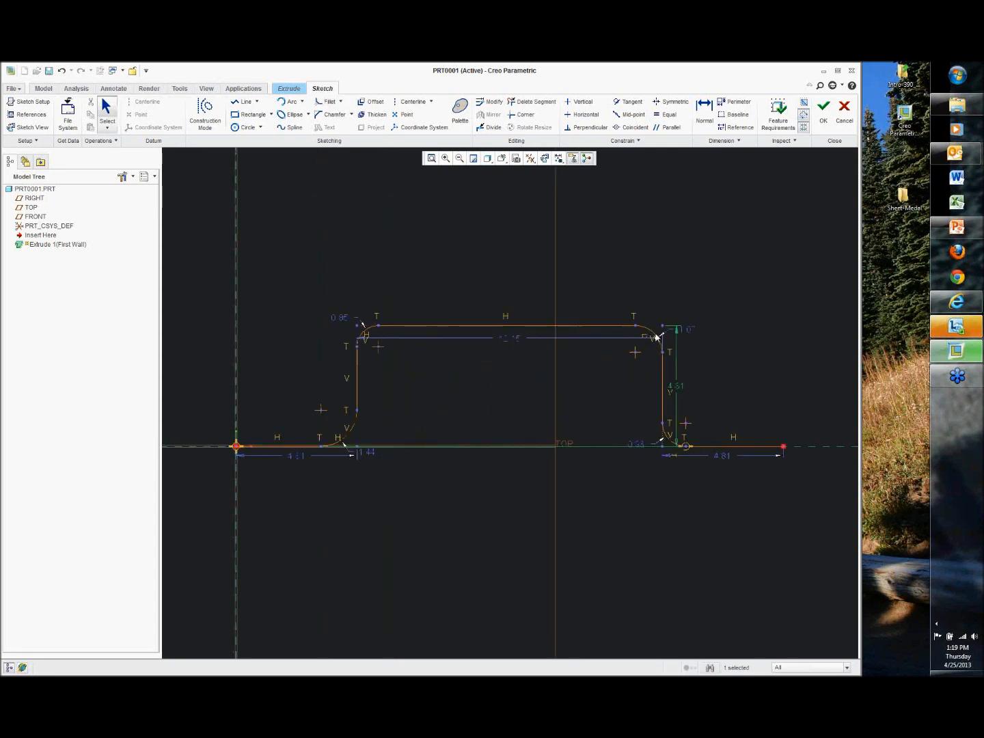
{"action": "left_click", "coordinate": [654, 336]}
{"action": "left_click", "coordinate": [366, 335], "text": "ctrl"}
{"action": "right_click", "coordinate": [426, 369]}
{"action": "left_click", "coordinate": [458, 444]}
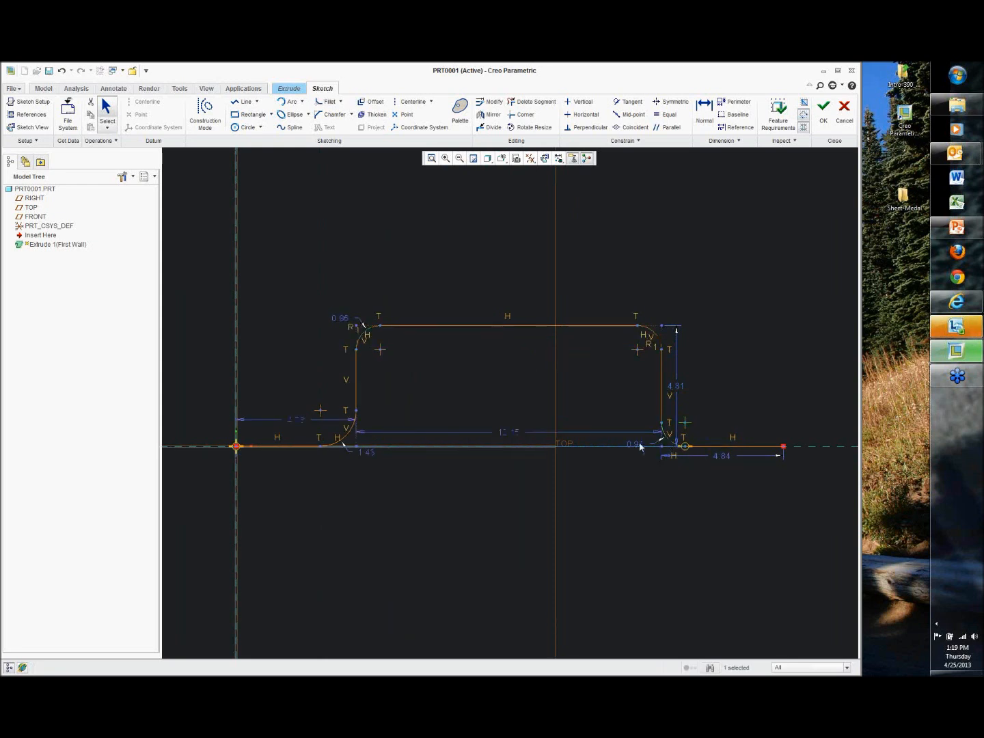
{"action": "right_click", "coordinate": [415, 390]}
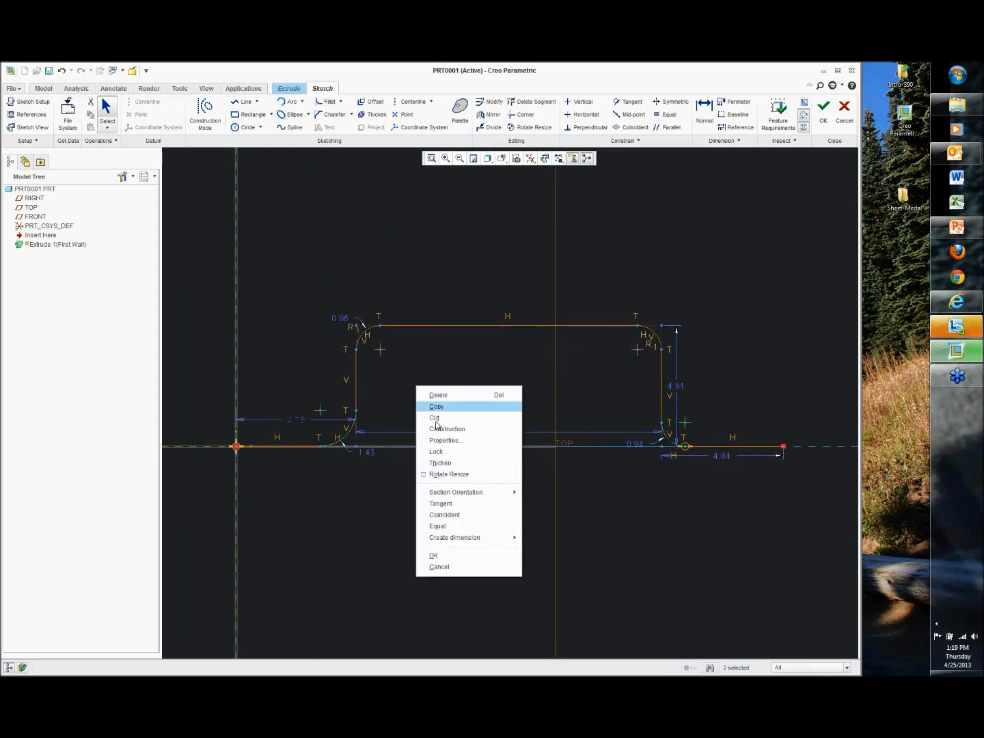
{"action": "left_click", "coordinate": [443, 526]}
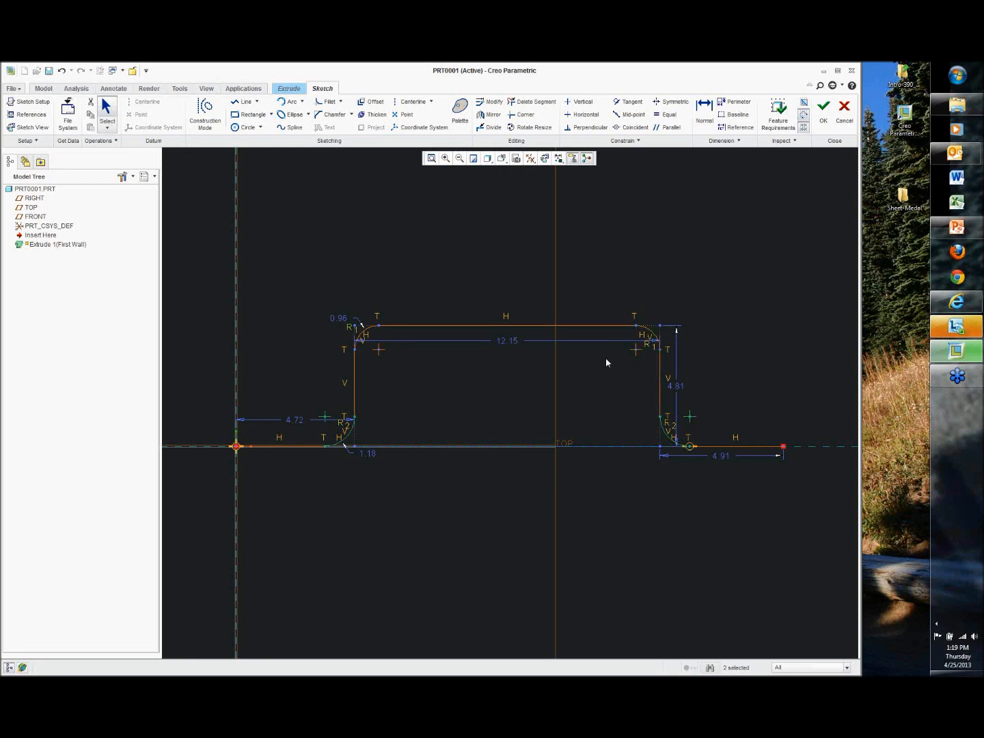
{"action": "left_click", "coordinate": [537, 386]}
Thicken the hat profile sketch by 0.05, accepting the proposed thickening direction
{"action": "left_click", "coordinate": [341, 321]}
{"action": "left_click", "coordinate": [470, 327]}
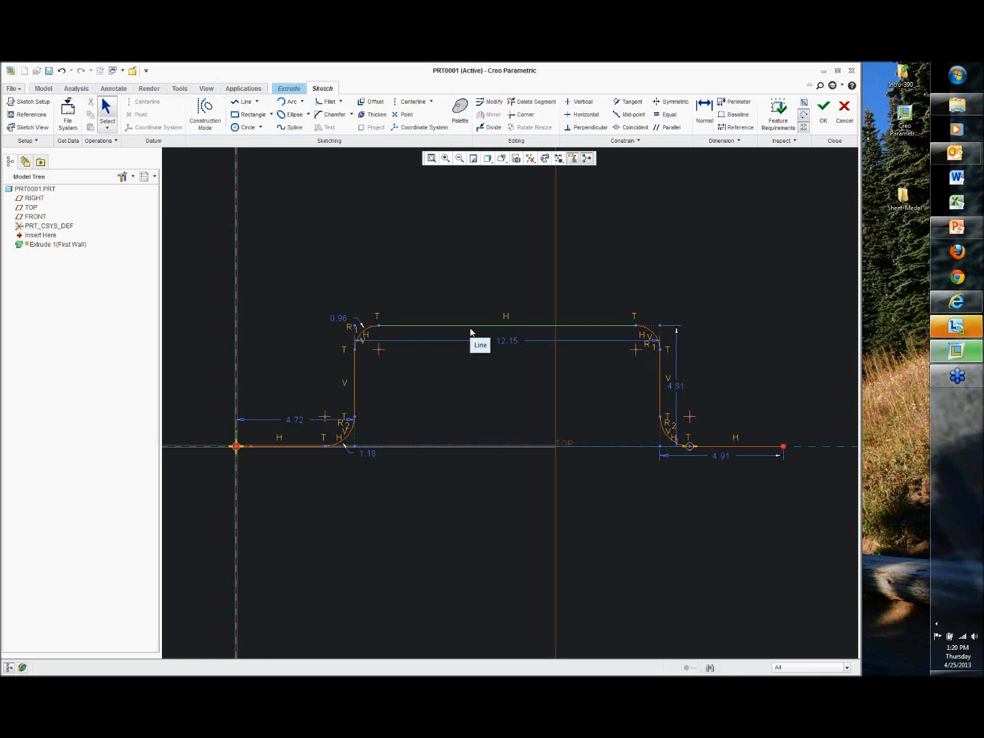
{"action": "right_click", "coordinate": [431, 240]}
{"action": "left_click", "coordinate": [456, 256]}
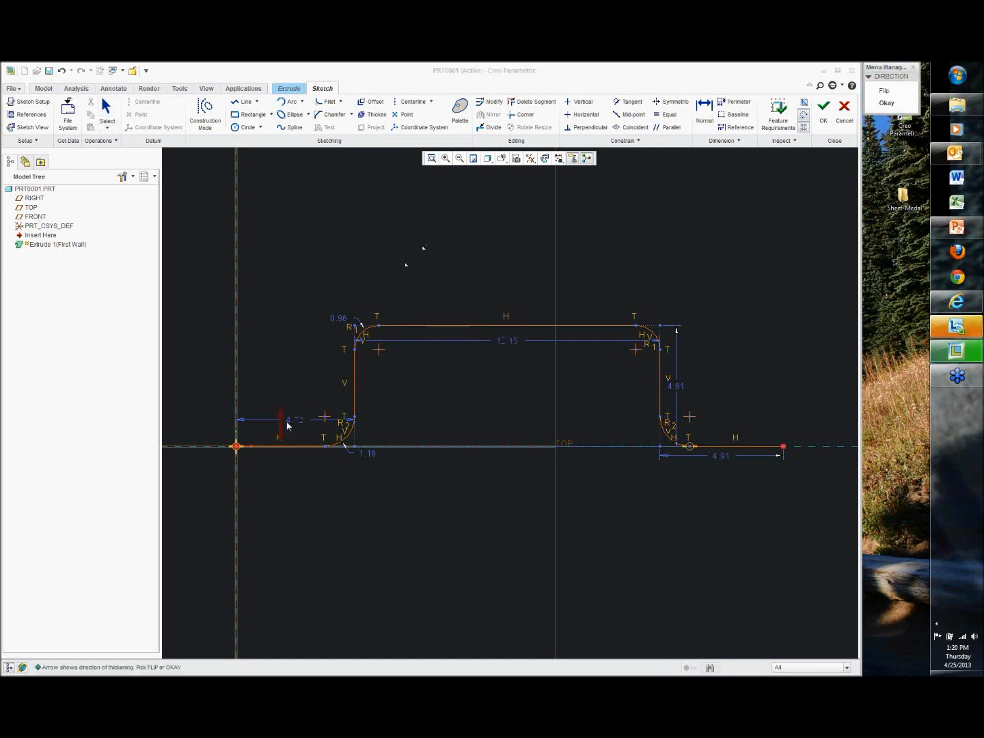
{"action": "left_click", "coordinate": [886, 103]}
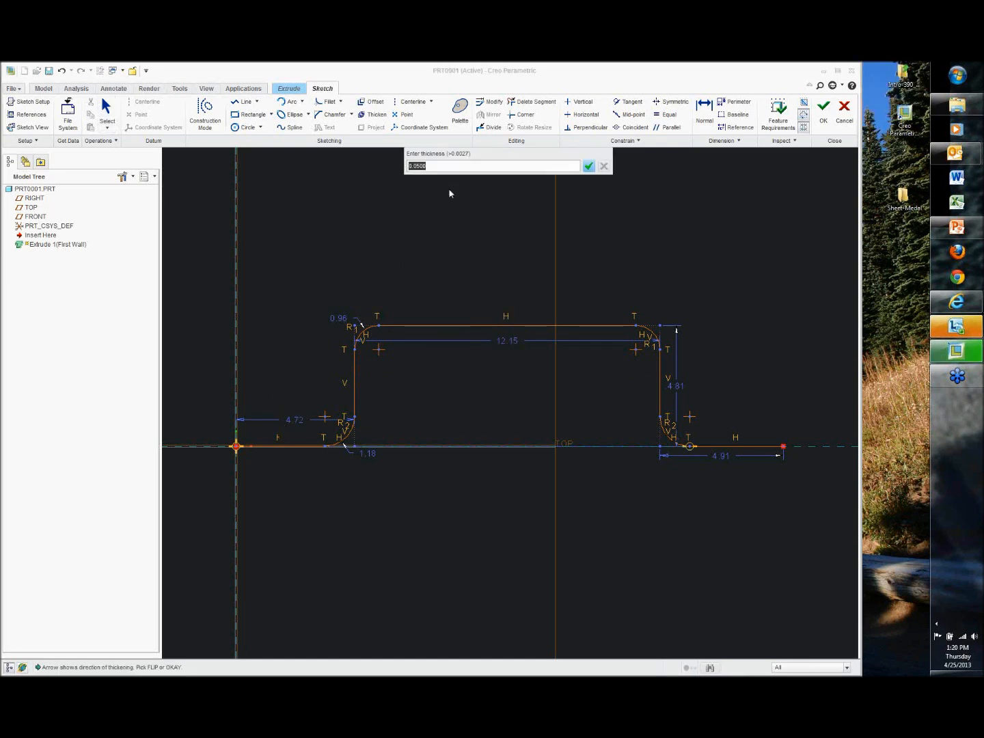
{"action": "key", "text": "Return"}
{"action": "scroll", "coordinate": [369, 336], "scroll_direction": "up", "scroll_amount": 5}
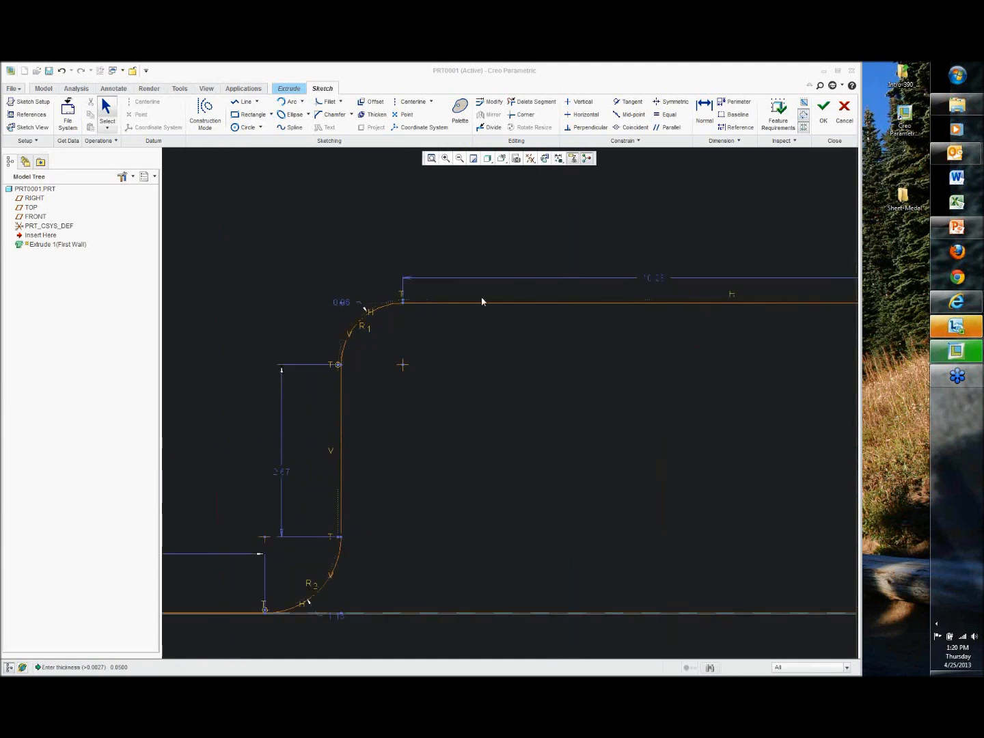
Dimension the horizontal distance from the origin to the hat's first vertical side as 5
{"action": "scroll", "coordinate": [337, 439], "scroll_direction": "down", "scroll_amount": 5}
{"action": "middle_click_drag", "start_coordinate": [413, 433], "coordinate": [468, 409], "text": "shift"}
{"action": "left_click", "coordinate": [704, 108]}
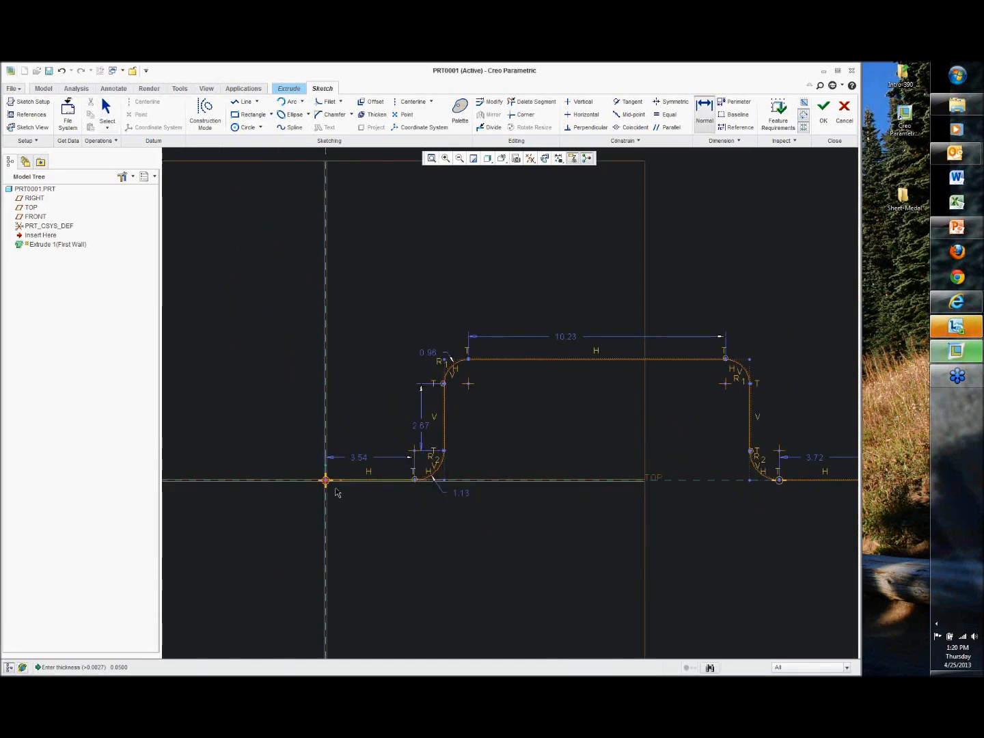
{"action": "scroll", "coordinate": [456, 451], "scroll_direction": "up", "scroll_amount": 4}
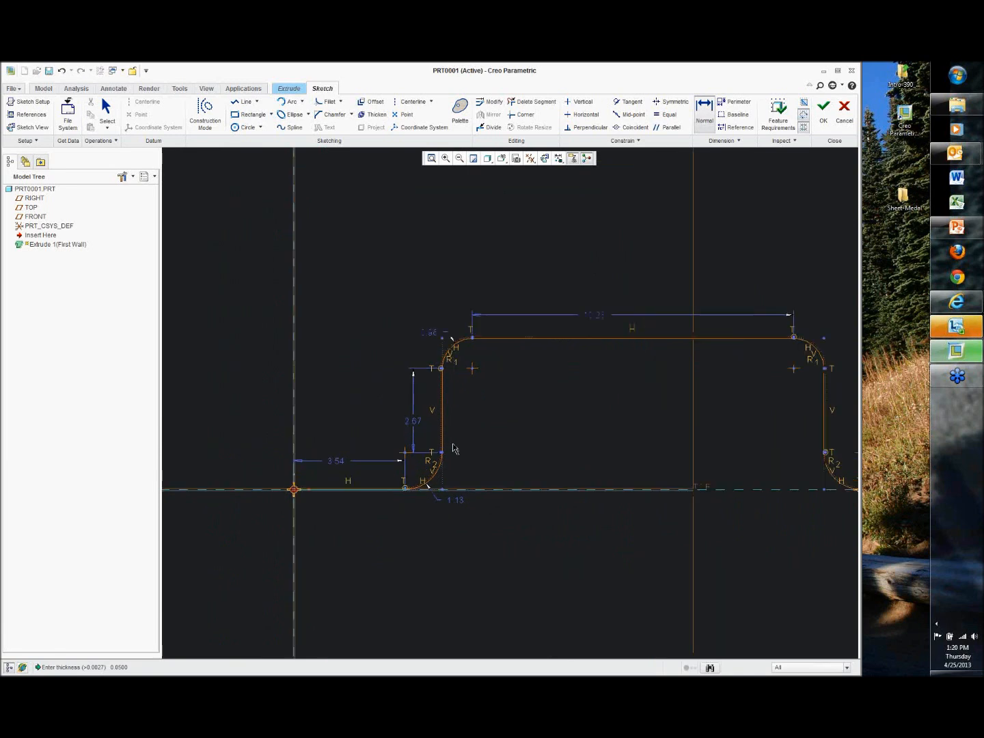
{"action": "middle_click", "coordinate": [370, 601]}
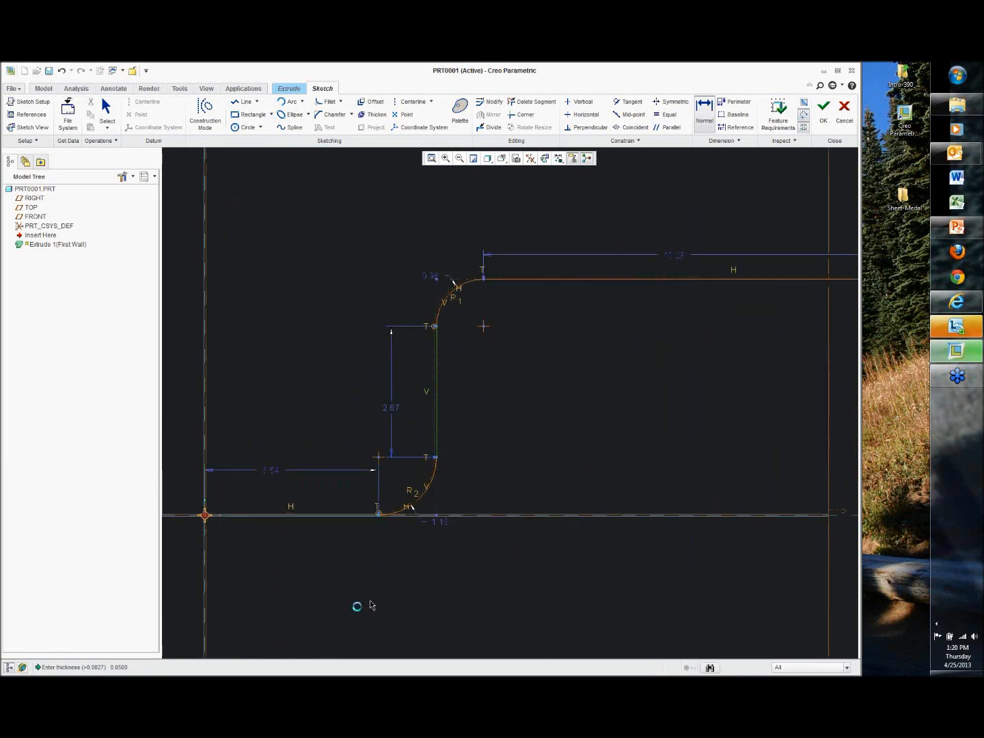
{"action": "type", "text": "5"}
{"action": "key", "text": "Return"}
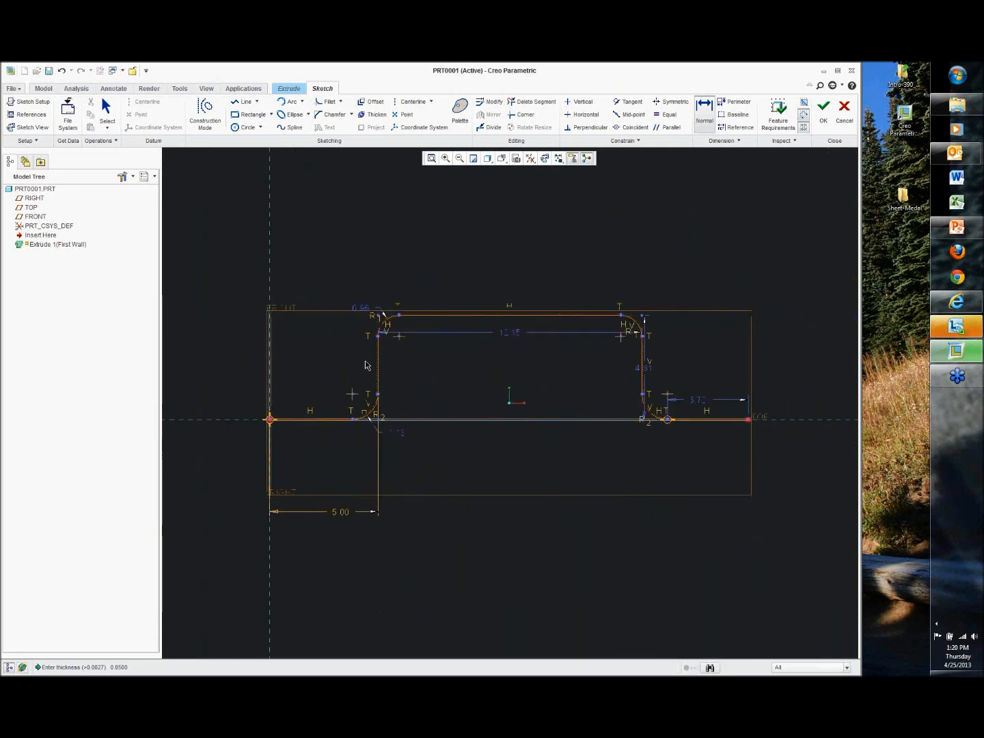
Dimension the hat's width between the outer faces of its two vertical sides as 12
{"action": "scroll", "coordinate": [381, 359], "scroll_direction": "up", "scroll_amount": 4}
{"action": "scroll", "coordinate": [381, 359], "scroll_direction": "up", "scroll_amount": 2}
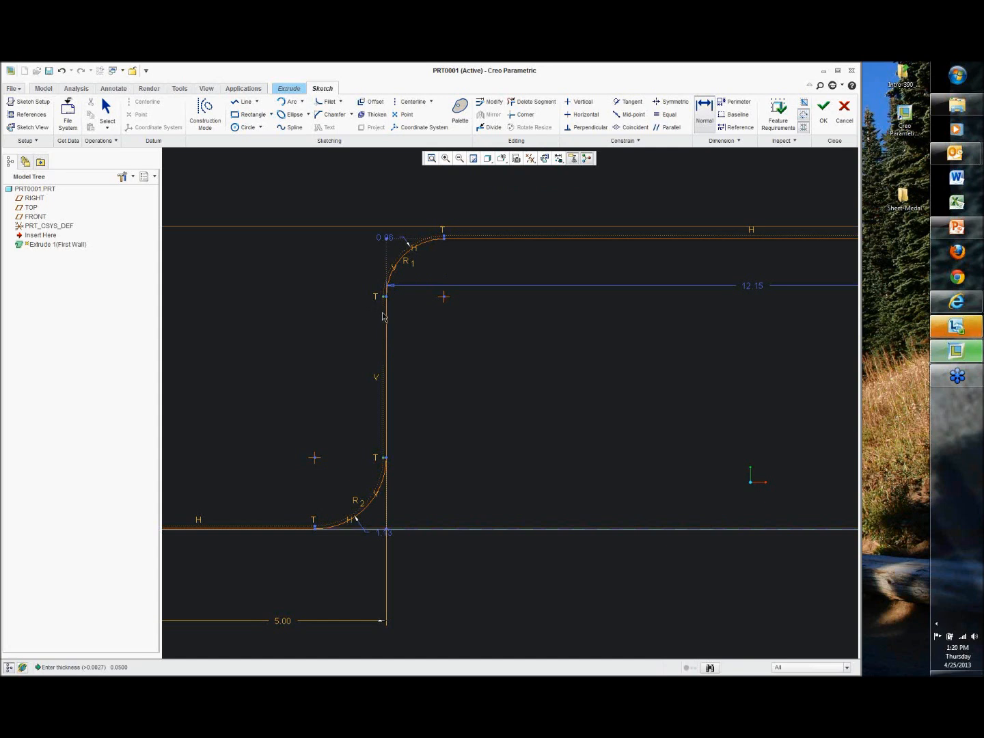
{"action": "scroll", "coordinate": [407, 322], "scroll_direction": "down", "scroll_amount": 2}
{"action": "scroll", "coordinate": [389, 338], "scroll_direction": "up", "scroll_amount": 4}
{"action": "scroll", "coordinate": [412, 337], "scroll_direction": "down", "scroll_amount": 4}
{"action": "middle_click_drag", "start_coordinate": [604, 362], "coordinate": [409, 385], "text": "shift"}
{"action": "middle_click_drag", "start_coordinate": [684, 369], "coordinate": [561, 379], "text": "shift"}
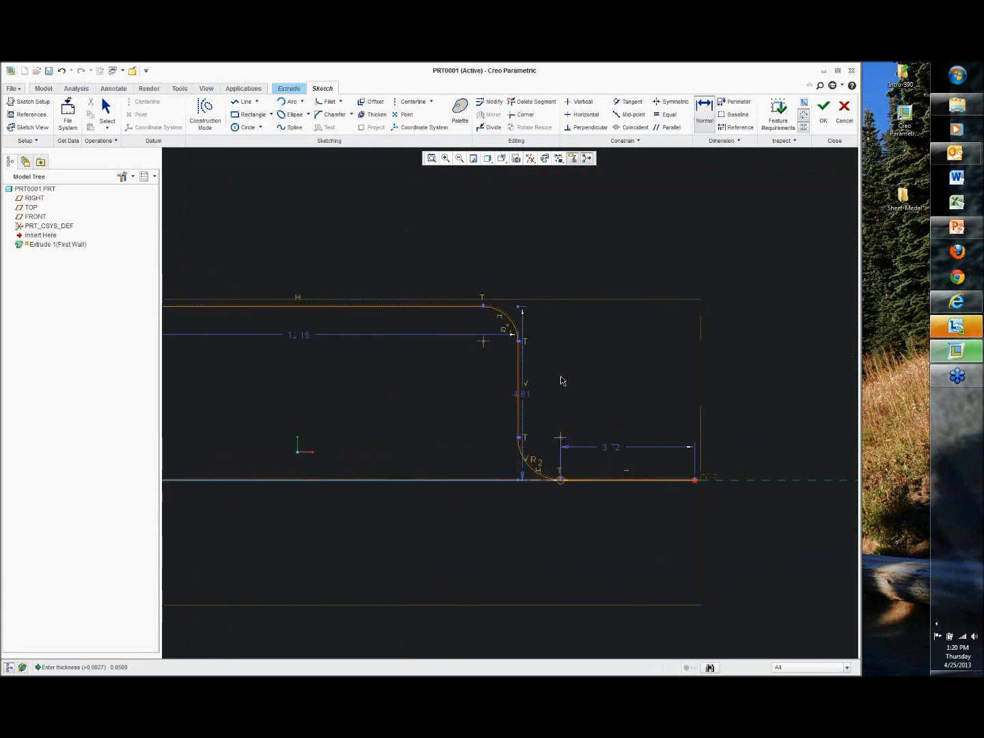
{"action": "scroll", "coordinate": [467, 368], "scroll_direction": "up", "scroll_amount": 4}
{"action": "scroll", "coordinate": [449, 373], "scroll_direction": "down", "scroll_amount": 5}
{"action": "middle_click_drag", "start_coordinate": [336, 379], "coordinate": [575, 415], "text": "shift"}
{"action": "middle_click", "coordinate": [368, 249]}
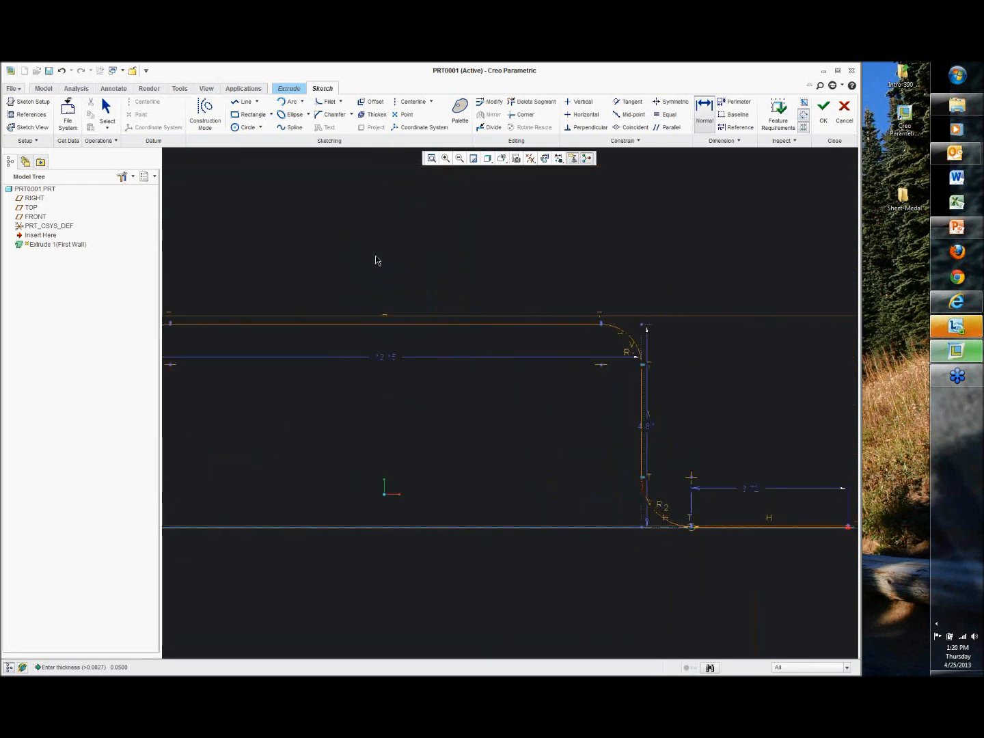
{"action": "type", "text": "12"}
{"action": "key", "text": "Return"}
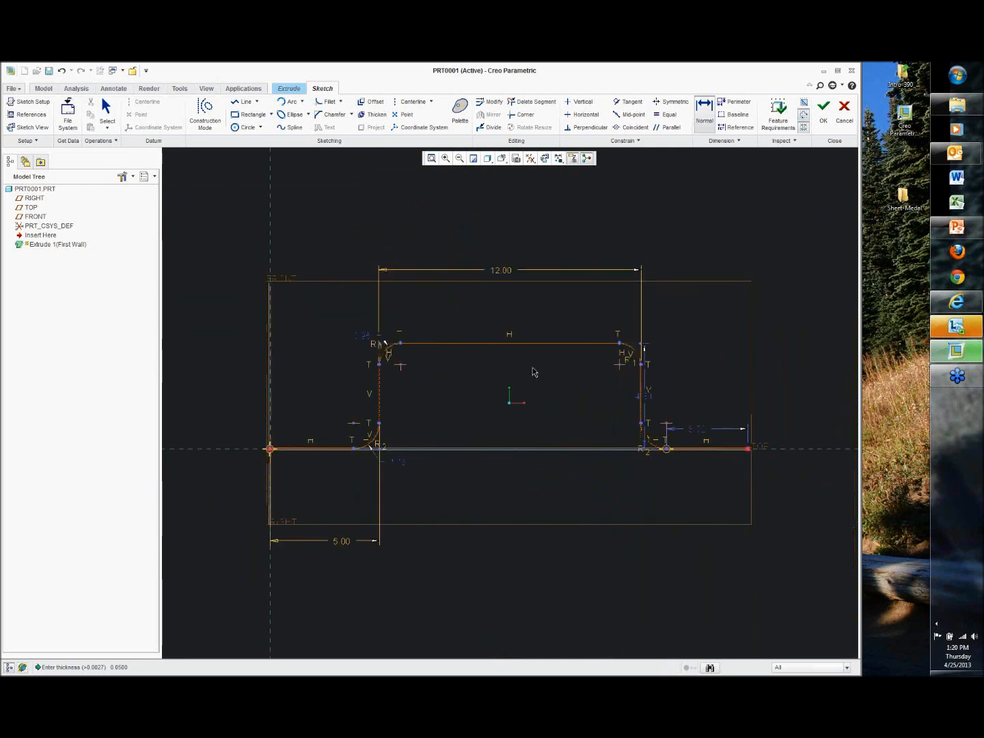
Dimension the hat's height from the flange baseline up to its top edge as 5
{"action": "scroll", "coordinate": [397, 362], "scroll_direction": "up", "scroll_amount": 2}
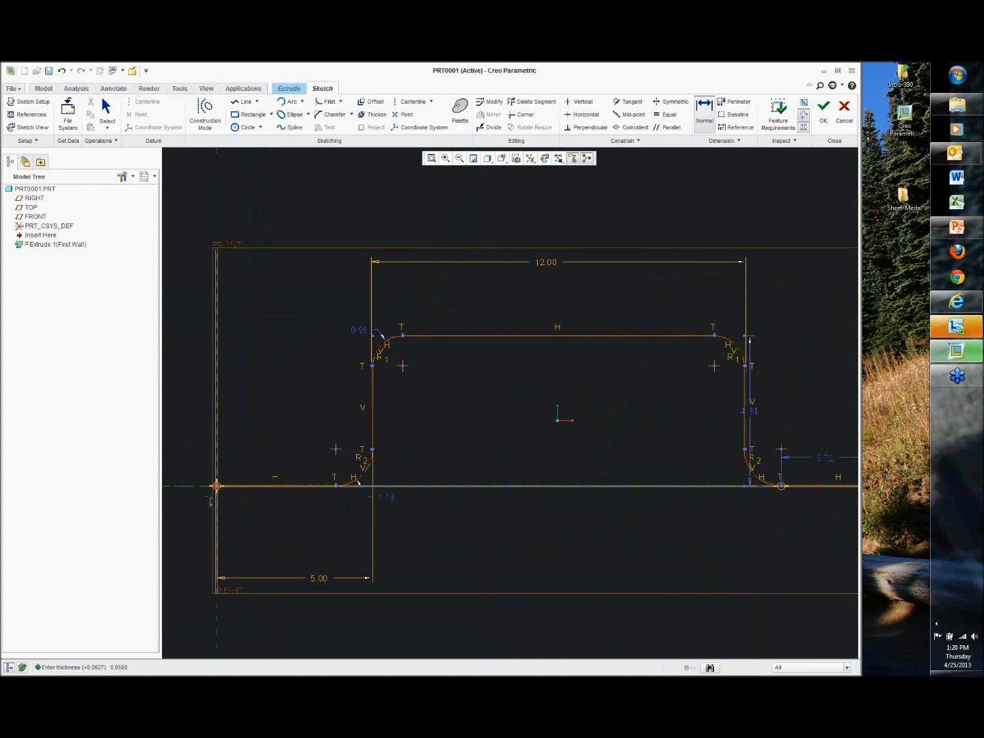
{"action": "scroll", "coordinate": [207, 498], "scroll_direction": "up", "scroll_amount": 5}
{"action": "middle_click_drag", "start_coordinate": [588, 275], "coordinate": [432, 541], "text": "shift"}
{"action": "middle_click", "coordinate": [312, 401]}
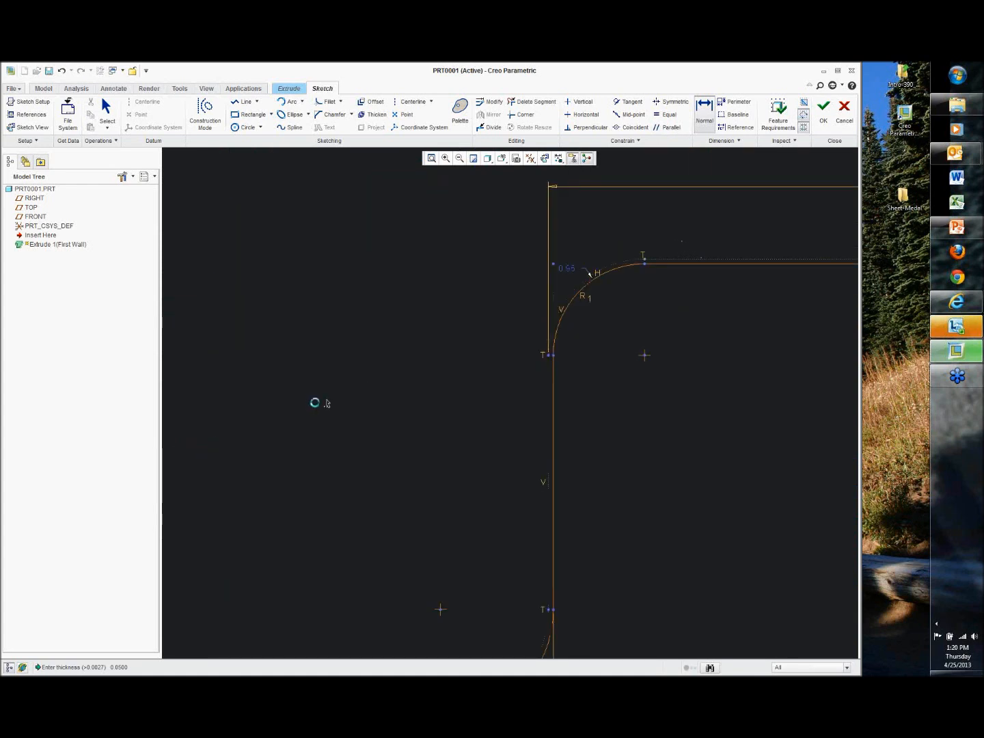
{"action": "type", "text": "5"}
{"action": "key", "text": "Return"}
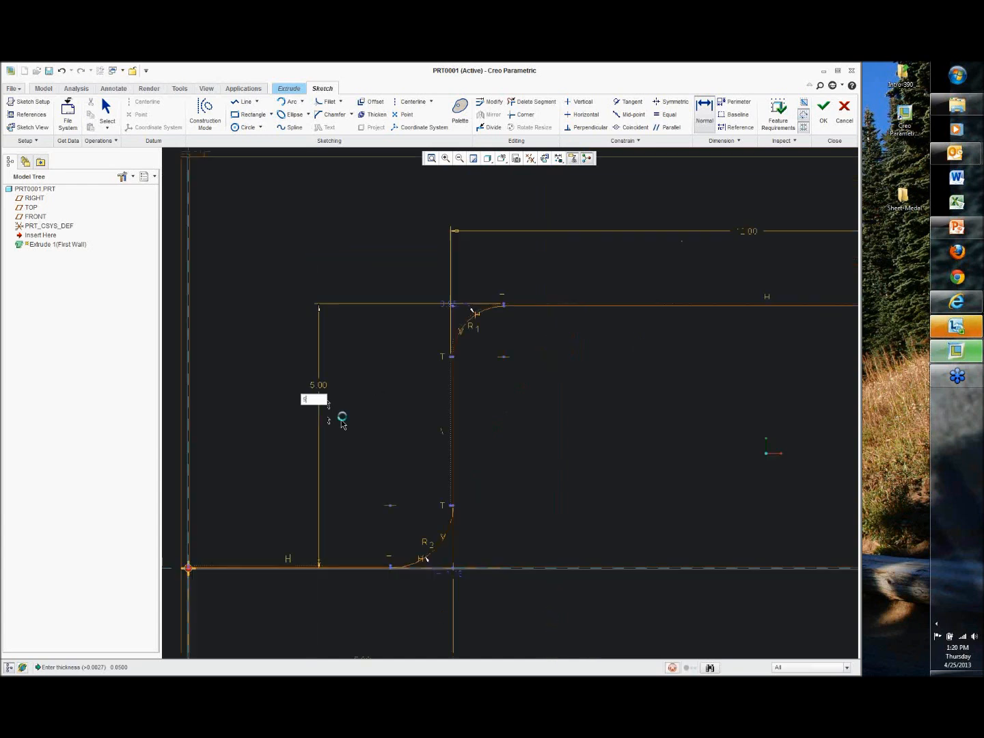
{"action": "scroll", "coordinate": [351, 371], "scroll_direction": "down", "scroll_amount": 3}
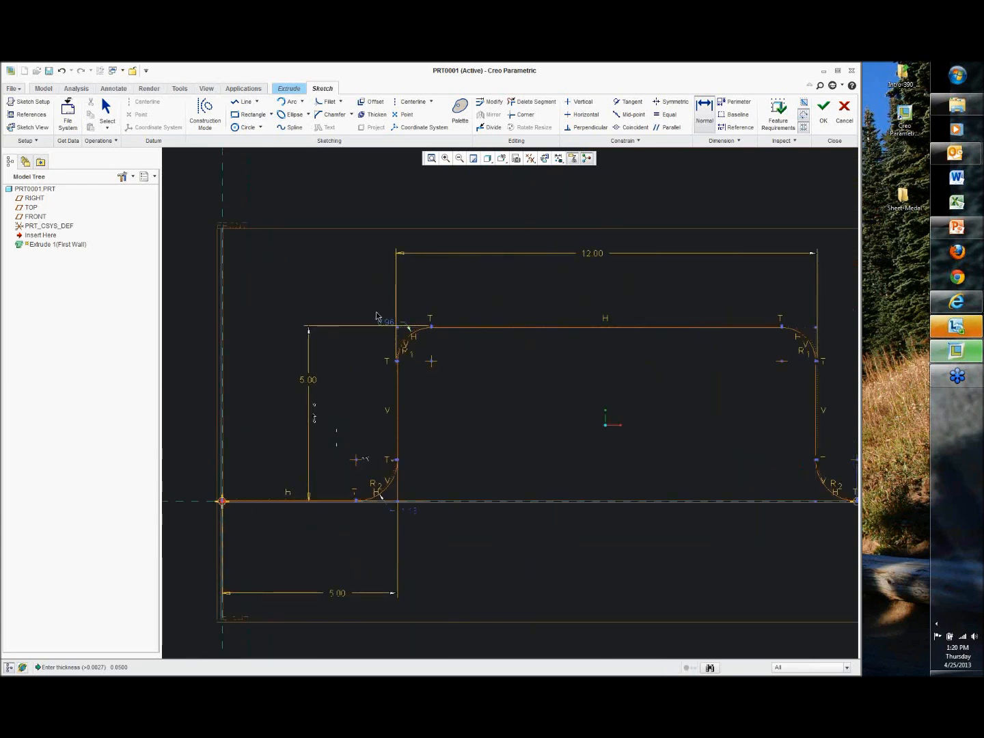
Move the upper fillet's radius dimension inside the profile and set the radius to 0.25
{"action": "middle_click", "coordinate": [375, 317]}
{"action": "left_click_drag", "start_coordinate": [385, 325], "coordinate": [445, 366]}
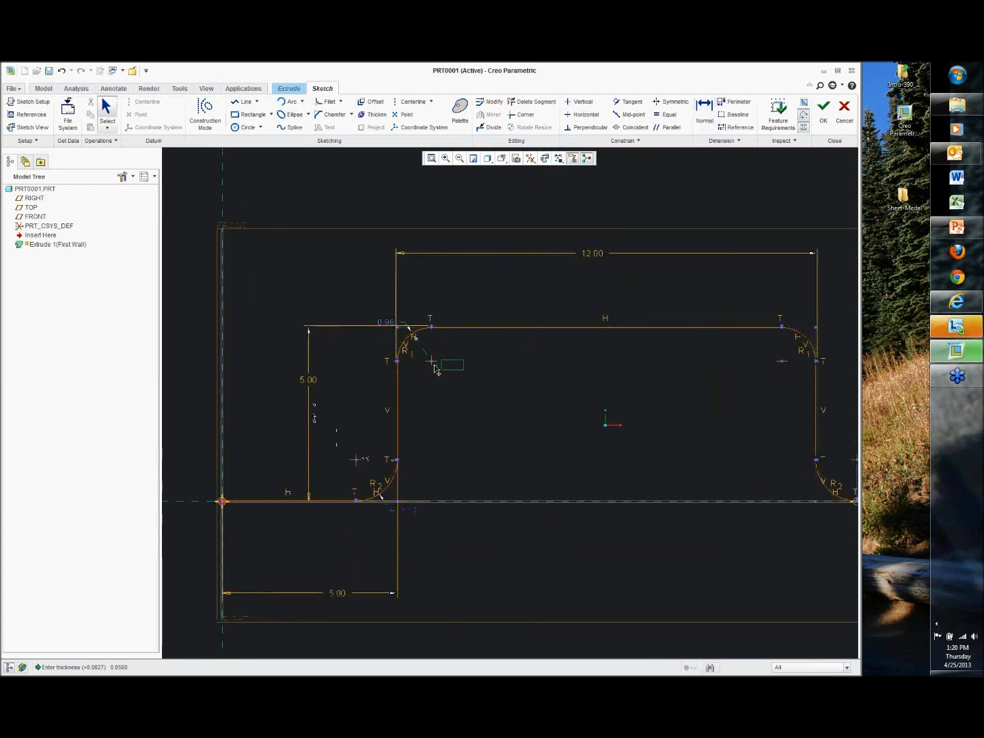
{"action": "double_click", "coordinate": [452, 362]}
{"action": "key", "text": "BackSpace"}
{"action": "type", "text": ".25"}
{"action": "key", "text": "Return"}
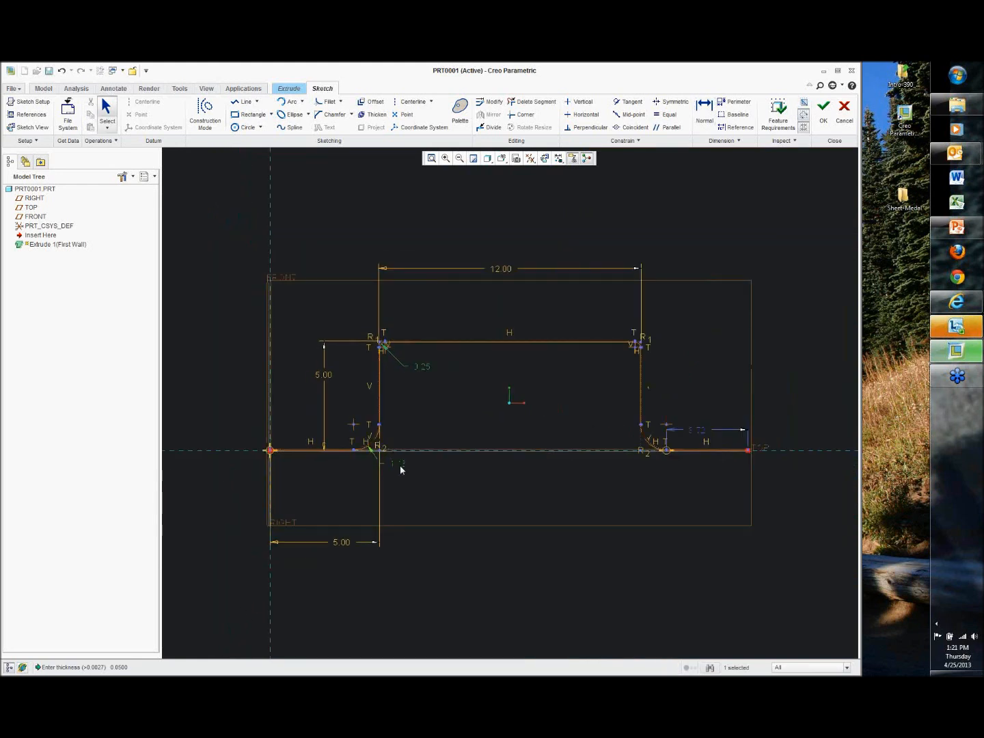
Set the lower fillet's radius to 0.25 and check the small corner arc up close
{"action": "double_click", "coordinate": [400, 464]}
{"action": "type", "text": ".25"}
{"action": "key", "text": "Return"}
{"action": "scroll", "coordinate": [380, 456], "scroll_direction": "up", "scroll_amount": 3}
{"action": "scroll", "coordinate": [381, 459], "scroll_direction": "up", "scroll_amount": 3}
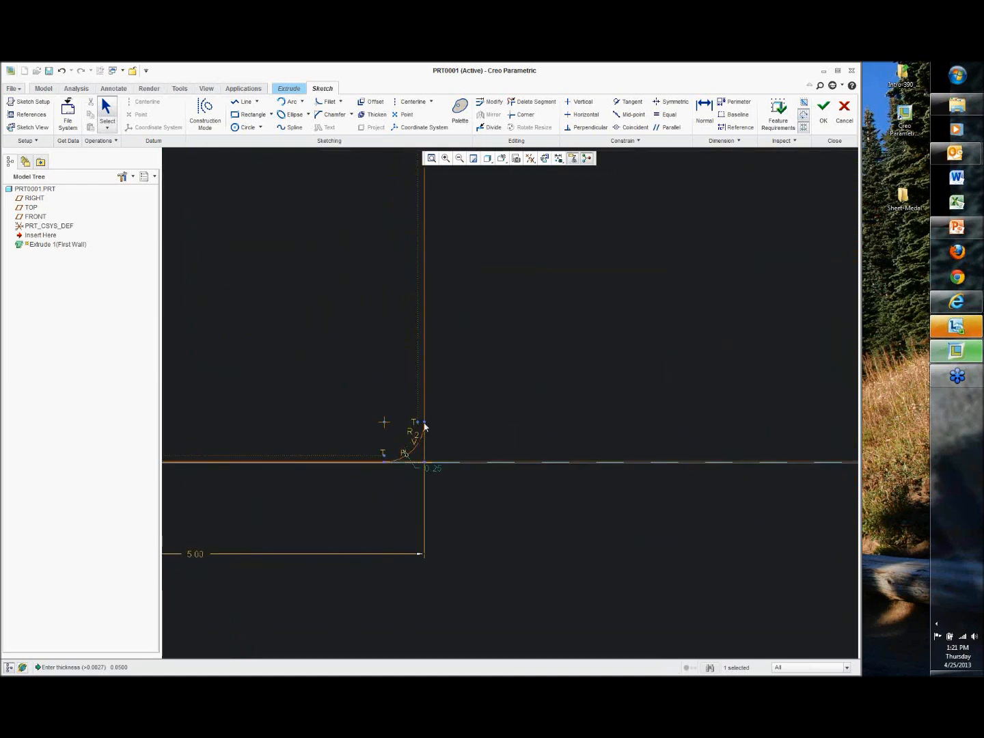
{"action": "middle_click_drag", "start_coordinate": [473, 310], "coordinate": [469, 521], "text": "shift"}
{"action": "mouse_move", "coordinate": [451, 272]}
{"action": "middle_mouse_down", "text": "shift"}
{"action": "mouse_move", "coordinate": [451, 418]}
{"action": "mouse_move", "coordinate": [441, 243]}
{"action": "middle_mouse_up", "text": "shift"}
{"action": "scroll", "coordinate": [481, 341], "scroll_direction": "down", "scroll_amount": 5}
{"action": "middle_click_drag", "start_coordinate": [534, 559], "coordinate": [430, 459], "text": "shift"}
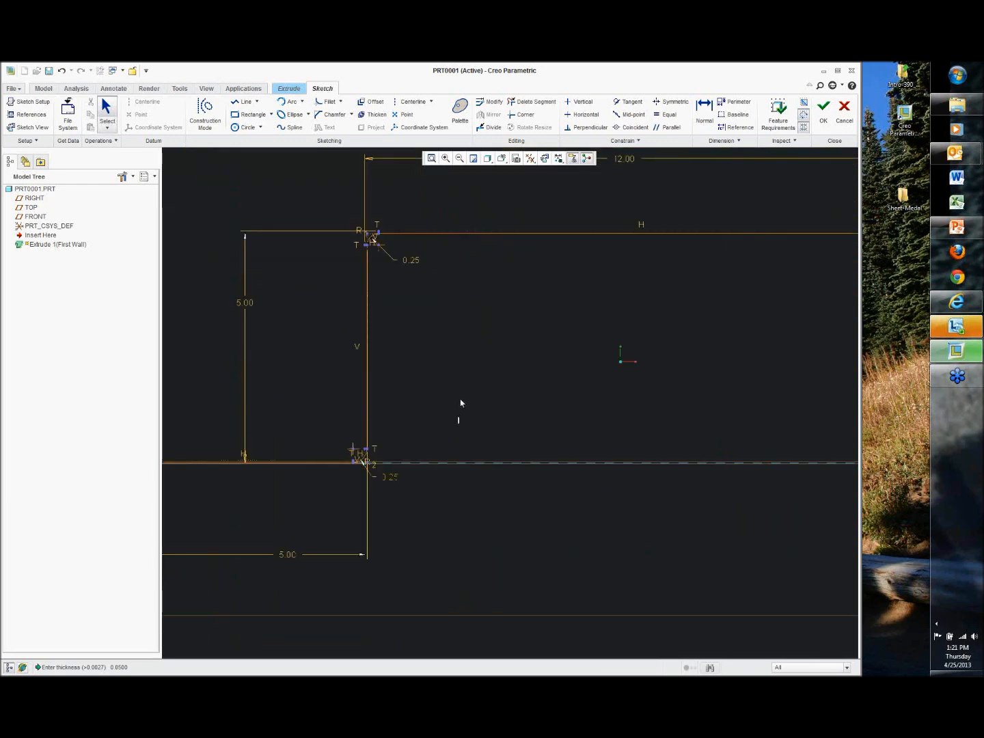
Dimension the profile's overall width from the origin to the far flange end and set it to 22
{"action": "scroll", "coordinate": [460, 403], "scroll_direction": "down", "scroll_amount": 3}
{"action": "middle_click_drag", "start_coordinate": [624, 378], "coordinate": [577, 376], "text": "shift"}
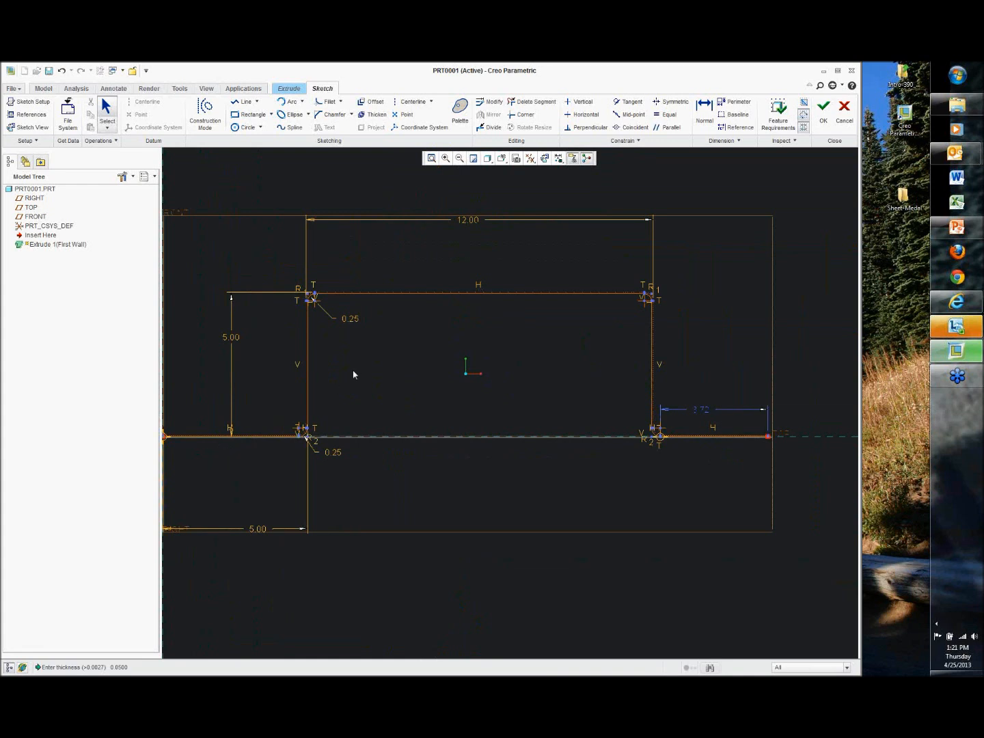
{"action": "middle_click_drag", "start_coordinate": [374, 347], "coordinate": [405, 351], "text": "shift"}
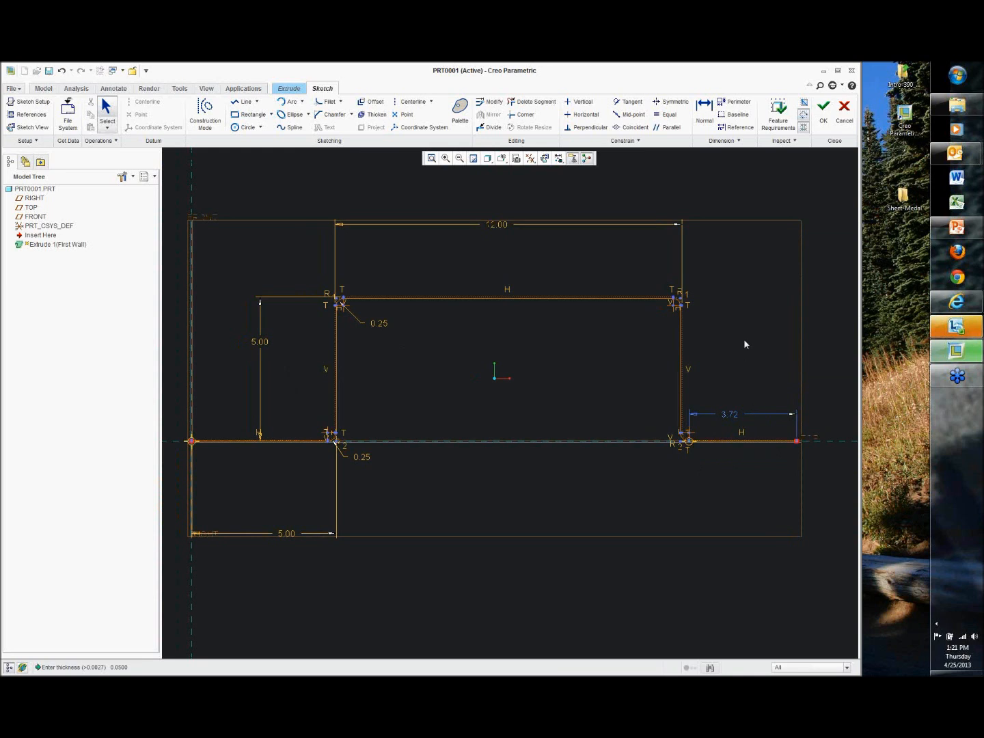
{"action": "left_click", "coordinate": [704, 120]}
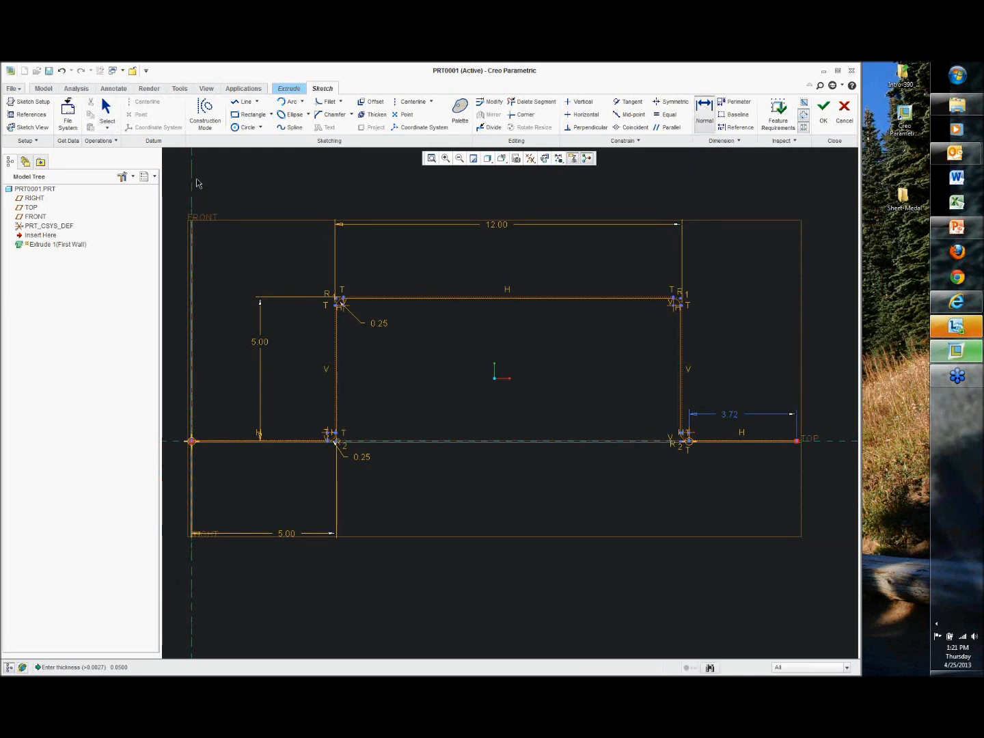
{"action": "middle_click", "coordinate": [636, 194]}
{"action": "middle_click", "coordinate": [754, 311]}
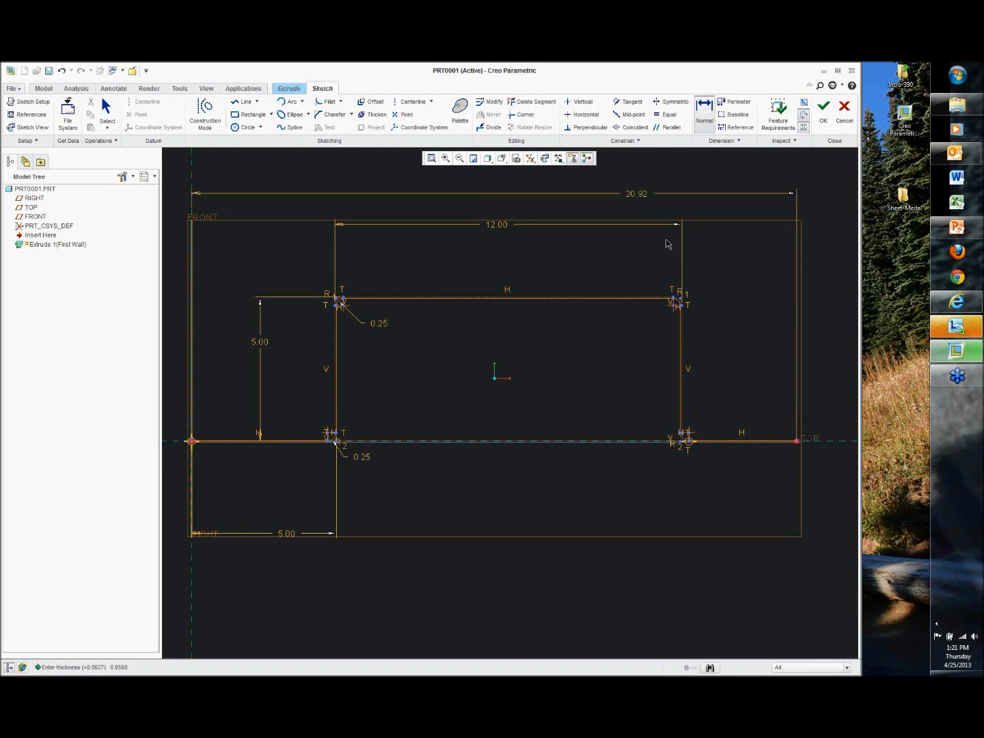
{"action": "middle_click", "coordinate": [642, 201]}
{"action": "double_click", "coordinate": [632, 200]}
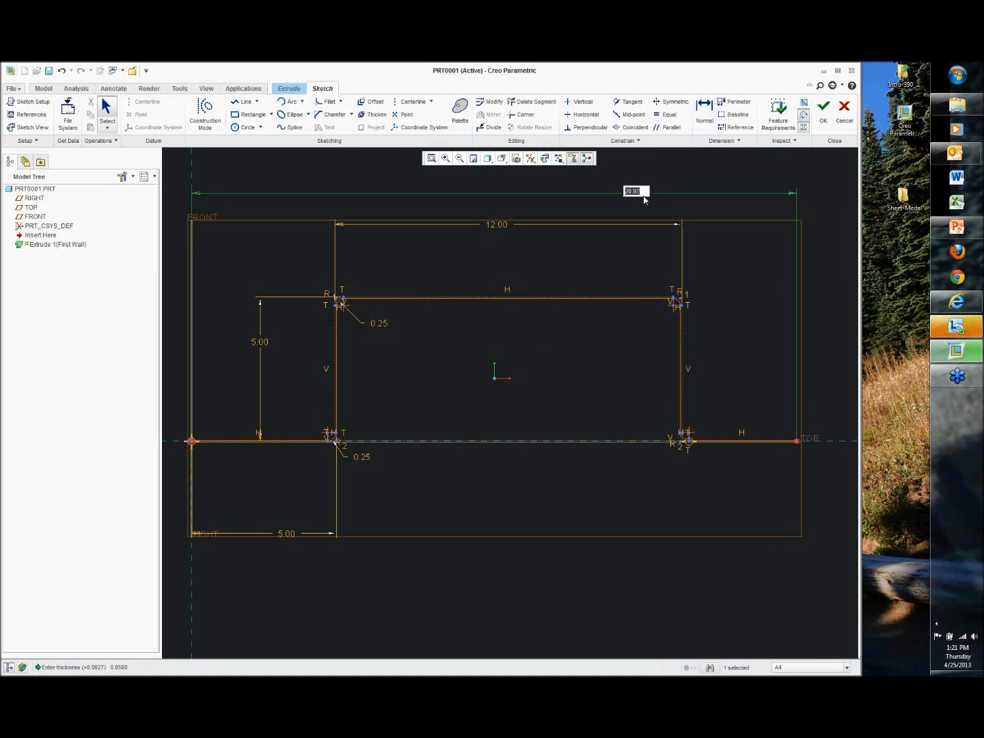
{"action": "type", "text": "22"}
{"action": "key", "text": "Return"}
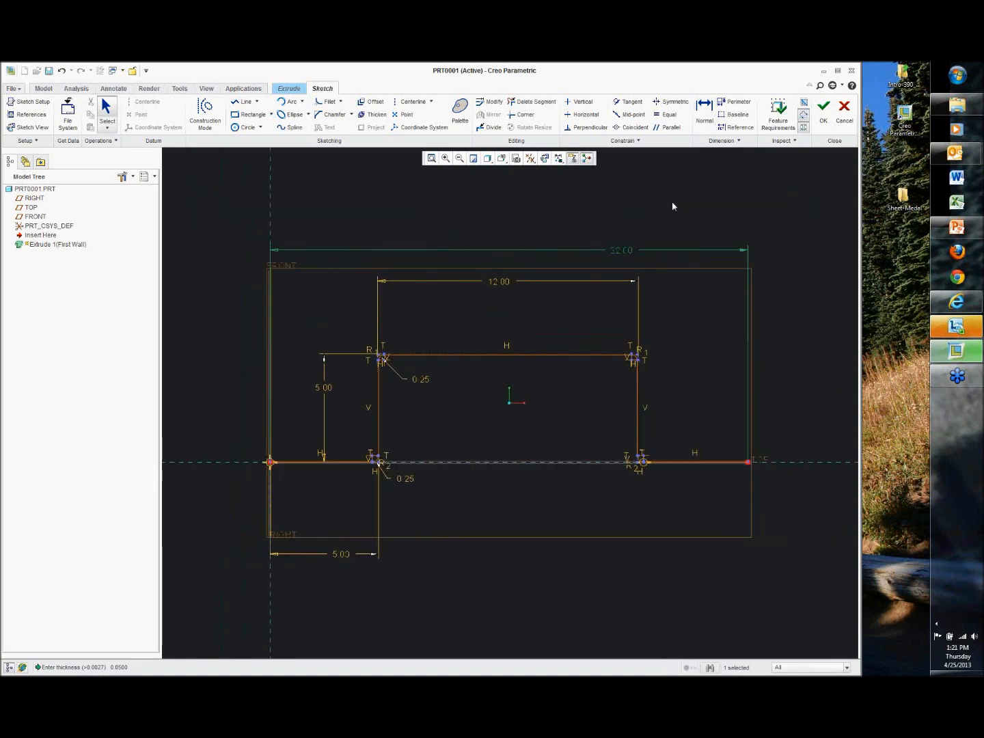
Finish the sketch and complete the extruded first wall with a depth of 10.83 and thickness of 0.05
{"action": "scroll", "coordinate": [674, 216], "scroll_direction": "up", "scroll_amount": 1}
{"action": "scroll", "coordinate": [675, 215], "scroll_direction": "down", "scroll_amount": 2}
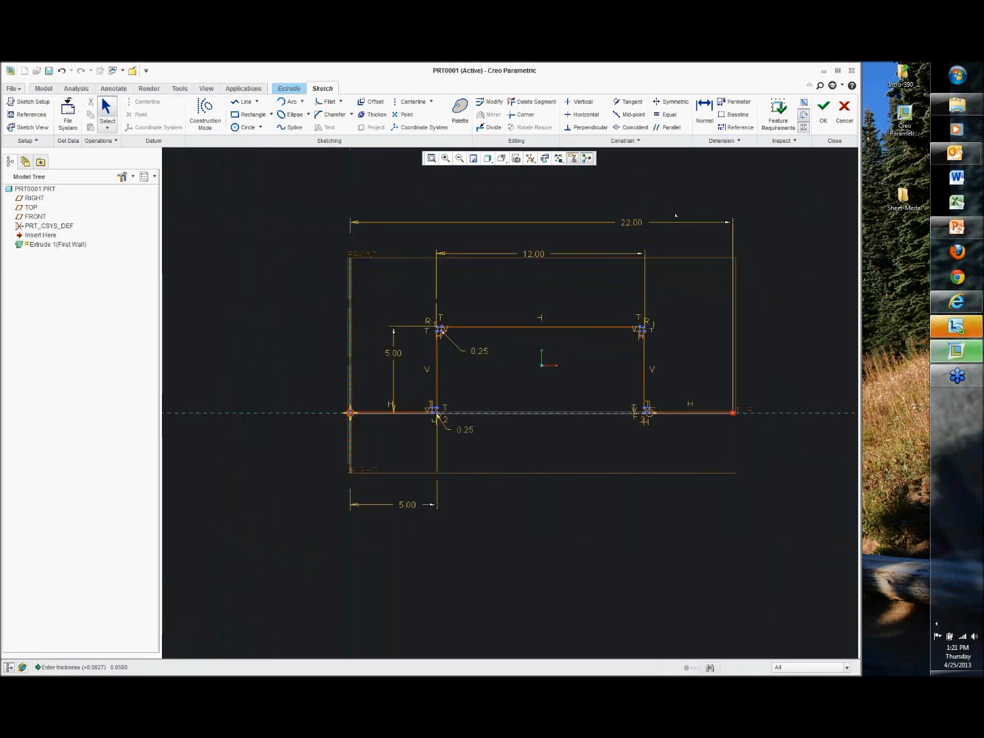
{"action": "left_click", "coordinate": [820, 113]}
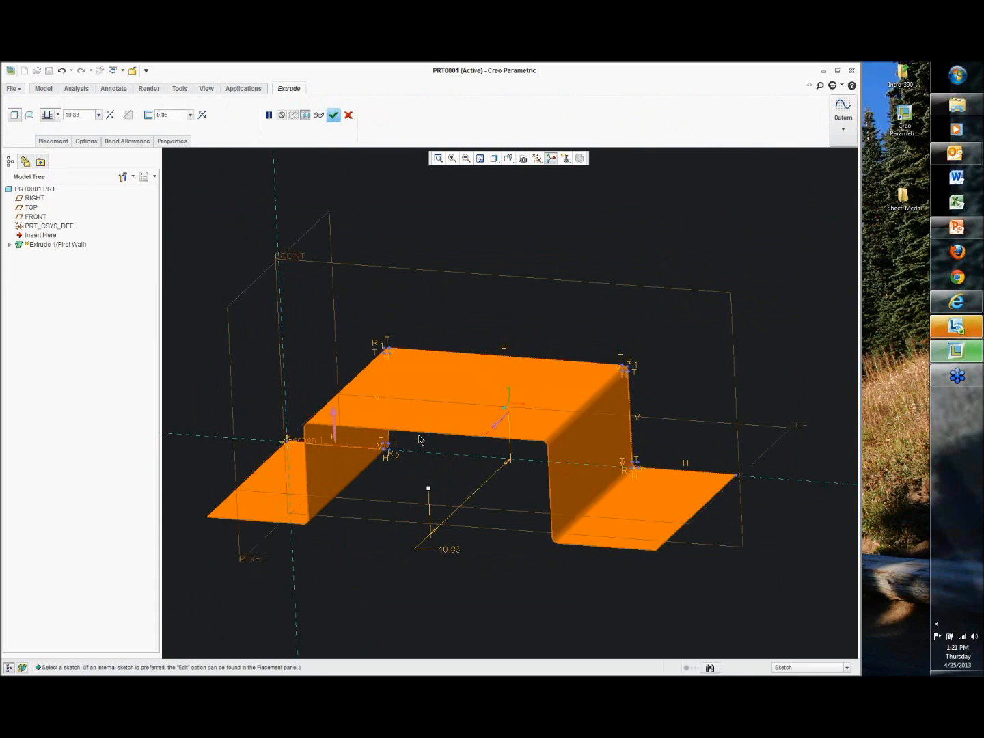
{"action": "scroll", "coordinate": [427, 431], "scroll_direction": "down", "scroll_amount": 1}
{"action": "key", "text": "Caps_Lock"}
{"action": "middle_click_drag", "start_coordinate": [434, 396], "coordinate": [486, 333], "text": "shift"}
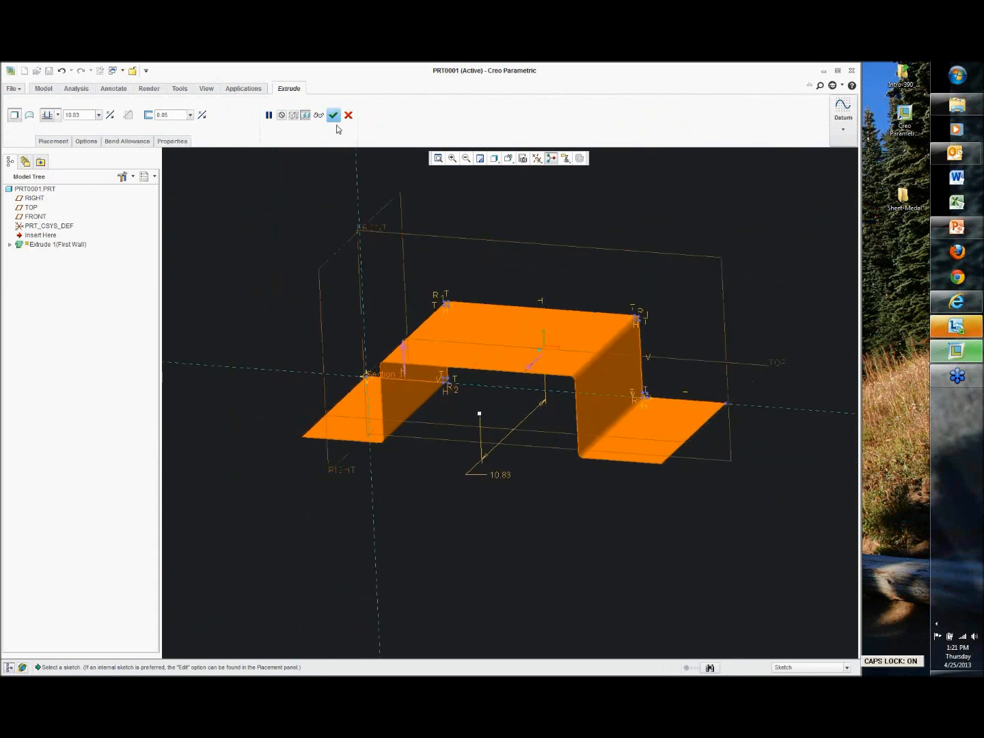
{"action": "left_click", "coordinate": [335, 118]}
{"action": "middle_click_drag", "start_coordinate": [475, 243], "coordinate": [670, 253]}
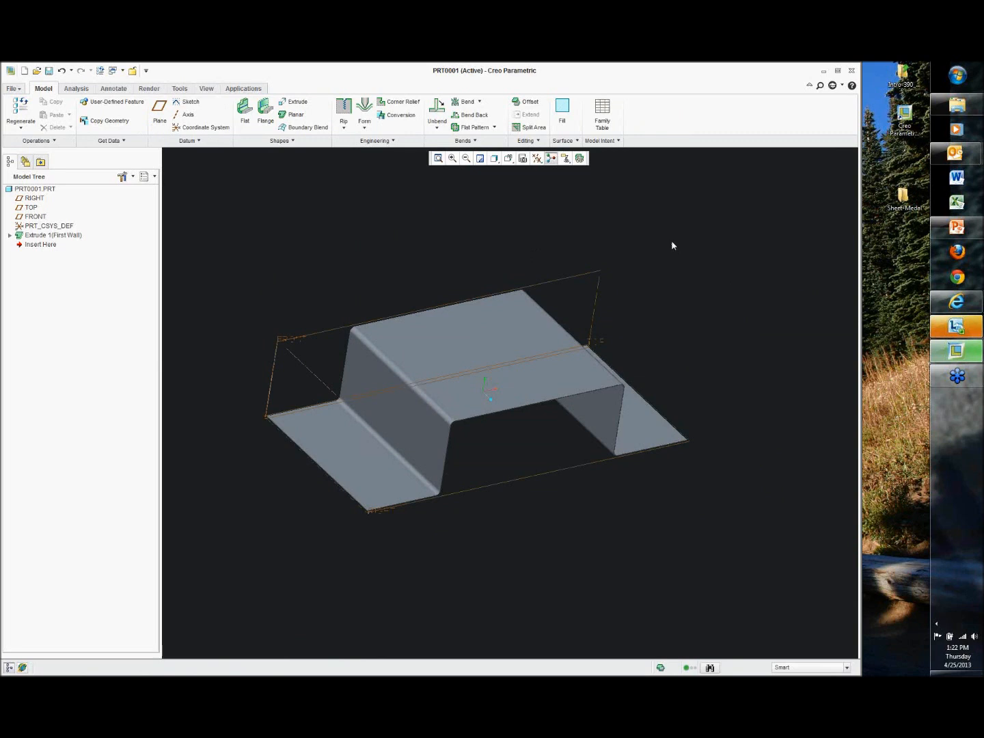
{"action": "middle_click_drag", "start_coordinate": [672, 242], "coordinate": [650, 234]}
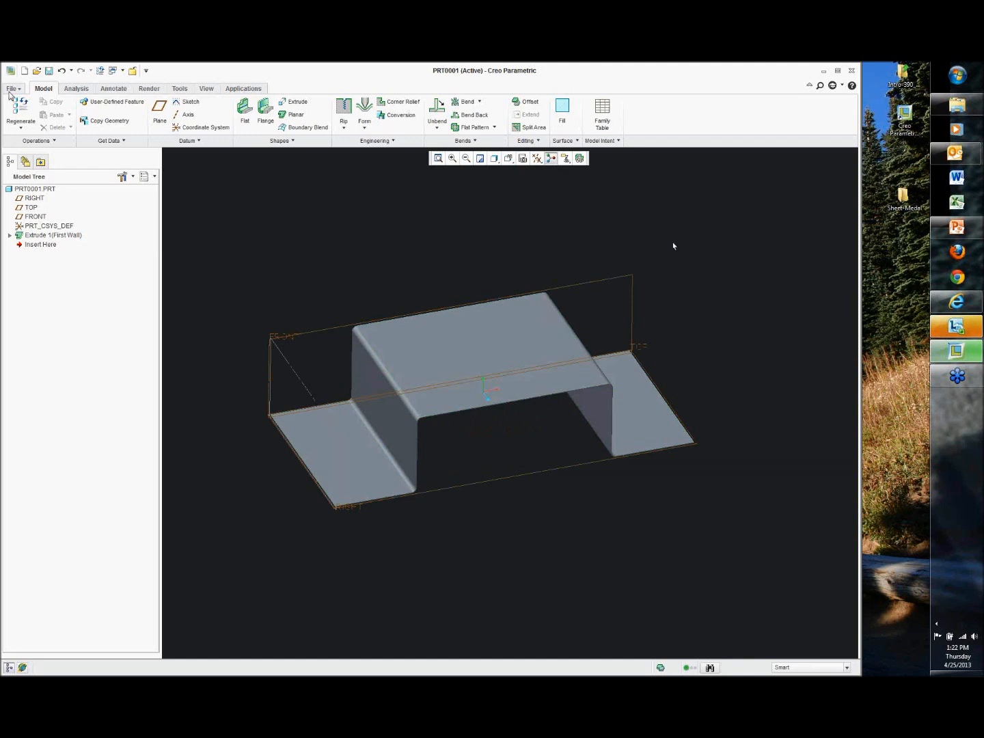
Create a new drawing of the sheet metal part, using the default drawing template
{"action": "left_click", "coordinate": [11, 90]}
{"action": "left_click", "coordinate": [28, 104]}
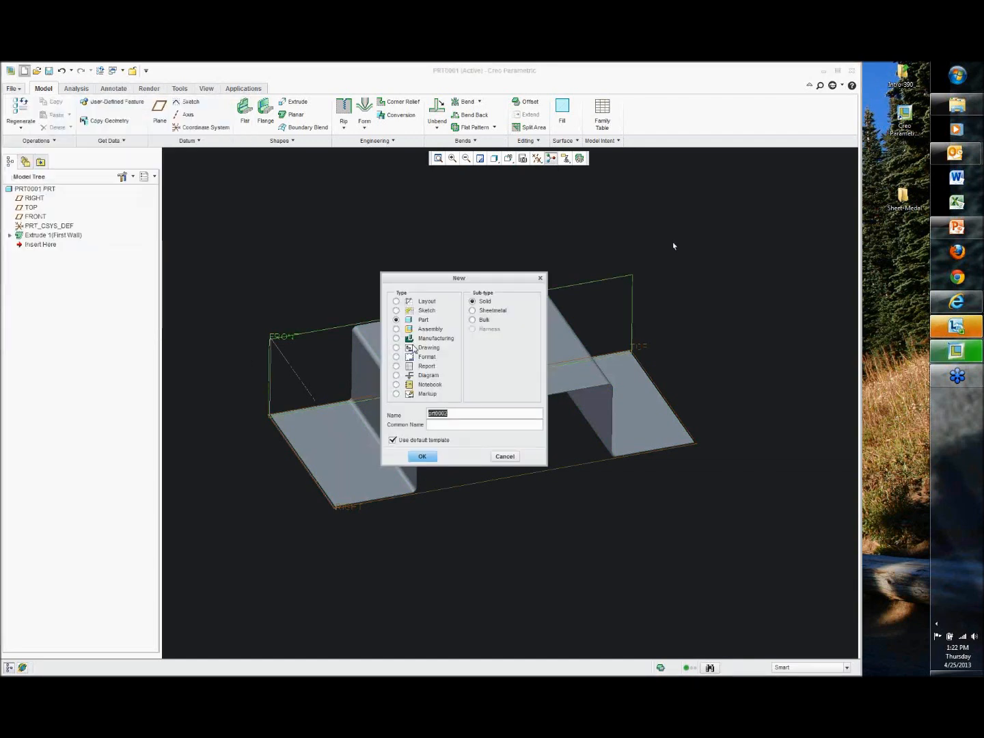
{"action": "left_click", "coordinate": [422, 456]}
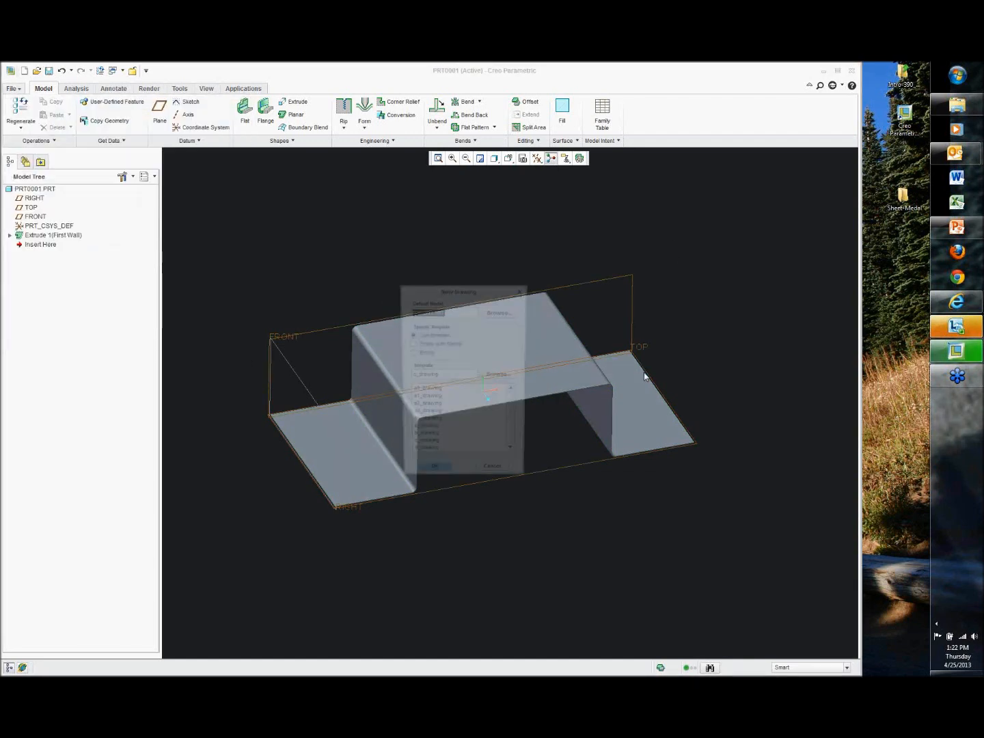
{"action": "left_click", "coordinate": [434, 477]}
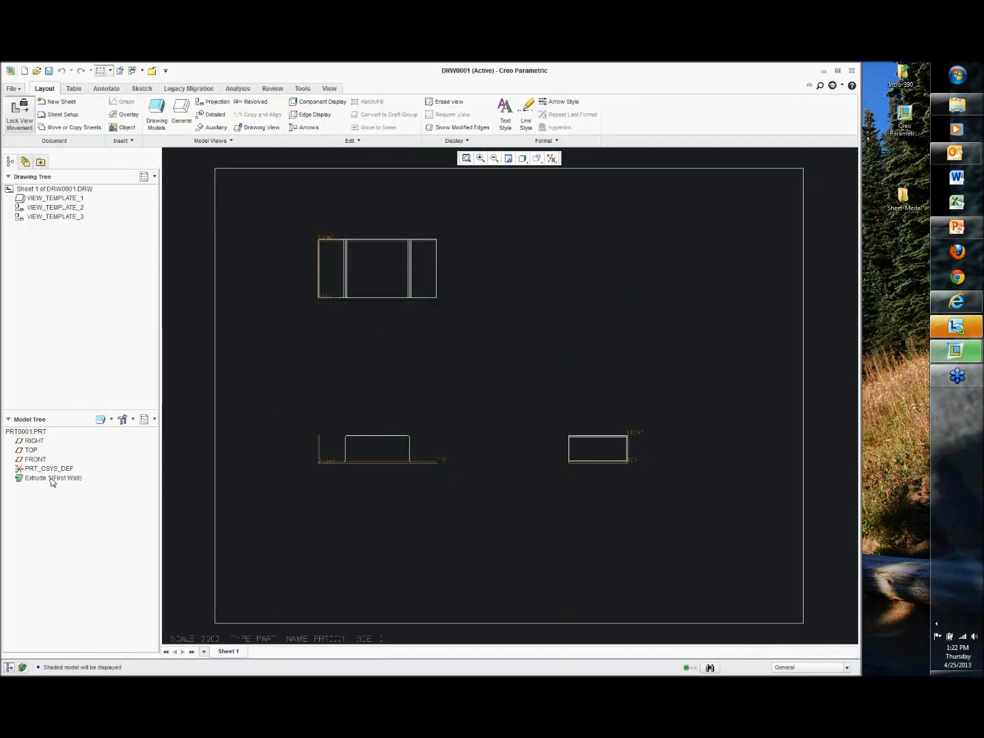
Show all model dimensions of the Extrude 1 first wall in the drawing views
{"action": "left_click", "coordinate": [53, 478]}
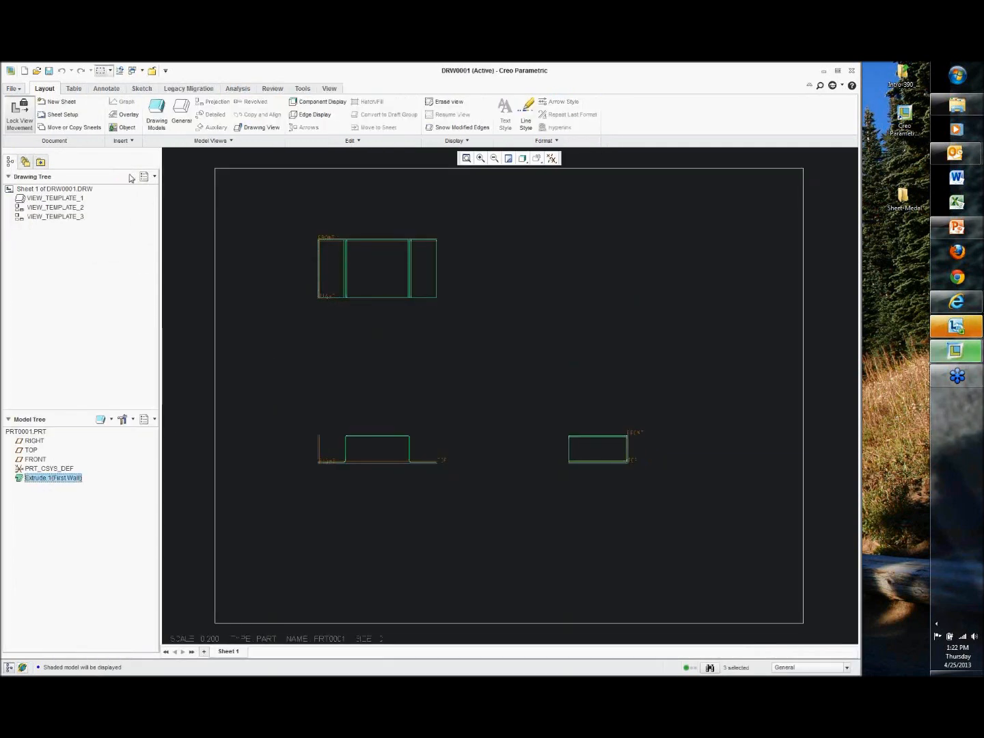
{"action": "left_click", "coordinate": [106, 88]}
{"action": "right_click", "coordinate": [55, 483]}
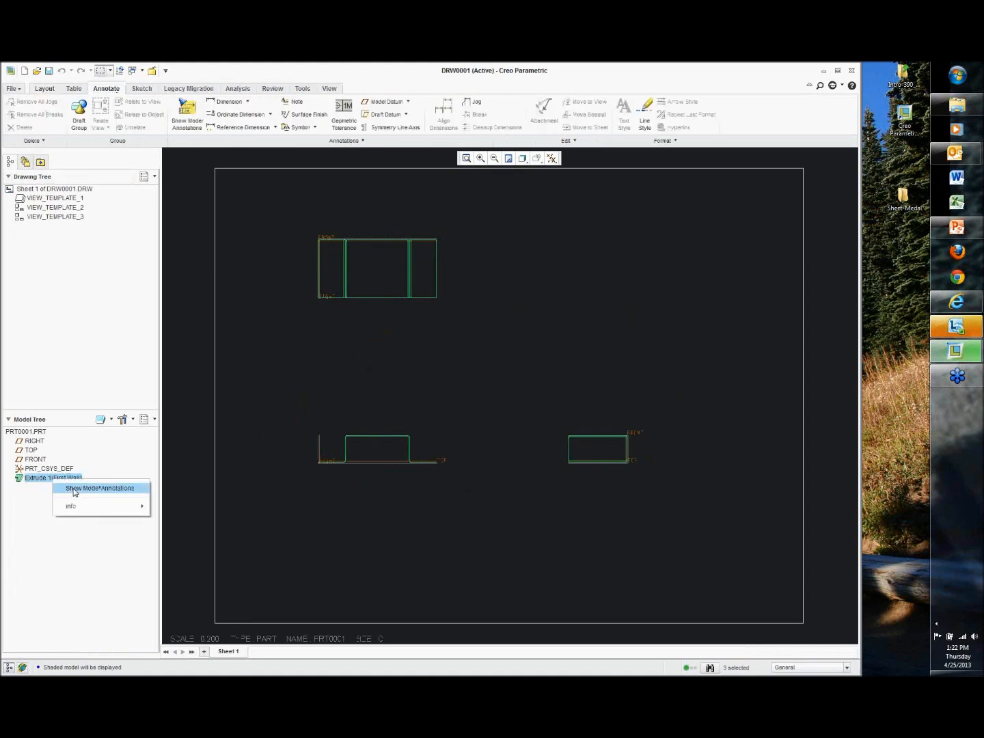
{"action": "left_click", "coordinate": [102, 486]}
{"action": "left_click", "coordinate": [815, 281]}
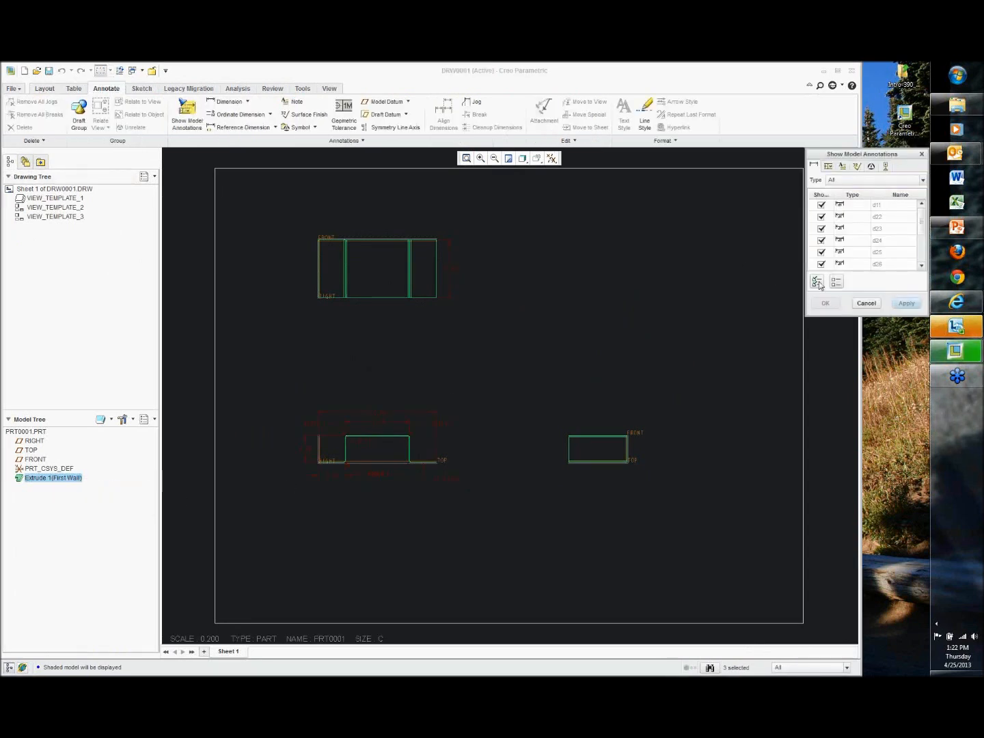
{"action": "left_click", "coordinate": [824, 303]}
{"action": "scroll", "coordinate": [449, 407], "scroll_direction": "up", "scroll_amount": 3}
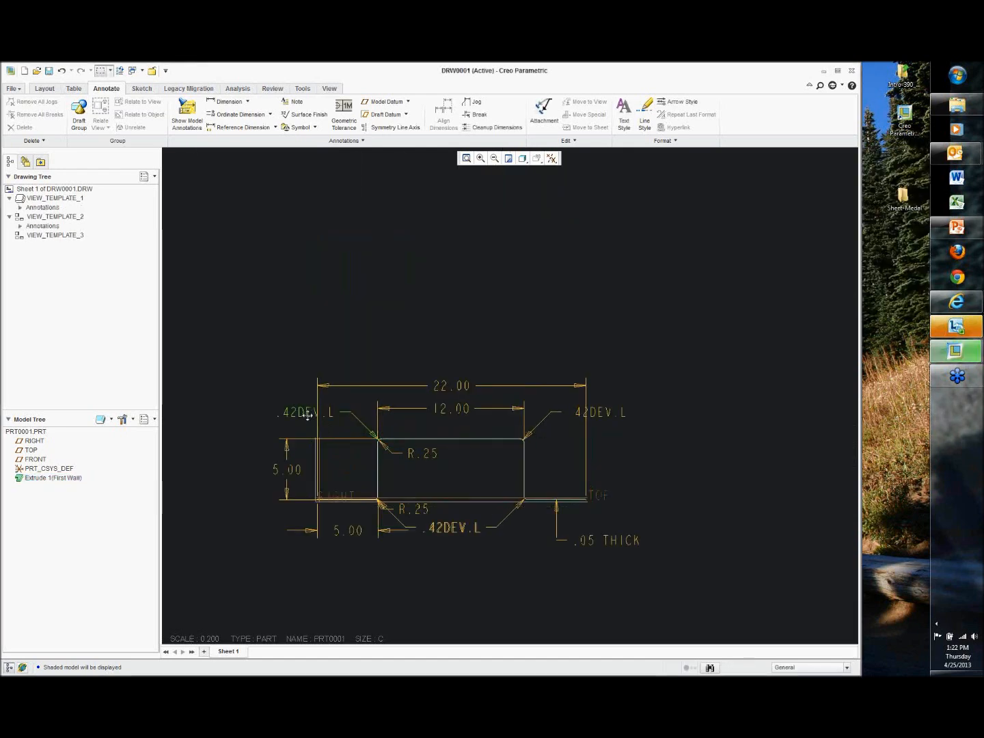
Remove the .42 DEV.L dimension at the upper-left bend of the front view
{"action": "right_click", "coordinate": [317, 321]}
{"action": "left_click", "coordinate": [336, 329]}
{"action": "scroll", "coordinate": [335, 335], "scroll_direction": "down", "scroll_amount": 2}
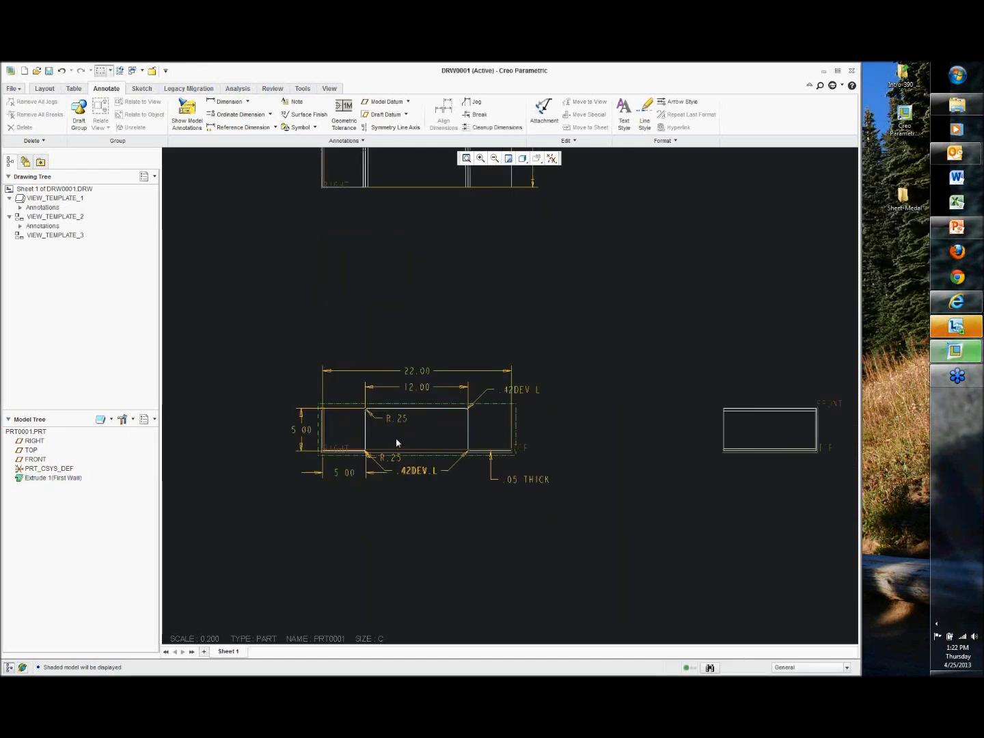
{"action": "scroll", "coordinate": [352, 452], "scroll_direction": "up", "scroll_amount": 5}
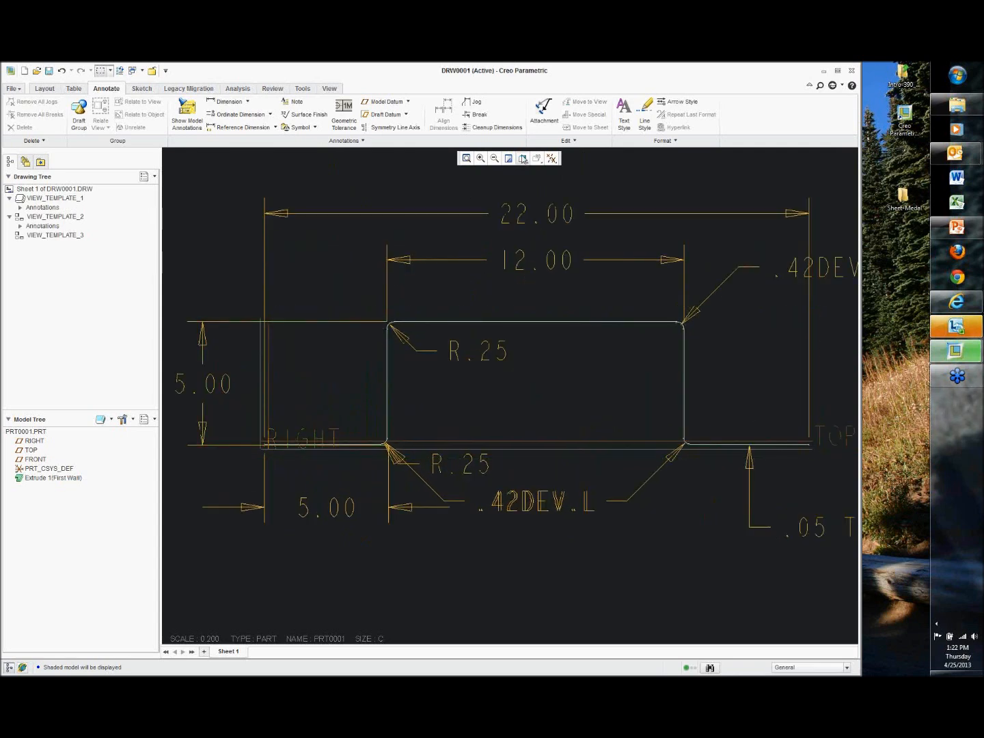
Turn off the datum display in the drawing, including the datum planes
{"action": "left_click", "coordinate": [550, 159]}
{"action": "left_click", "coordinate": [565, 177]}
{"action": "left_click", "coordinate": [553, 176]}
{"action": "left_click", "coordinate": [471, 194]}
{"action": "scroll", "coordinate": [471, 194], "scroll_direction": "down", "scroll_amount": 2}
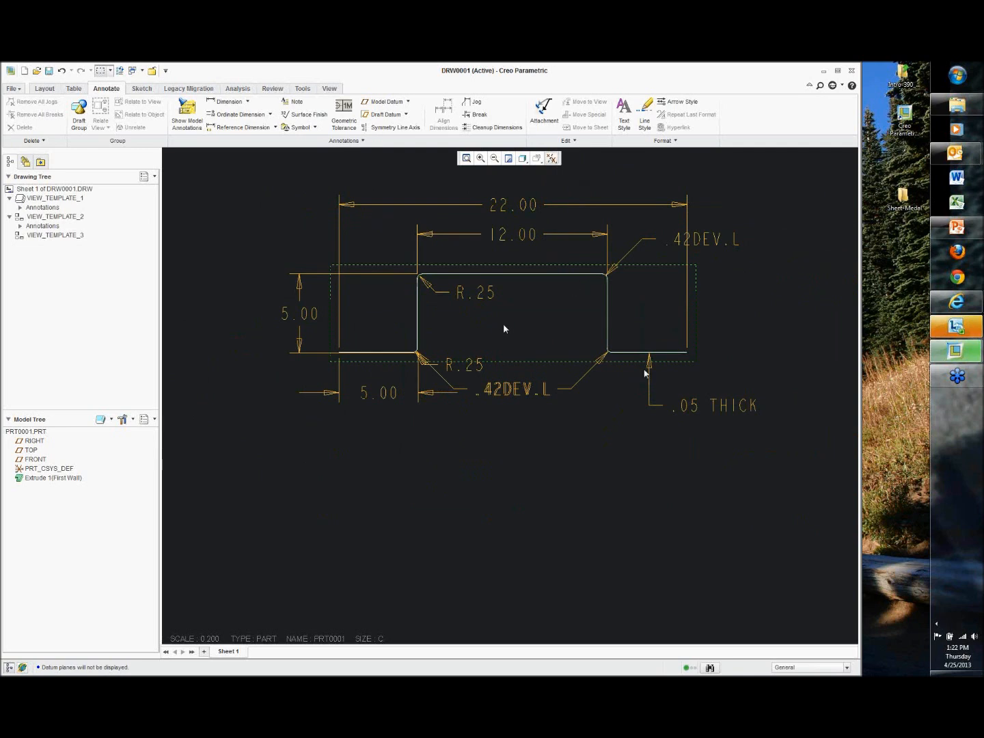
Remove the .42 DEV.L dimension at the upper-right bend of the front view
{"action": "left_click", "coordinate": [718, 239]}
{"action": "right_click", "coordinate": [758, 235]}
{"action": "left_click", "coordinate": [773, 244]}
{"action": "scroll", "coordinate": [752, 257], "scroll_direction": "down", "scroll_amount": 2}
{"action": "scroll", "coordinate": [724, 261], "scroll_direction": "down", "scroll_amount": 2}
{"action": "middle_click_drag", "start_coordinate": [734, 253], "coordinate": [489, 417]}
{"action": "middle_click_drag", "start_coordinate": [571, 366], "coordinate": [520, 357]}
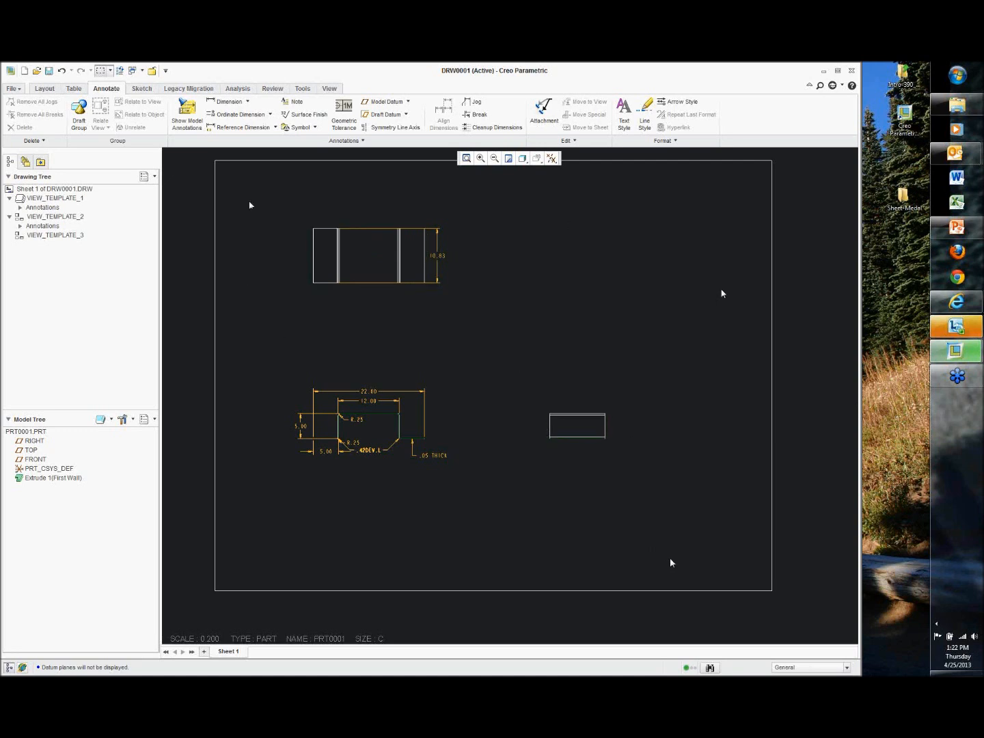
{"action": "middle_click_drag", "start_coordinate": [610, 301], "coordinate": [588, 316]}
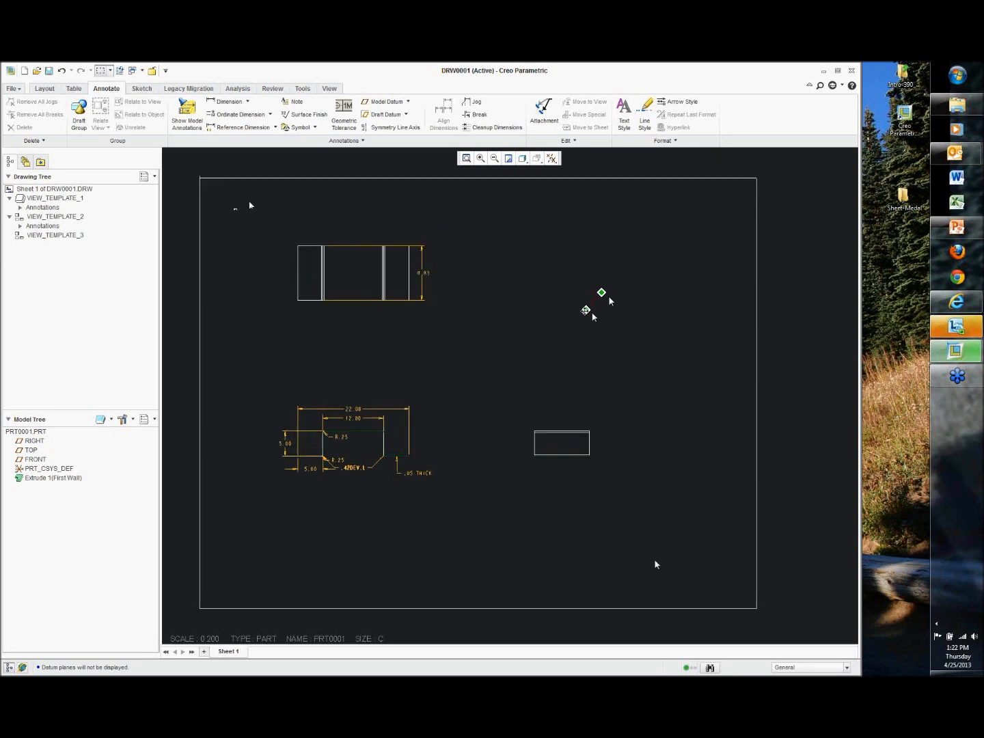
Switch to the PRT0001 part window and create a flat pattern instance named PRT0001_FLAT
{"action": "left_click", "coordinate": [330, 88]}
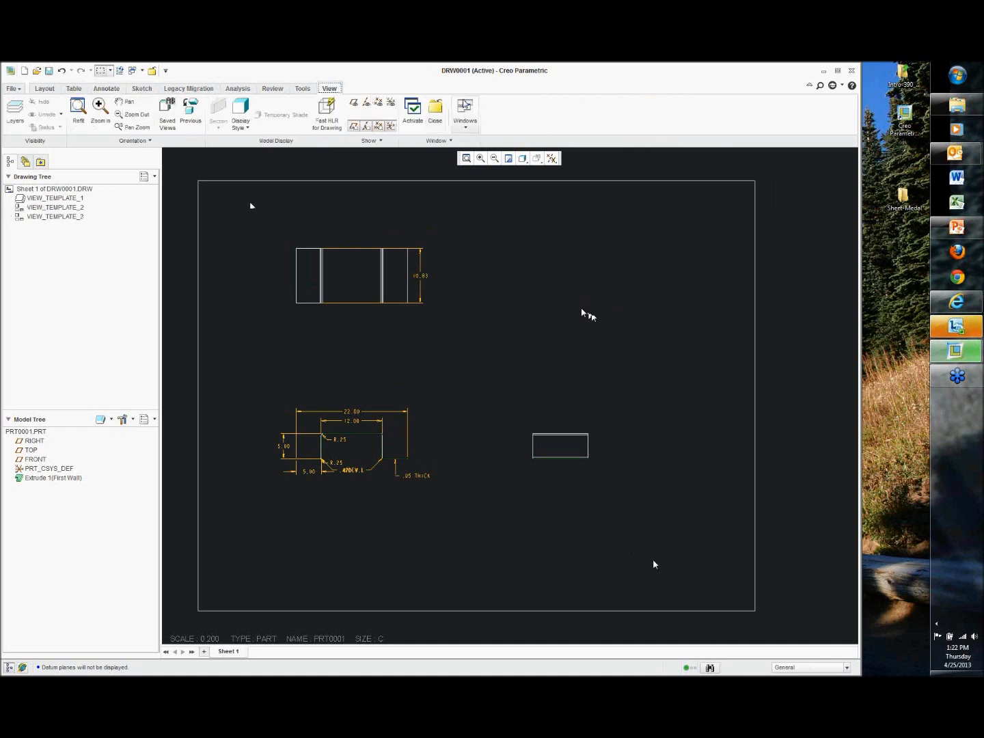
{"action": "left_click", "coordinate": [464, 112]}
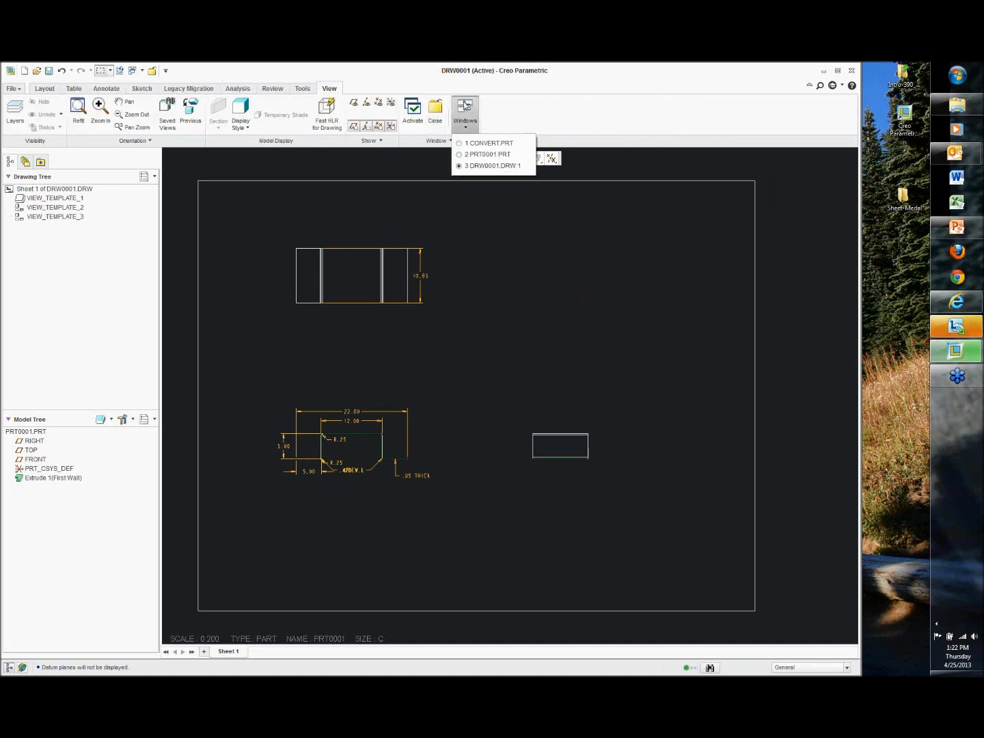
{"action": "left_click", "coordinate": [488, 157]}
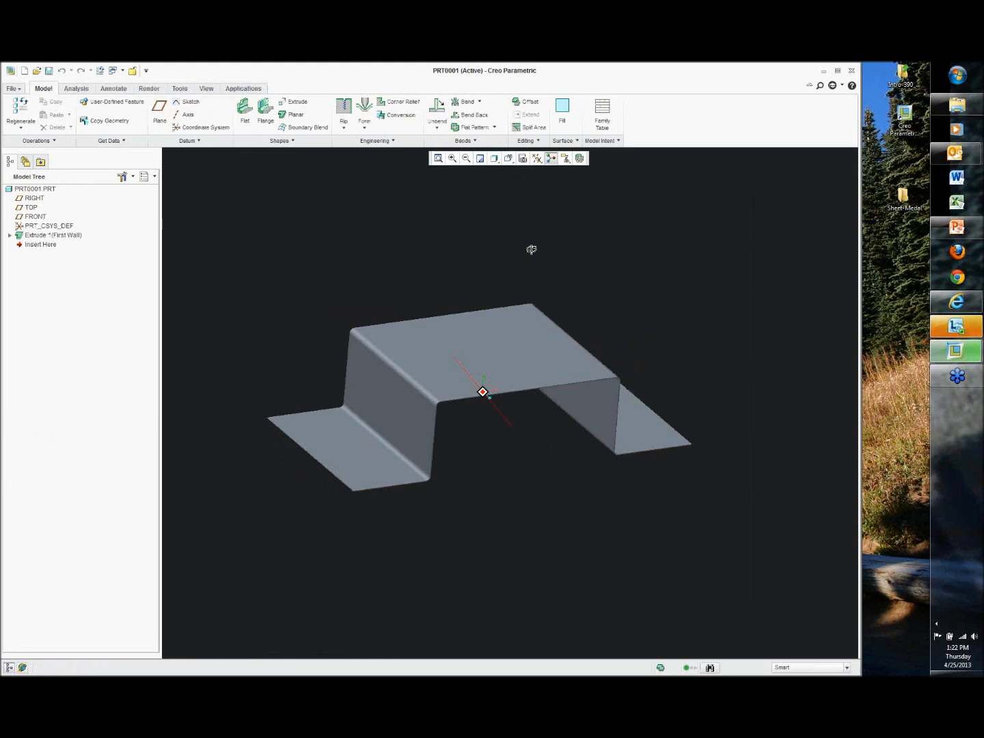
{"action": "middle_click_drag", "start_coordinate": [530, 249], "coordinate": [500, 260]}
{"action": "left_click", "coordinate": [580, 158]}
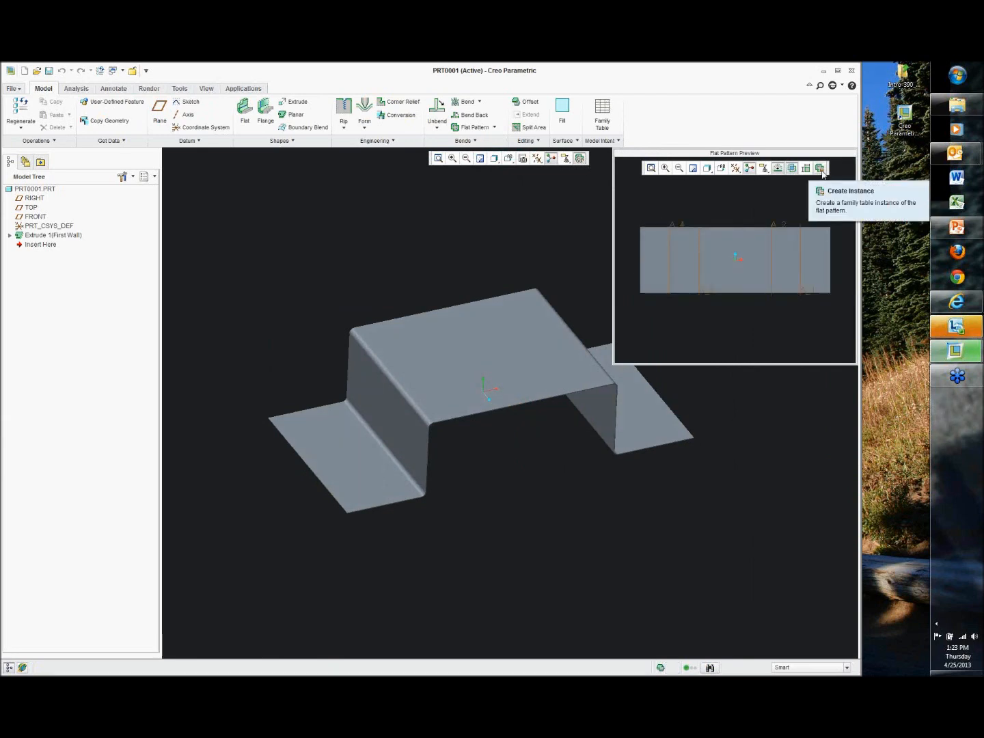
{"action": "left_click", "coordinate": [820, 169]}
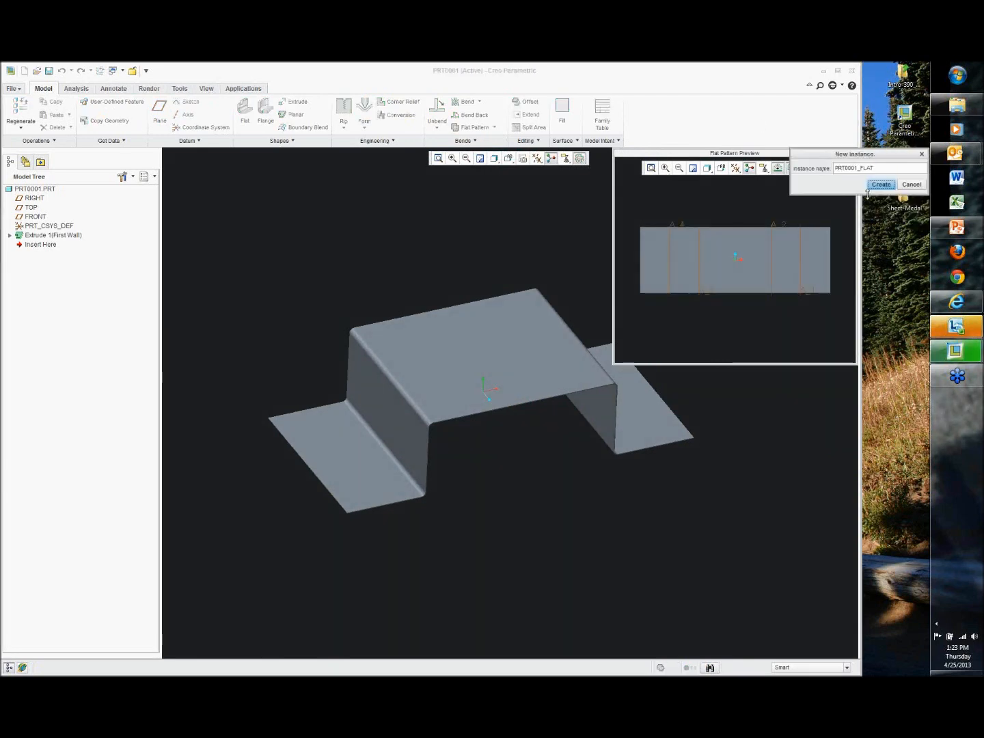
{"action": "left_click", "coordinate": [880, 188]}
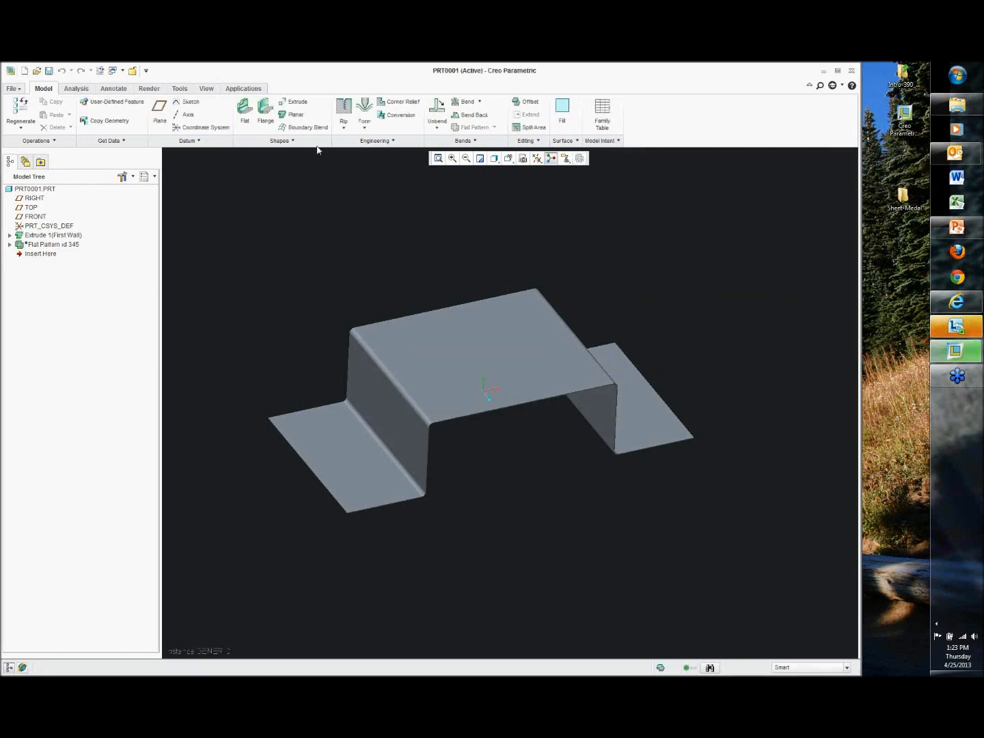
Return to the drawing and add the PRT0001_FLAT instance as a drawing model
{"action": "left_click", "coordinate": [206, 88]}
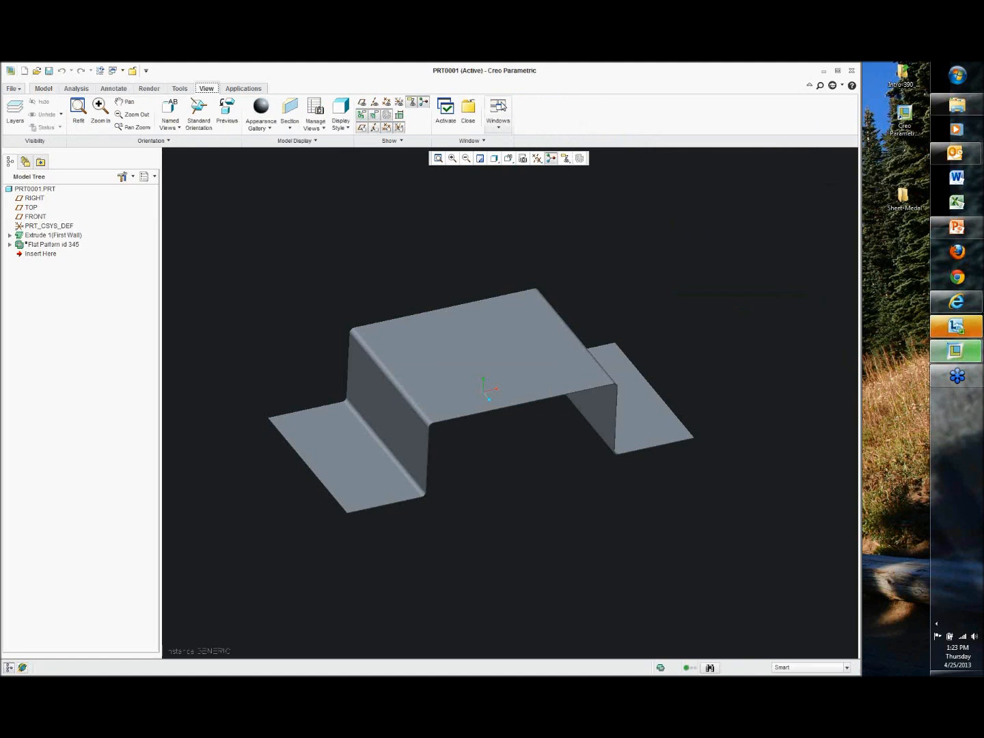
{"action": "left_click", "coordinate": [498, 109]}
{"action": "left_click", "coordinate": [539, 166]}
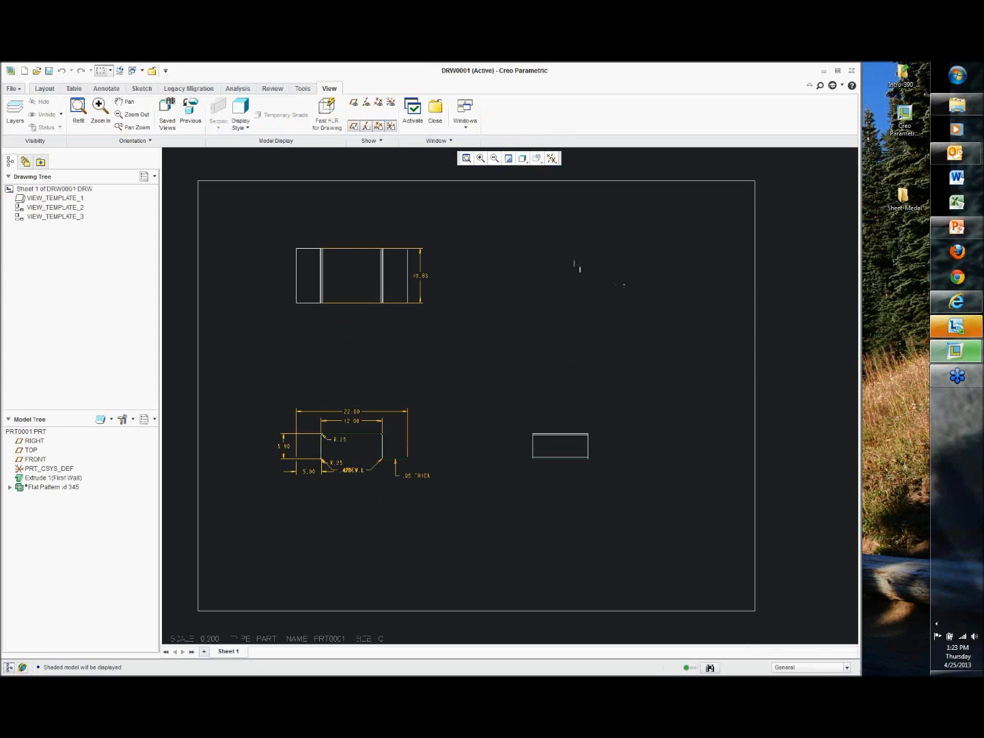
{"action": "left_click", "coordinate": [45, 89]}
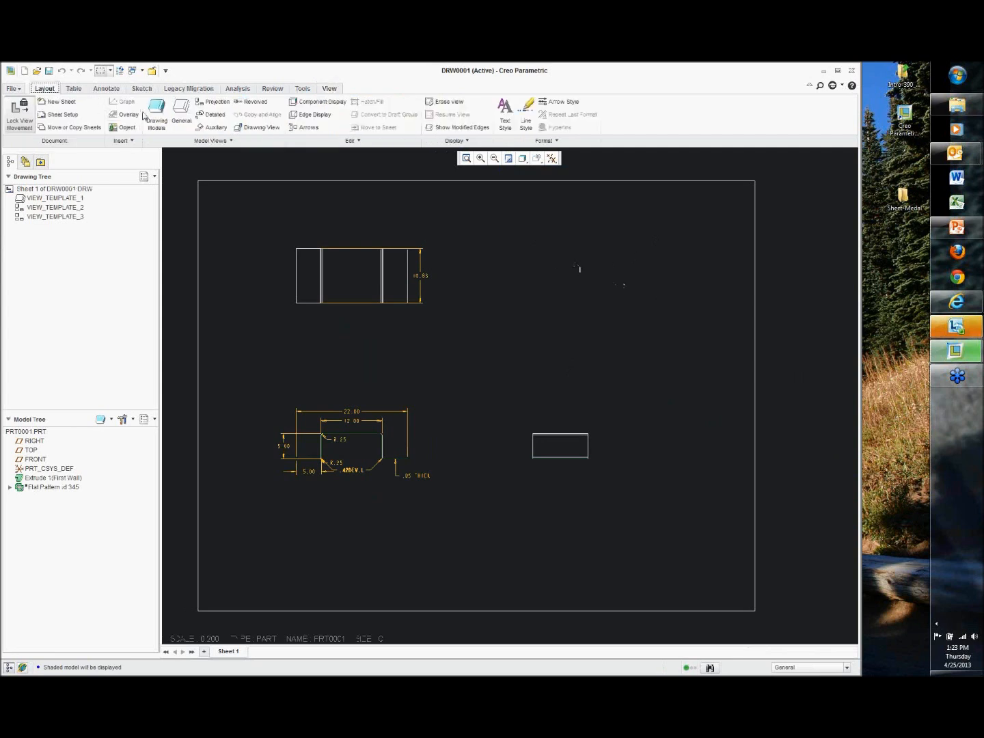
{"action": "left_click", "coordinate": [154, 110]}
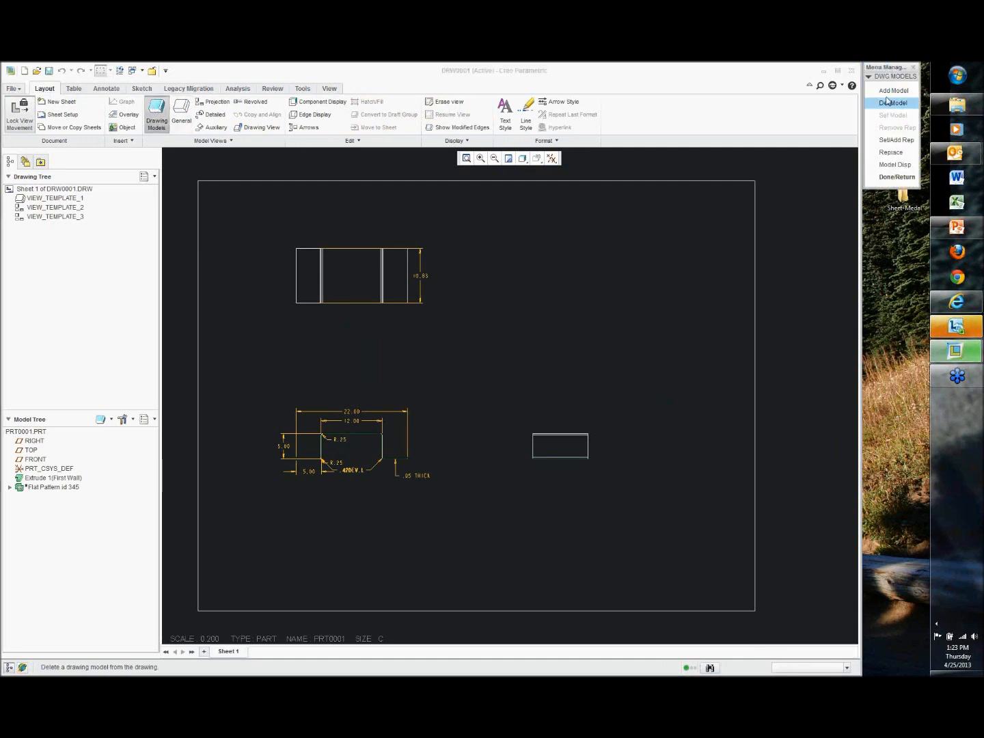
{"action": "left_click", "coordinate": [892, 90]}
{"action": "left_click", "coordinate": [316, 317]}
{"action": "double_click", "coordinate": [382, 317]}
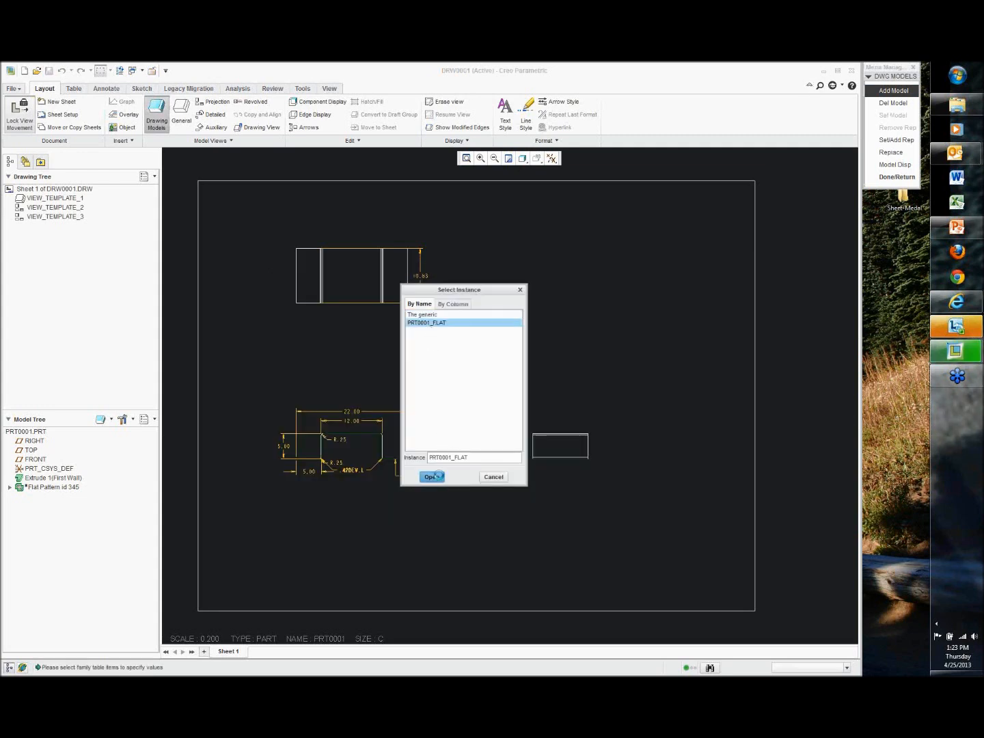
{"action": "left_click", "coordinate": [432, 477]}
{"action": "left_click", "coordinate": [896, 176]}
Insert a general view of the flat pattern in the sheet's upper-right area with TOP orientation
{"action": "right_click", "coordinate": [607, 260]}
{"action": "left_click", "coordinate": [631, 328]}
{"action": "left_click", "coordinate": [455, 421]}
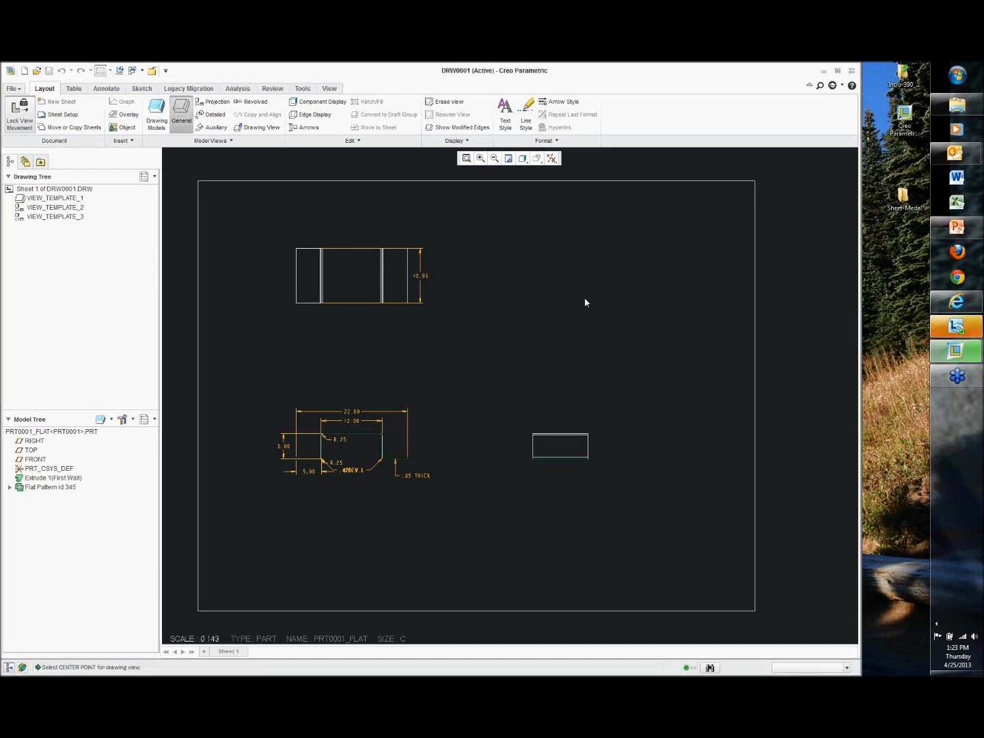
{"action": "left_click", "coordinate": [584, 303]}
{"action": "scroll", "coordinate": [823, 288], "scroll_direction": "down", "scroll_amount": 1}
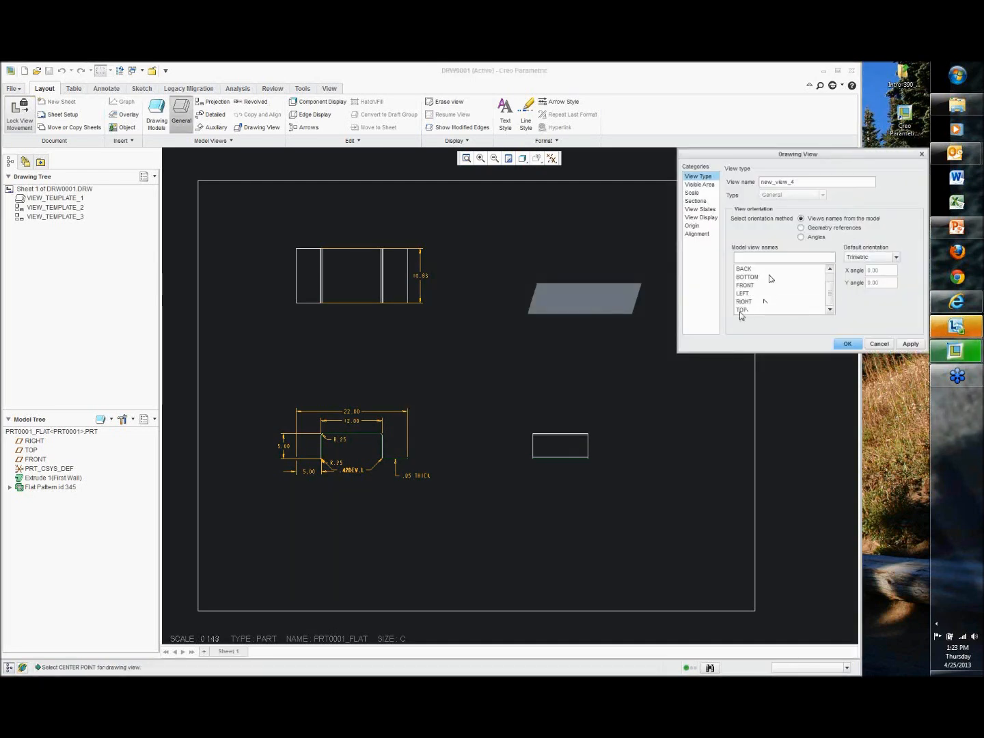
{"action": "left_click", "coordinate": [747, 310]}
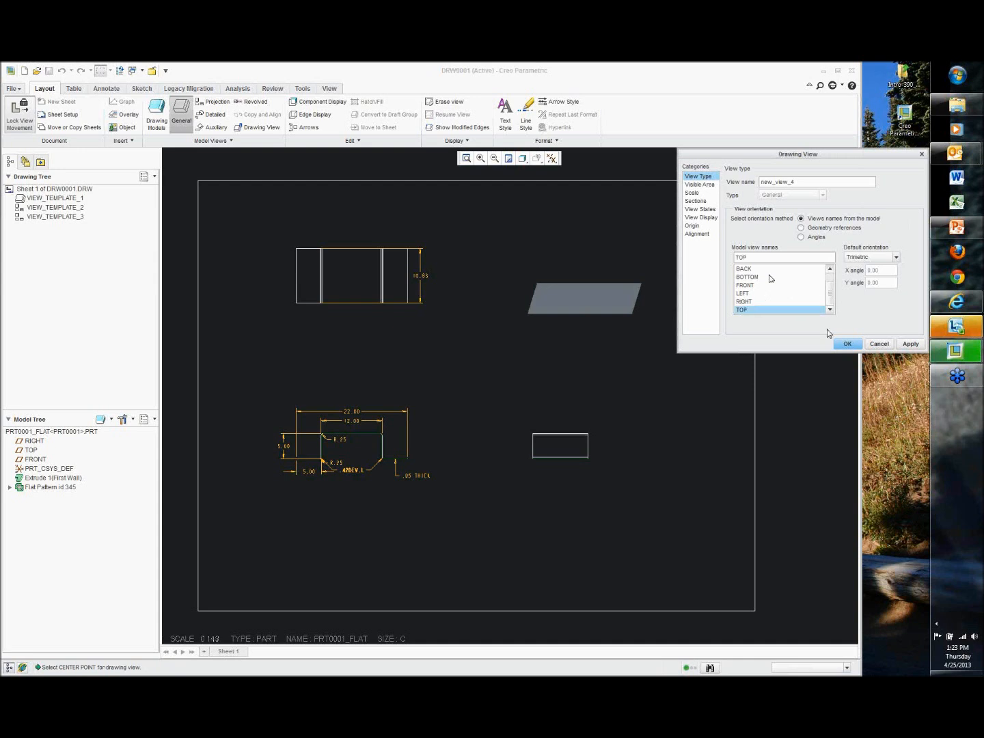
{"action": "left_click", "coordinate": [910, 344]}
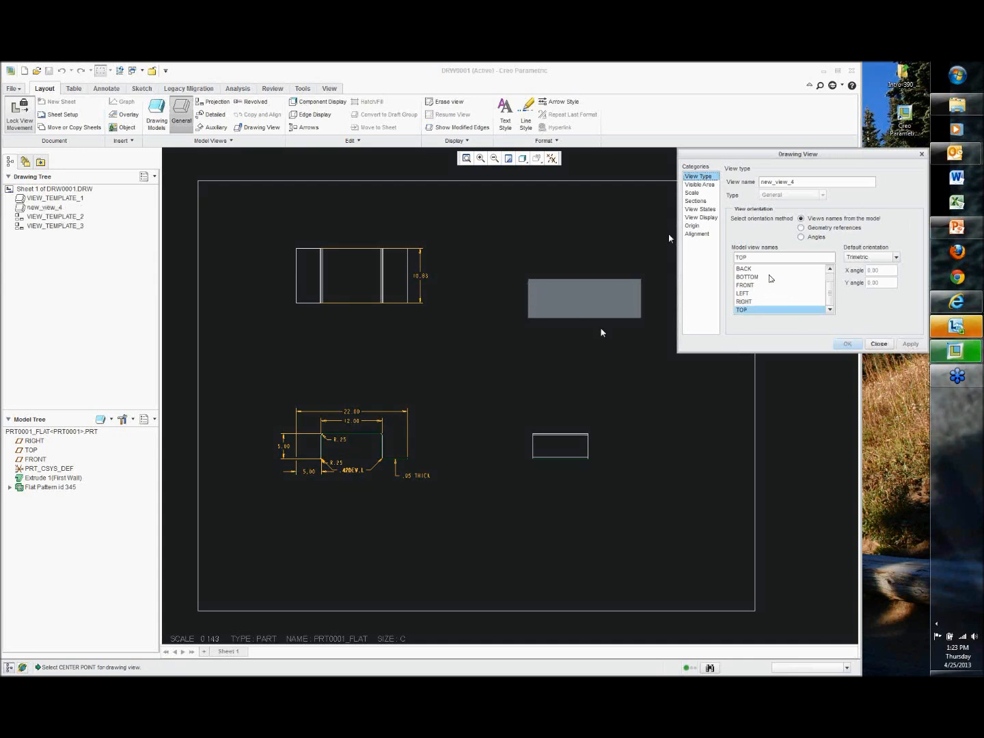
Give the flat pattern view a custom scale of 1.000
{"action": "left_click", "coordinate": [692, 193]}
{"action": "left_click", "coordinate": [729, 193]}
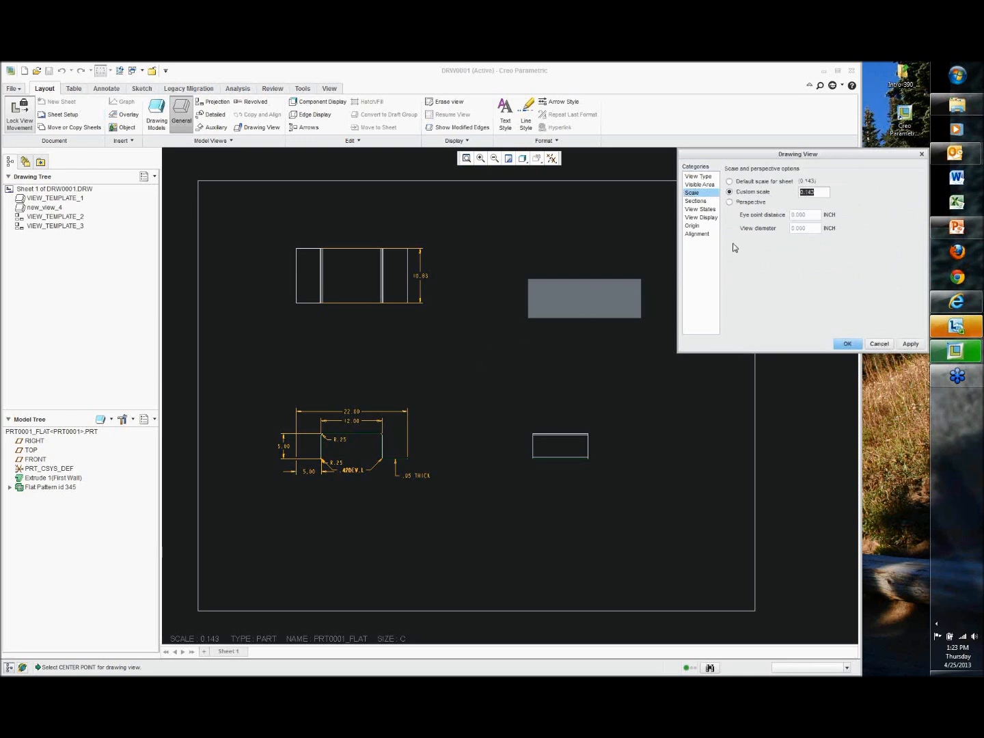
{"action": "type", "text": "1.000"}
{"action": "left_click", "coordinate": [910, 343]}
{"action": "scroll", "coordinate": [658, 335], "scroll_direction": "up", "scroll_amount": 2}
{"action": "middle_click_drag", "start_coordinate": [509, 363], "coordinate": [418, 410]}
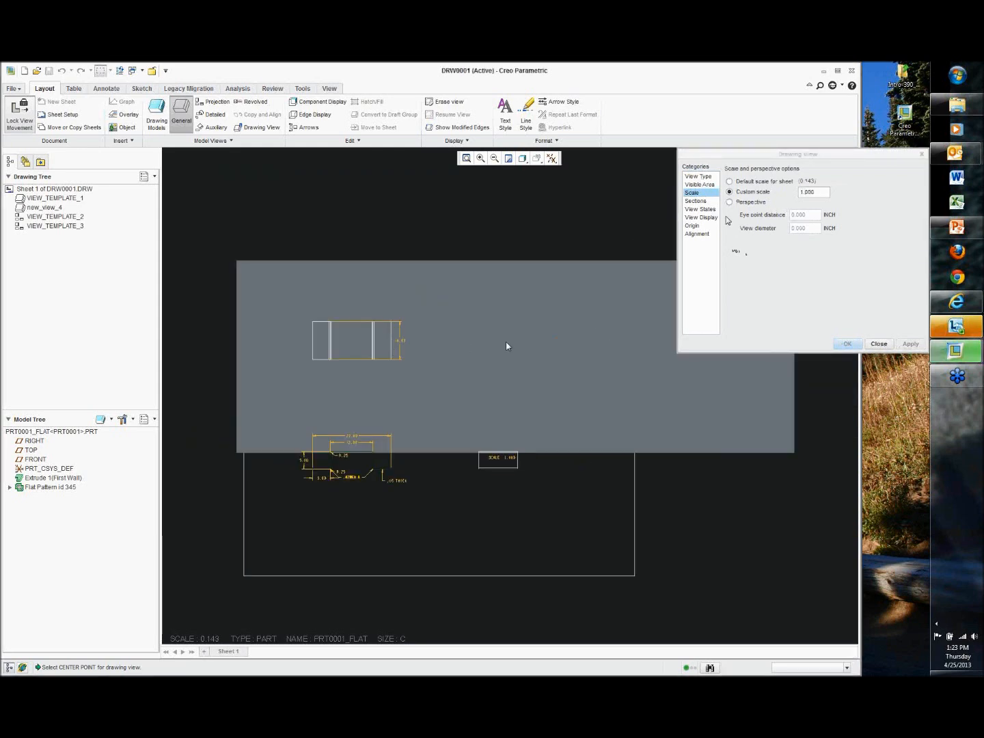
Set the flat pattern view's custom scale to 0.250
{"action": "double_click", "coordinate": [821, 191]}
{"action": "key", "text": "BackSpace"}
{"action": "type", "text": "0.250"}
{"action": "left_click", "coordinate": [908, 344]}
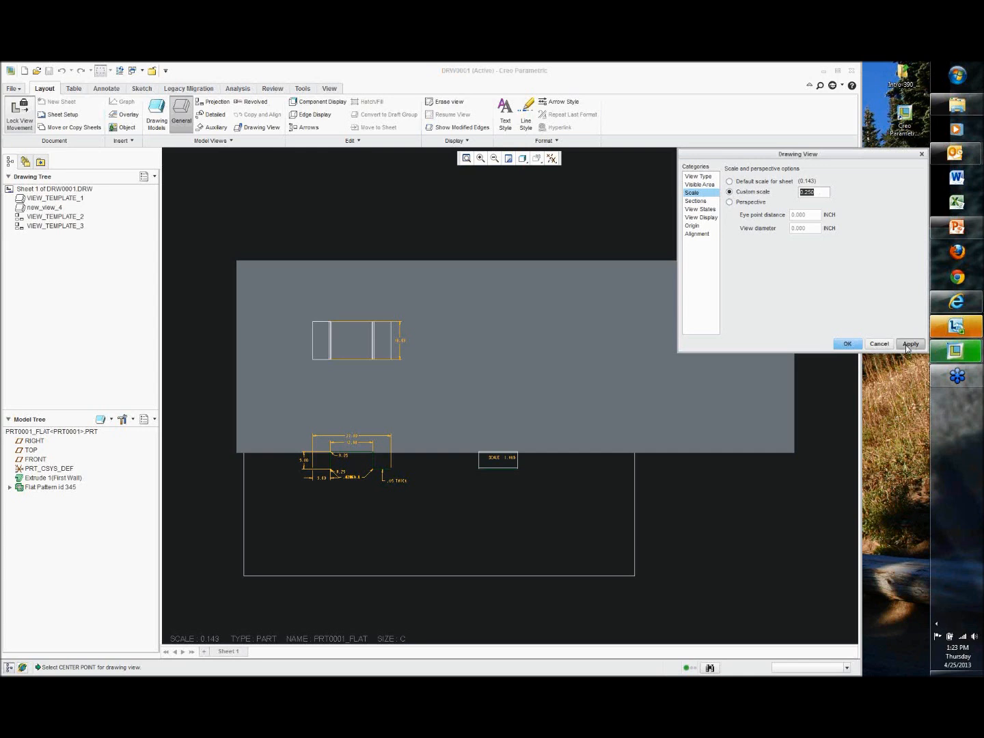
{"action": "scroll", "coordinate": [532, 363], "scroll_direction": "down", "scroll_amount": 2}
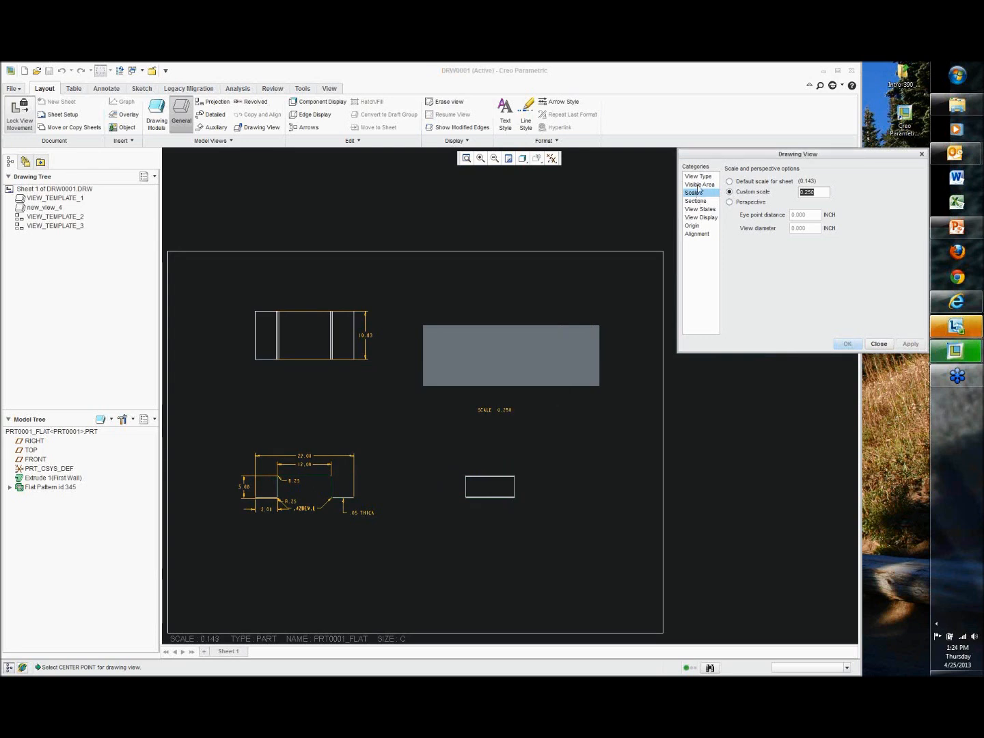
Set the flat pattern view's display style to No Hidden, change its tangent edges display style and finish the view properties
{"action": "left_click", "coordinate": [701, 217]}
{"action": "left_click", "coordinate": [796, 192]}
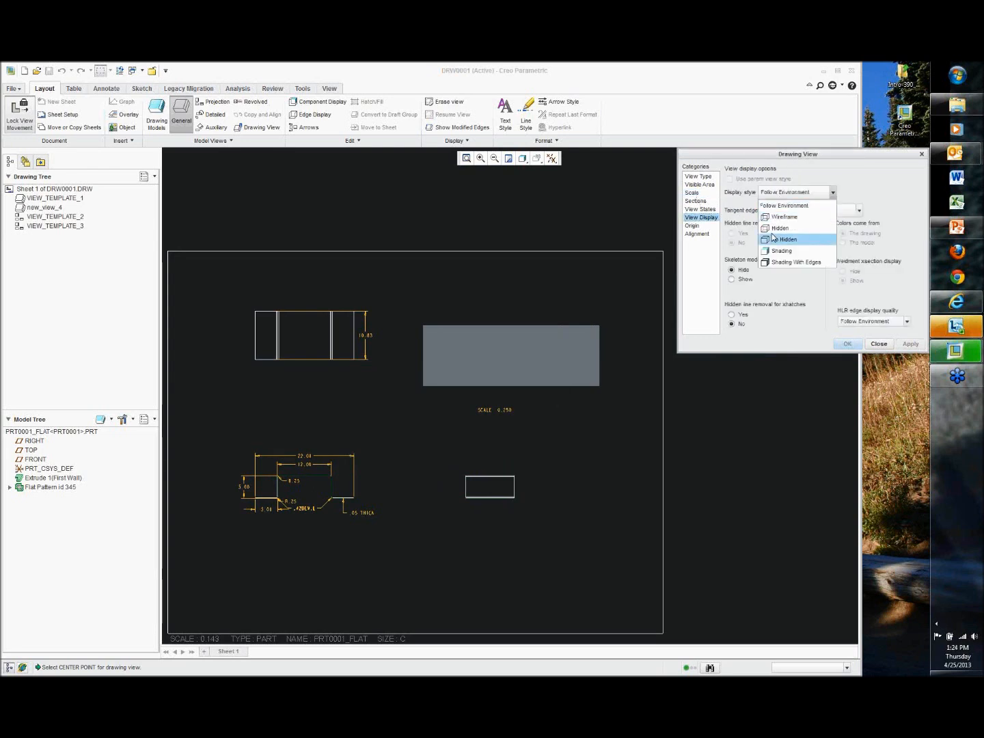
{"action": "left_click", "coordinate": [775, 238]}
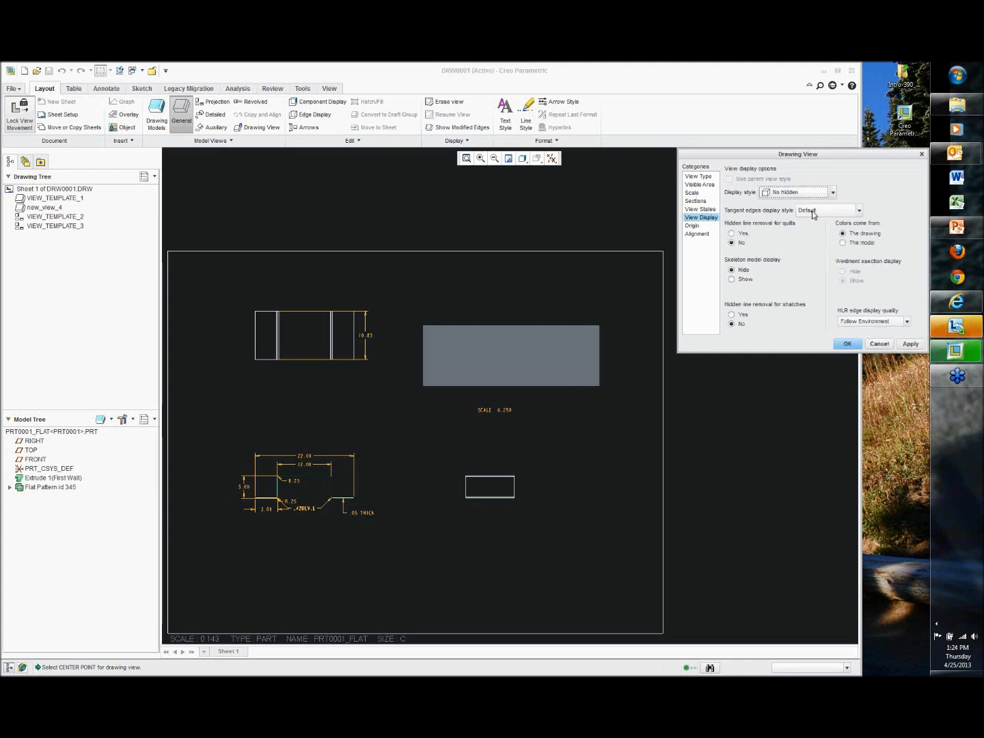
{"action": "left_click", "coordinate": [813, 211]}
{"action": "left_click", "coordinate": [819, 257]}
{"action": "left_click", "coordinate": [912, 344]}
{"action": "left_click", "coordinate": [883, 343]}
{"action": "scroll", "coordinate": [643, 349], "scroll_direction": "up", "scroll_amount": 2}
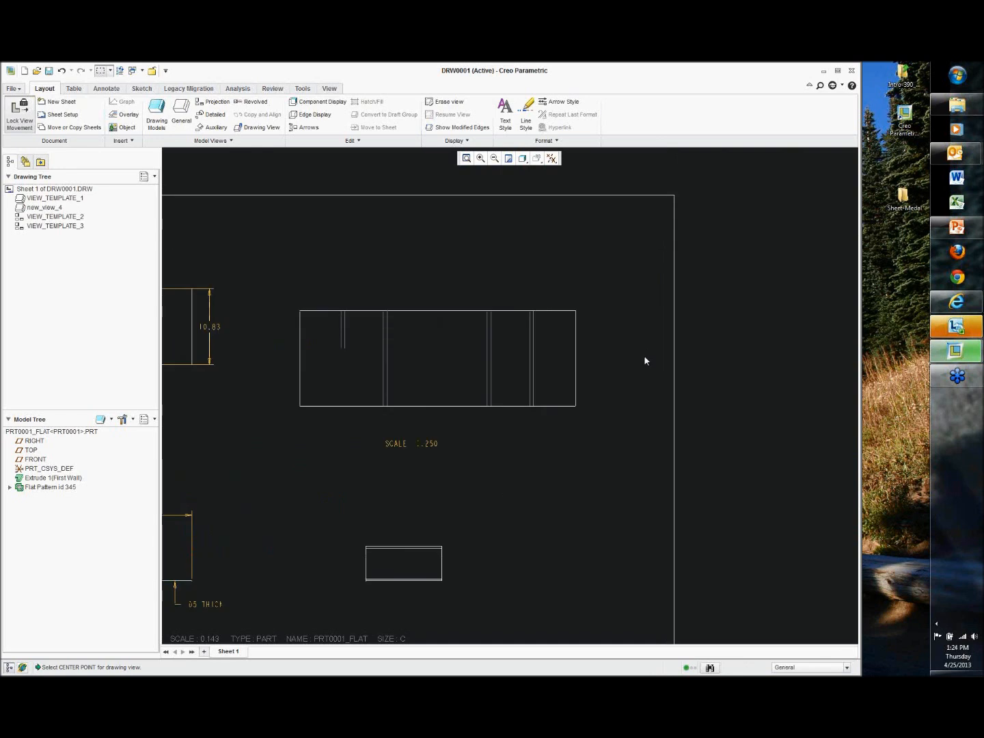
Show all the model's bend axes in the flat pattern view through Show Model Annotations
{"action": "left_click", "coordinate": [105, 88]}
{"action": "left_click", "coordinate": [187, 115]}
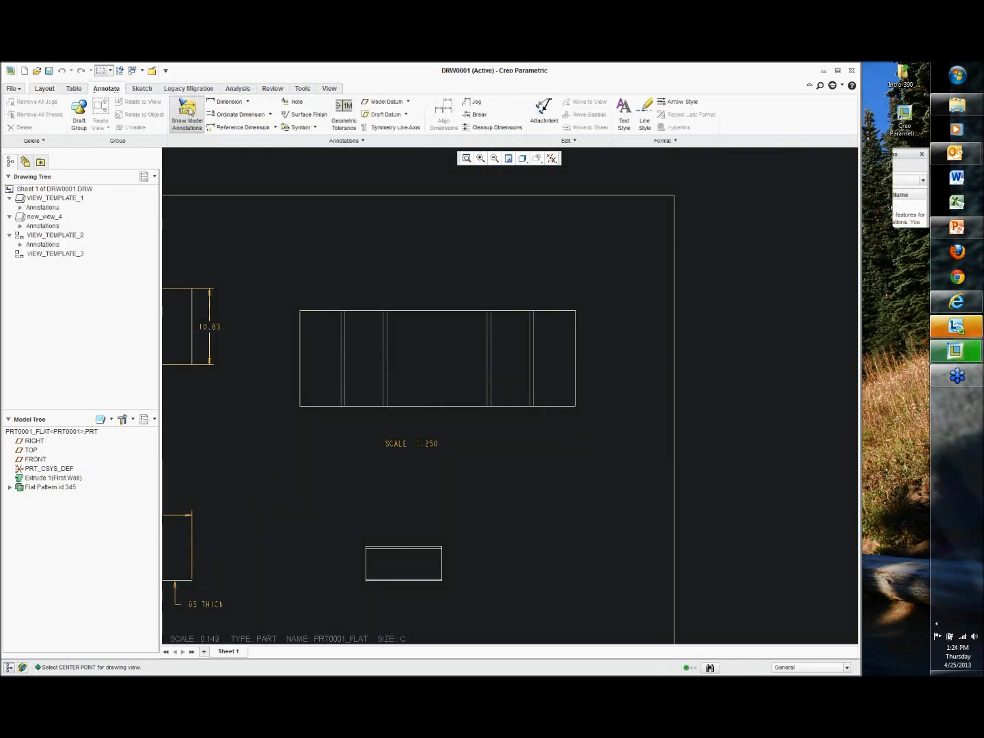
{"action": "left_click", "coordinate": [576, 349]}
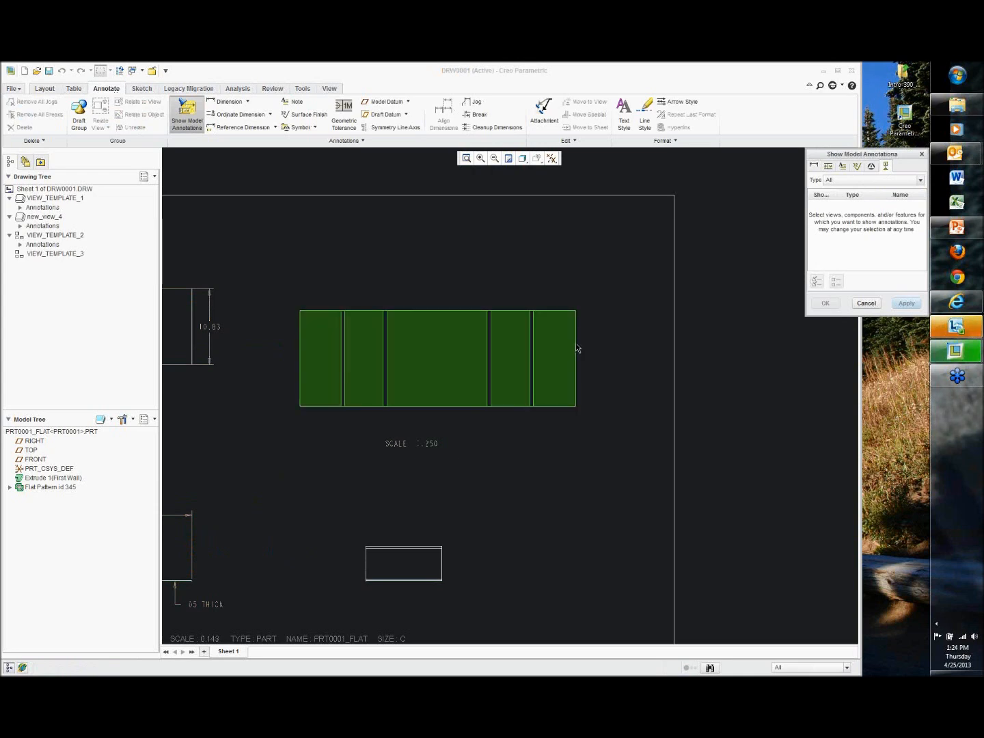
{"action": "left_click", "coordinate": [580, 339]}
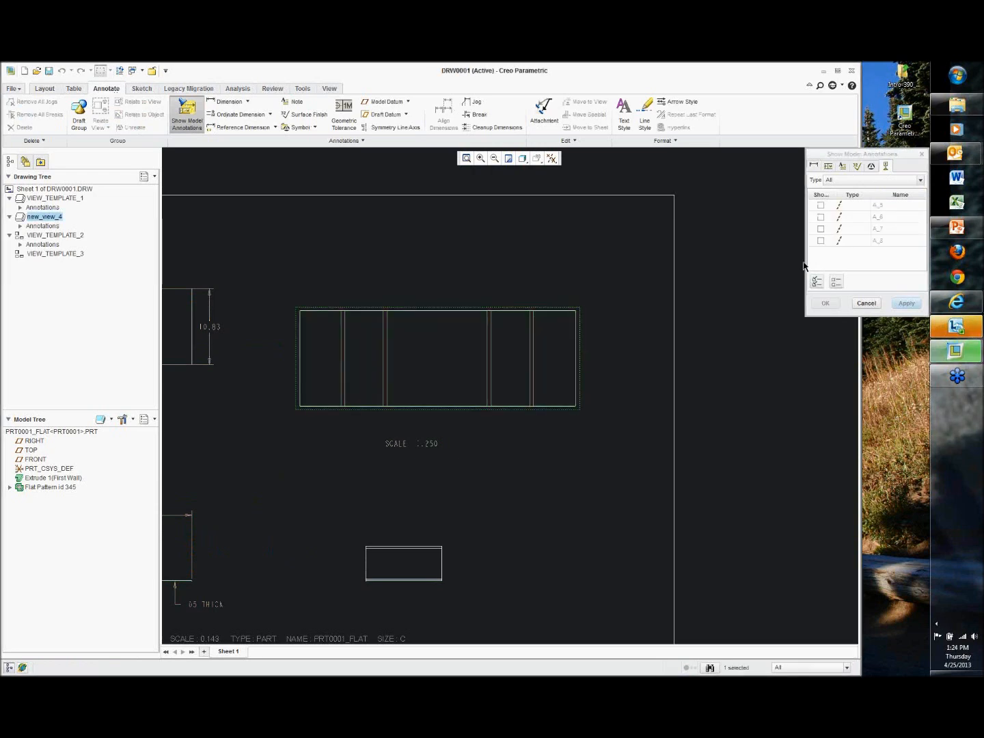
{"action": "left_click", "coordinate": [816, 281]}
{"action": "left_click", "coordinate": [825, 304]}
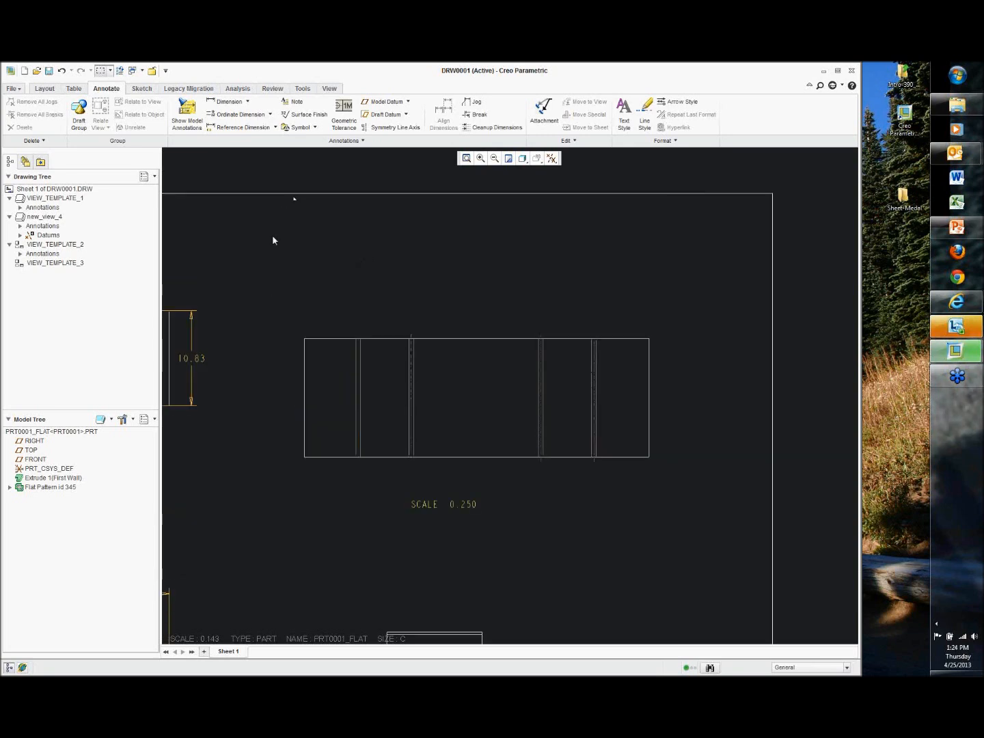
Add a reference dimension for the flat pattern's overall length, placed above the view between its two outer vertical edges
{"action": "scroll", "coordinate": [473, 400], "scroll_direction": "up", "scroll_amount": 2}
{"action": "middle_click_drag", "start_coordinate": [354, 346], "coordinate": [488, 274]}
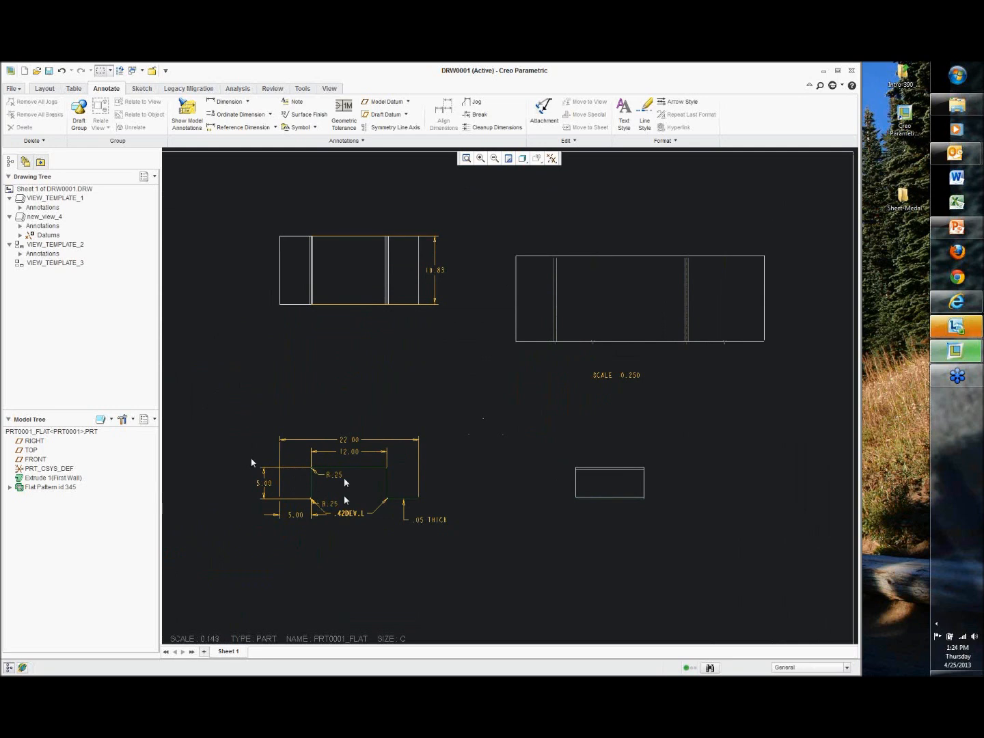
{"action": "scroll", "coordinate": [255, 463], "scroll_direction": "down", "scroll_amount": 2}
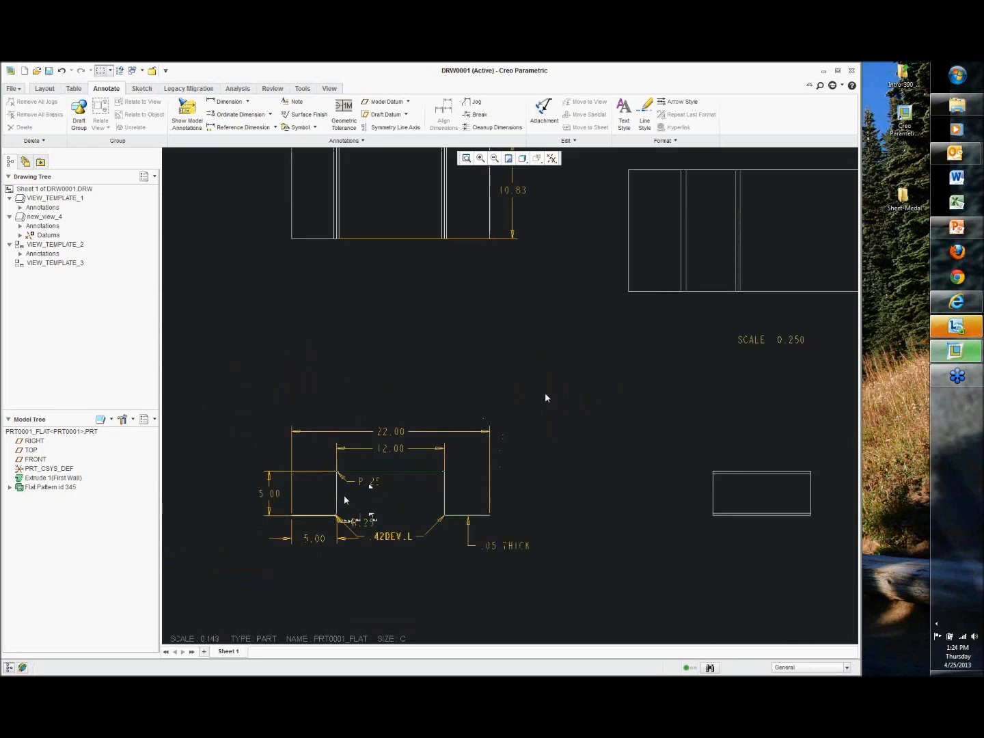
{"action": "middle_click_drag", "start_coordinate": [620, 355], "coordinate": [448, 440]}
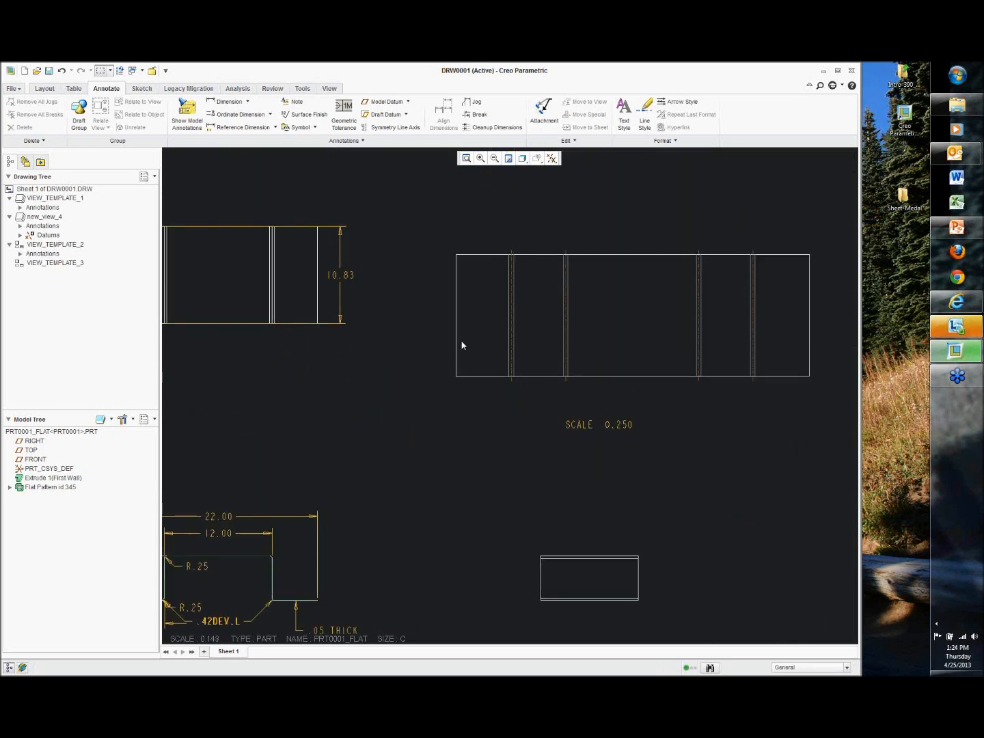
{"action": "middle_click_drag", "start_coordinate": [786, 317], "coordinate": [676, 360]}
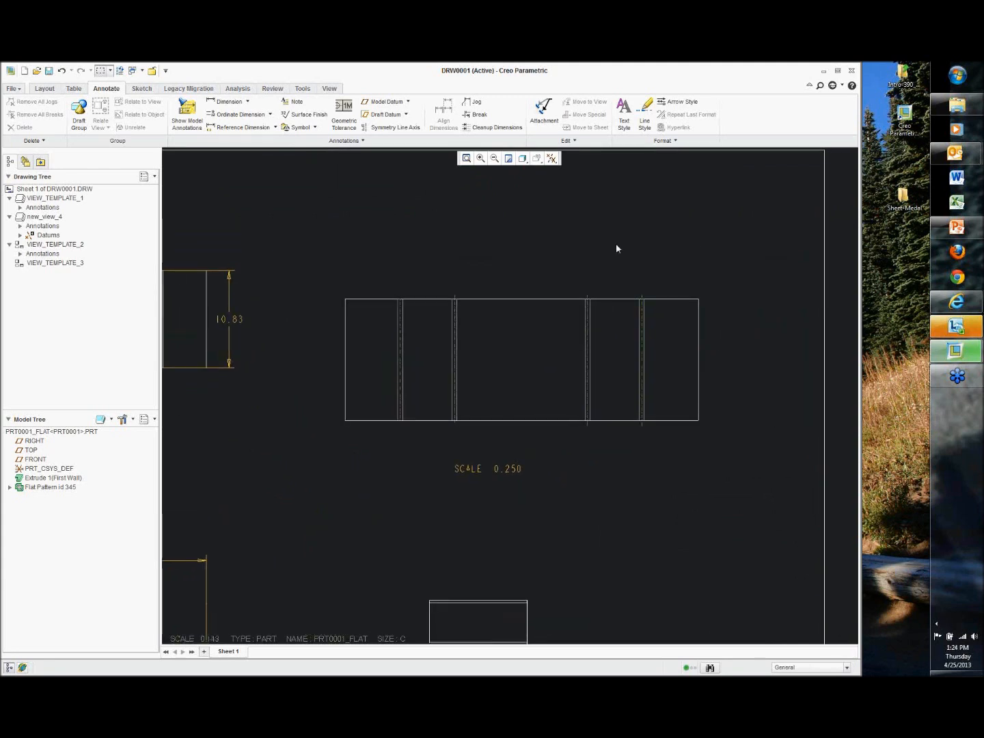
{"action": "left_click", "coordinate": [236, 126]}
{"action": "left_click", "coordinate": [347, 340]}
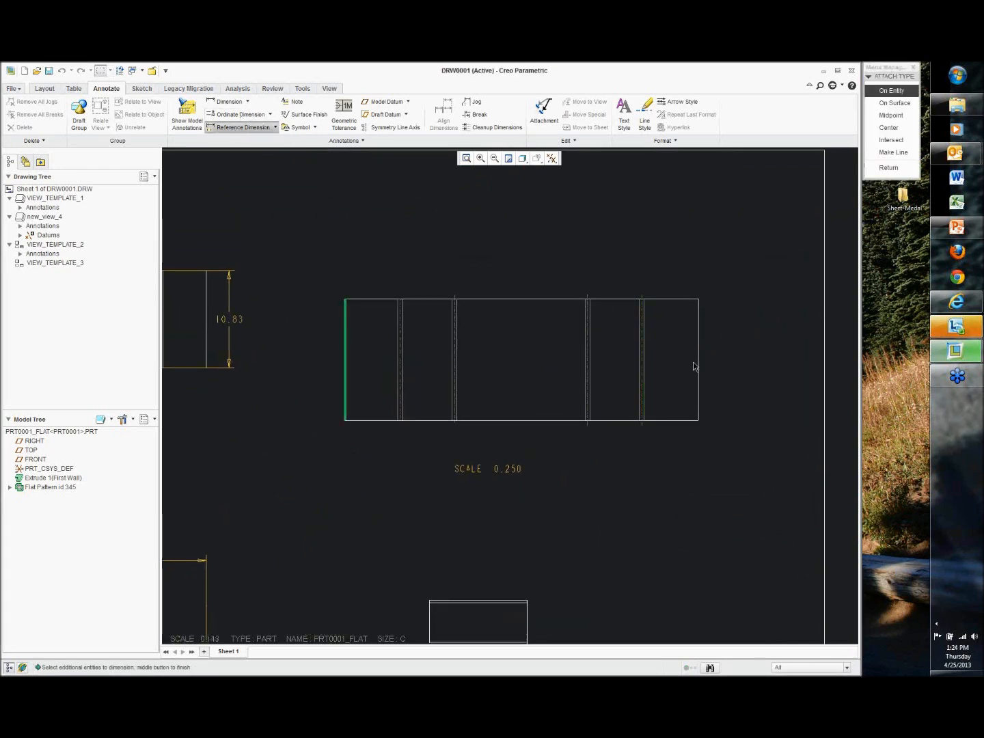
{"action": "left_click", "coordinate": [698, 367], "text": "ctrl"}
{"action": "middle_click", "coordinate": [561, 251]}
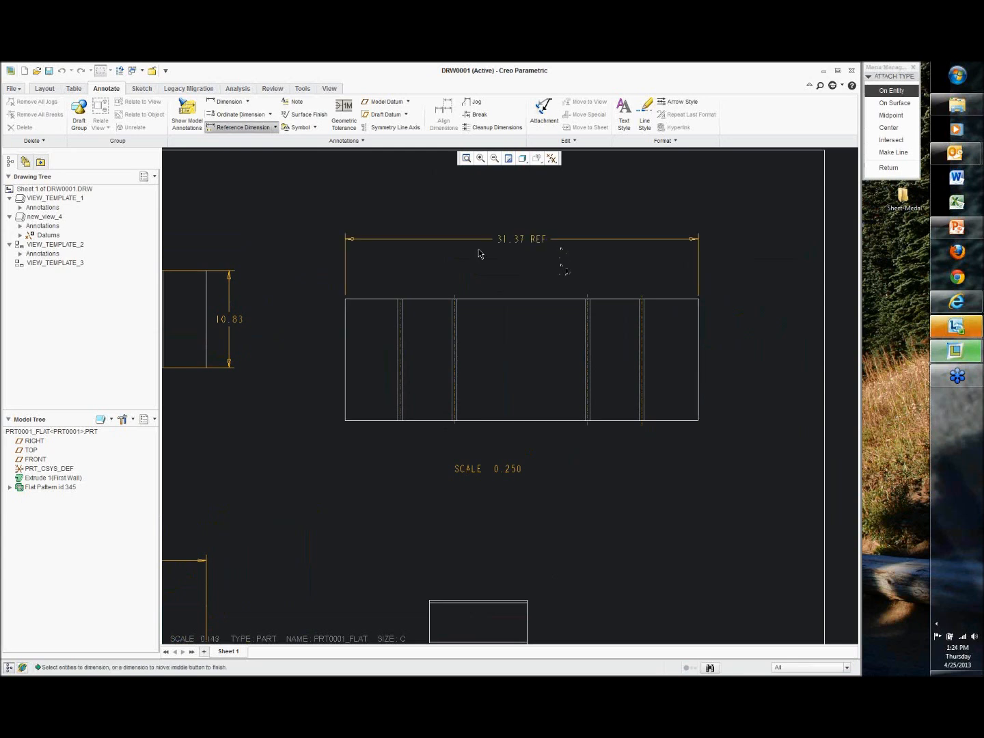
Add reference dimensions from the flat pattern's left edge to the first and second bend axes, placed above the view
{"action": "left_click", "coordinate": [346, 351]}
{"action": "left_click", "coordinate": [399, 329], "text": "ctrl"}
{"action": "middle_click", "coordinate": [383, 287]}
{"action": "left_click", "coordinate": [347, 340]}
{"action": "left_click", "coordinate": [455, 326], "text": "ctrl"}
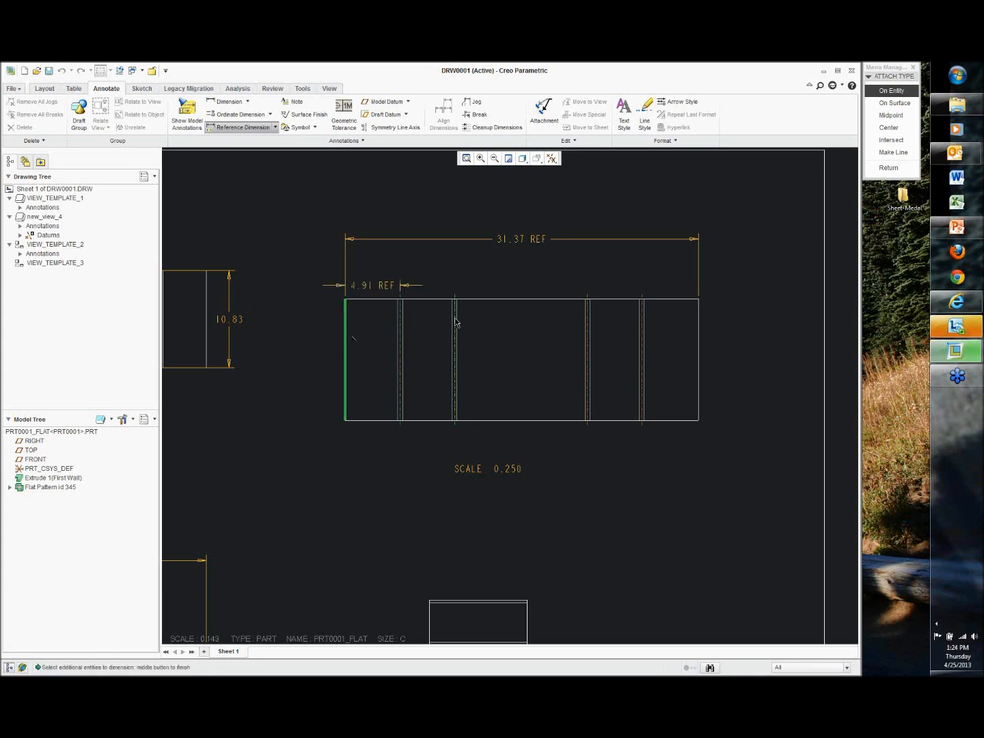
{"action": "middle_click", "coordinate": [410, 267]}
Add reference dimensions from the flat pattern's left edge to the third and fourth bend axes, placed above the view
{"action": "left_click", "coordinate": [354, 335]}
{"action": "middle_click", "coordinate": [496, 267]}
{"action": "left_click", "coordinate": [347, 366]}
{"action": "left_click", "coordinate": [642, 339], "text": "ctrl"}
{"action": "middle_click", "coordinate": [612, 258]}
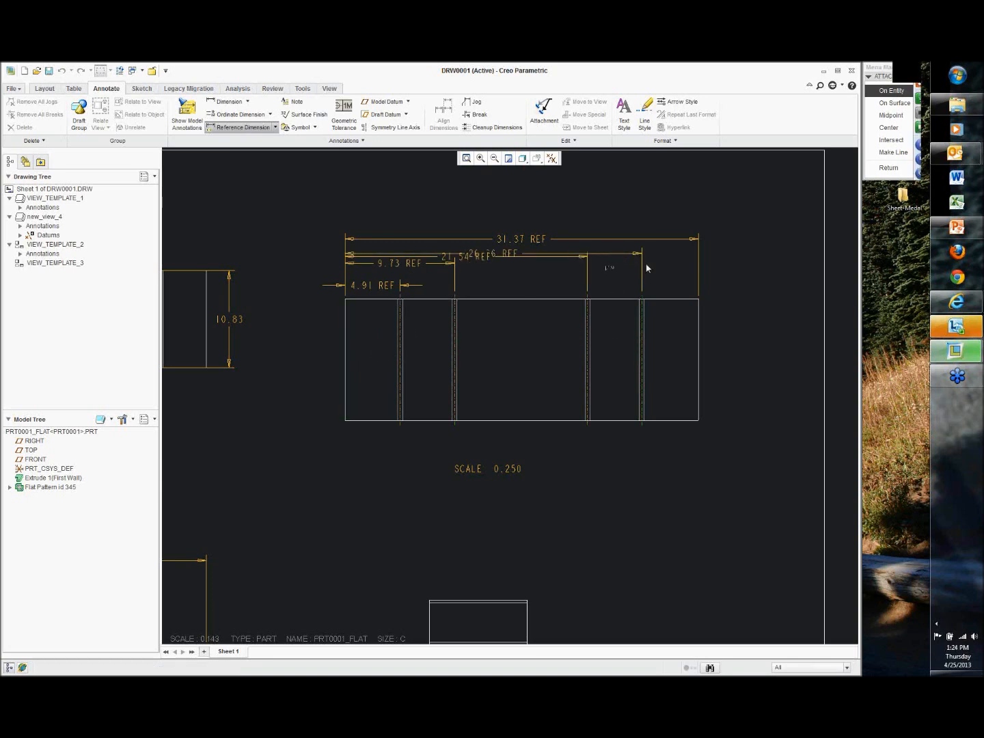
Space out the stacked reference dimensions above the flat pattern view so that their texts do not overlap
{"action": "middle_click", "coordinate": [646, 268]}
{"action": "left_click_drag", "start_coordinate": [522, 242], "coordinate": [536, 209]}
{"action": "left_click", "coordinate": [551, 203]}
{"action": "left_click", "coordinate": [526, 217]}
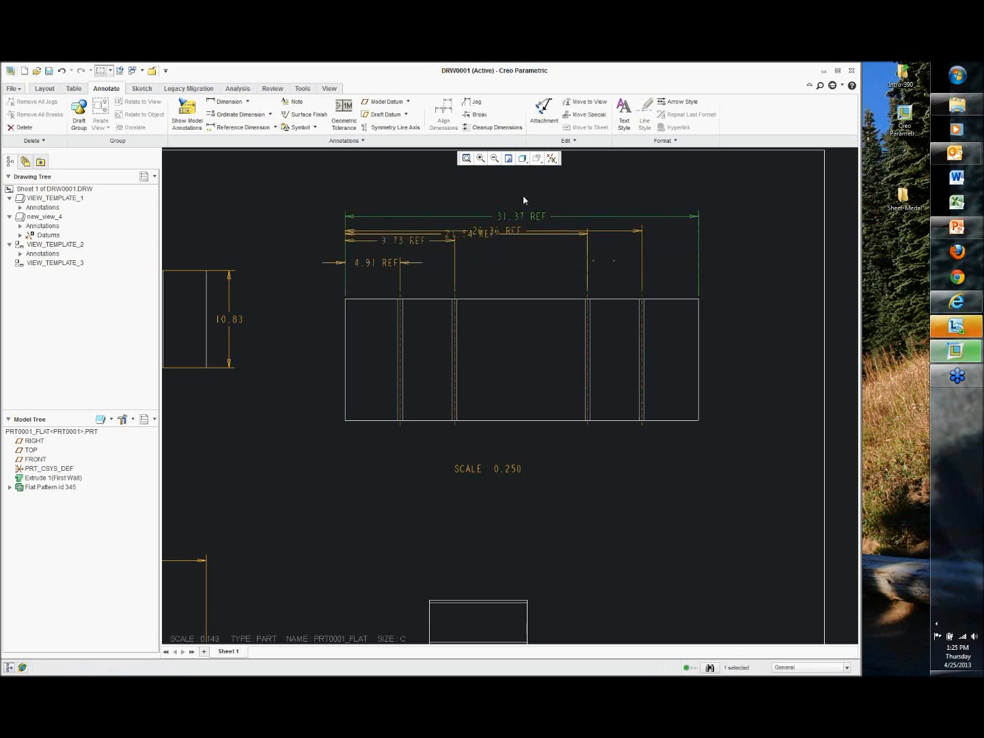
{"action": "left_click_drag", "start_coordinate": [521, 214], "coordinate": [474, 225]}
{"action": "left_click", "coordinate": [501, 258]}
{"action": "middle_click_drag", "start_coordinate": [501, 261], "coordinate": [496, 264]}
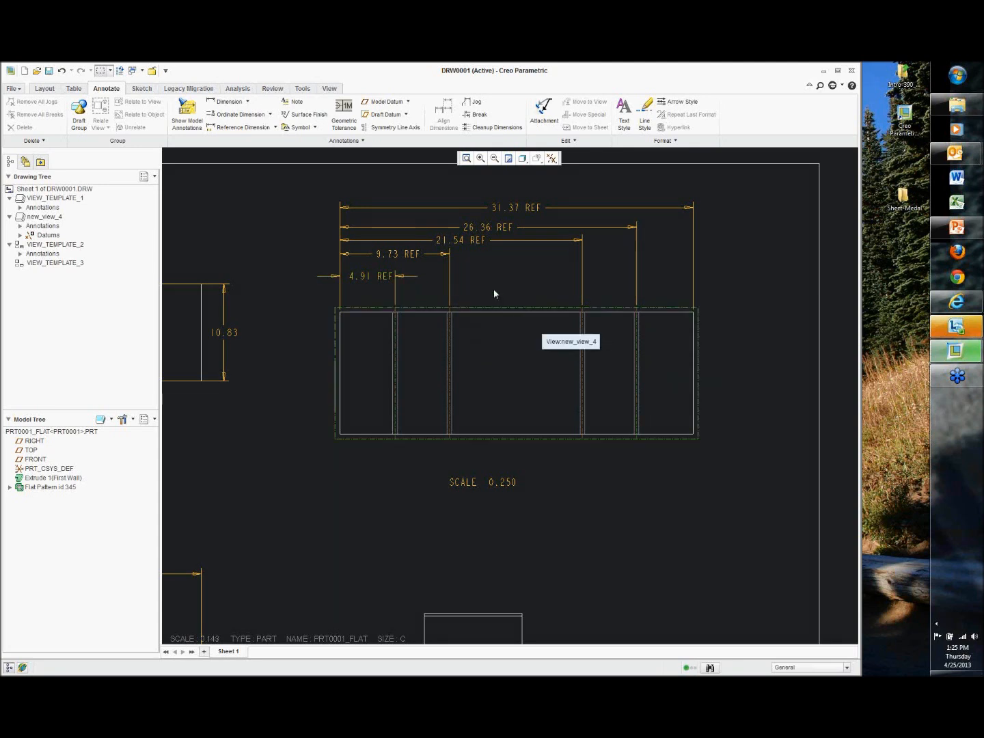
Change the color scheme to Windows 7 Basic to dismiss the performance warning and return to the whole drawing sheet
{"action": "middle_click_drag", "start_coordinate": [317, 384], "coordinate": [448, 375]}
{"action": "mouse_move", "coordinate": [350, 425]}
{"action": "middle_mouse_down"}
{"action": "mouse_move", "coordinate": [488, 317]}
{"action": "mouse_move", "coordinate": [246, 493]}
{"action": "middle_mouse_up"}
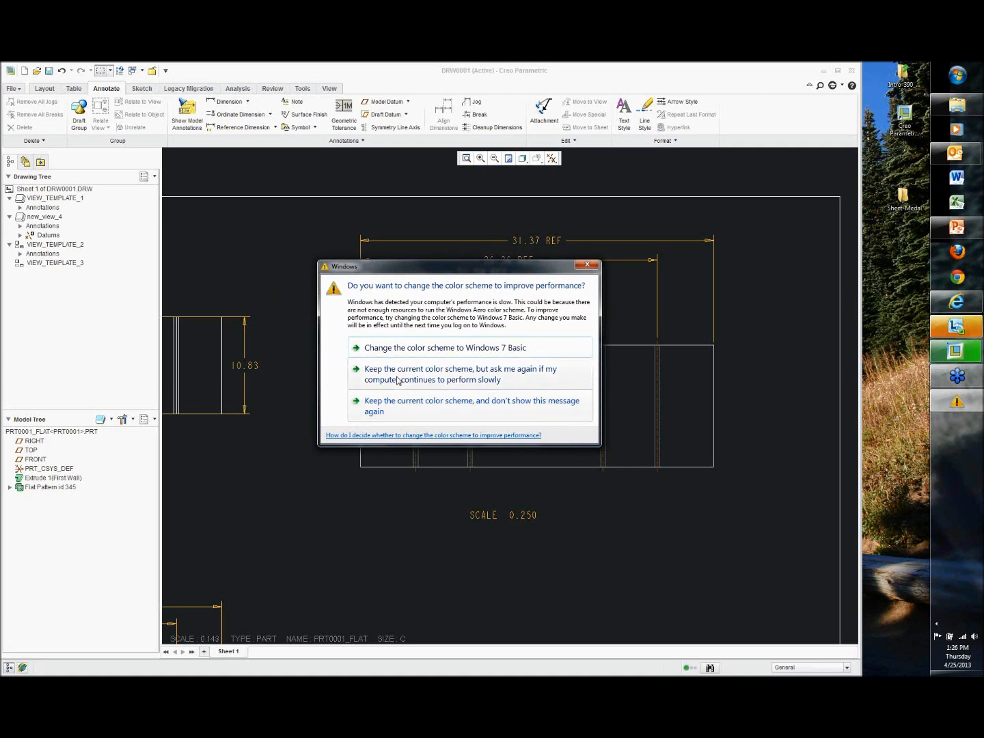
{"action": "left_click", "coordinate": [395, 348]}
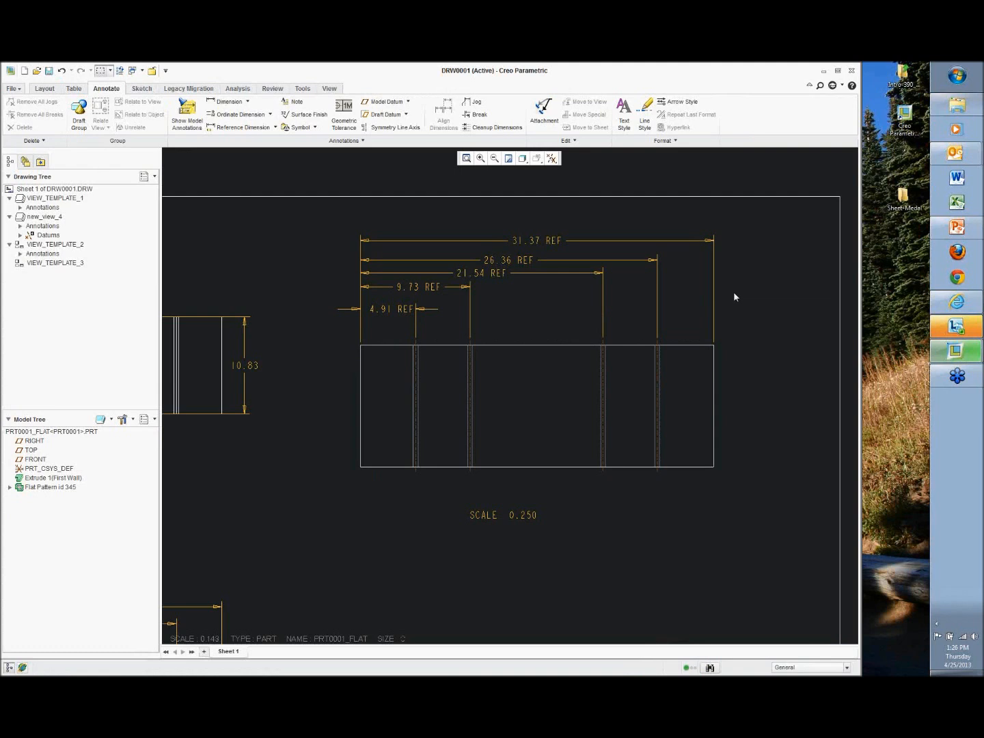
{"action": "scroll", "coordinate": [733, 291], "scroll_direction": "down", "scroll_amount": 2}
{"action": "mouse_move", "coordinate": [733, 292]}
{"action": "middle_mouse_down"}
{"action": "mouse_move", "coordinate": [757, 245]}
{"action": "mouse_move", "coordinate": [733, 259]}
{"action": "mouse_move", "coordinate": [727, 246]}
{"action": "middle_mouse_up"}
{"action": "scroll", "coordinate": [759, 246], "scroll_direction": "up", "scroll_amount": 1}
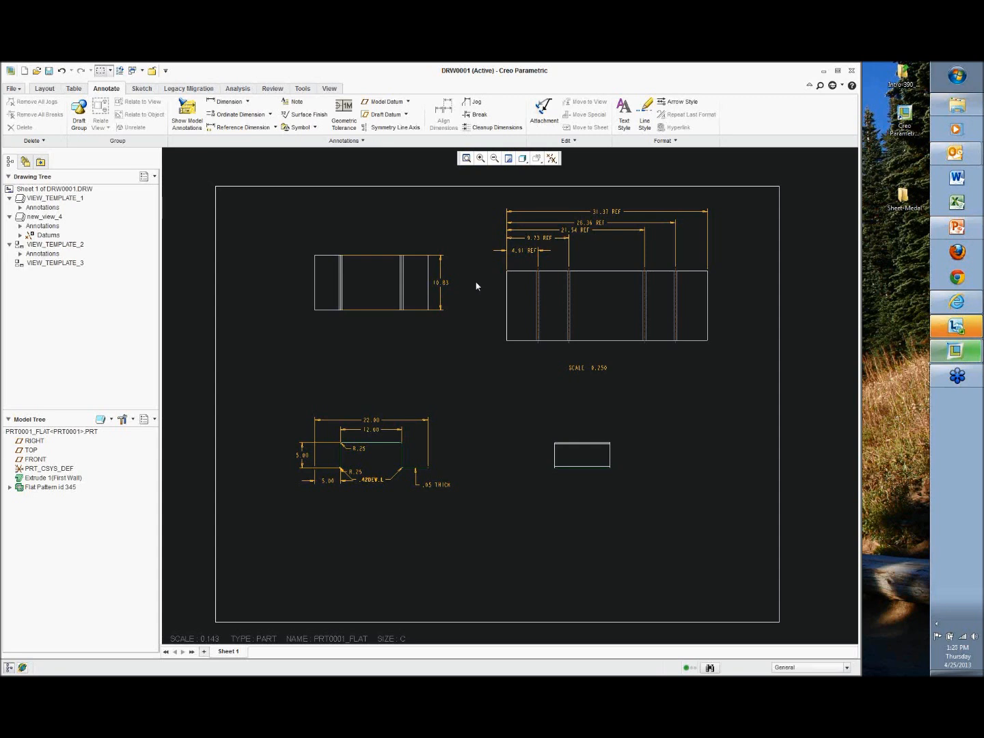
Close the drawing, PRT0001 and CONVERT windows, and erase all objects not displayed from the session
{"action": "left_click", "coordinate": [330, 89]}
{"action": "left_click", "coordinate": [435, 114]}
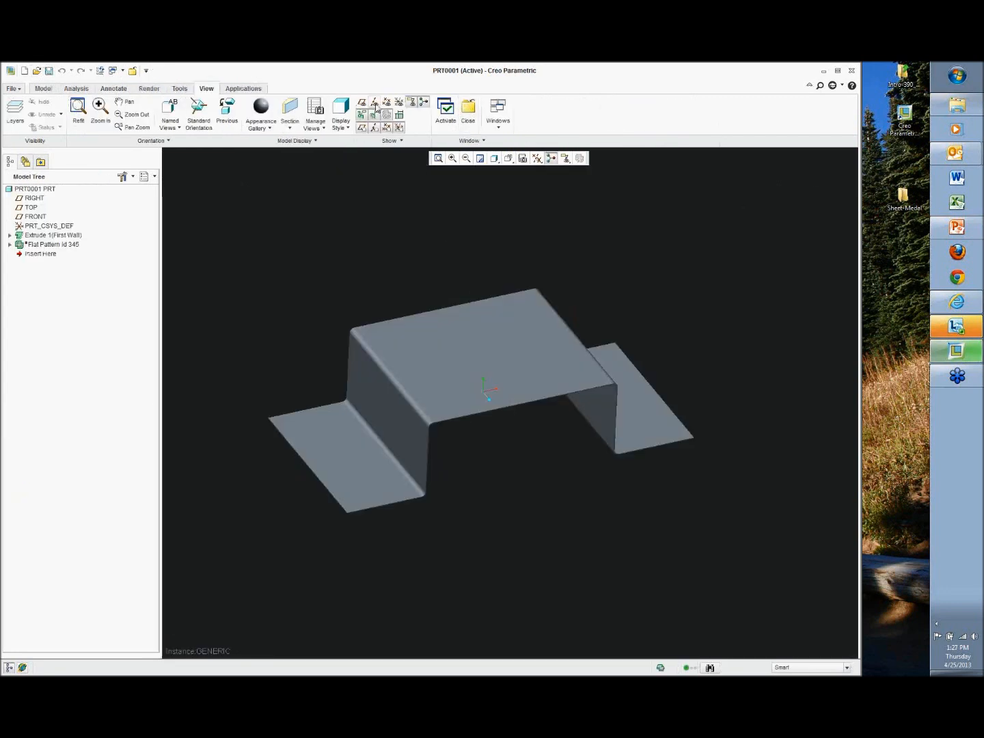
{"action": "left_click", "coordinate": [468, 109]}
{"action": "left_click", "coordinate": [484, 109]}
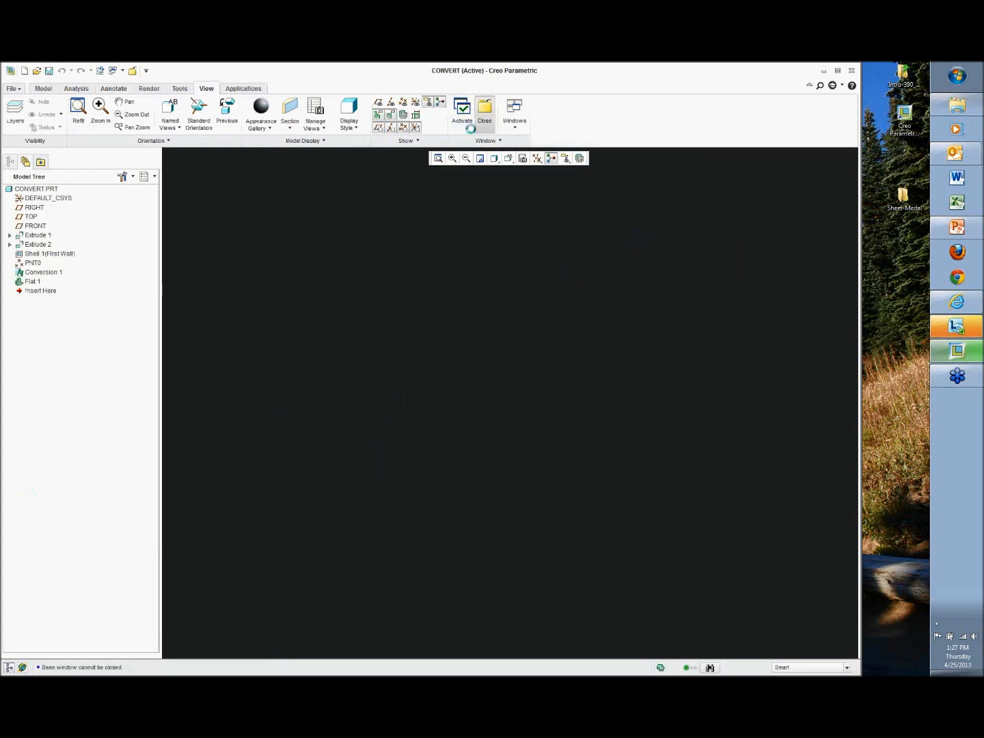
{"action": "left_click", "coordinate": [131, 113]}
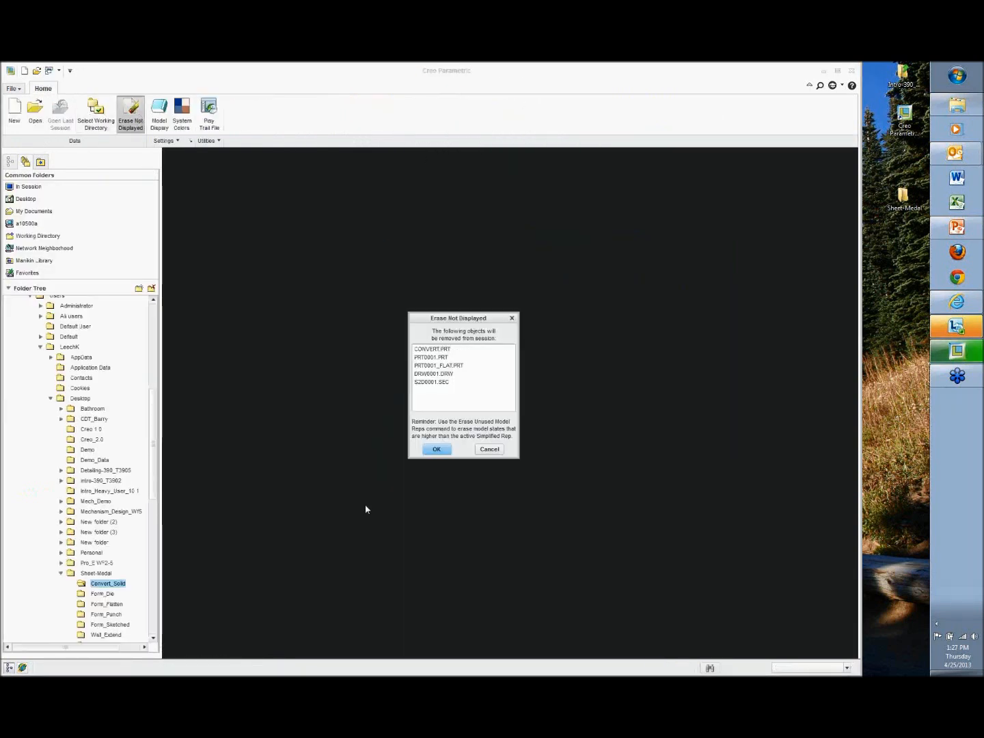
{"action": "left_click", "coordinate": [441, 448]}
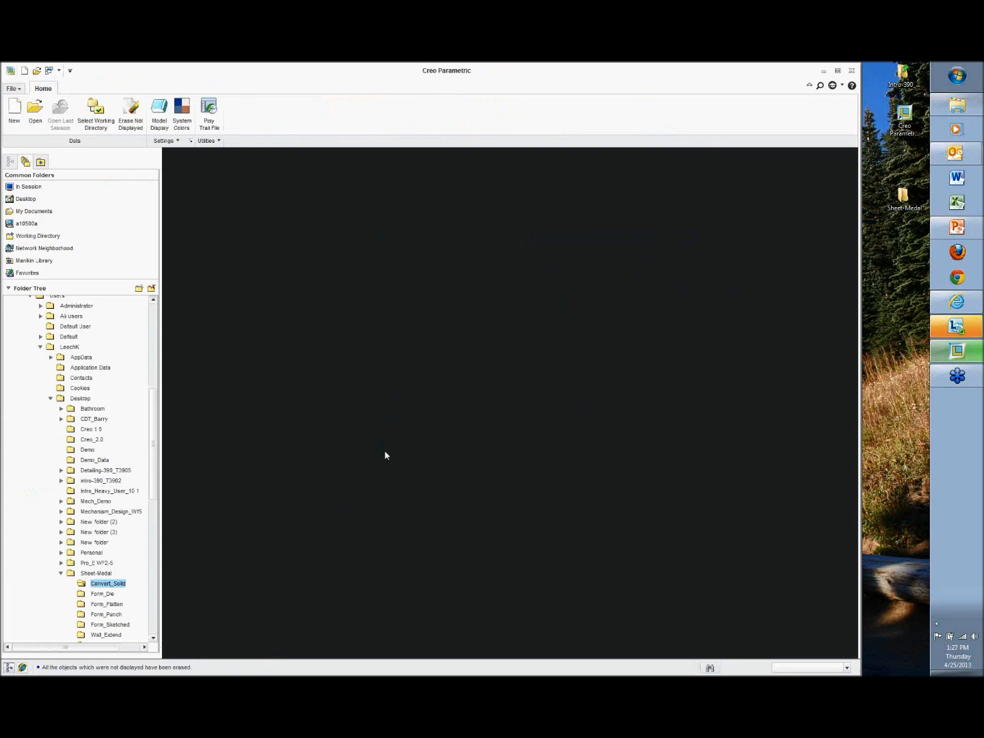
Make Form_Die the working directory, preview mount_form.prt and open forms.prt
{"action": "left_click", "coordinate": [102, 594]}
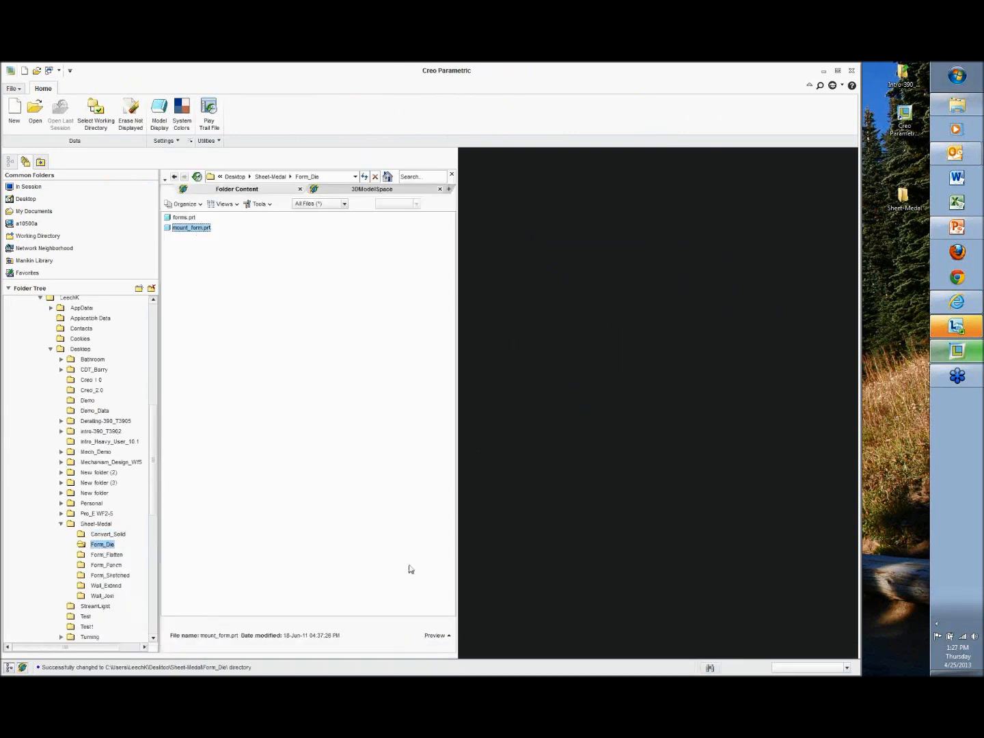
{"action": "left_click", "coordinate": [434, 636]}
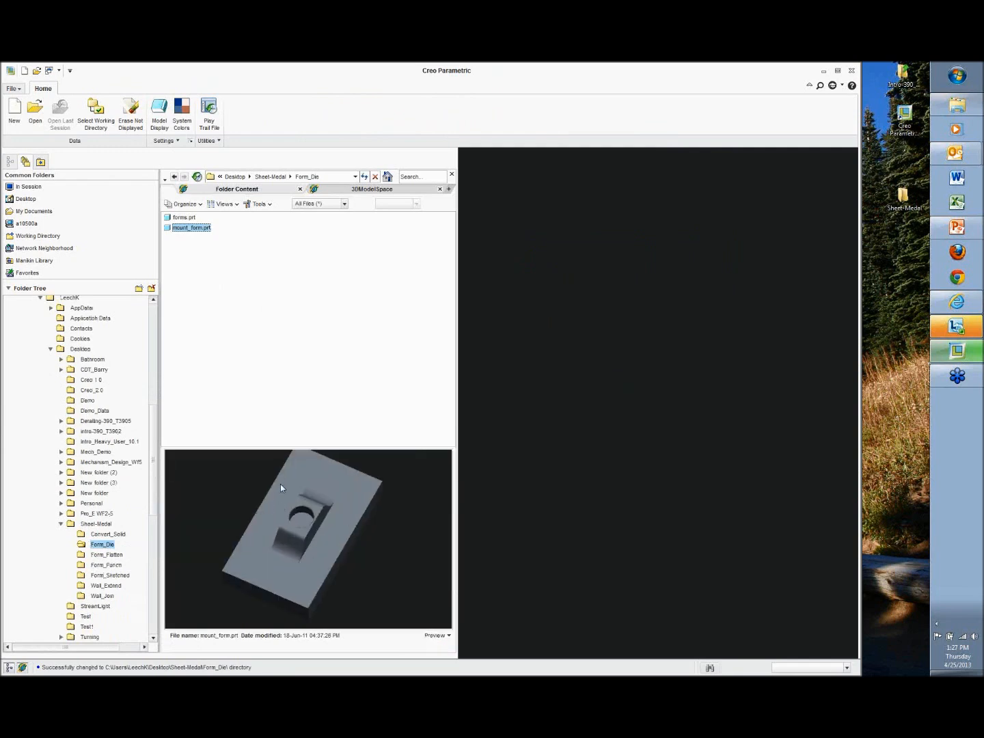
{"action": "left_click", "coordinate": [183, 218]}
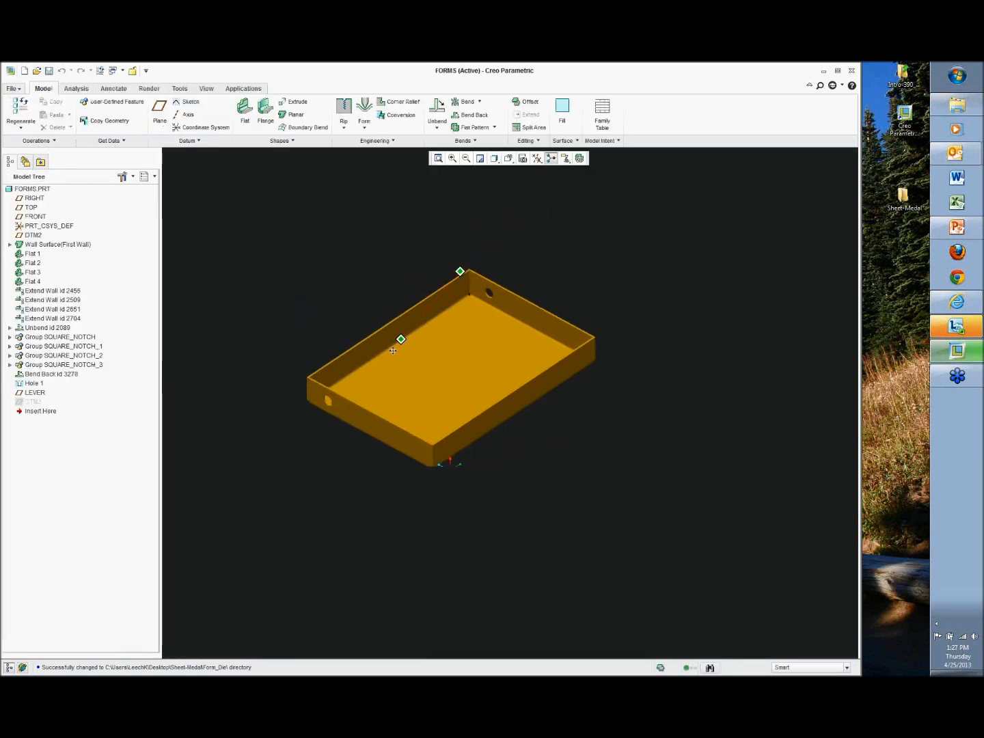
{"action": "middle_click_drag", "start_coordinate": [481, 425], "coordinate": [444, 356]}
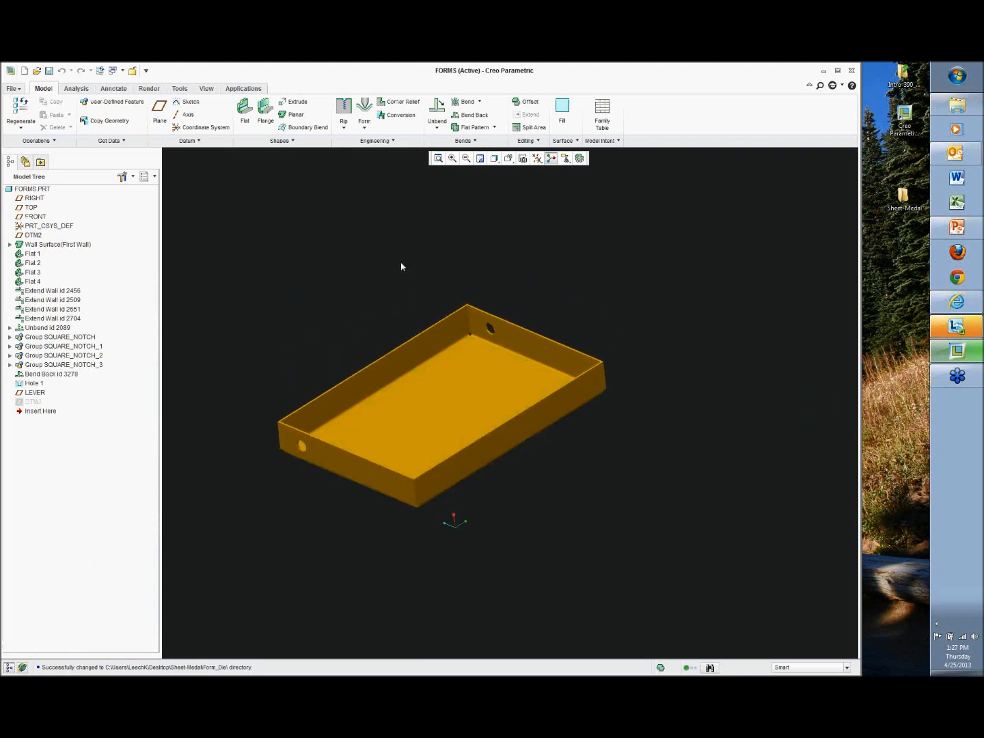
Start a Die Form with the Reference option and load mount_form.prt as the die model
{"action": "left_click", "coordinate": [368, 125]}
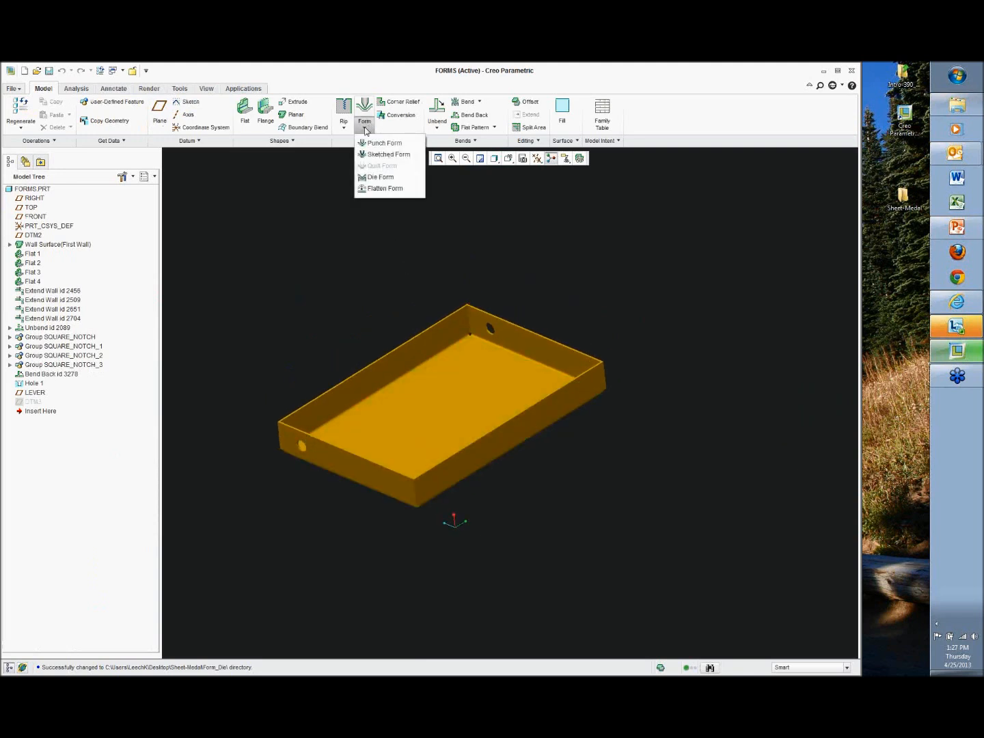
{"action": "left_click", "coordinate": [373, 176]}
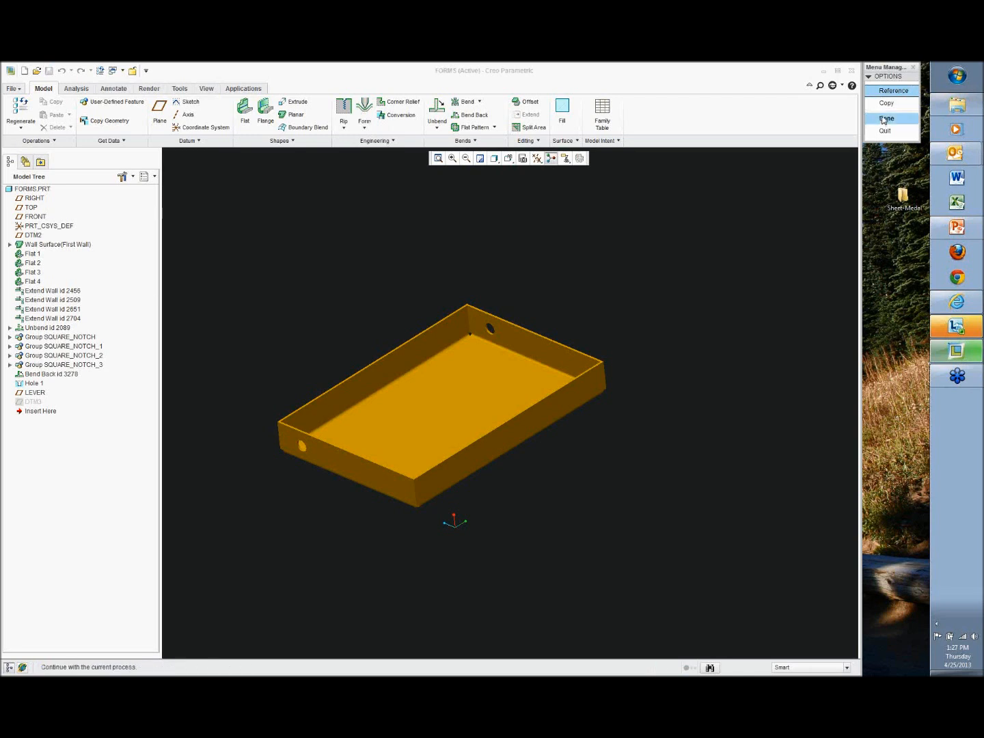
{"action": "left_click", "coordinate": [883, 119]}
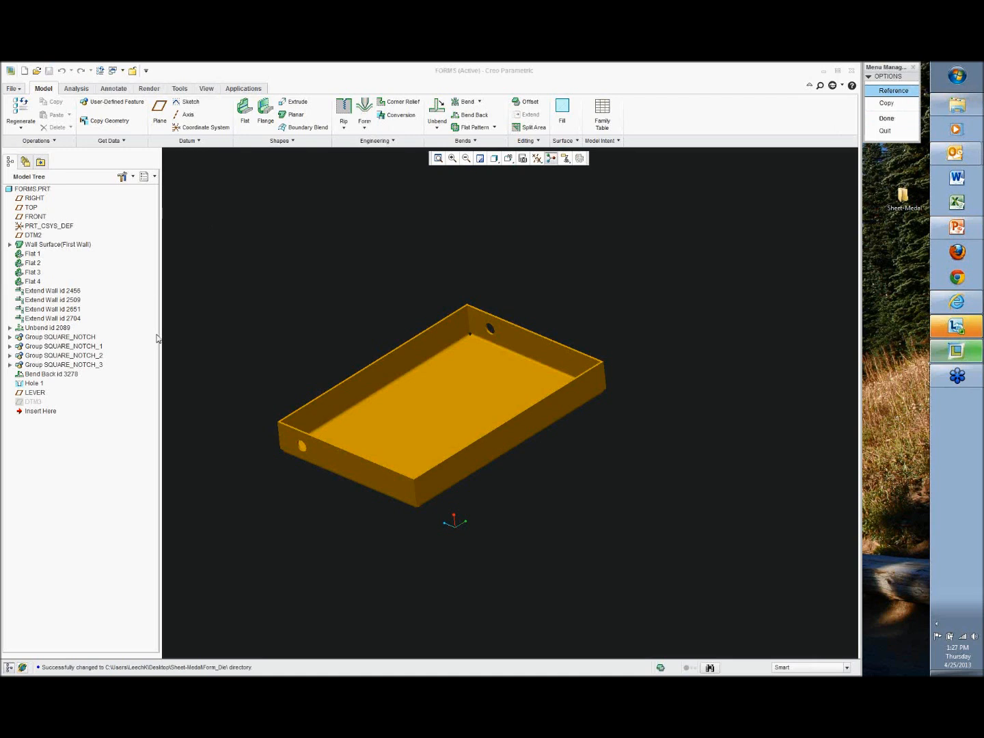
{"action": "left_click", "coordinate": [885, 118]}
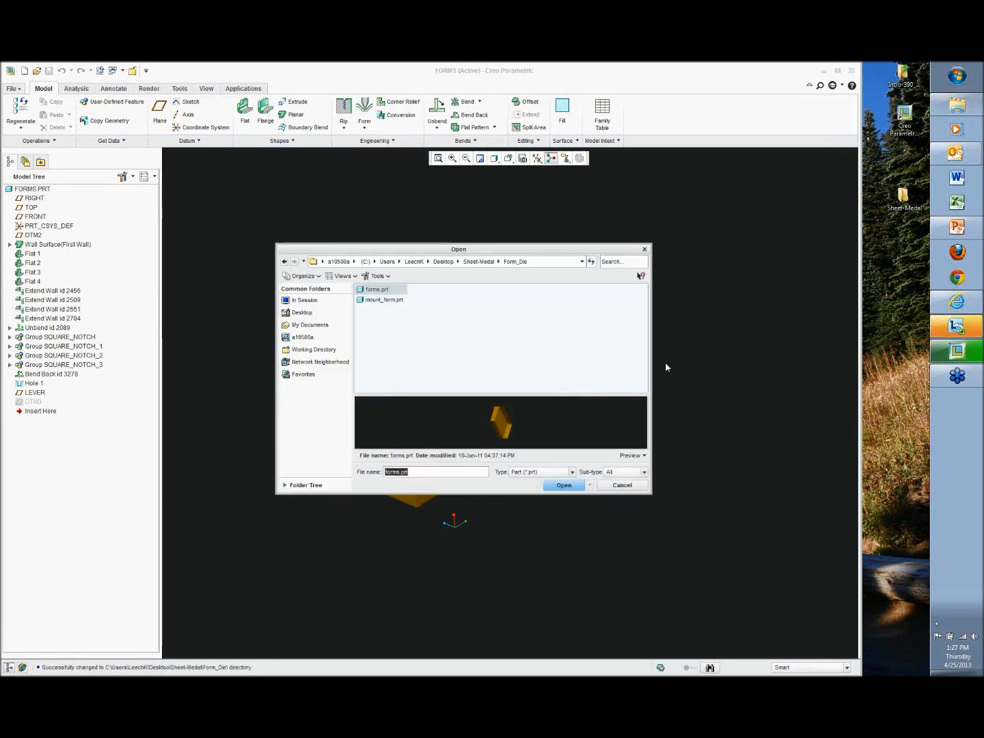
{"action": "double_click", "coordinate": [378, 301]}
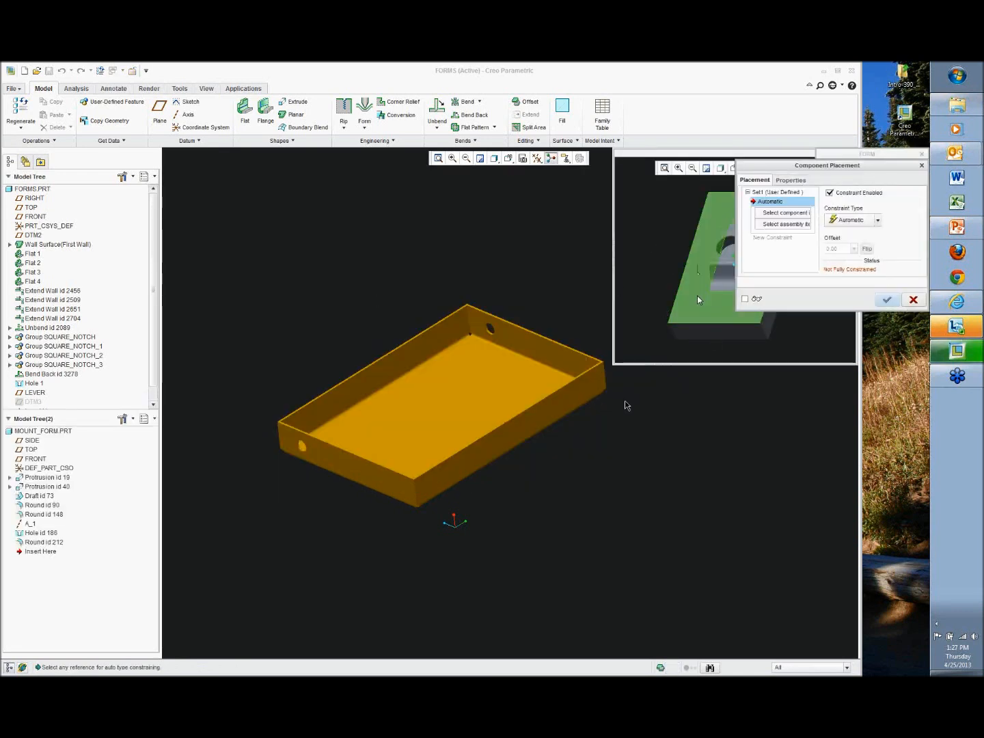
Constrain the die's flat base face to the floor surface of the tray
{"action": "left_click", "coordinate": [698, 296]}
{"action": "middle_click_drag", "start_coordinate": [661, 495], "coordinate": [566, 428]}
{"action": "left_click", "coordinate": [550, 417]}
{"action": "middle_click_drag", "start_coordinate": [657, 453], "coordinate": [648, 494]}
Turn on the datum plane display and constrain the die's FRONT plane to the tray's LEVER plane
{"action": "left_click", "coordinate": [537, 160]}
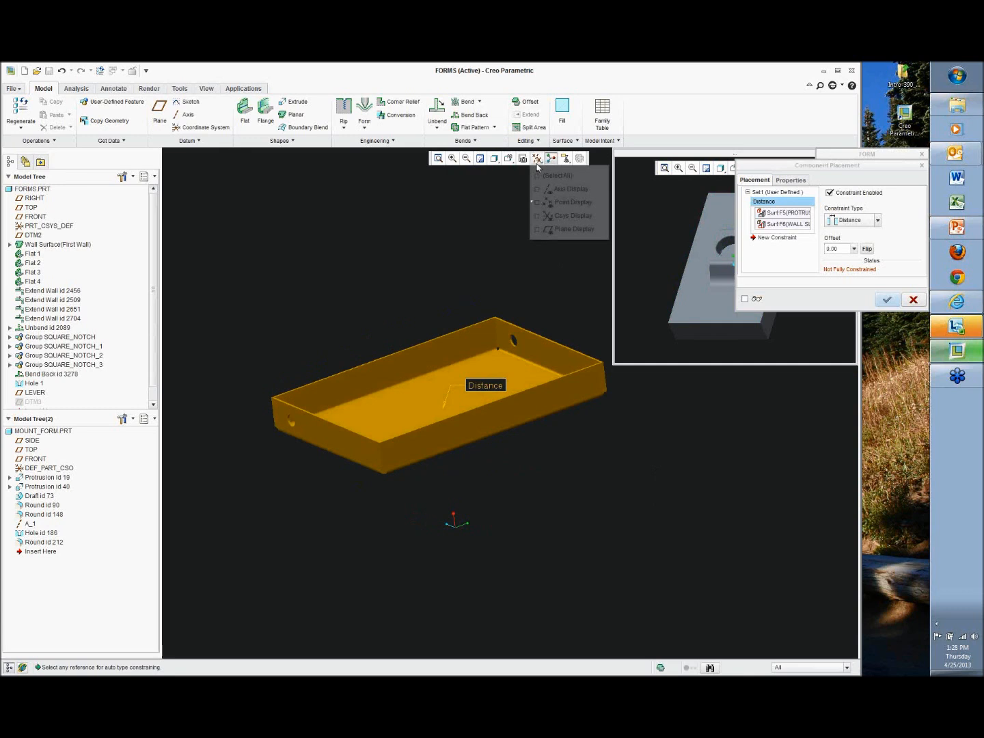
{"action": "left_click", "coordinate": [550, 229]}
{"action": "middle_click_drag", "start_coordinate": [497, 241], "coordinate": [483, 286]}
{"action": "scroll", "coordinate": [649, 273], "scroll_direction": "up", "scroll_amount": 1}
{"action": "left_click", "coordinate": [682, 253]}
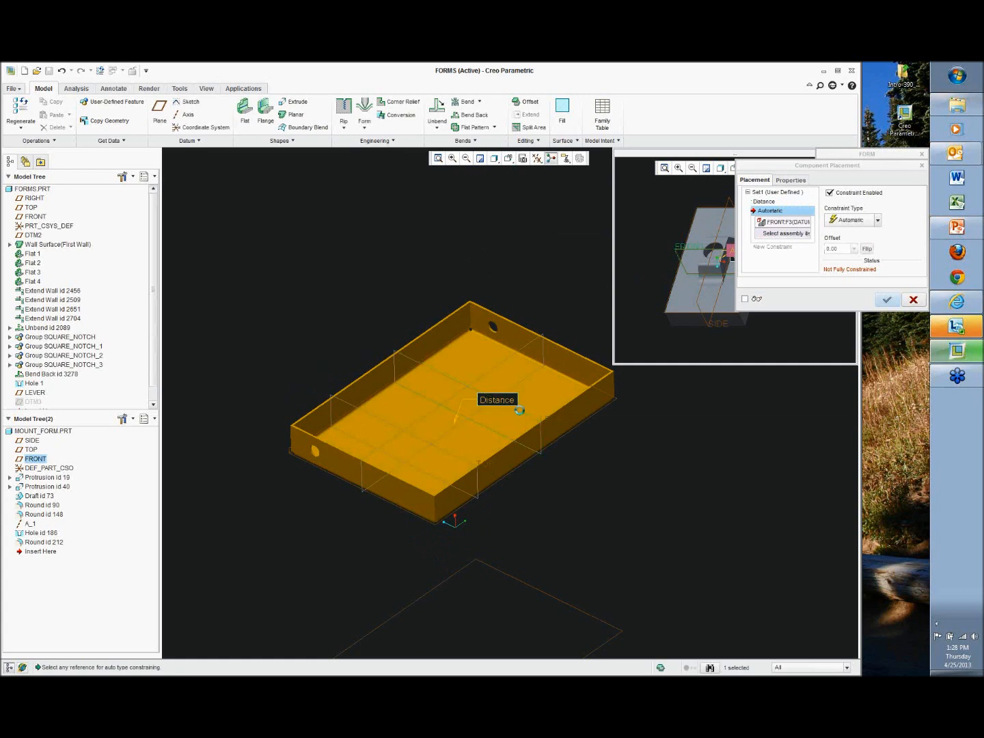
{"action": "left_click", "coordinate": [519, 409]}
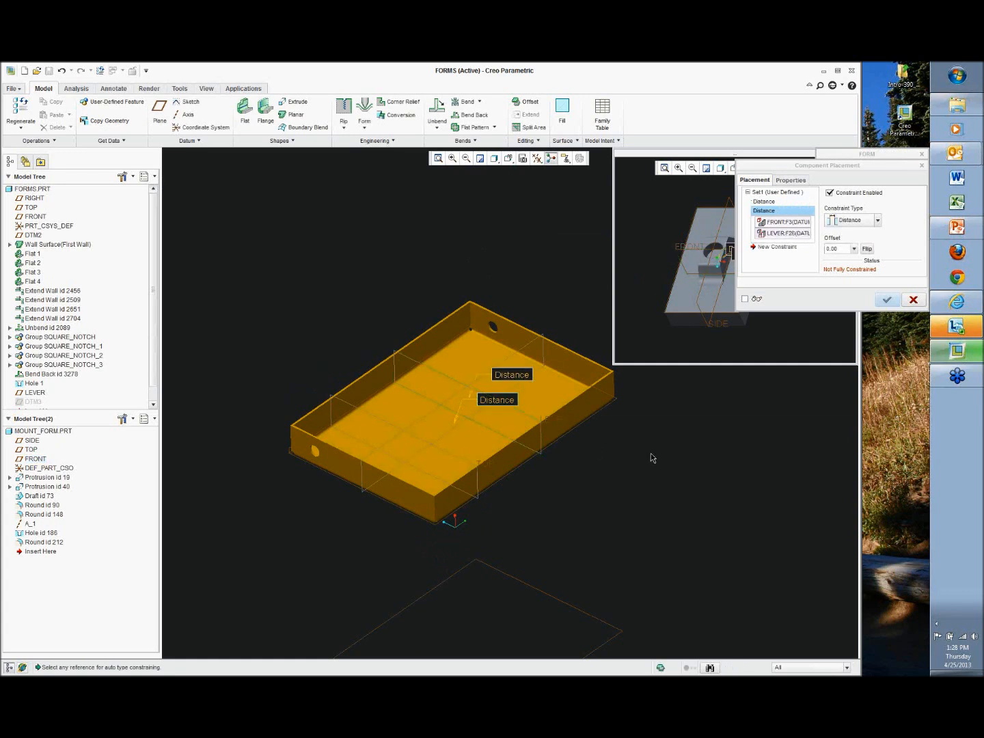
Constrain the die's SIDE plane to the tray's FRONT plane and accept the component placement
{"action": "left_click", "coordinate": [707, 338]}
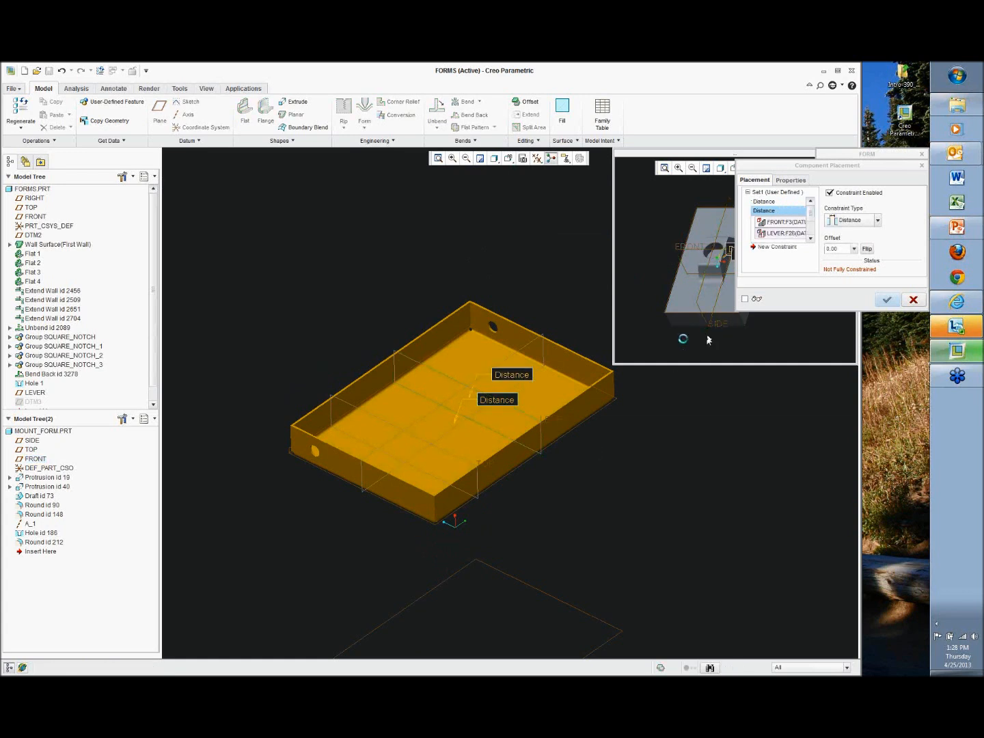
{"action": "left_click", "coordinate": [378, 446]}
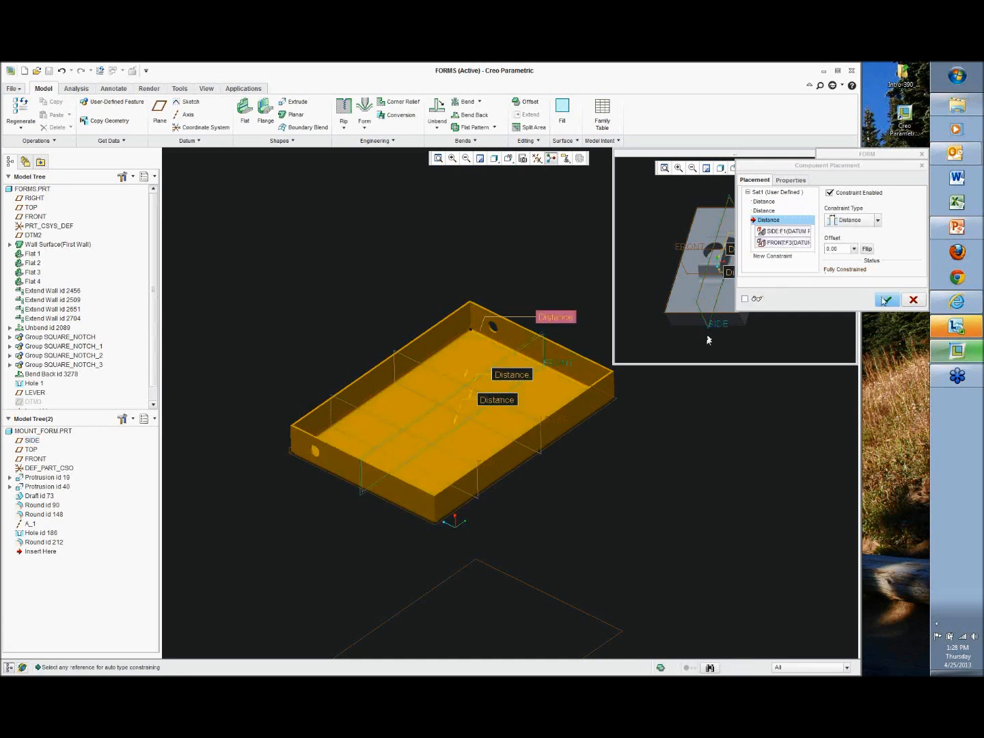
{"action": "left_click", "coordinate": [887, 301]}
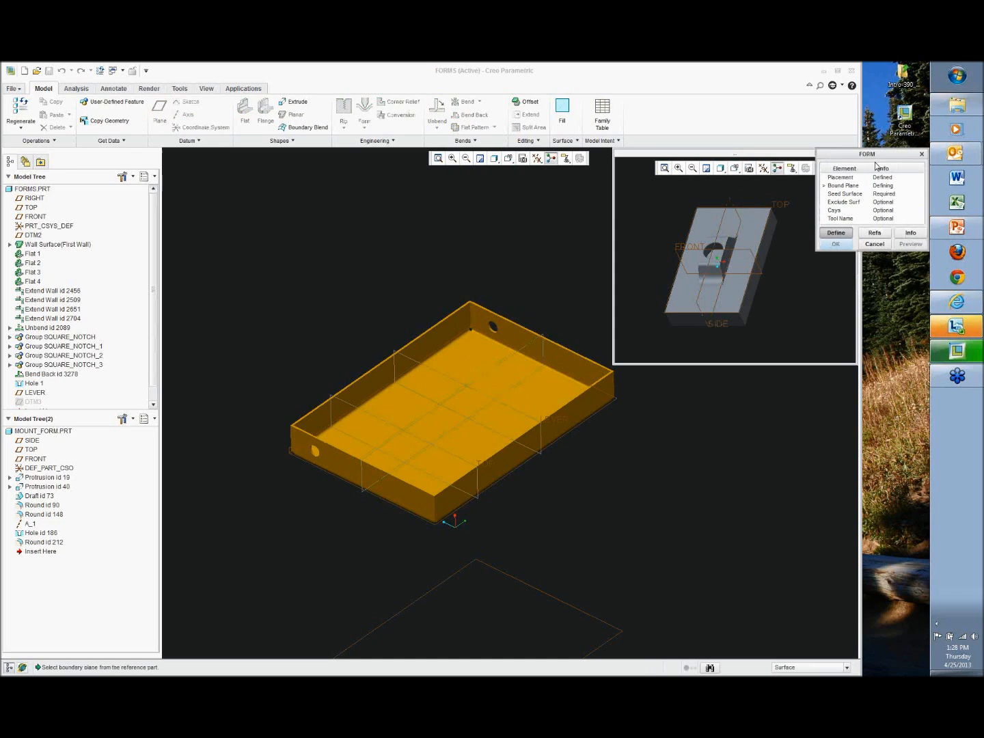
Define the die's flat base face as the boundary plane and the raised top face around the hole as the seed surface
{"action": "left_click_drag", "start_coordinate": [871, 157], "coordinate": [815, 139]}
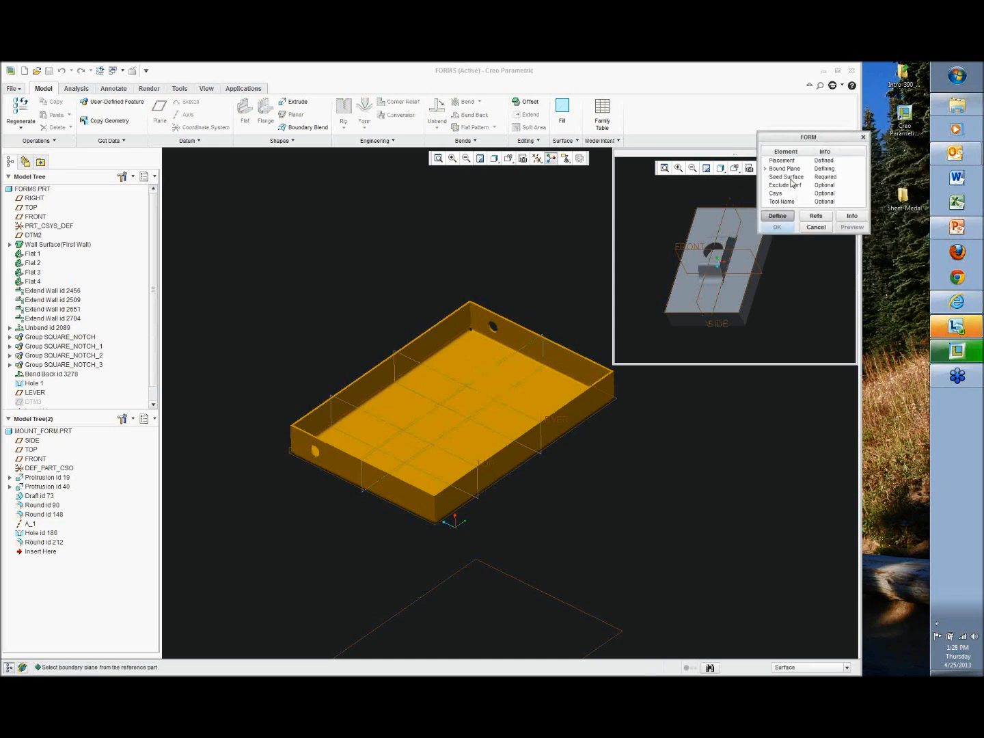
{"action": "left_click", "coordinate": [722, 240]}
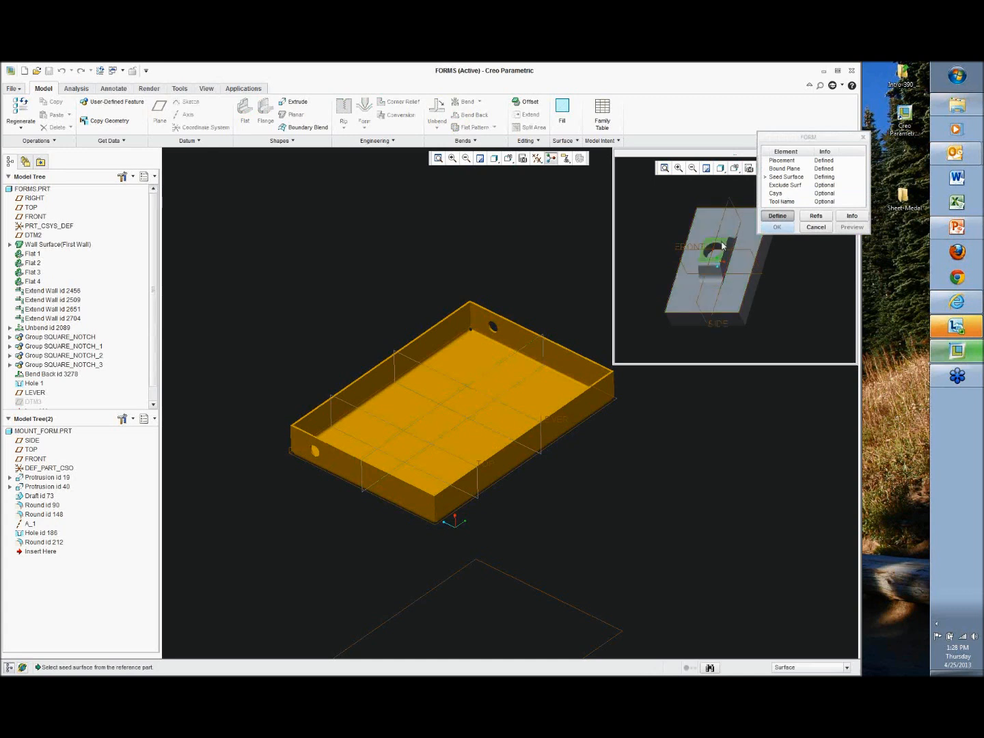
{"action": "left_click", "coordinate": [723, 246]}
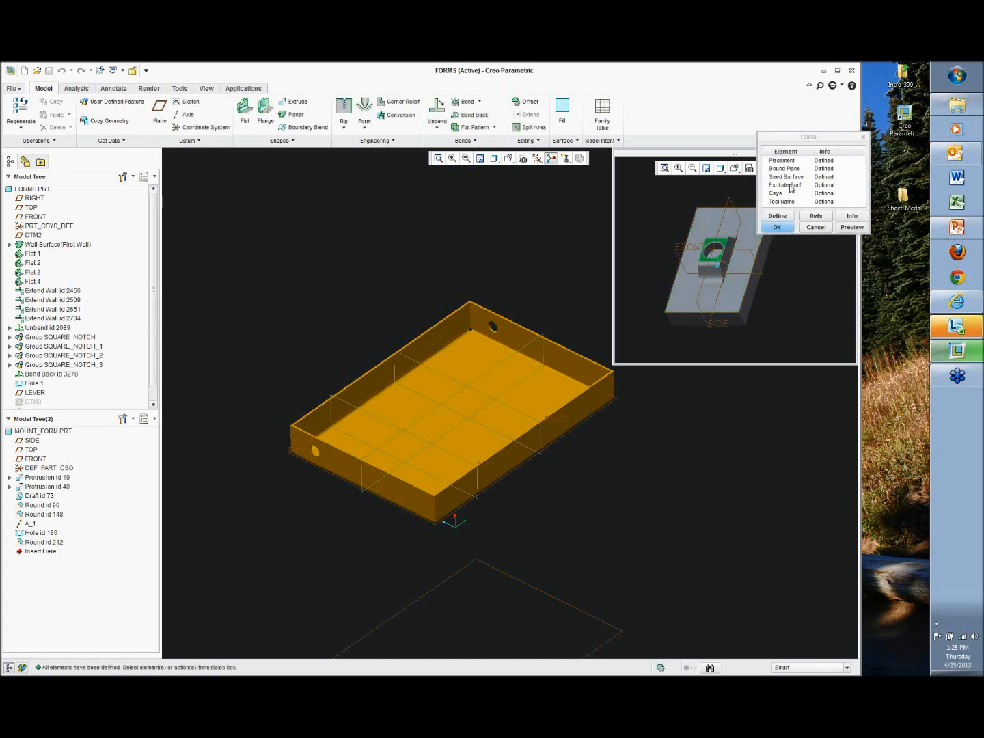
Exclude the side faces of the die's raised shape and the surfaces of its hole from the form
{"action": "double_click", "coordinate": [786, 185]}
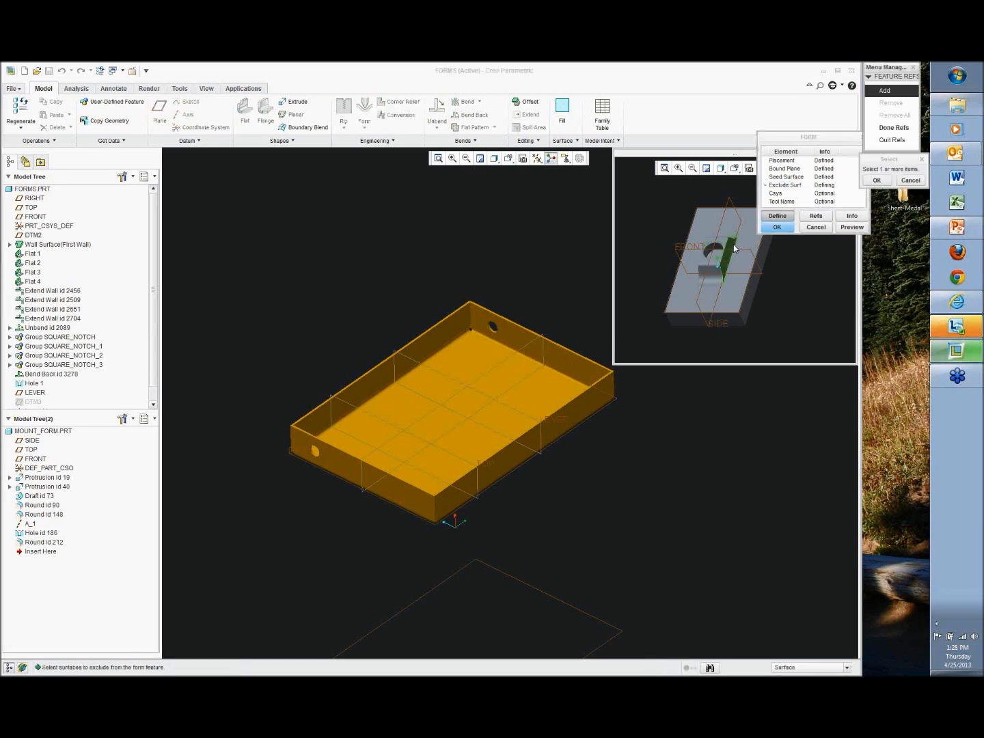
{"action": "scroll", "coordinate": [733, 253], "scroll_direction": "down", "scroll_amount": 5}
{"action": "scroll", "coordinate": [733, 253], "scroll_direction": "down", "scroll_amount": 2}
{"action": "left_click", "coordinate": [713, 262]}
{"action": "middle_click_drag", "start_coordinate": [713, 262], "coordinate": [678, 268]}
{"action": "left_click", "coordinate": [679, 273]}
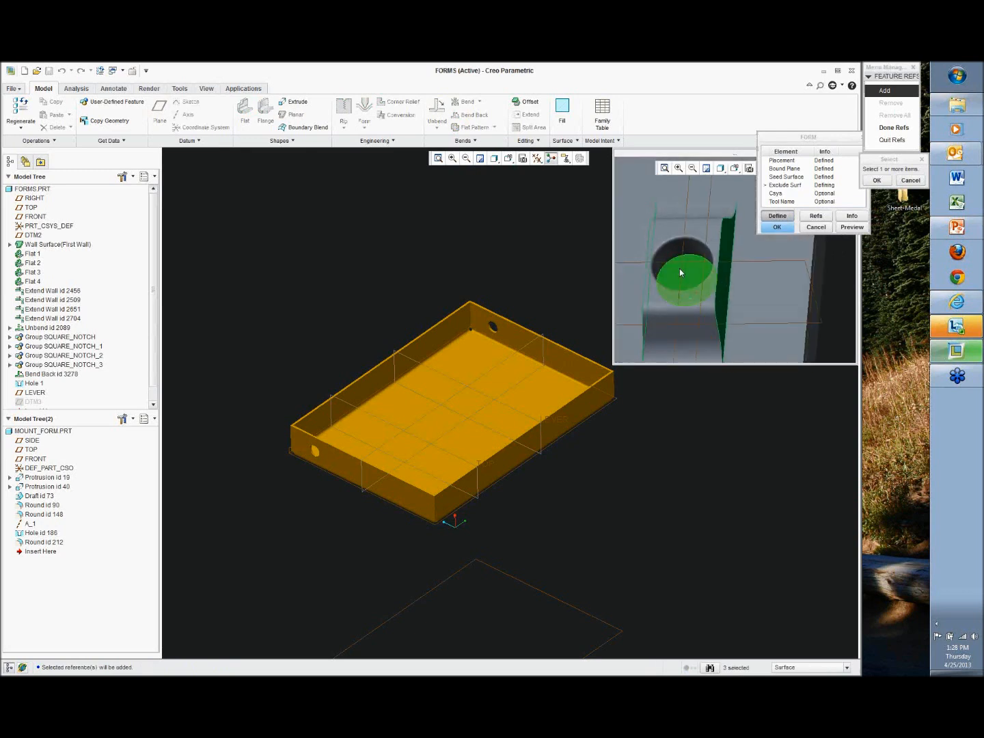
{"action": "left_click", "coordinate": [680, 255]}
{"action": "middle_click_drag", "start_coordinate": [679, 255], "coordinate": [656, 270]}
{"action": "left_click", "coordinate": [662, 318]}
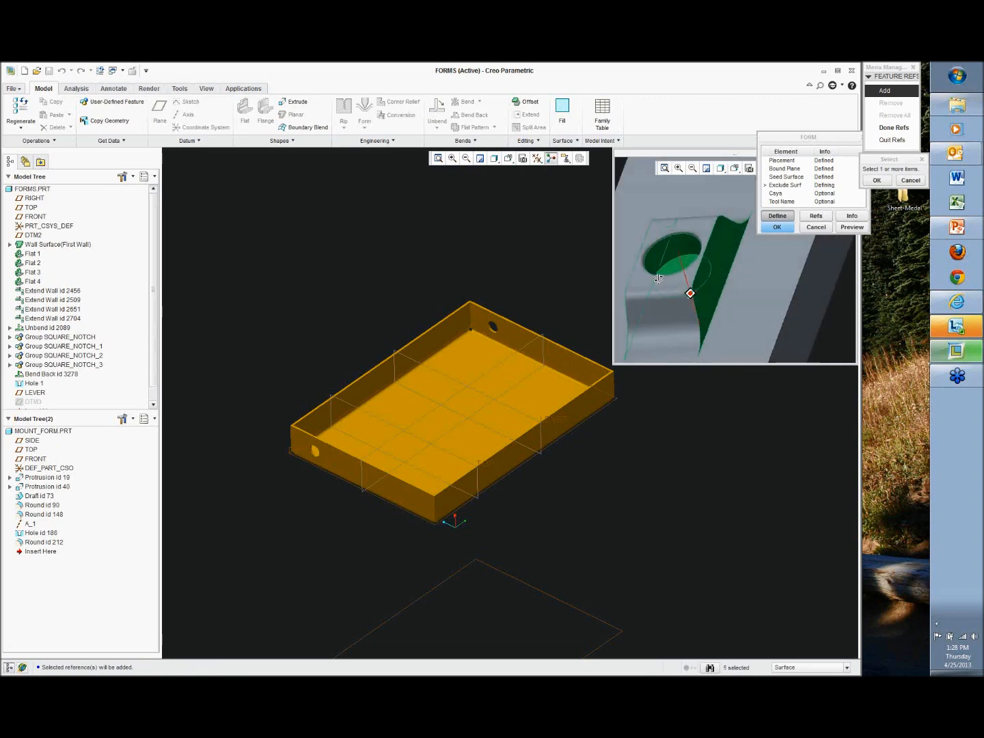
{"action": "left_click", "coordinate": [892, 128]}
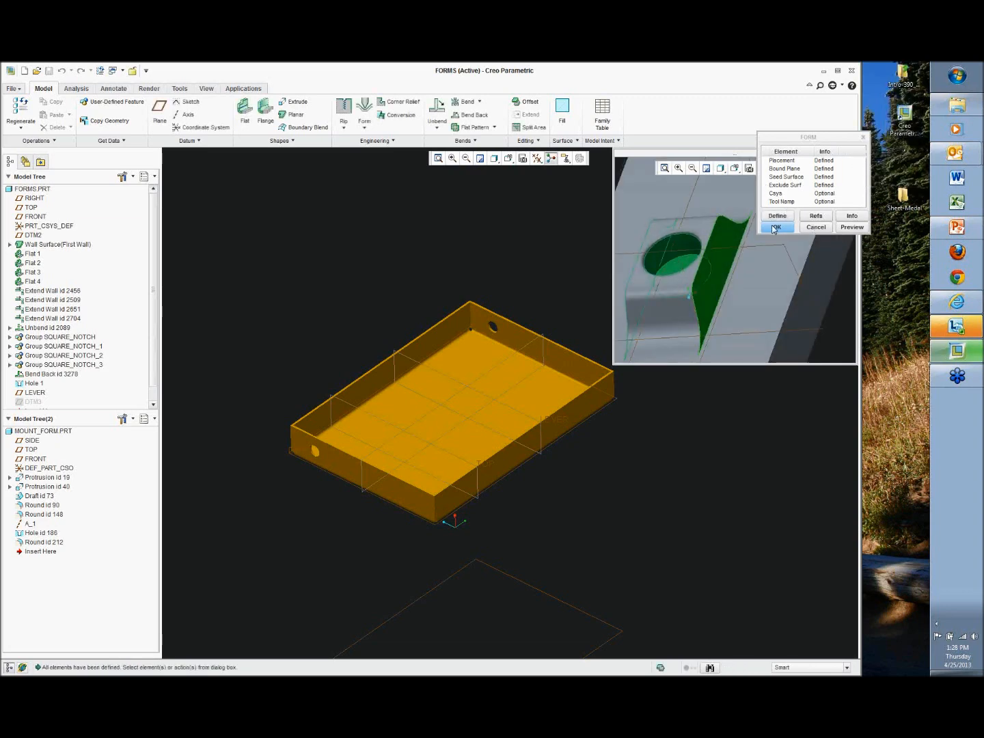
Create the die form in the tray floor and inspect the formed mount up close
{"action": "left_click", "coordinate": [776, 227]}
{"action": "middle_click_drag", "start_coordinate": [606, 325], "coordinate": [709, 279], "text": "shift"}
{"action": "scroll", "coordinate": [625, 315], "scroll_direction": "down", "scroll_amount": 2}
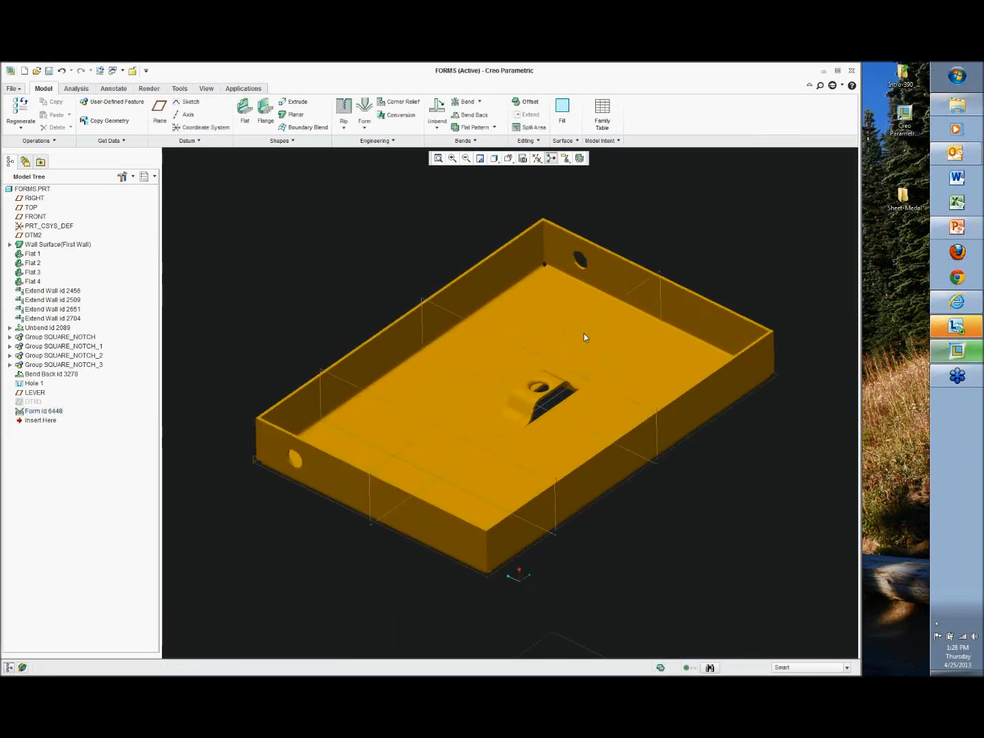
{"action": "scroll", "coordinate": [583, 333], "scroll_direction": "down", "scroll_amount": 2}
{"action": "middle_click_drag", "start_coordinate": [585, 331], "coordinate": [608, 326]}
{"action": "key", "text": "ctrl+d"}
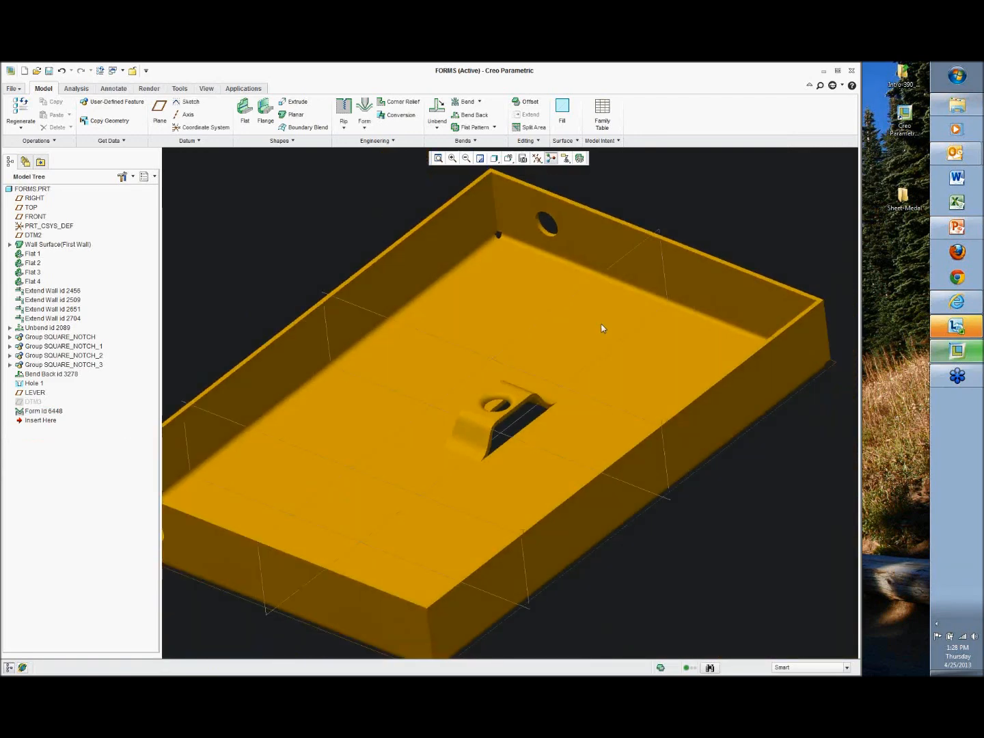
{"action": "right_click", "coordinate": [42, 412]}
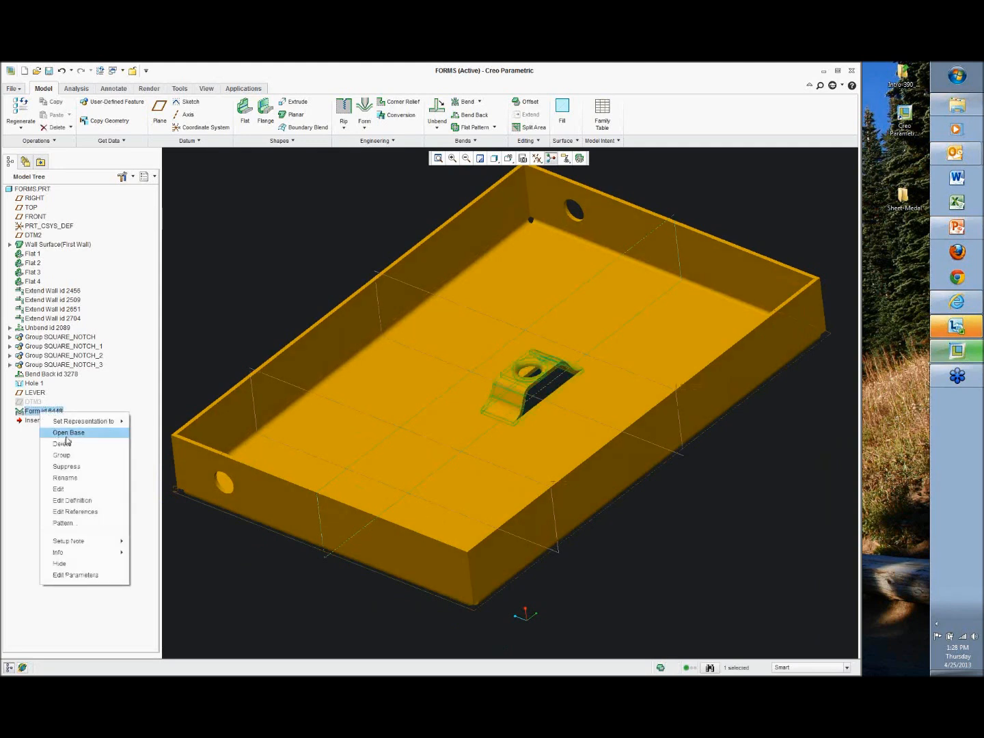
{"action": "left_click", "coordinate": [213, 273]}
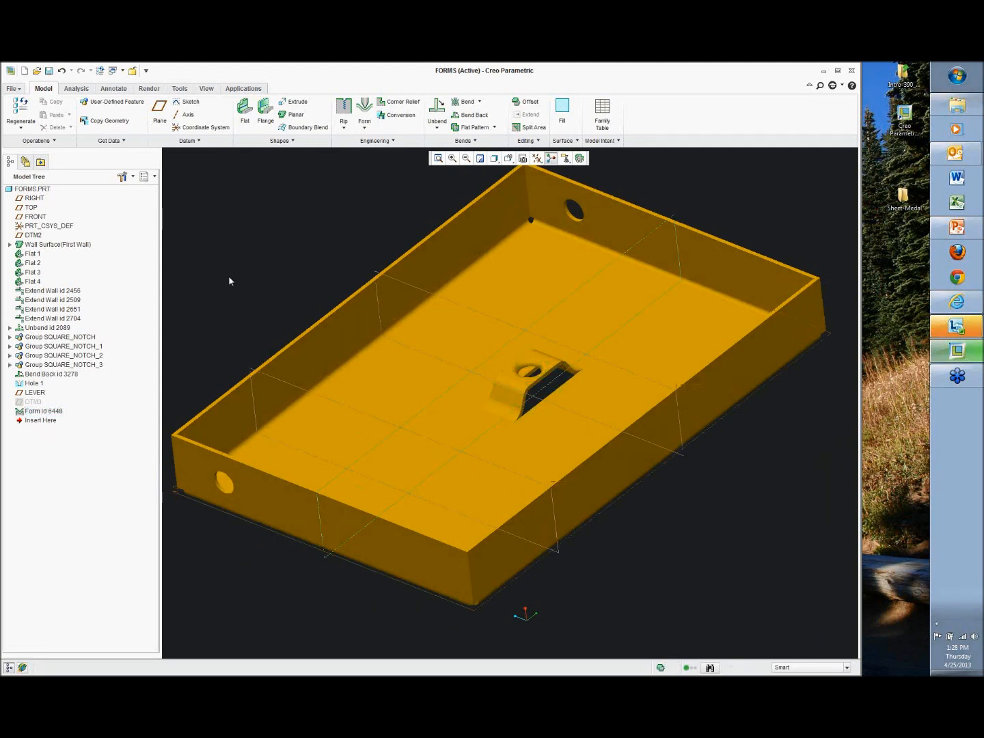
Inspect the formed mount in the tray floor and close the FORMS part window
{"action": "middle_click_drag", "start_coordinate": [229, 280], "coordinate": [251, 304]}
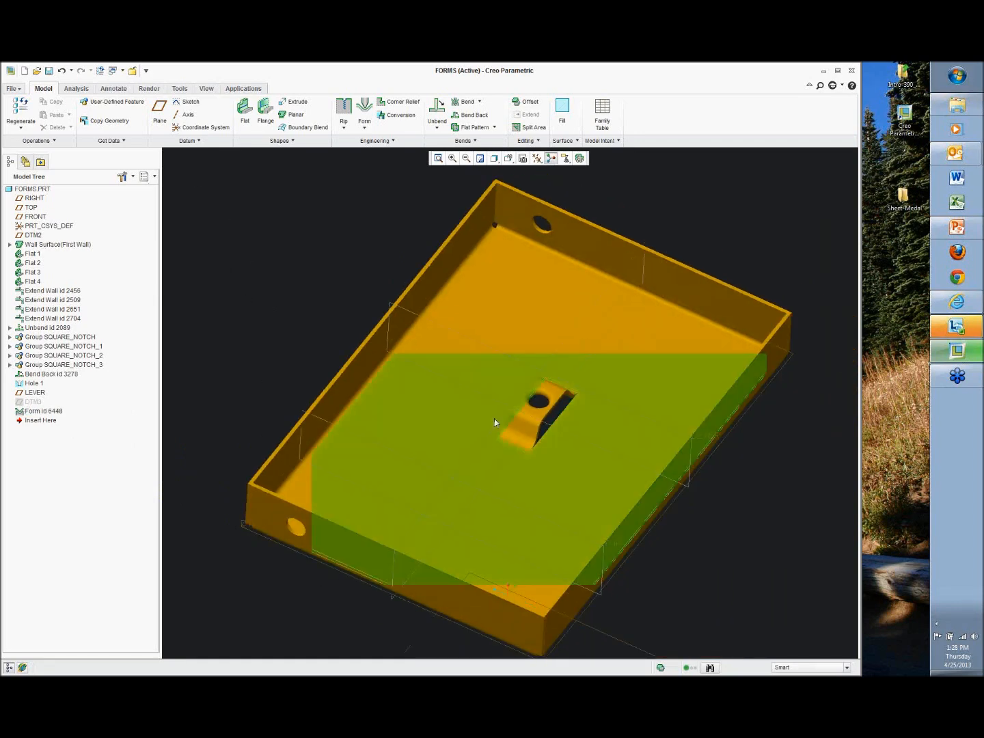
{"action": "middle_click_drag", "start_coordinate": [452, 391], "coordinate": [444, 374]}
{"action": "middle_click_drag", "start_coordinate": [442, 377], "coordinate": [441, 376]}
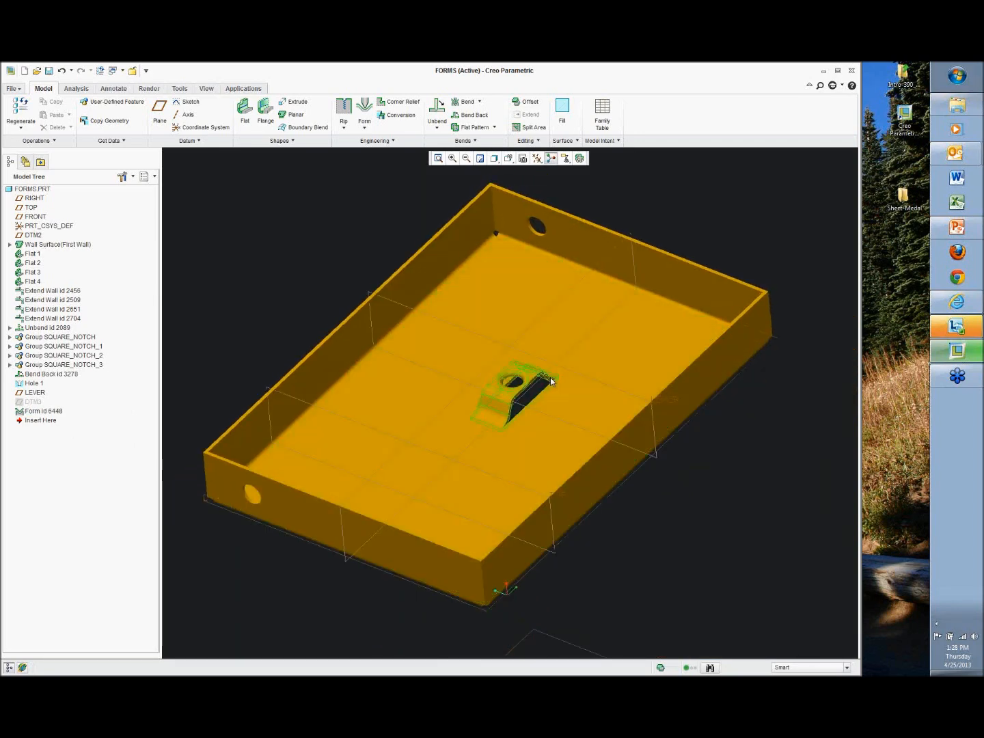
{"action": "left_click", "coordinate": [206, 88]}
{"action": "left_click", "coordinate": [485, 114]}
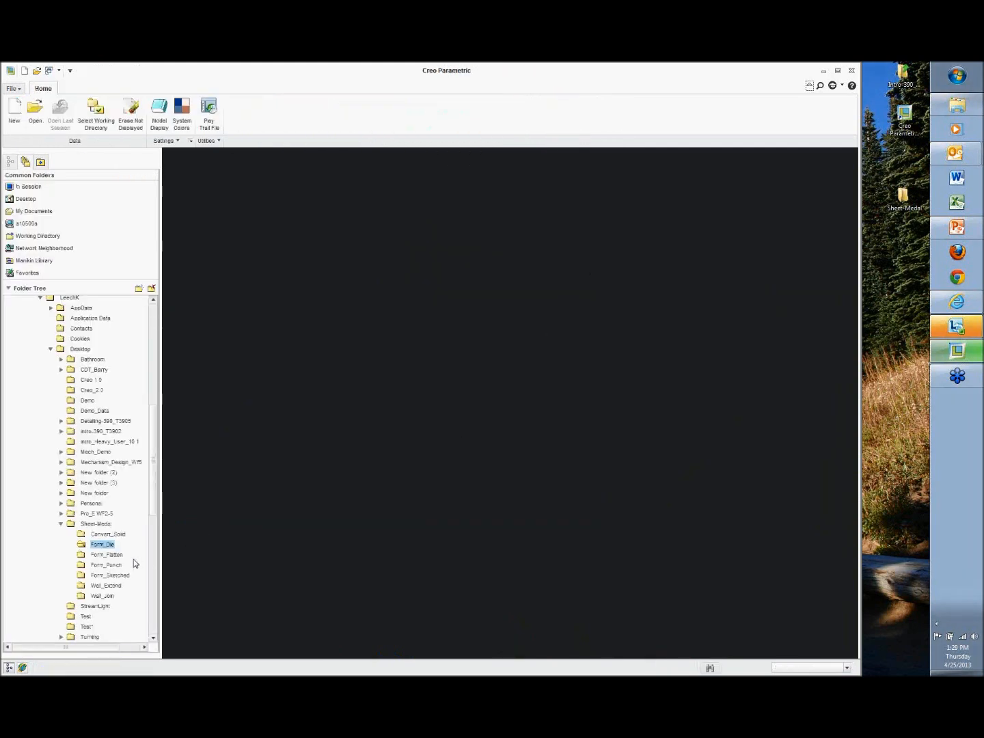
Set the Form_Flatten folder as the working directory and open flatten.prt
{"action": "left_click", "coordinate": [115, 555]}
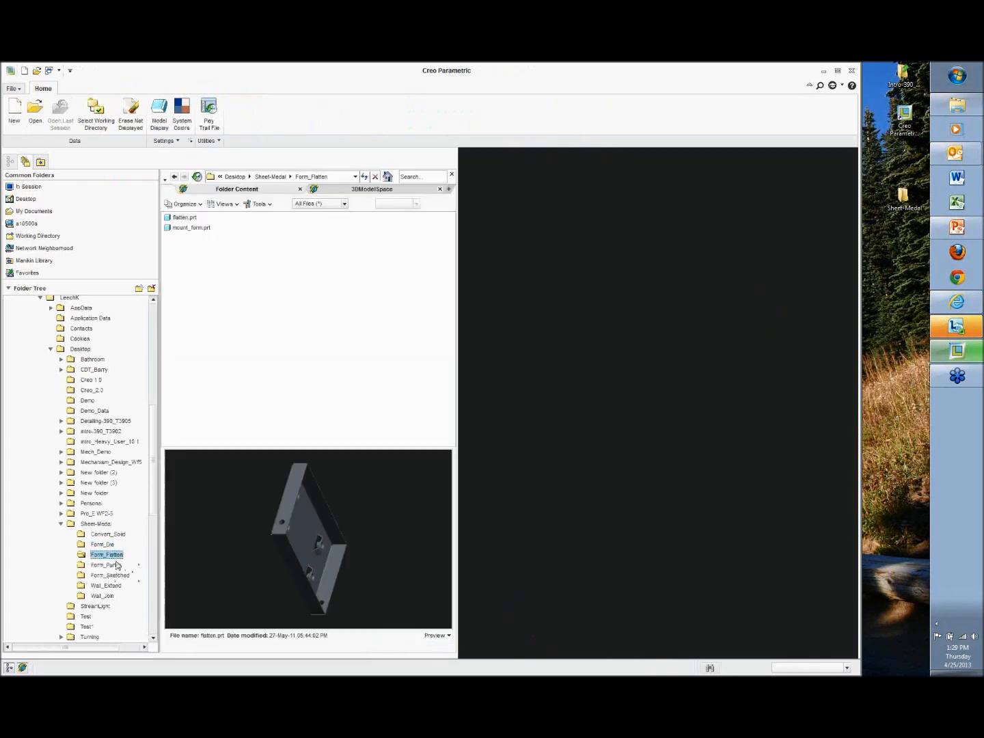
{"action": "right_click", "coordinate": [115, 558]}
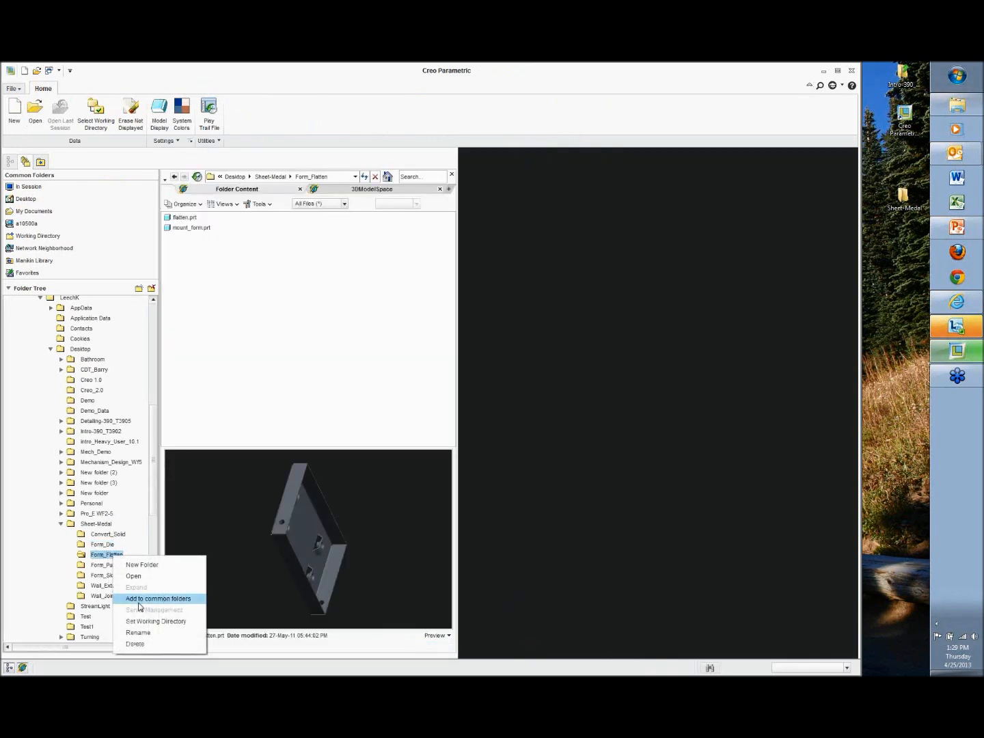
{"action": "left_click", "coordinate": [157, 621]}
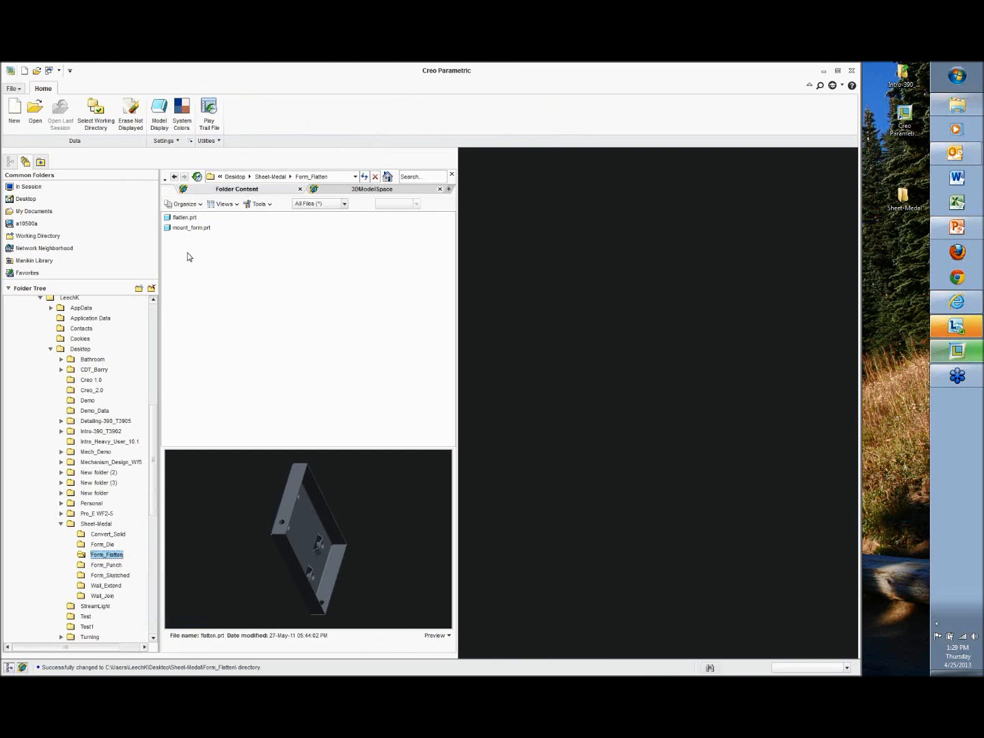
{"action": "double_click", "coordinate": [185, 218]}
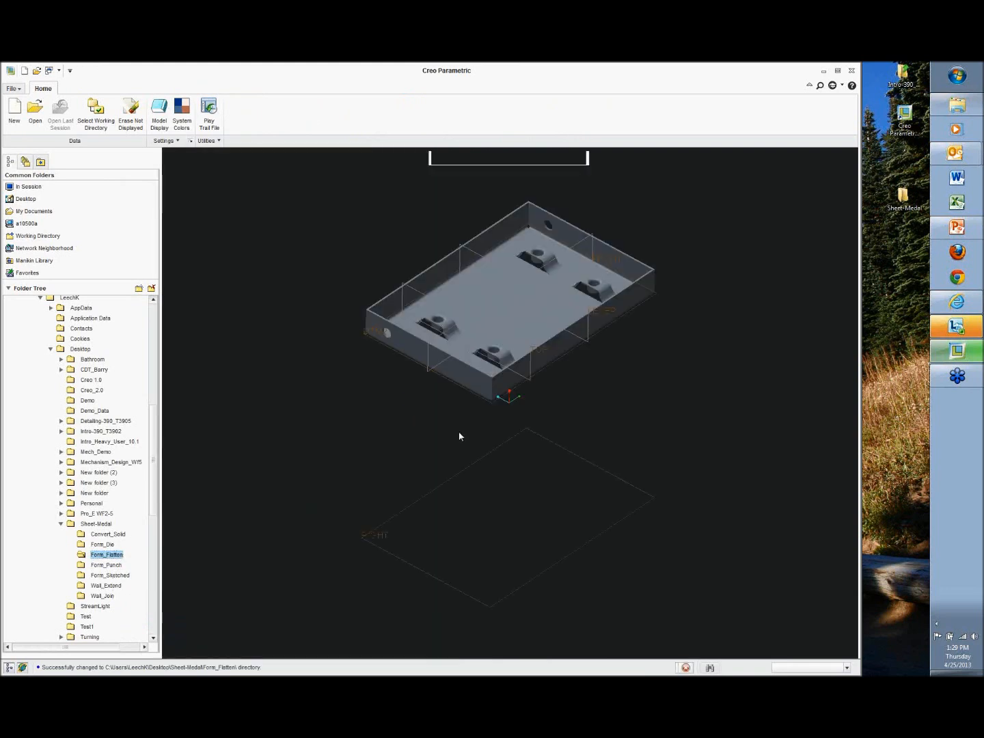
Flatten all four mount forms in the tray floor with a Flatten Form feature using automatically selected references
{"action": "middle_click_drag", "start_coordinate": [524, 375], "coordinate": [496, 452], "text": "shift"}
{"action": "scroll", "coordinate": [496, 453], "scroll_direction": "down", "scroll_amount": 3}
{"action": "middle_click_drag", "start_coordinate": [470, 320], "coordinate": [483, 379], "text": "shift"}
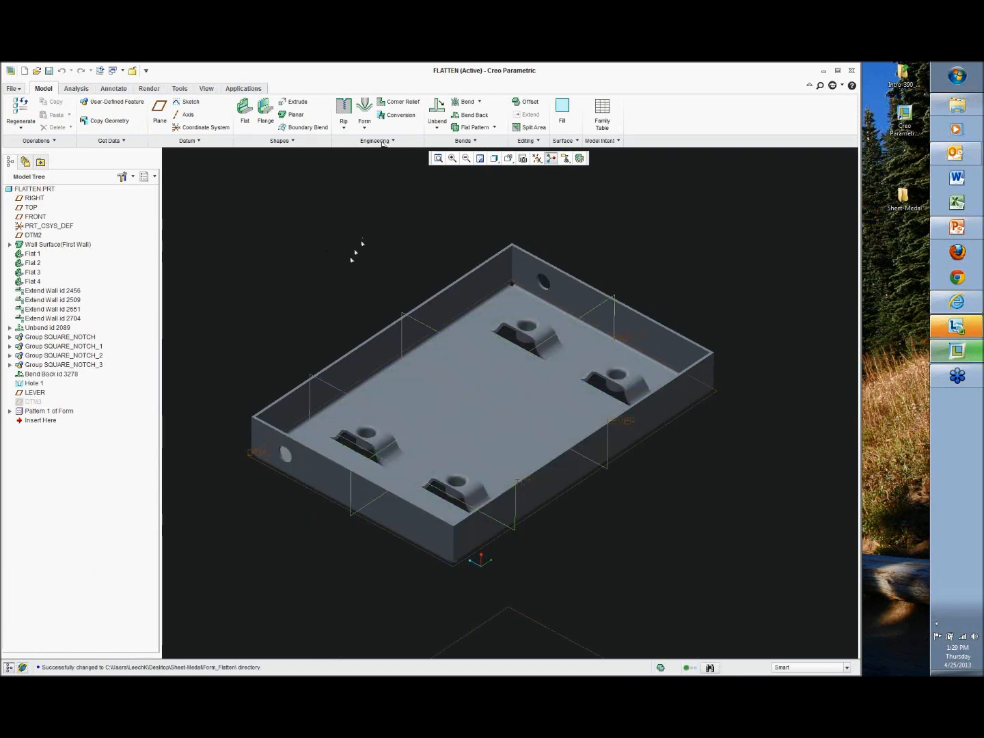
{"action": "left_click", "coordinate": [382, 142]}
{"action": "left_click", "coordinate": [380, 189]}
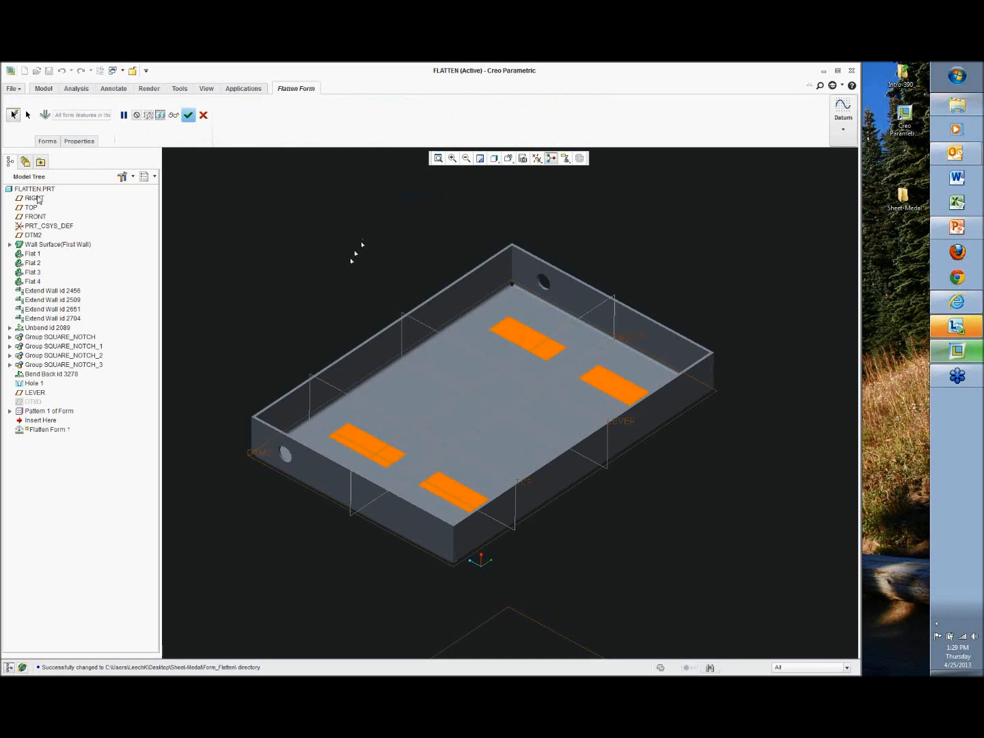
{"action": "left_click", "coordinate": [48, 142]}
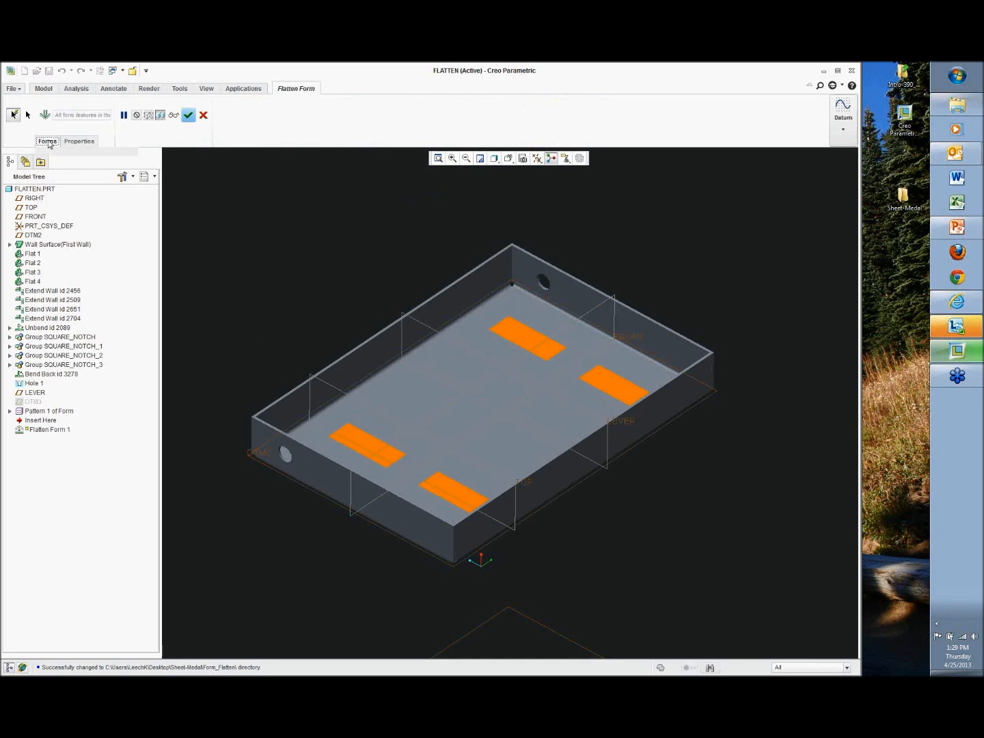
{"action": "left_click", "coordinate": [48, 144]}
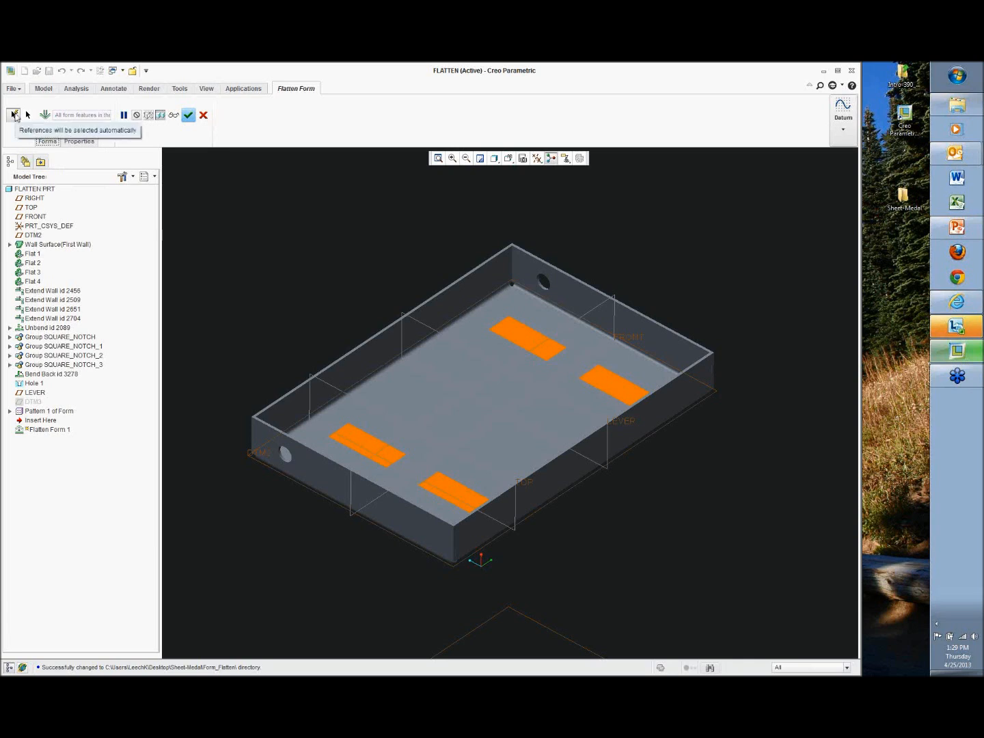
{"action": "left_click", "coordinate": [187, 114]}
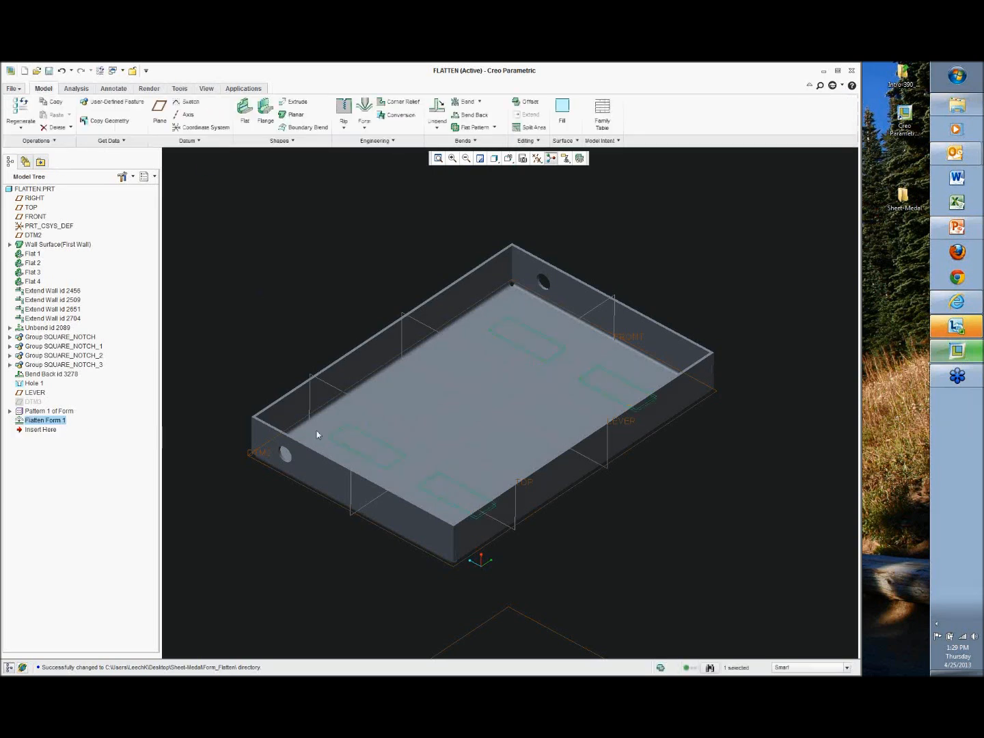
{"action": "left_click", "coordinate": [354, 309]}
{"action": "middle_click_drag", "start_coordinate": [348, 298], "coordinate": [344, 343]}
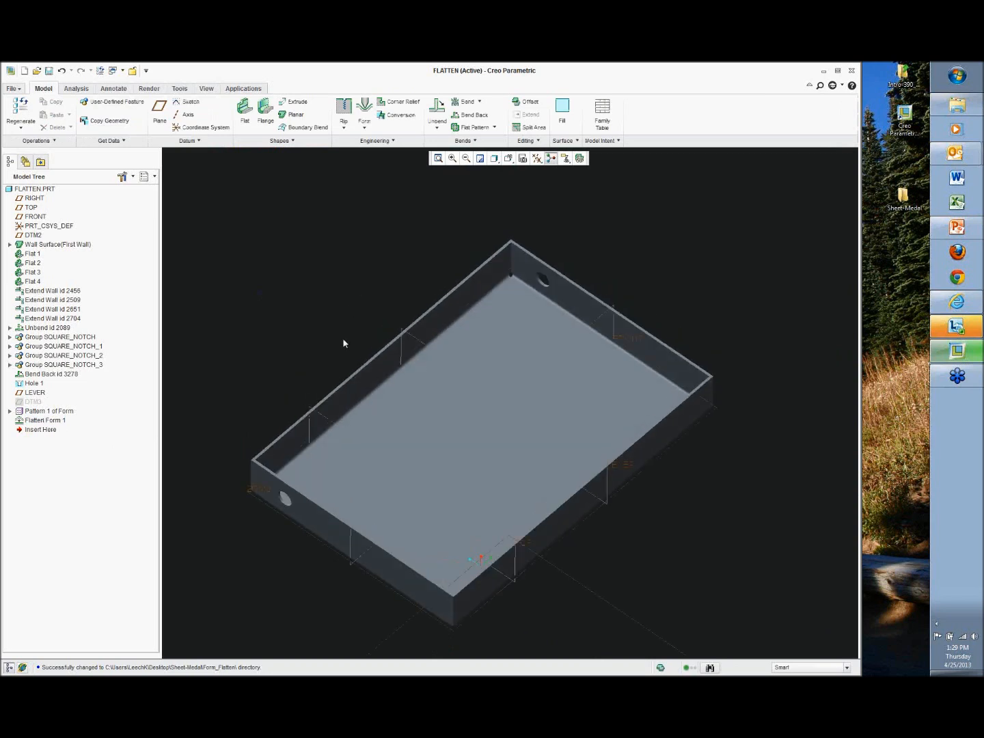
Close the FLATTEN part and set the Form_Punch folder as the working directory
{"action": "left_click", "coordinate": [206, 88]}
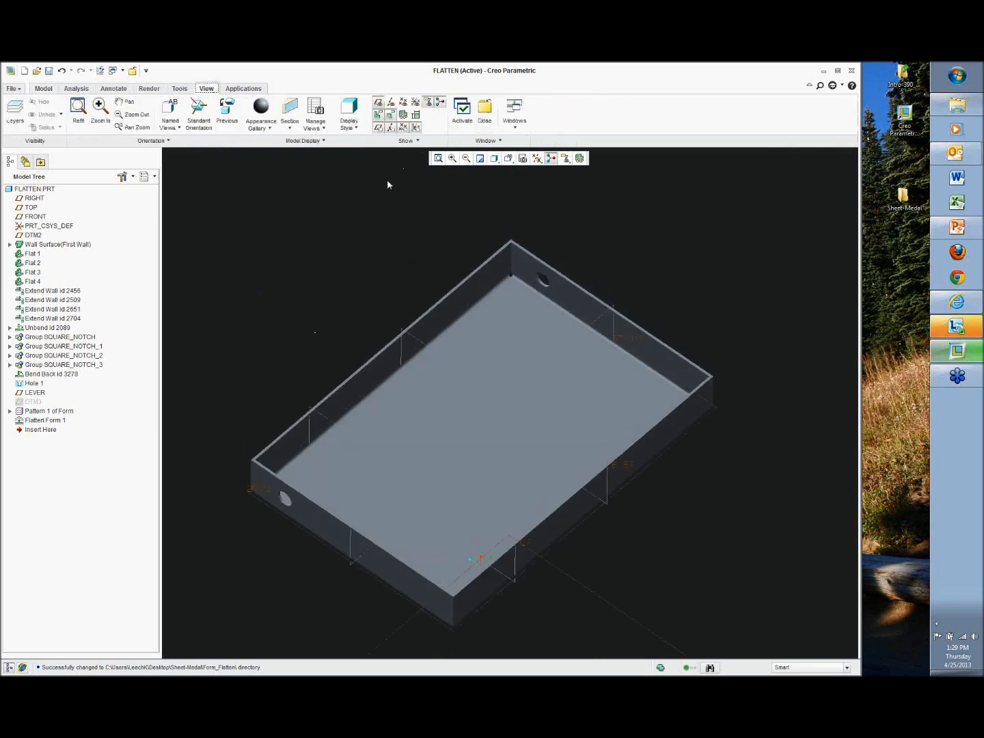
{"action": "left_click", "coordinate": [482, 108]}
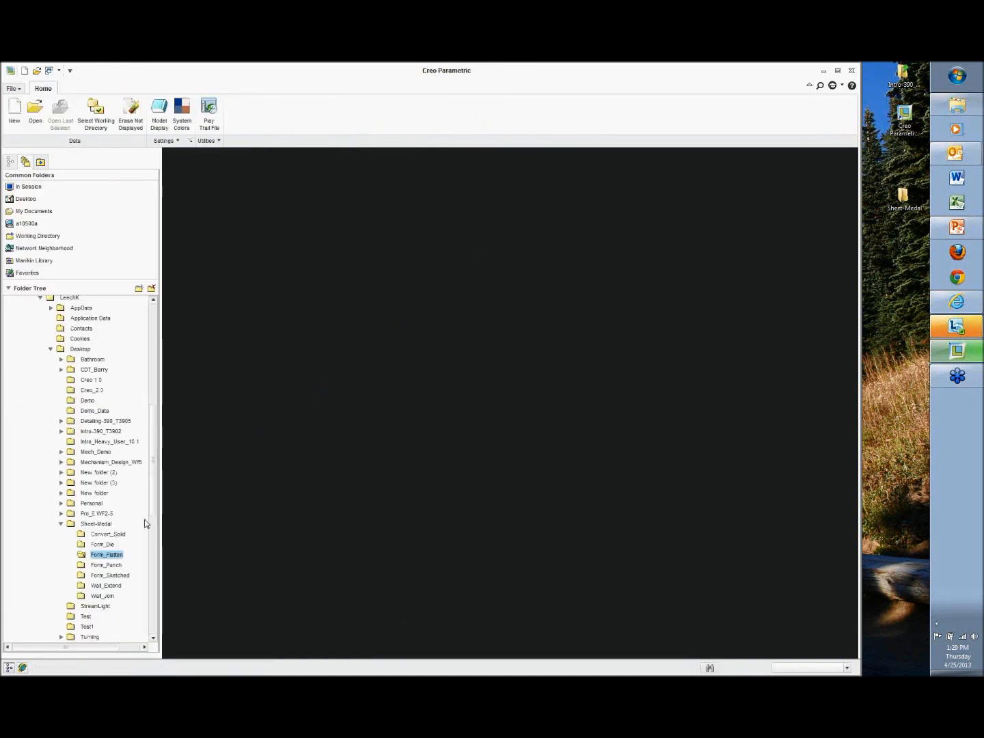
{"action": "left_click", "coordinate": [118, 568]}
{"action": "right_click", "coordinate": [117, 568]}
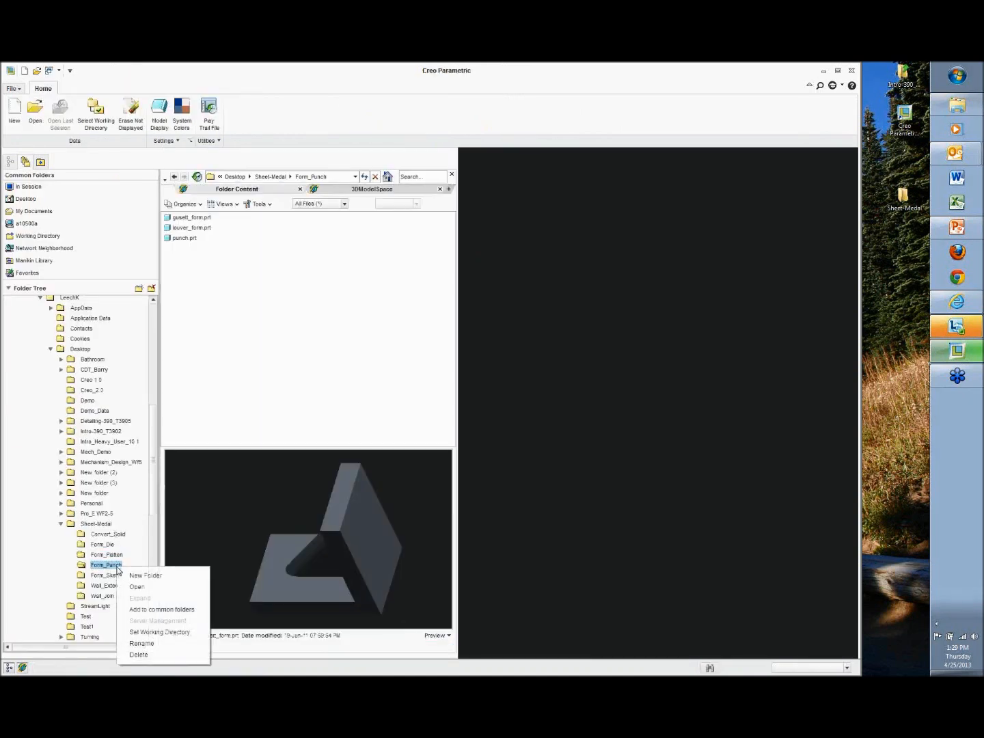
{"action": "left_click", "coordinate": [175, 631]}
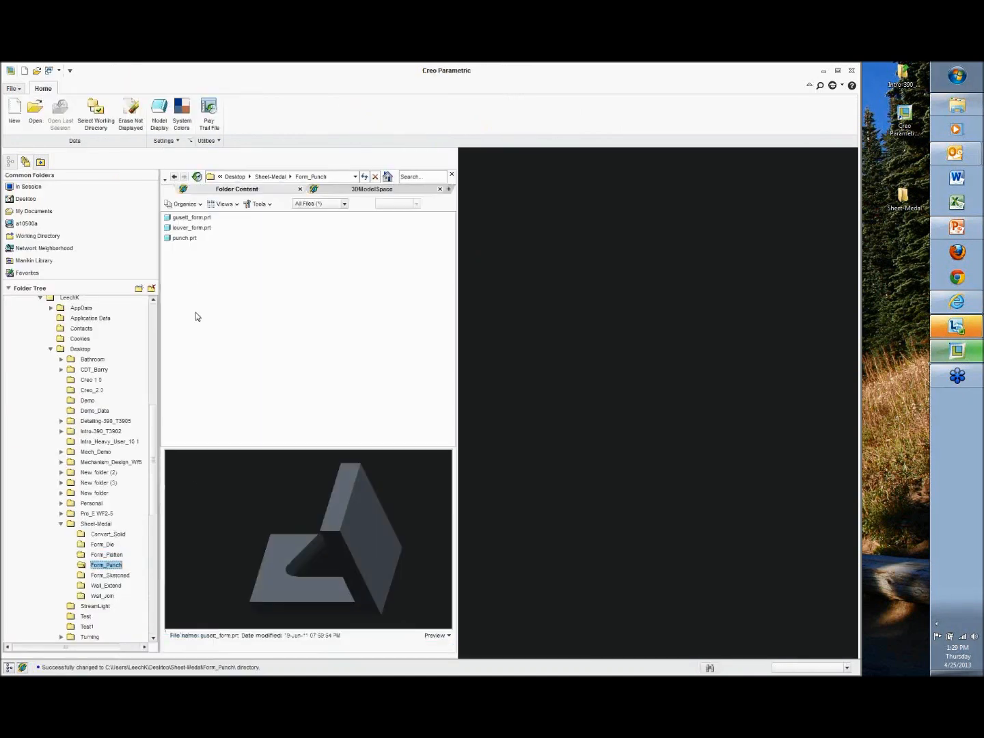
Preview the parts in the Form_Punch folder and open punch.prt
{"action": "left_click", "coordinate": [186, 237]}
{"action": "left_click", "coordinate": [186, 228]}
{"action": "left_click", "coordinate": [191, 219]}
{"action": "left_click", "coordinate": [191, 229]}
{"action": "left_click", "coordinate": [184, 238]}
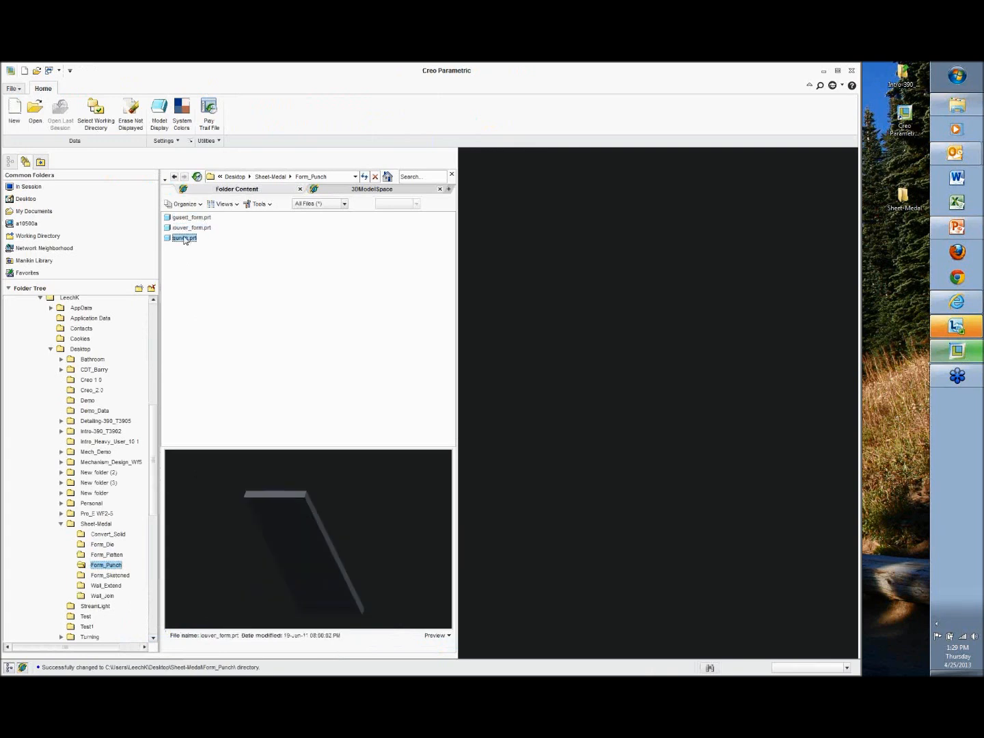
{"action": "double_click", "coordinate": [185, 237]}
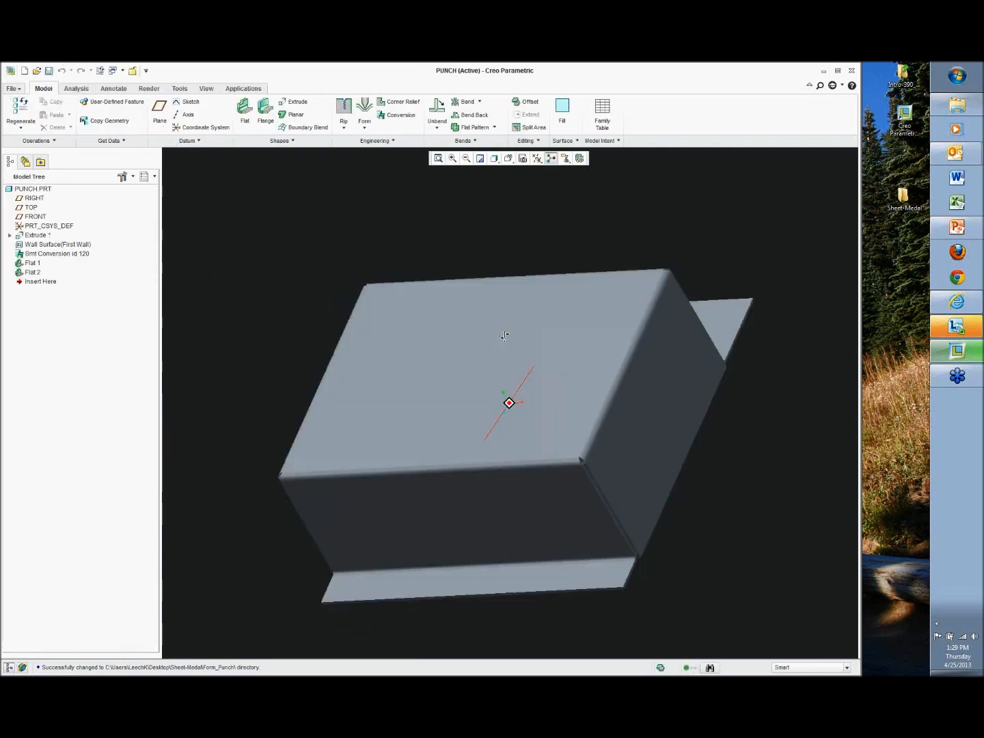
Start a Punch Form on the box part with gusett_form.prt as the punch model, placed using its interface
{"action": "mouse_move", "coordinate": [568, 372]}
{"action": "middle_mouse_down", "text": "shift"}
{"action": "mouse_move", "coordinate": [592, 384]}
{"action": "mouse_move", "coordinate": [572, 373]}
{"action": "middle_mouse_up", "text": "shift"}
{"action": "left_click", "coordinate": [365, 128]}
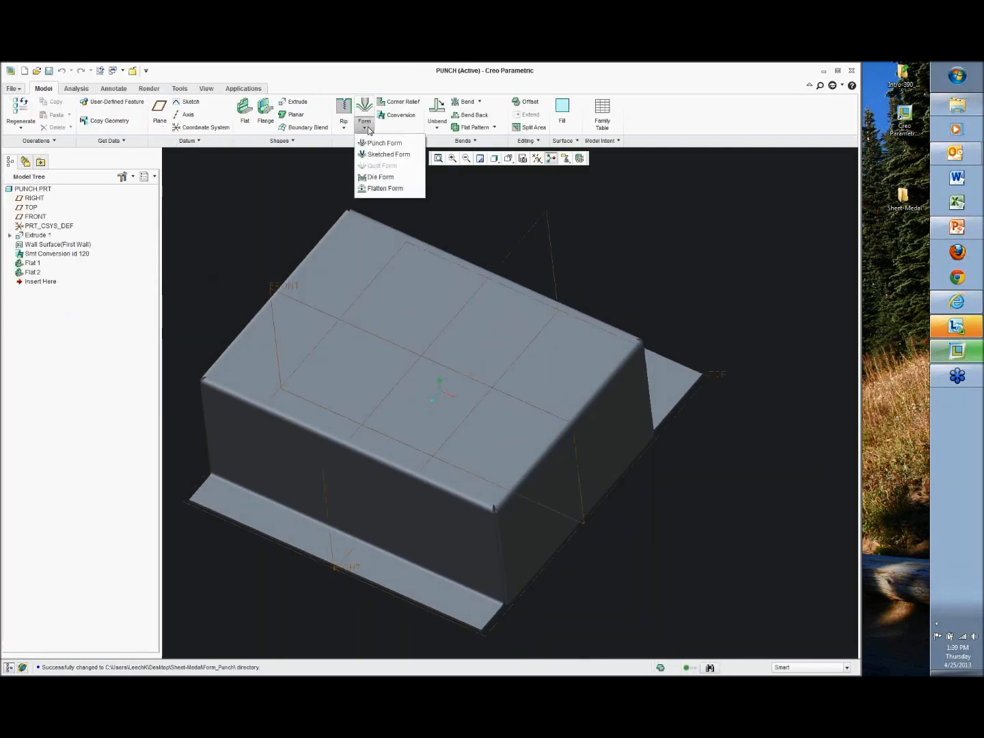
{"action": "left_click", "coordinate": [384, 142]}
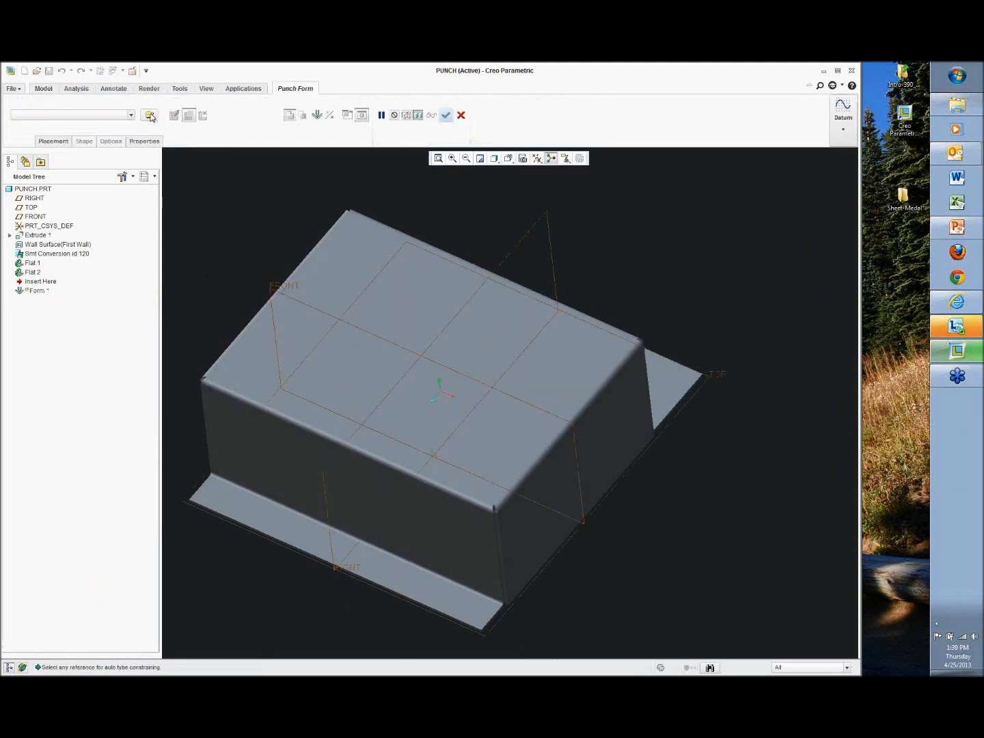
{"action": "left_click", "coordinate": [150, 118]}
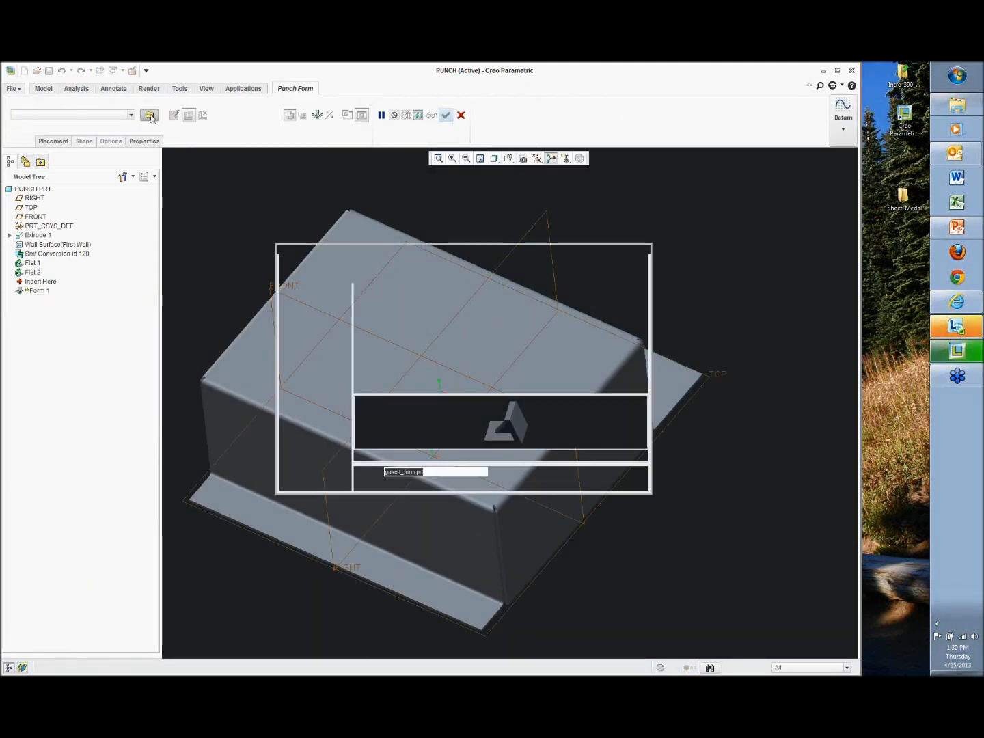
{"action": "double_click", "coordinate": [379, 289]}
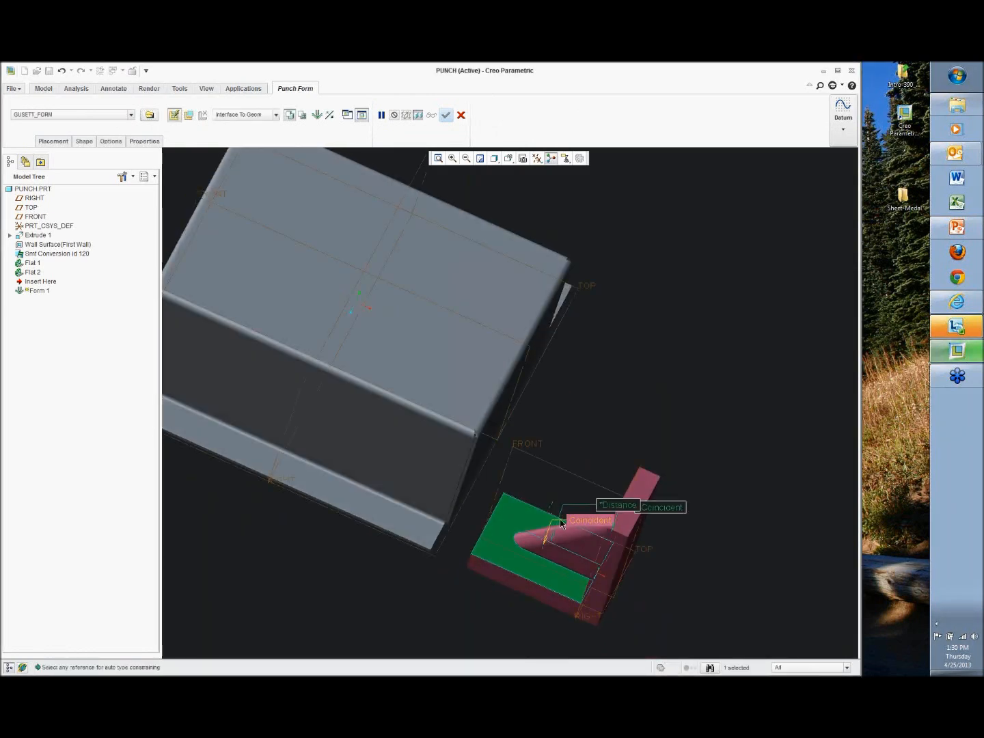
{"action": "left_click", "coordinate": [175, 116]}
Constrain the gusset punch's two perpendicular faces coincident with the box's end wall and its top wall
{"action": "middle_click_drag", "start_coordinate": [522, 566], "coordinate": [518, 566]}
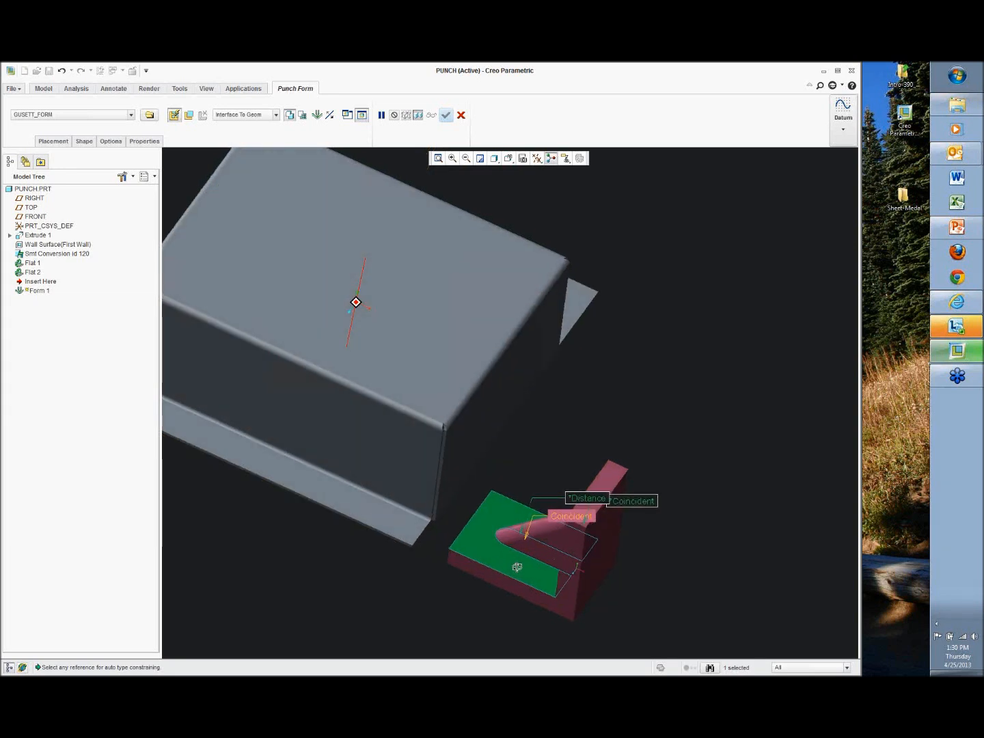
{"action": "left_click", "coordinate": [462, 437]}
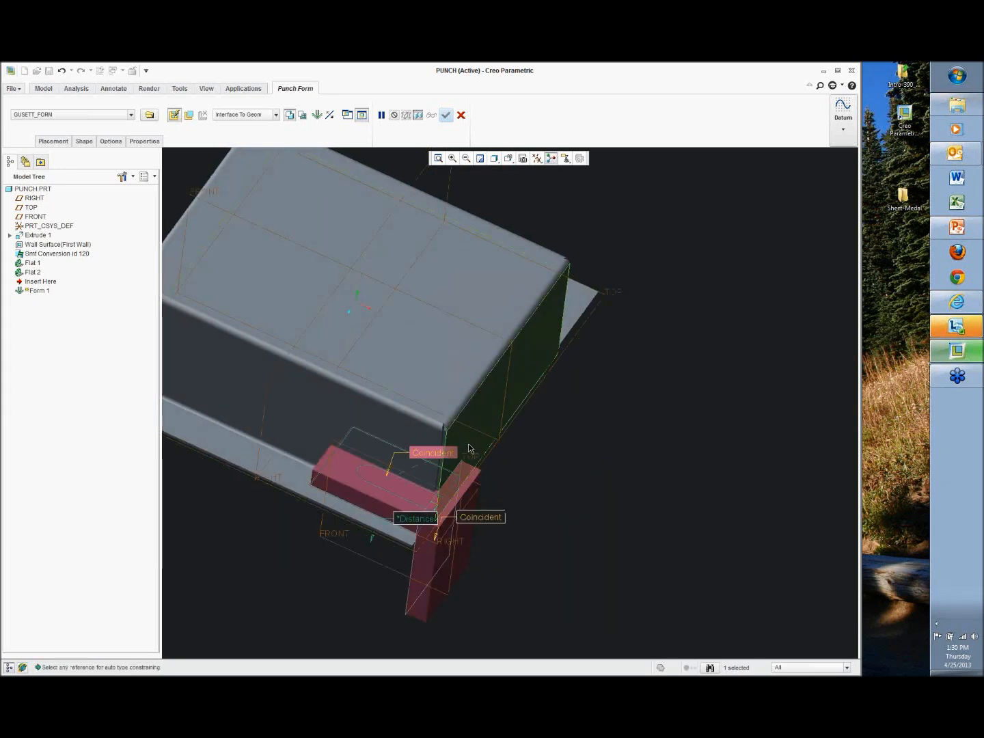
{"action": "middle_click_drag", "start_coordinate": [472, 441], "coordinate": [521, 384]}
{"action": "middle_click_drag", "start_coordinate": [572, 326], "coordinate": [517, 314]}
{"action": "left_click", "coordinate": [517, 314]}
Constrain the gusset punch by distance from the box's FRONT plane and set the offset to 8.60
{"action": "middle_click_drag", "start_coordinate": [653, 341], "coordinate": [513, 338]}
{"action": "left_click", "coordinate": [476, 334]}
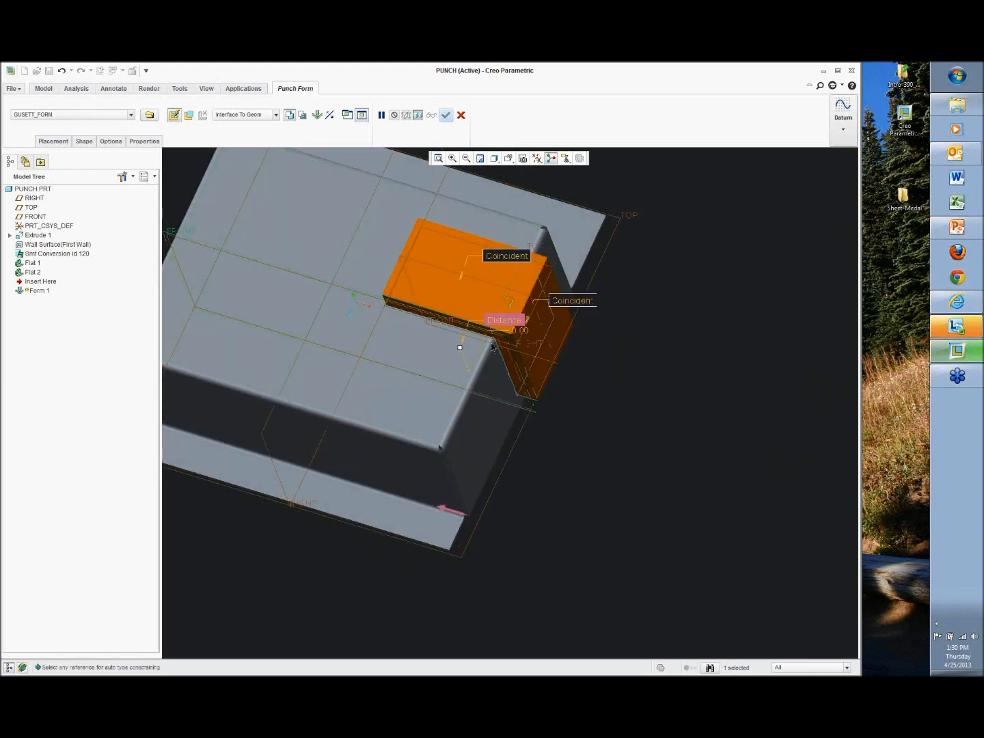
{"action": "middle_click_drag", "start_coordinate": [459, 345], "coordinate": [514, 404]}
{"action": "left_click_drag", "start_coordinate": [513, 400], "coordinate": [515, 424]}
{"action": "middle_click_drag", "start_coordinate": [638, 350], "coordinate": [539, 324]}
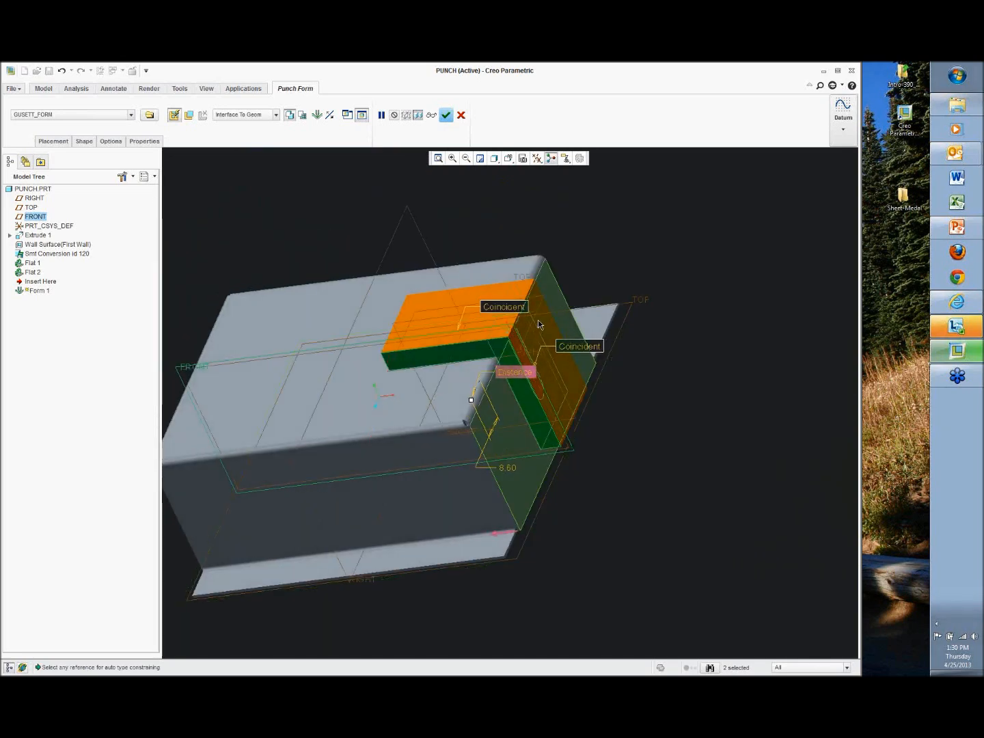
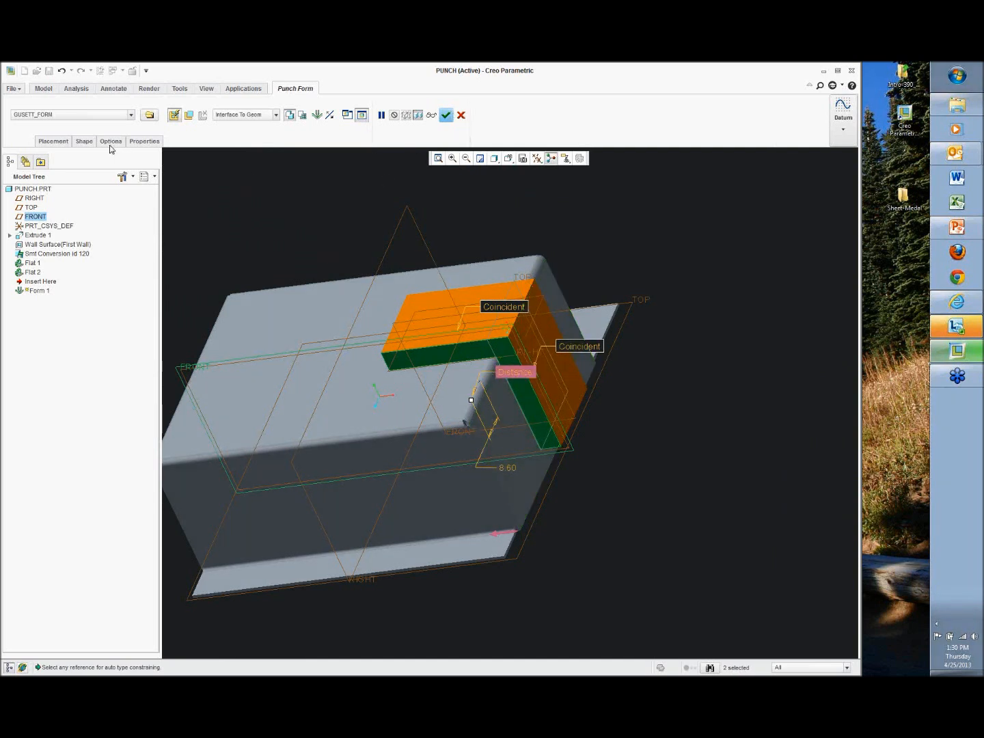
Preview the gusset punch form and examine its edges at the box corner
{"action": "left_click", "coordinate": [431, 115]}
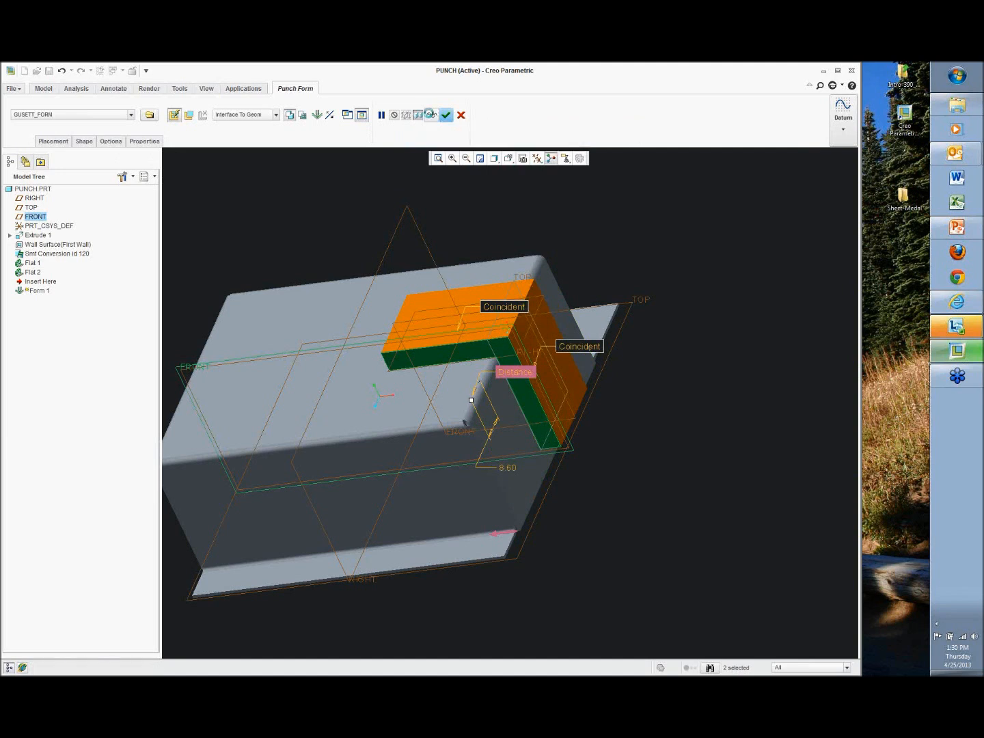
{"action": "scroll", "coordinate": [501, 354], "scroll_direction": "up", "scroll_amount": 3}
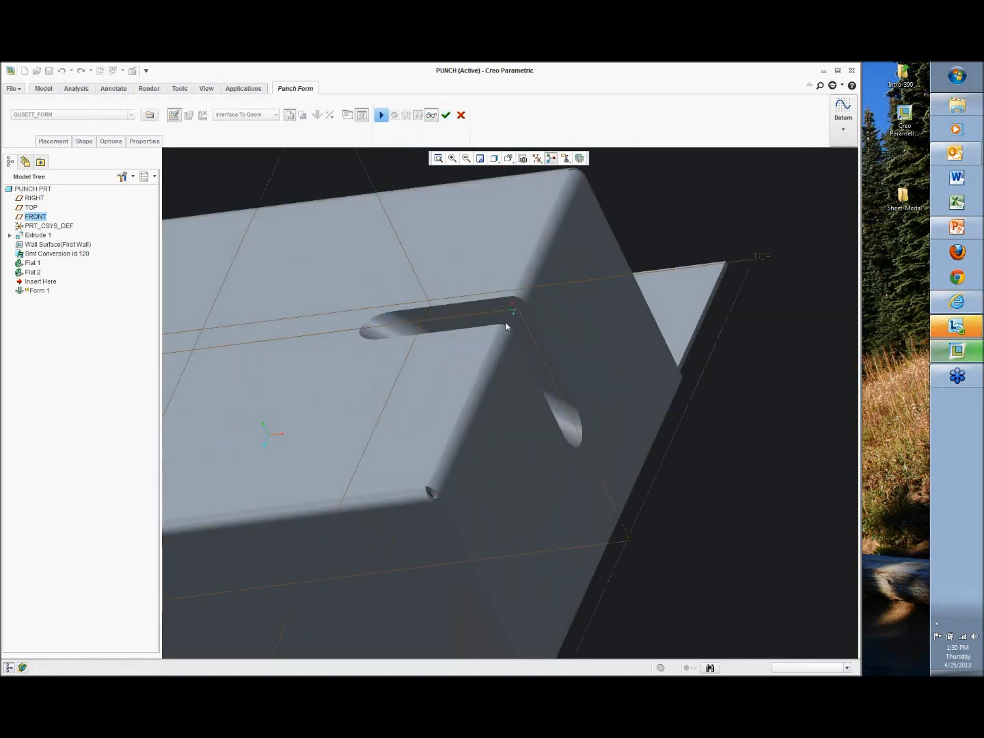
{"action": "left_click", "coordinate": [387, 113]}
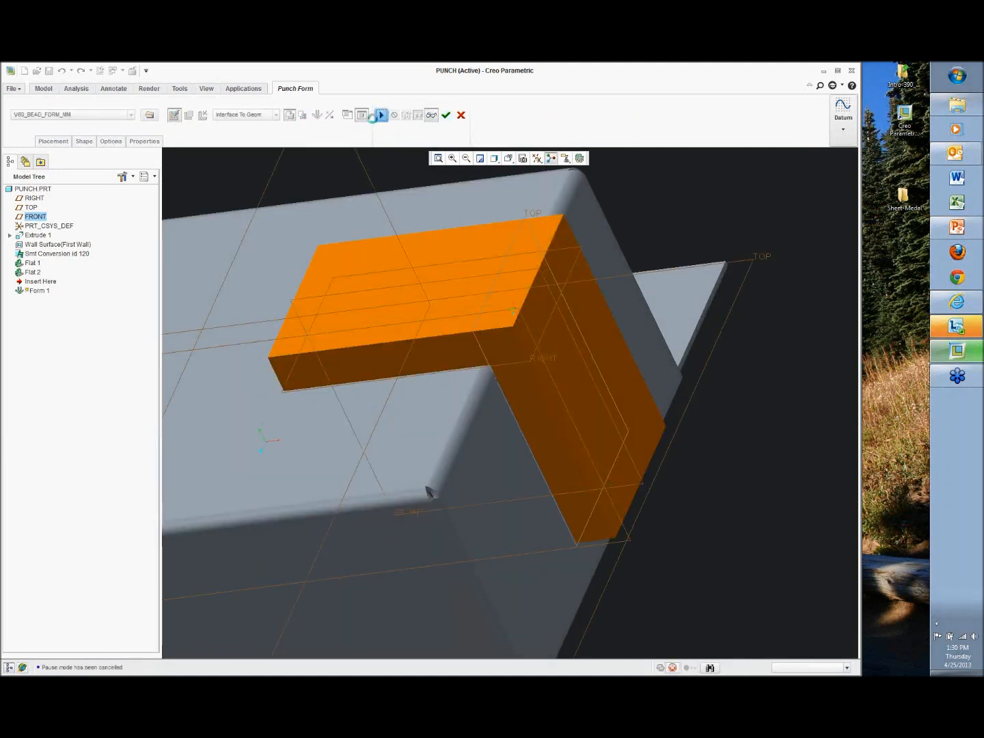
Round the form's placement edges with an inside radius equal to Thickness, then create the punch form and inspect it from inside the box
{"action": "left_click", "coordinate": [110, 141]}
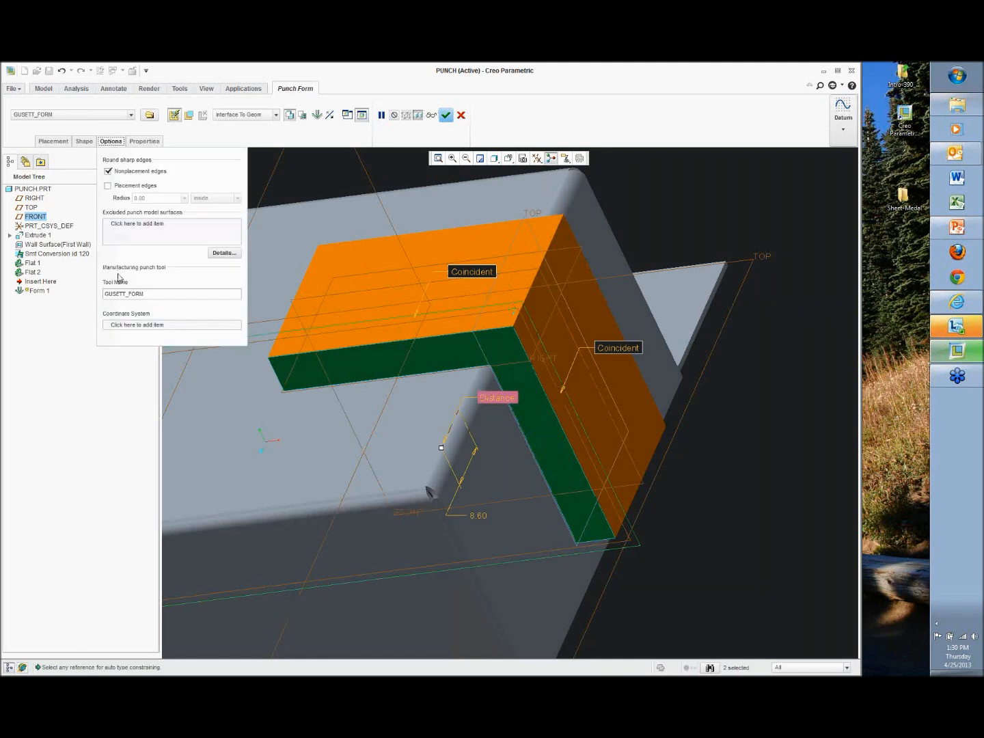
{"action": "left_click", "coordinate": [111, 186]}
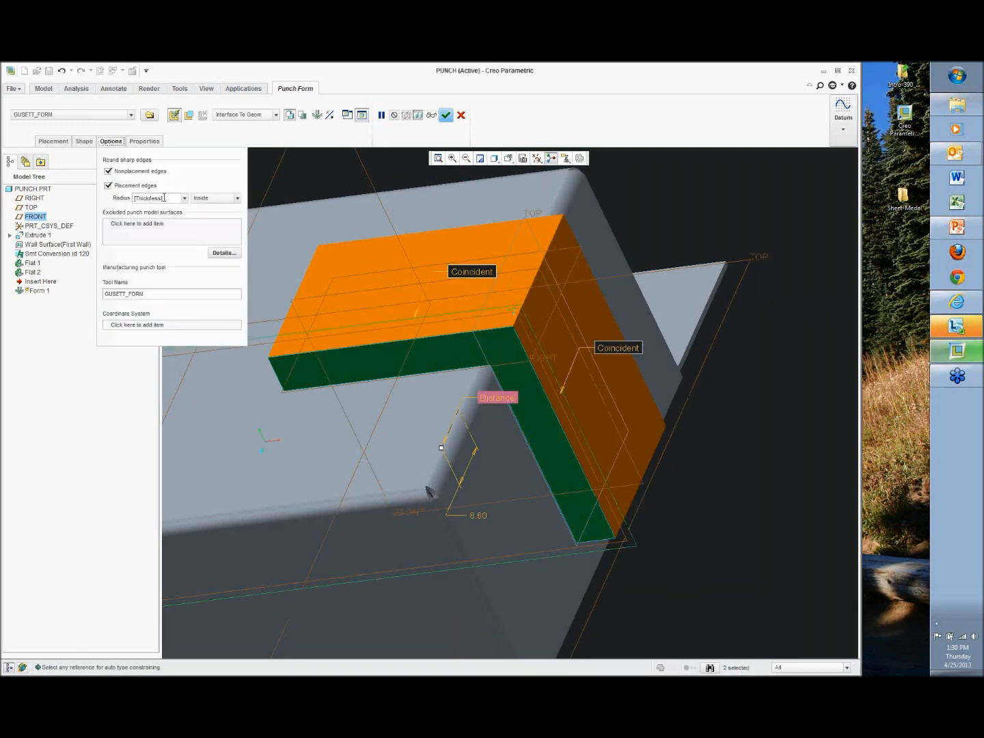
{"action": "left_click", "coordinate": [431, 115]}
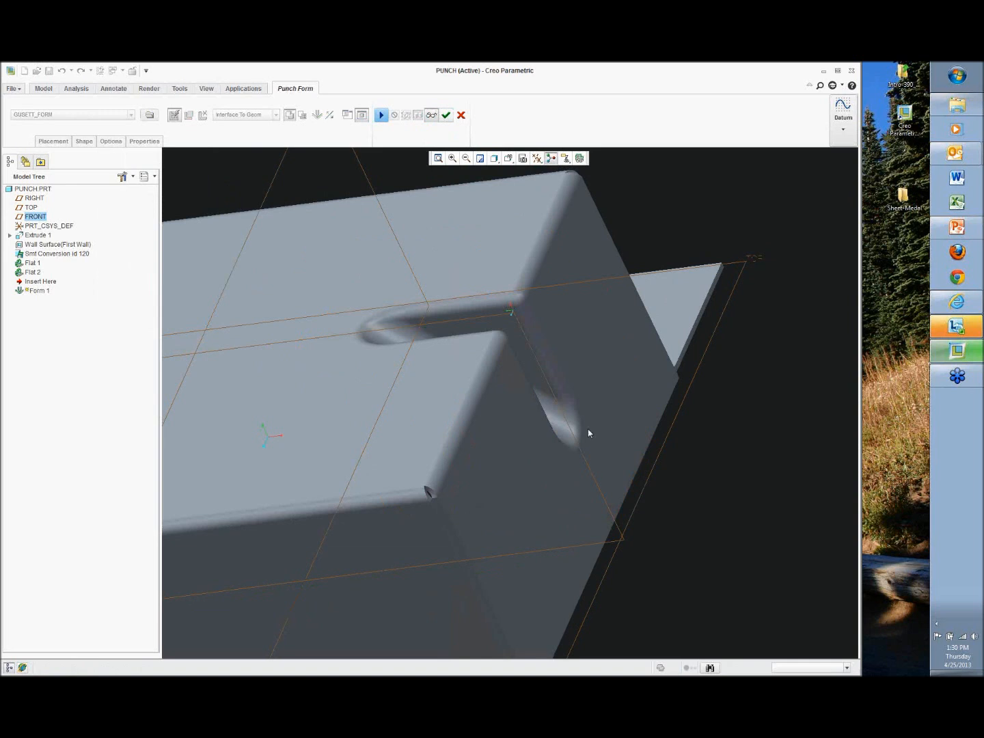
{"action": "middle_click_drag", "start_coordinate": [588, 433], "coordinate": [743, 258]}
{"action": "middle_click", "coordinate": [733, 248]}
{"action": "scroll", "coordinate": [733, 249], "scroll_direction": "up", "scroll_amount": 3}
{"action": "scroll", "coordinate": [726, 228], "scroll_direction": "down", "scroll_amount": 2}
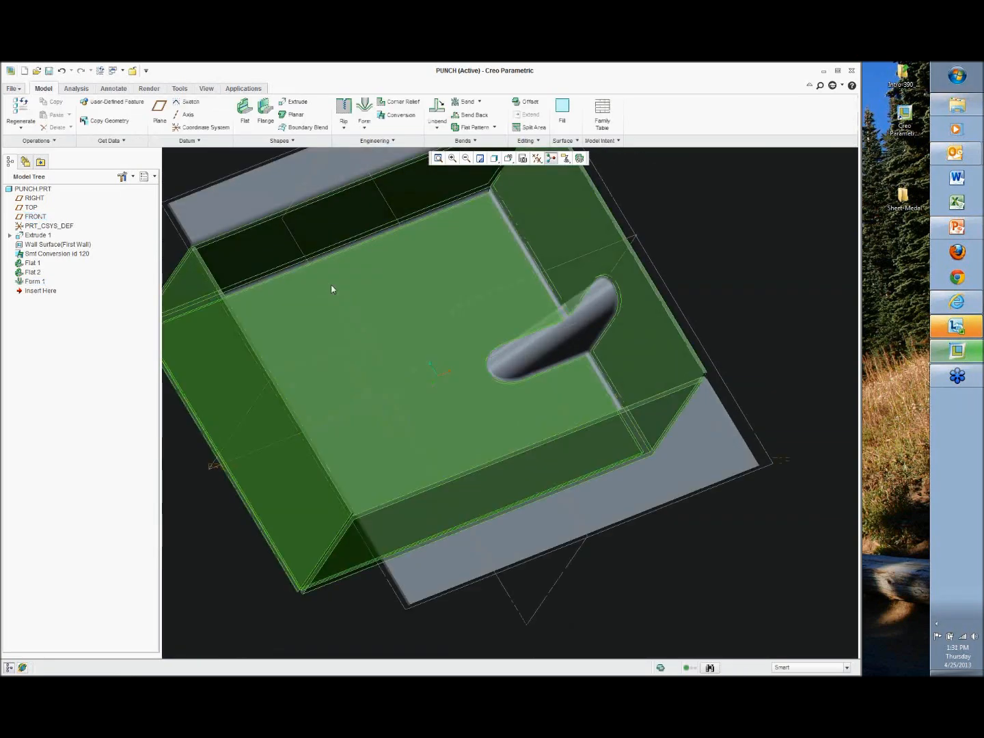
{"action": "left_click", "coordinate": [36, 70]}
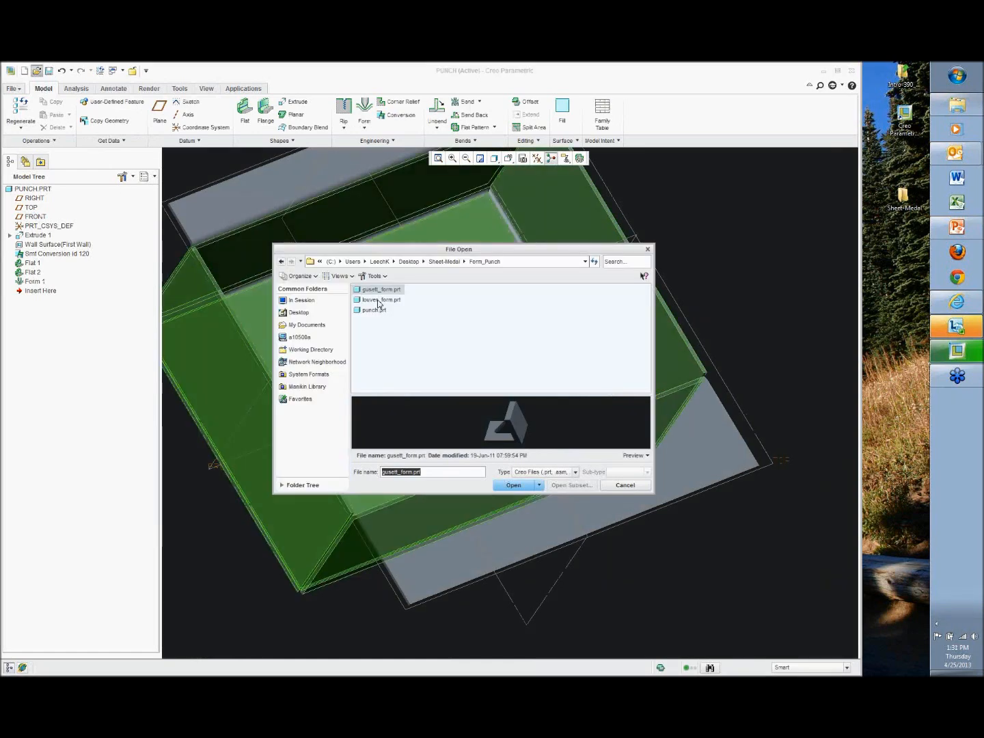
{"action": "double_click", "coordinate": [379, 301]}
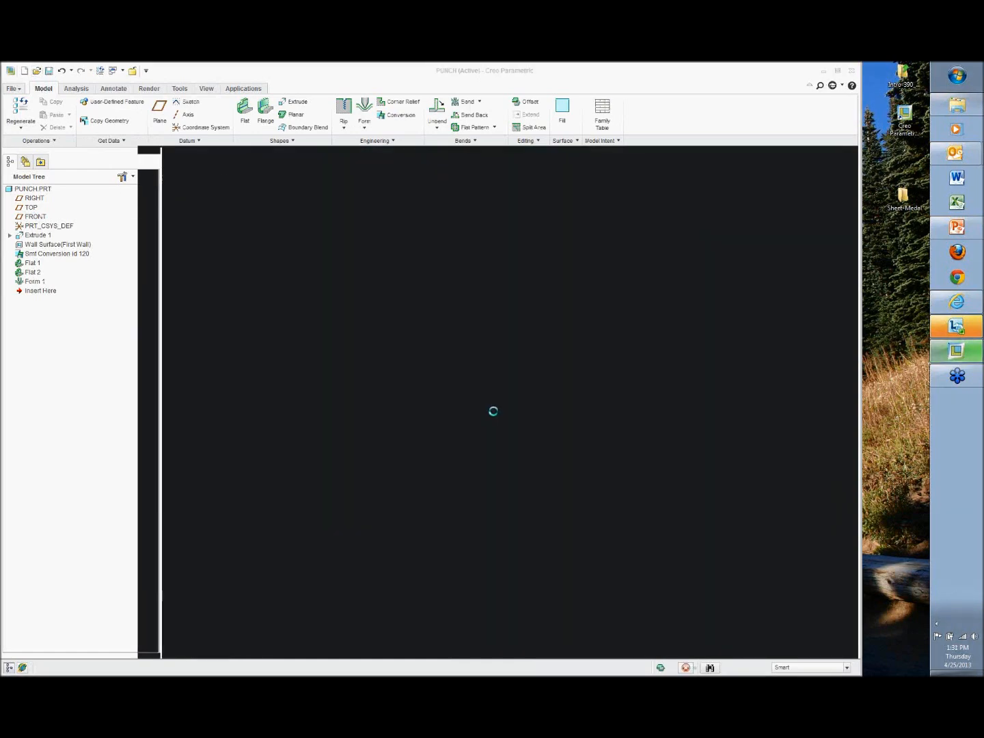
{"action": "left_click", "coordinate": [206, 88]}
{"action": "left_click", "coordinate": [469, 116]}
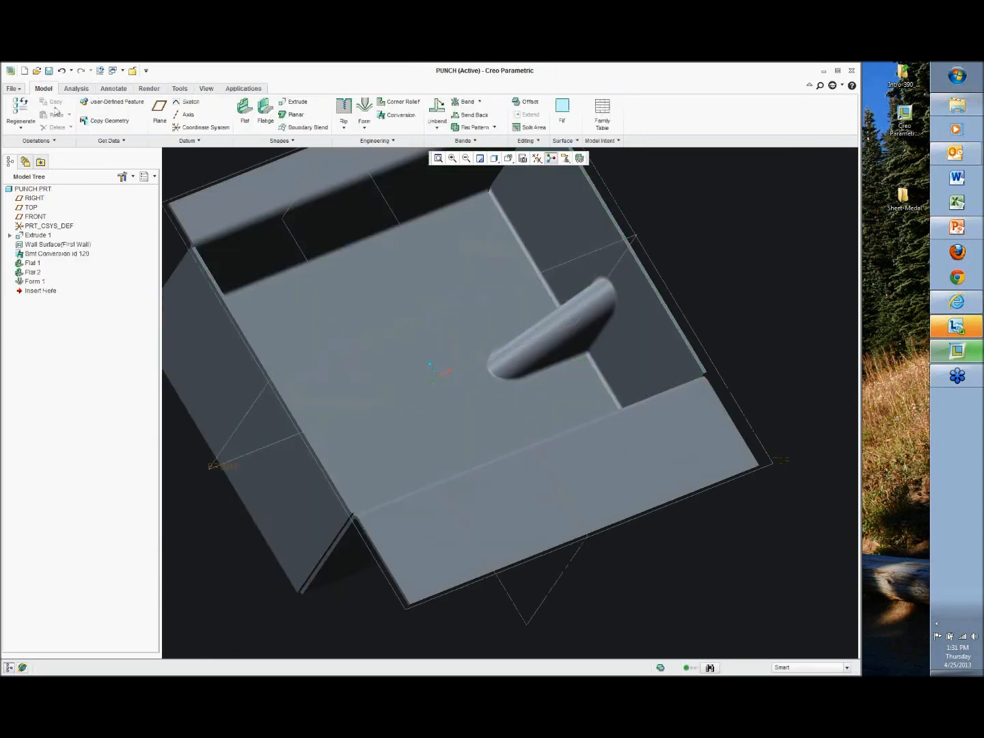
Open gusett_form.prt and move the model's insertion point to just before Round 1
{"action": "left_click", "coordinate": [36, 71]}
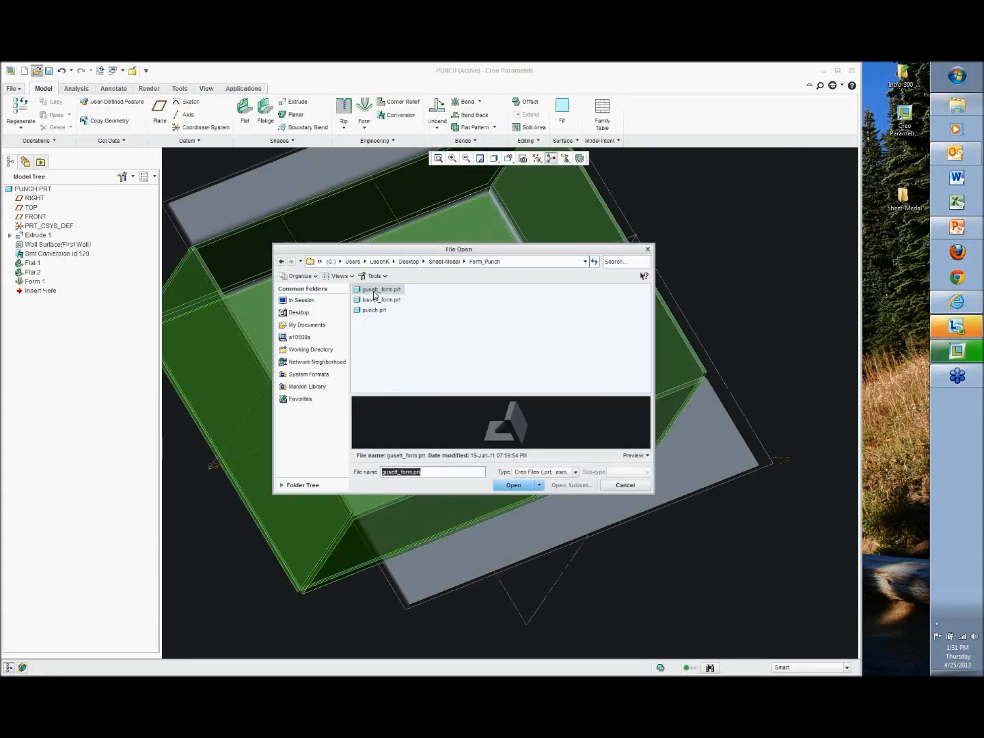
{"action": "left_click", "coordinate": [374, 289]}
{"action": "middle_click_drag", "start_coordinate": [514, 427], "coordinate": [534, 431]}
{"action": "left_click", "coordinate": [494, 476]}
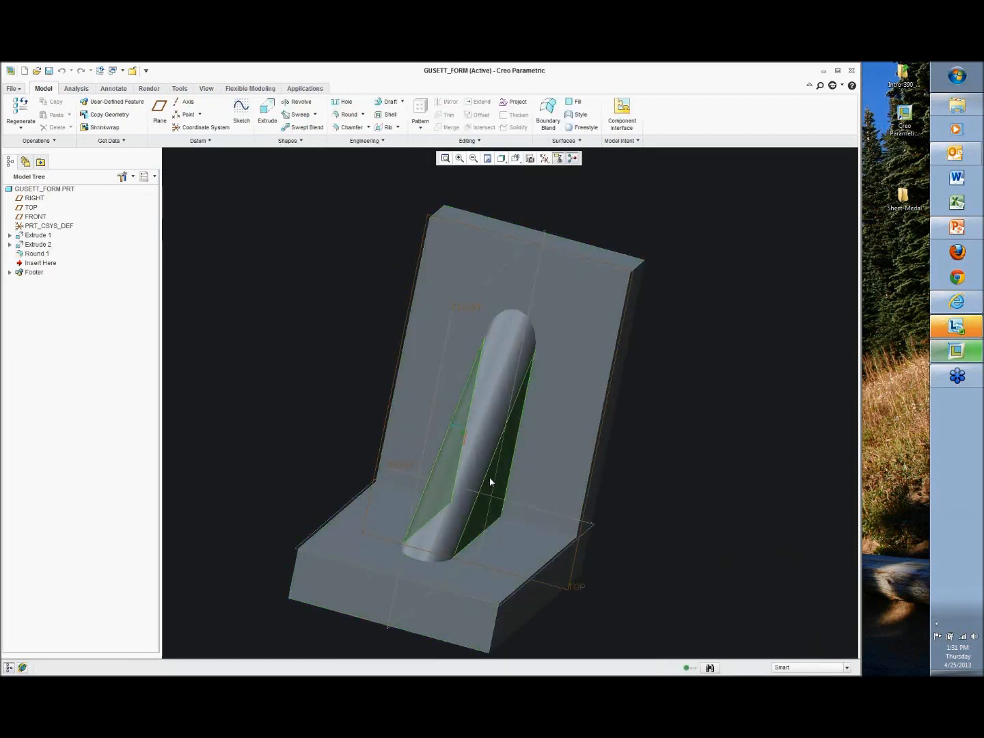
{"action": "left_click_drag", "start_coordinate": [49, 264], "coordinate": [45, 248]}
{"action": "mouse_move", "coordinate": [273, 291]}
{"action": "middle_mouse_down"}
{"action": "mouse_move", "coordinate": [293, 298]}
{"action": "mouse_move", "coordinate": [274, 303]}
{"action": "middle_mouse_up"}
Draft the gusset rib's two triangular side faces by 6.0 degrees, hinged on the rib's sloped face
{"action": "left_click", "coordinate": [387, 102]}
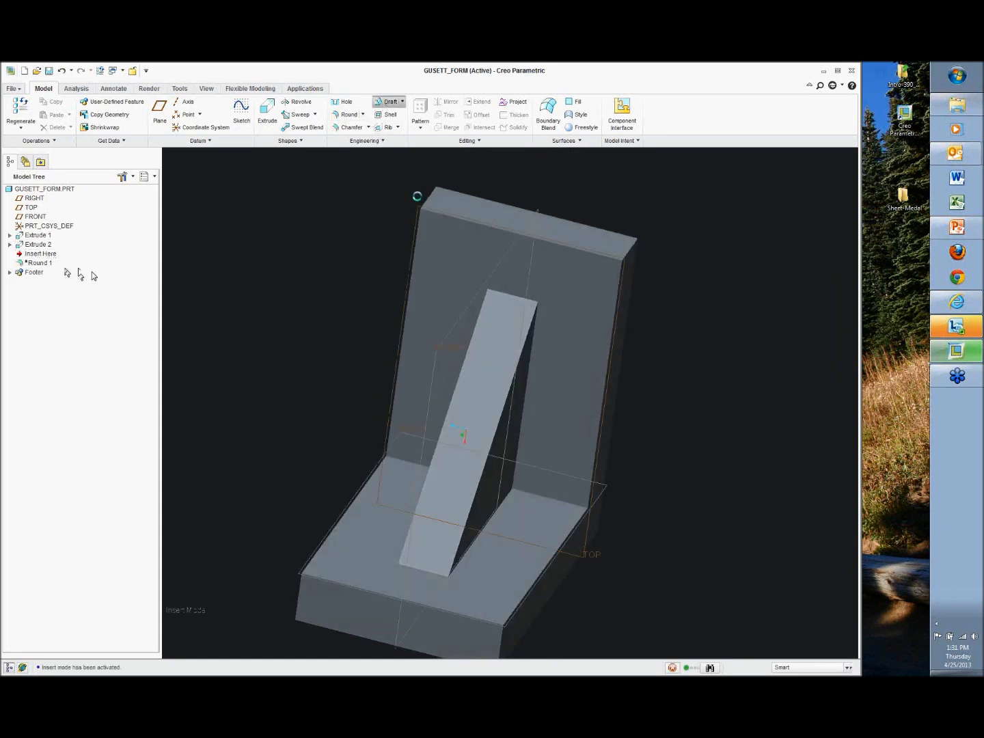
{"action": "middle_click_drag", "start_coordinate": [486, 371], "coordinate": [513, 462]}
{"action": "left_click", "coordinate": [514, 462]}
{"action": "middle_click_drag", "start_coordinate": [400, 400], "coordinate": [464, 423]}
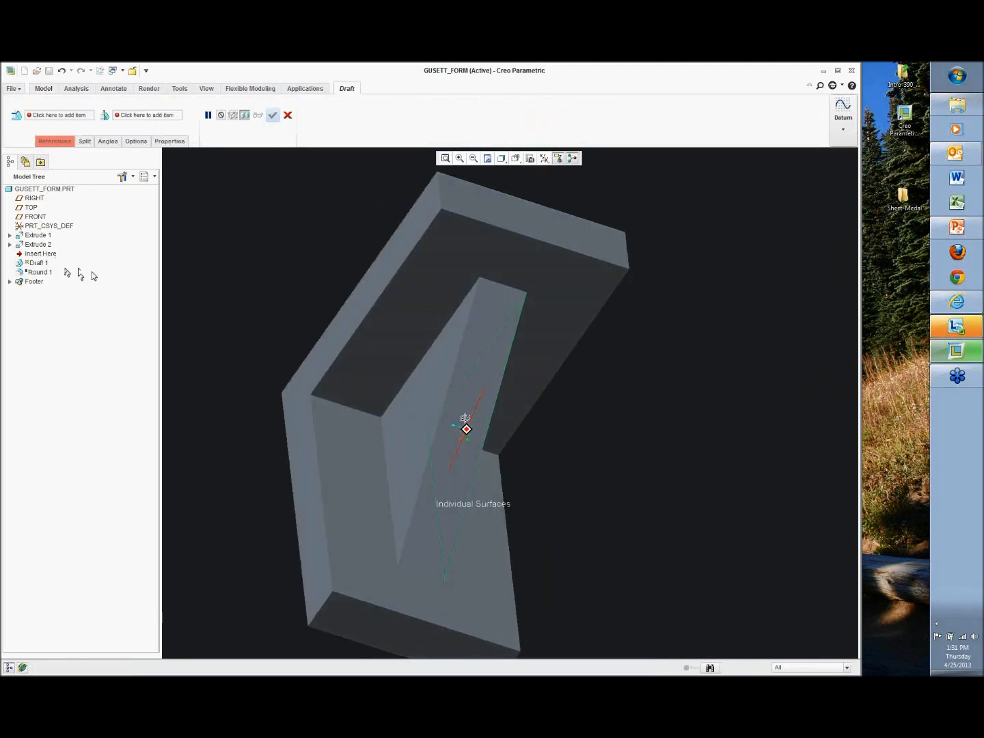
{"action": "right_click", "coordinate": [226, 263]}
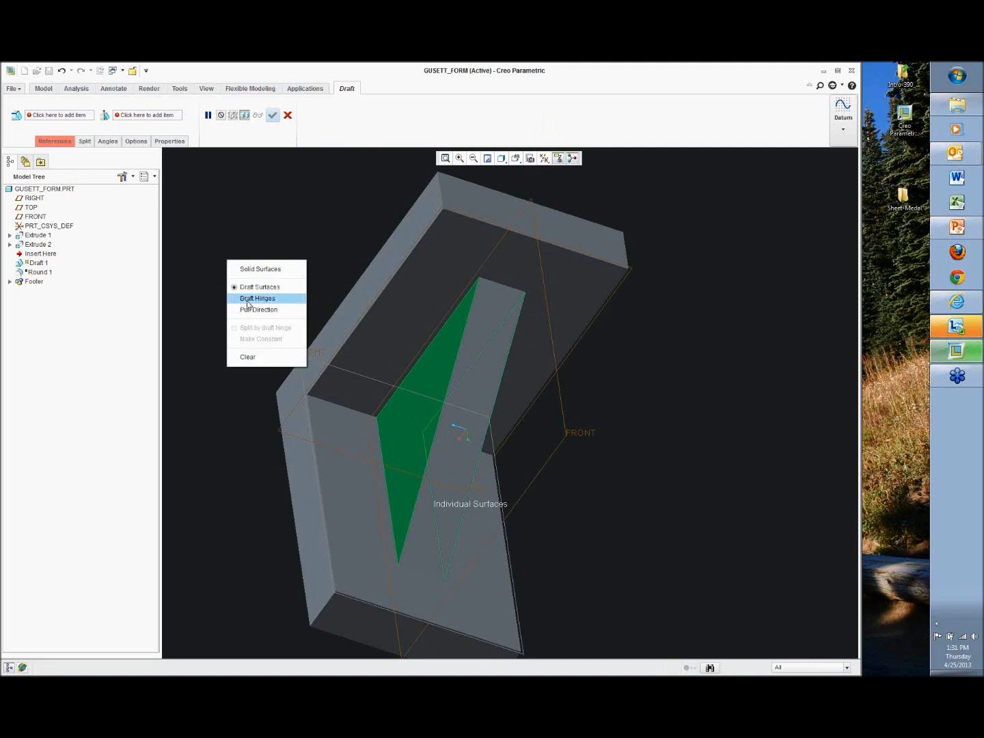
{"action": "left_click", "coordinate": [253, 298]}
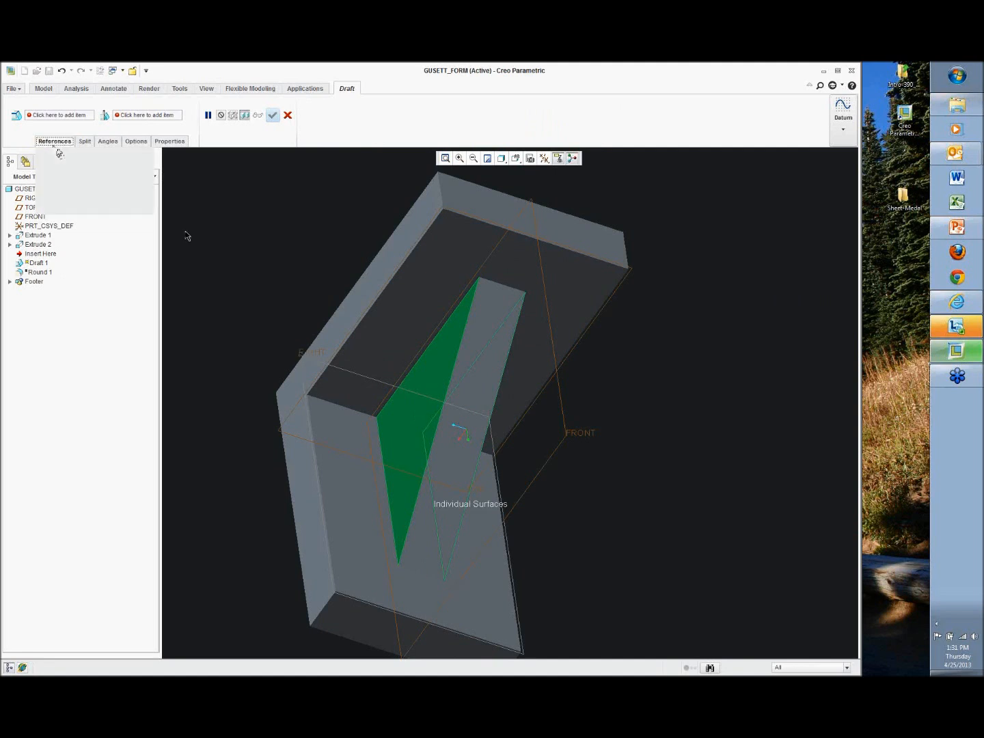
{"action": "left_click", "coordinate": [73, 206]}
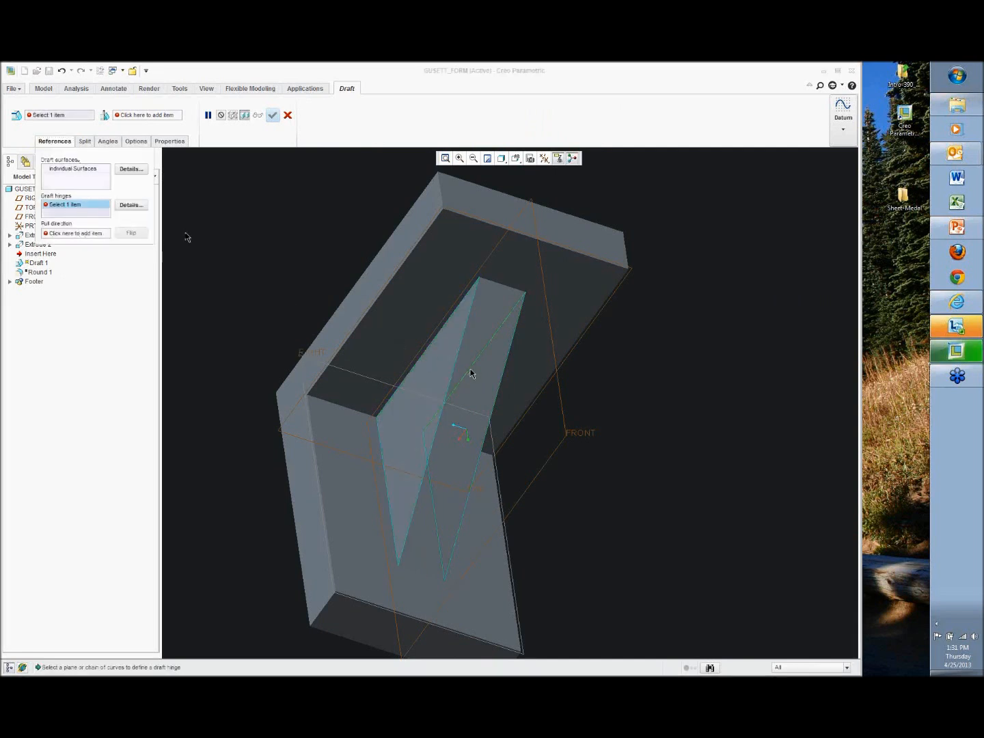
{"action": "left_click", "coordinate": [453, 417]}
{"action": "middle_click_drag", "start_coordinate": [453, 418], "coordinate": [491, 429]}
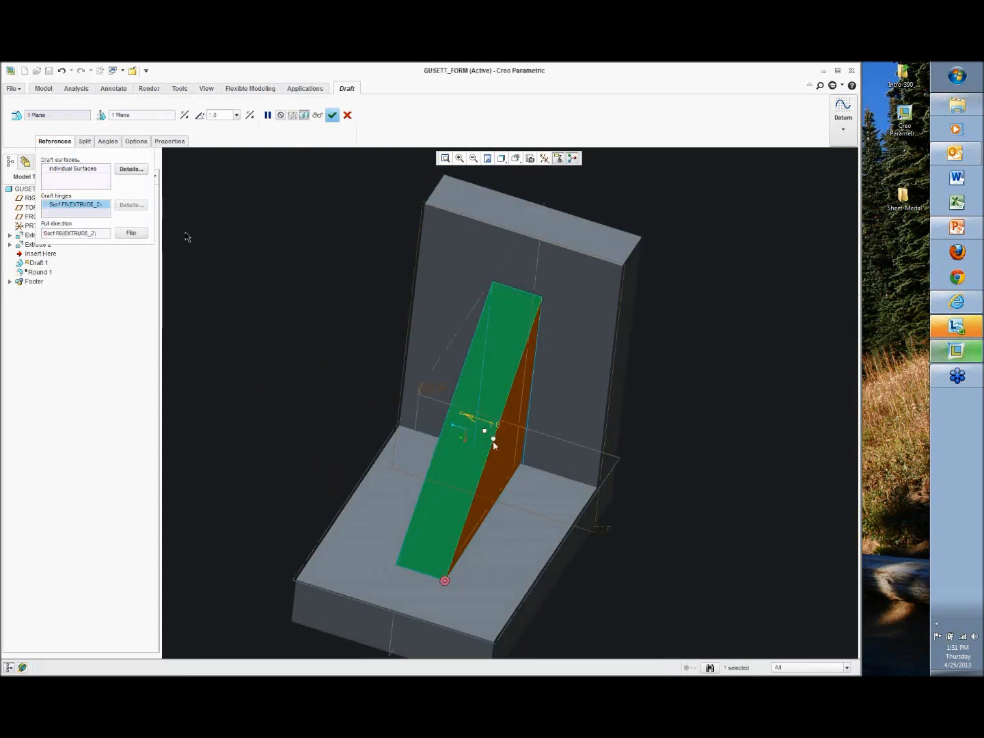
{"action": "left_click_drag", "start_coordinate": [482, 433], "coordinate": [465, 429]}
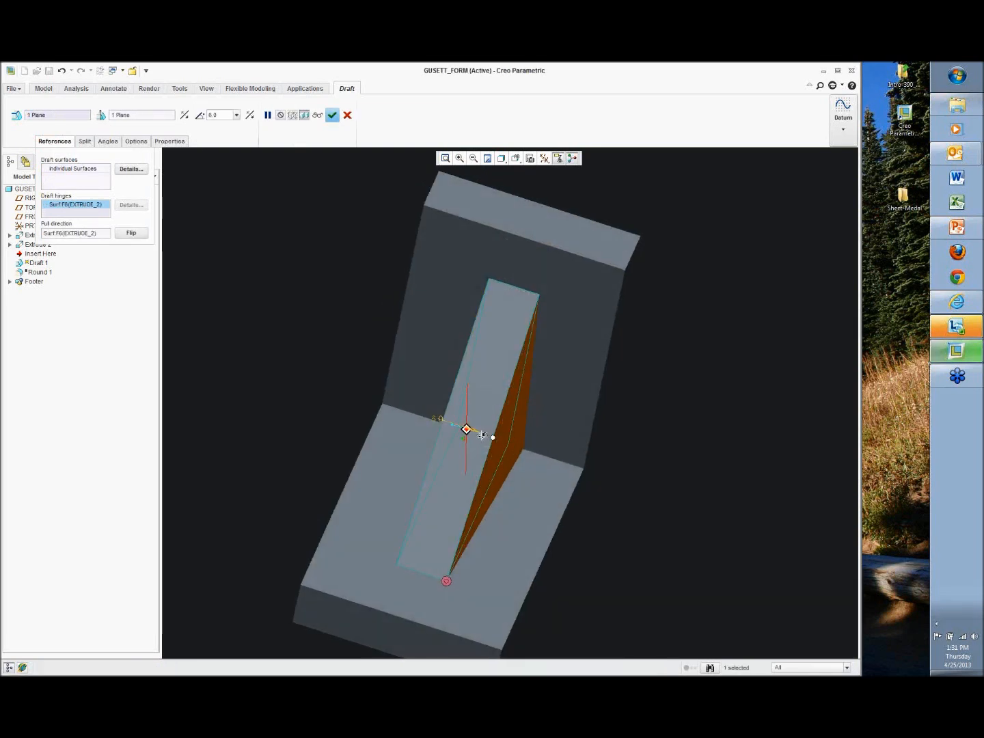
{"action": "left_click", "coordinate": [332, 114]}
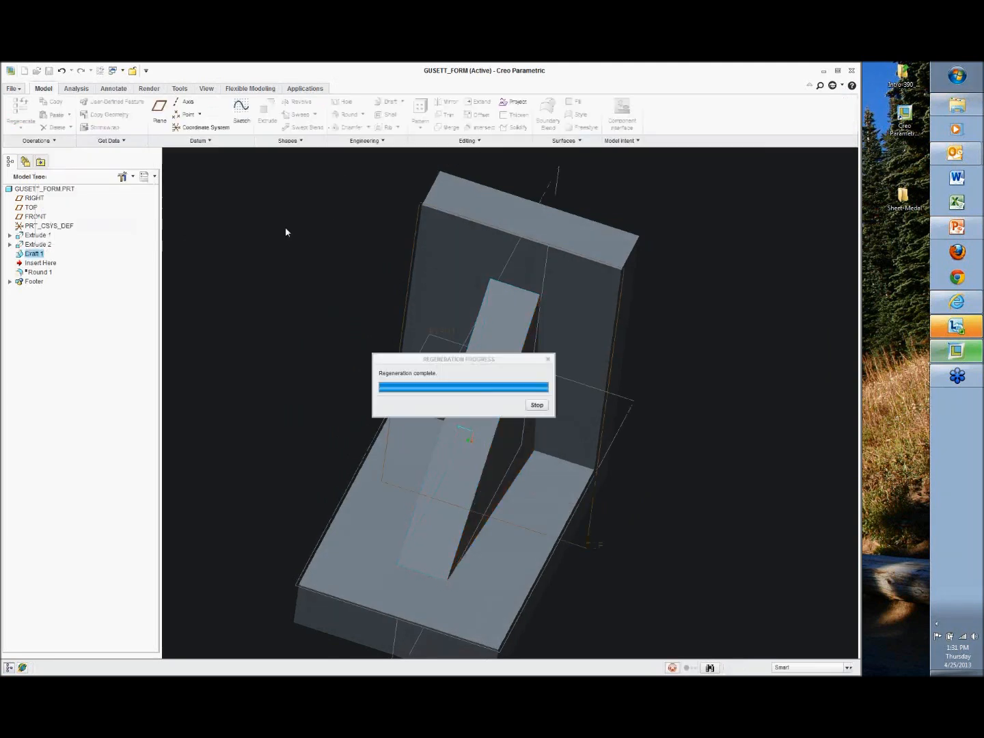
Move the insertion point back below Round 1 and save gusett_form.prt
{"action": "left_click_drag", "start_coordinate": [36, 262], "coordinate": [44, 280]}
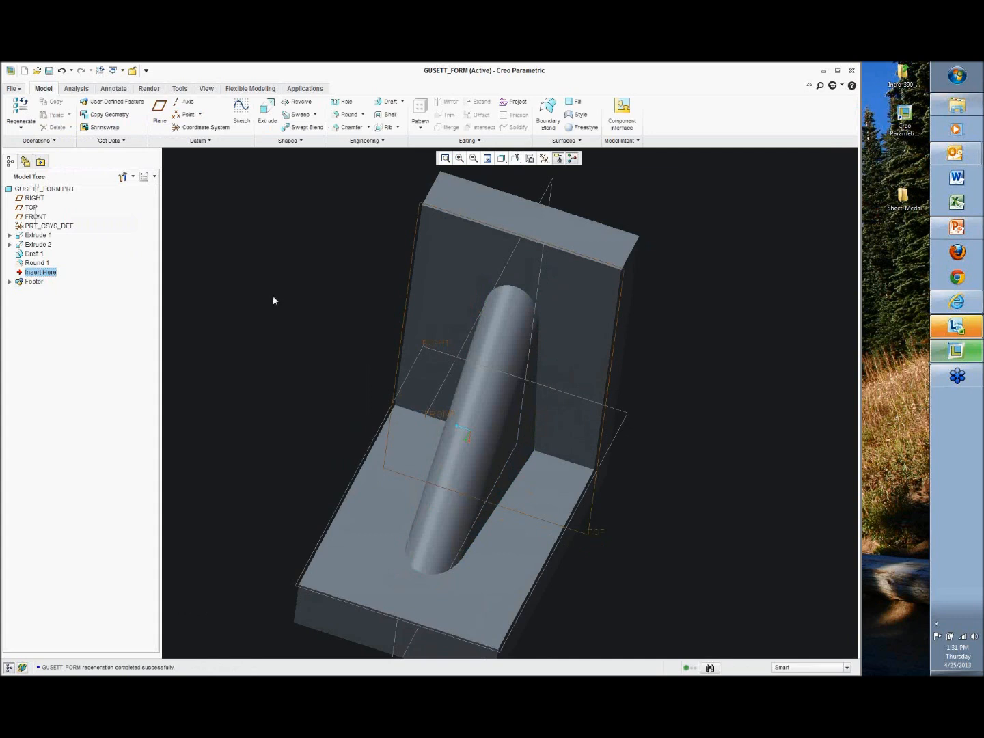
{"action": "middle_click_drag", "start_coordinate": [294, 311], "coordinate": [334, 344]}
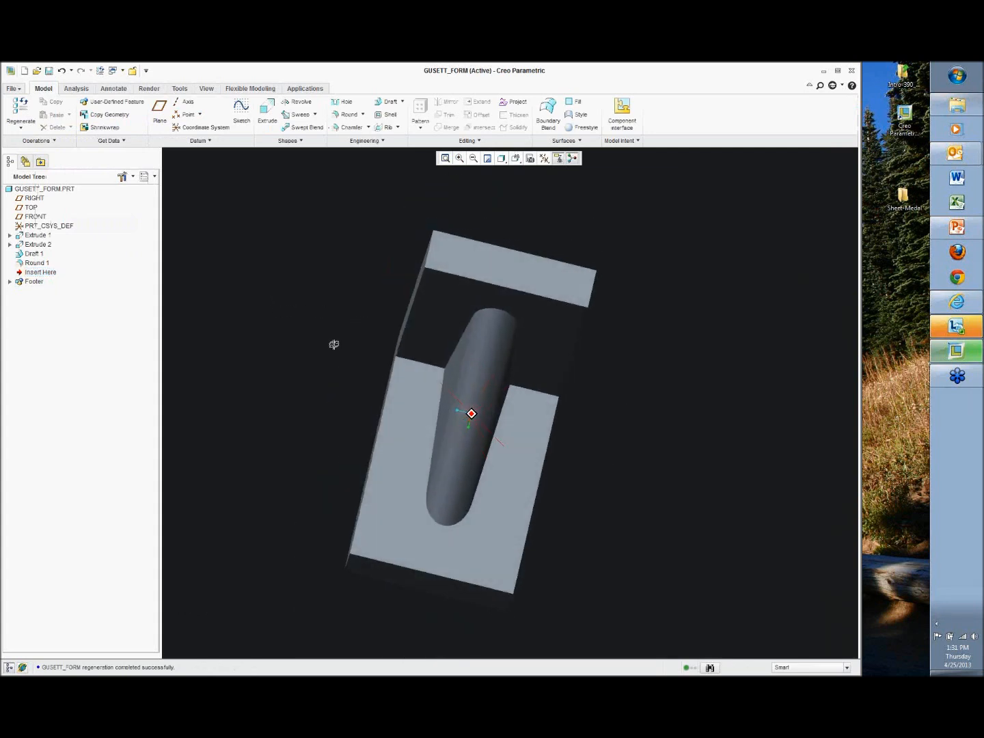
{"action": "left_click", "coordinate": [48, 70]}
{"action": "left_click", "coordinate": [372, 509]}
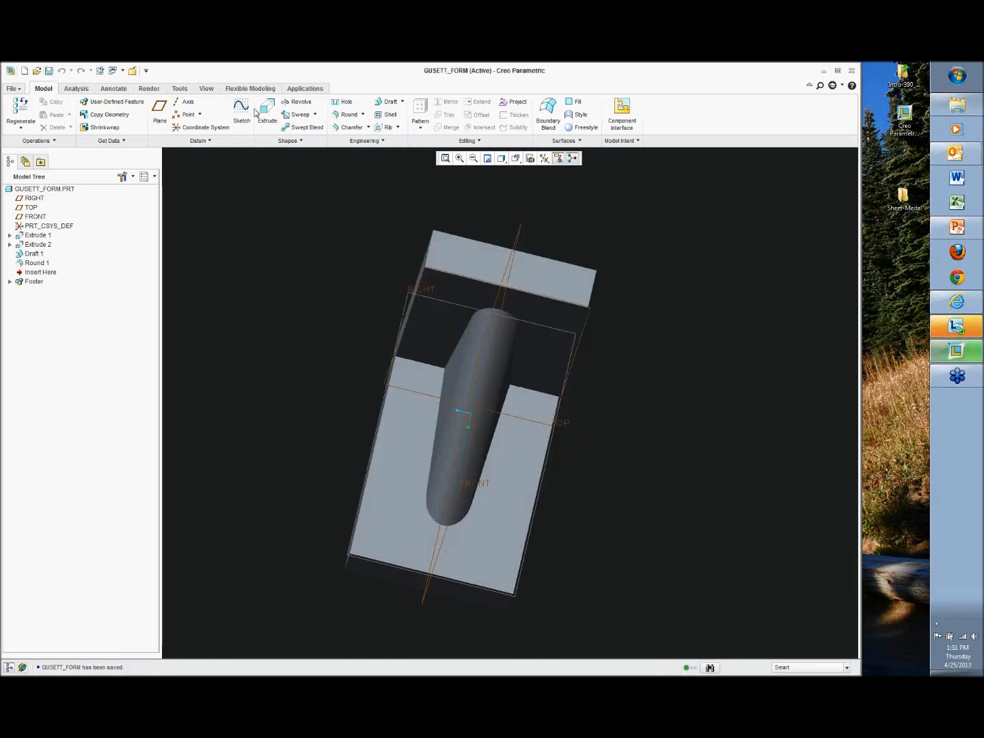
Switch to the PUNCH.PRT window, regenerate the part and inspect its gusset form from inside the box
{"action": "left_click", "coordinate": [206, 88]}
{"action": "left_click", "coordinate": [514, 111]}
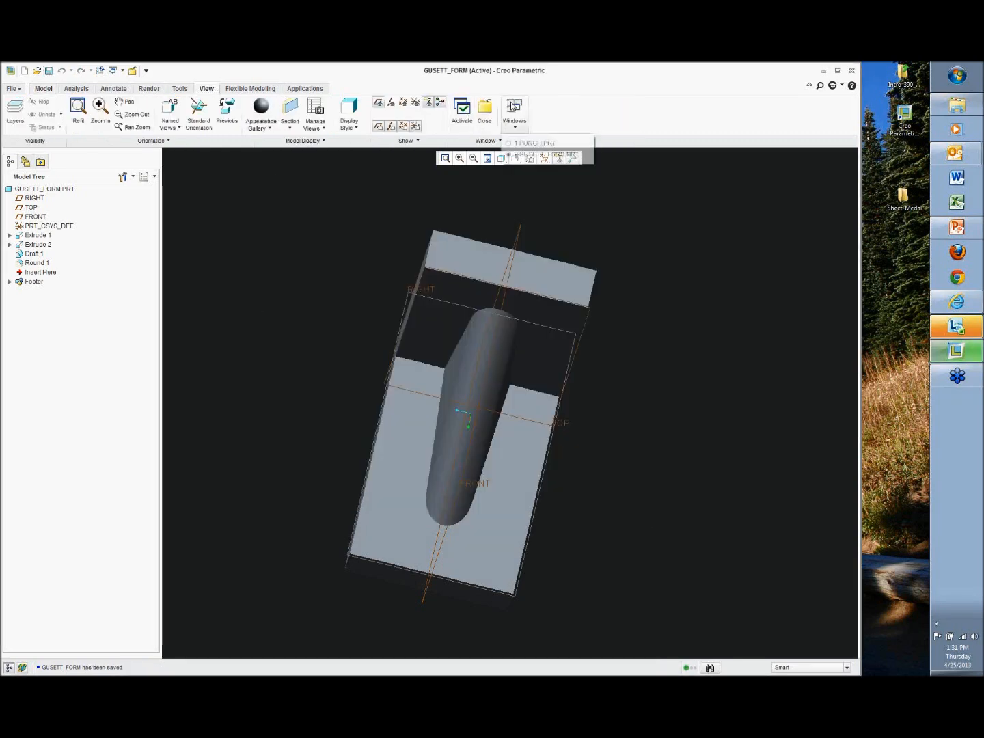
{"action": "left_click", "coordinate": [533, 144]}
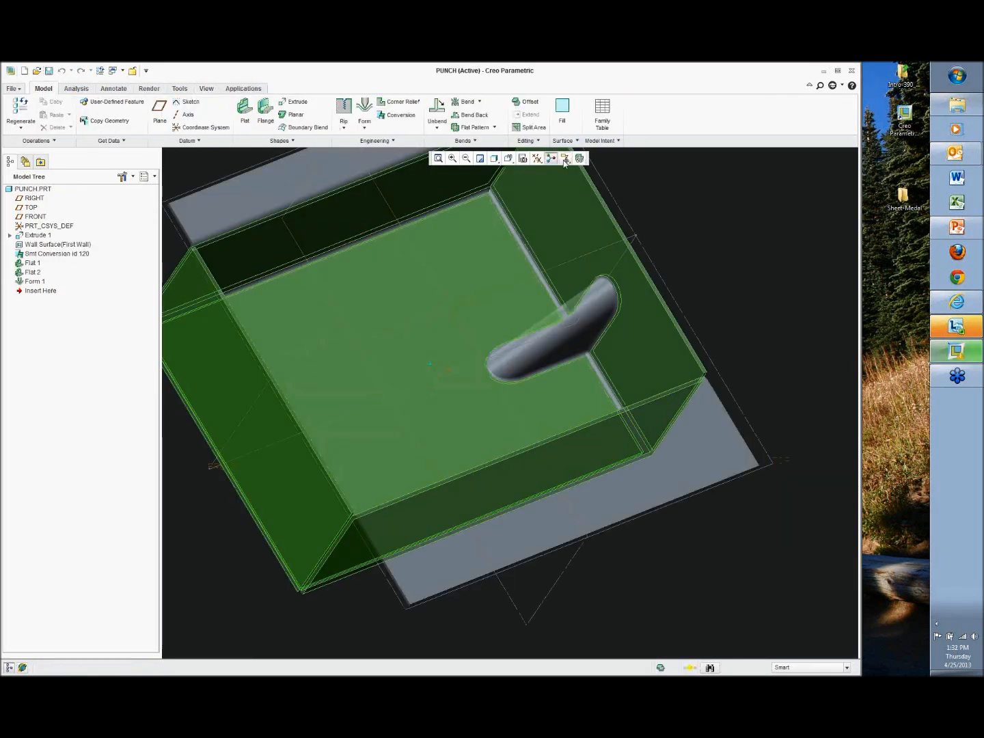
{"action": "mouse_move", "coordinate": [573, 347]}
{"action": "middle_mouse_down"}
{"action": "mouse_move", "coordinate": [577, 357]}
{"action": "mouse_move", "coordinate": [568, 358]}
{"action": "middle_mouse_up"}
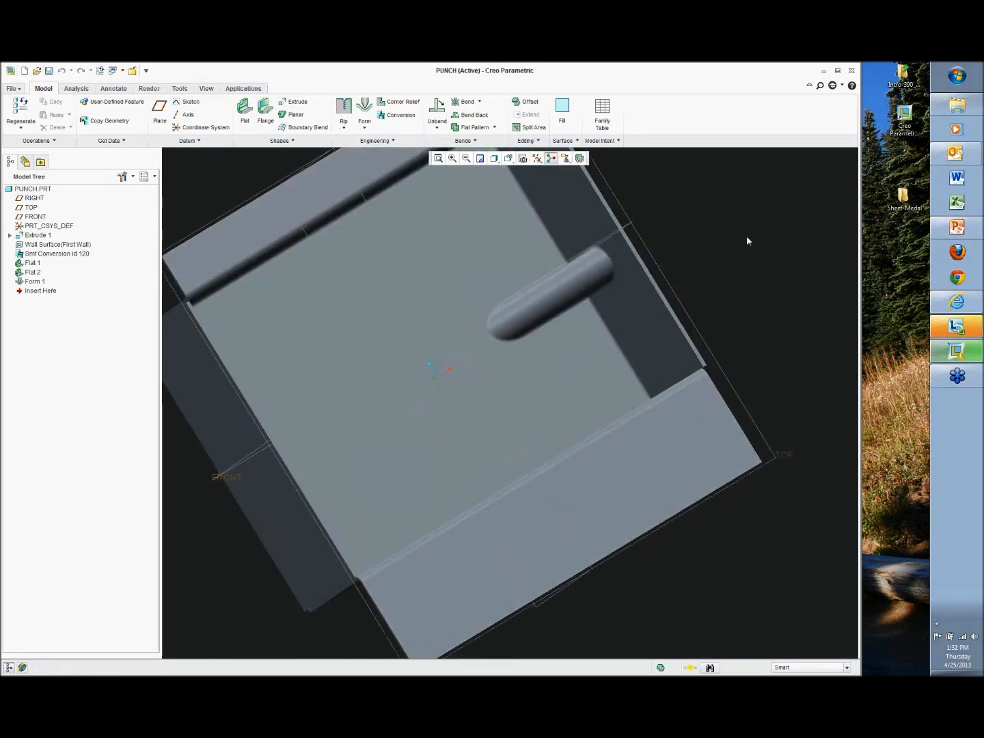
{"action": "scroll", "coordinate": [747, 241], "scroll_direction": "down", "scroll_amount": 3}
{"action": "scroll", "coordinate": [548, 326], "scroll_direction": "up", "scroll_amount": 6}
{"action": "middle_click_drag", "start_coordinate": [548, 325], "coordinate": [544, 295]}
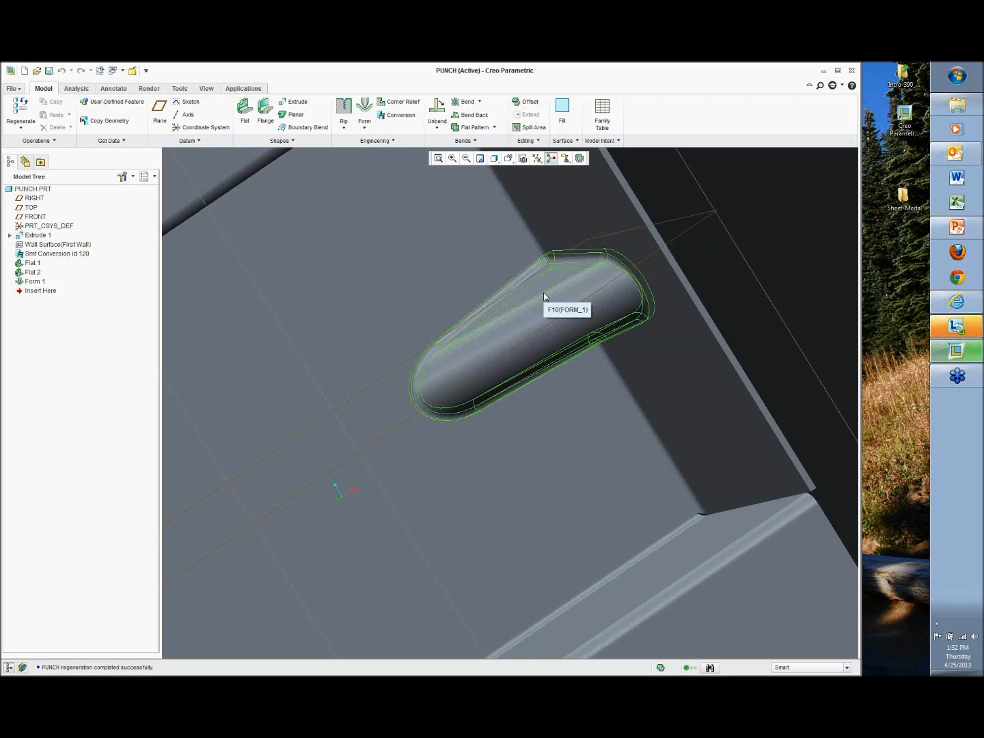
{"action": "scroll", "coordinate": [557, 299], "scroll_direction": "down", "scroll_amount": 5}
{"action": "middle_click_drag", "start_coordinate": [557, 297], "coordinate": [680, 270]}
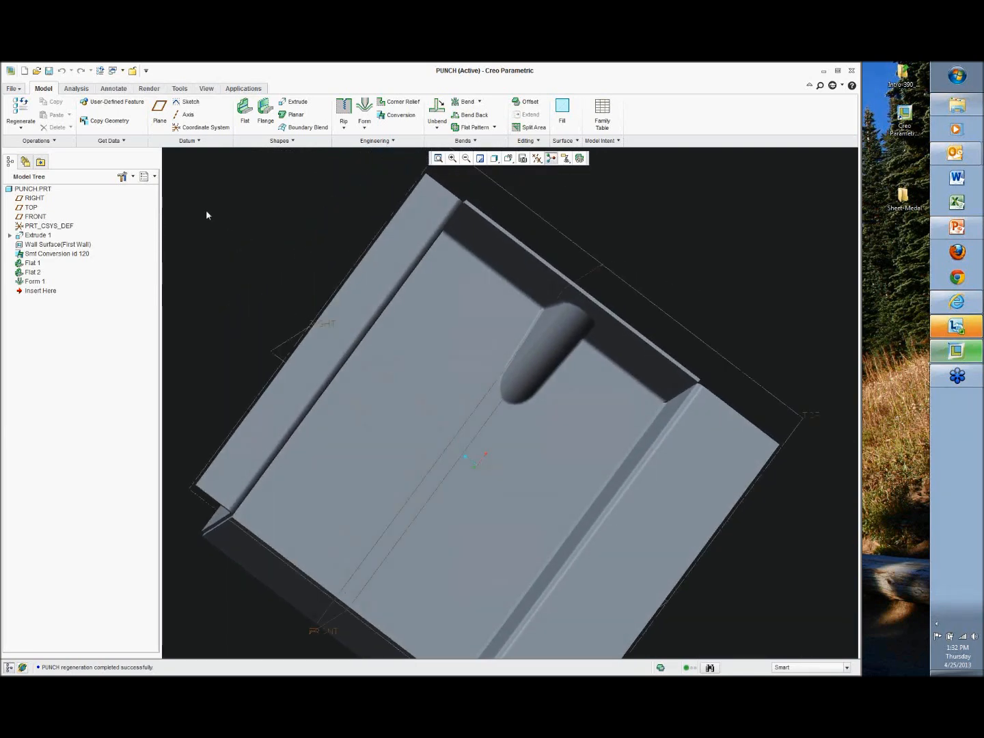
Save punch.prt and close the open part windows
{"action": "left_click", "coordinate": [48, 71]}
{"action": "left_click", "coordinate": [372, 509]}
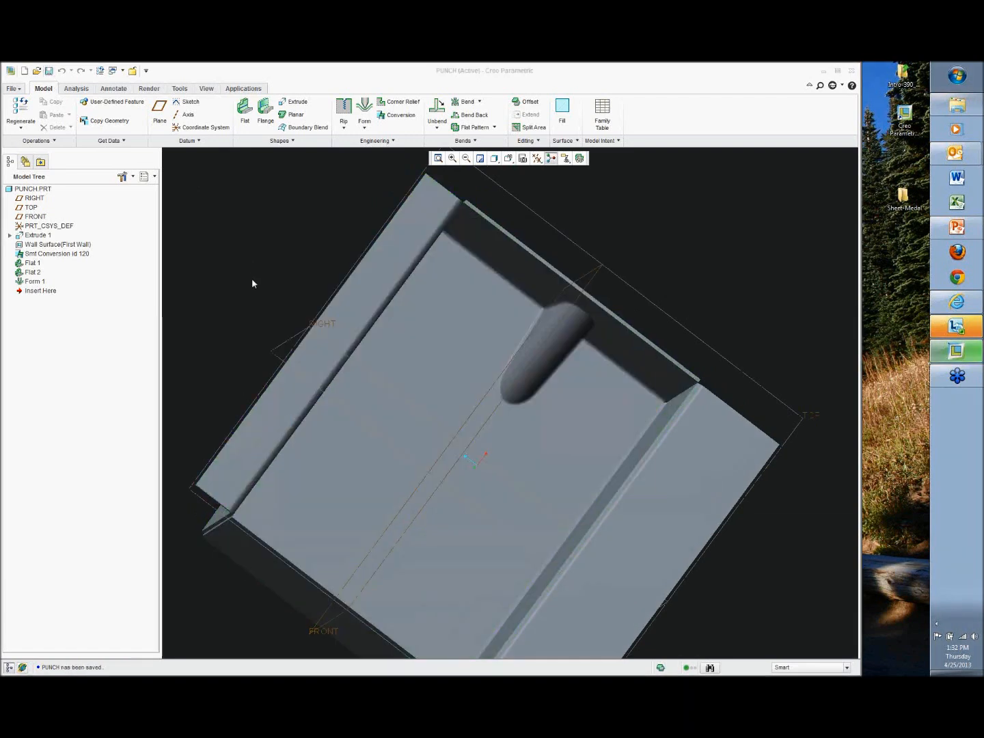
{"action": "left_click", "coordinate": [206, 89]}
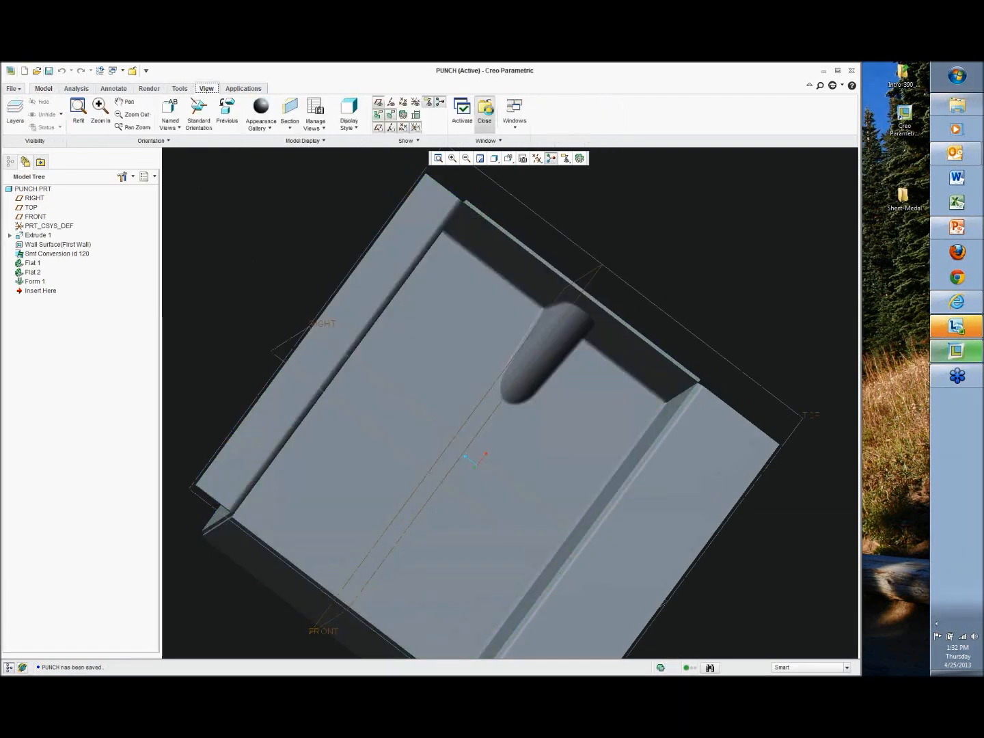
{"action": "left_click", "coordinate": [484, 110]}
{"action": "left_click", "coordinate": [484, 111]}
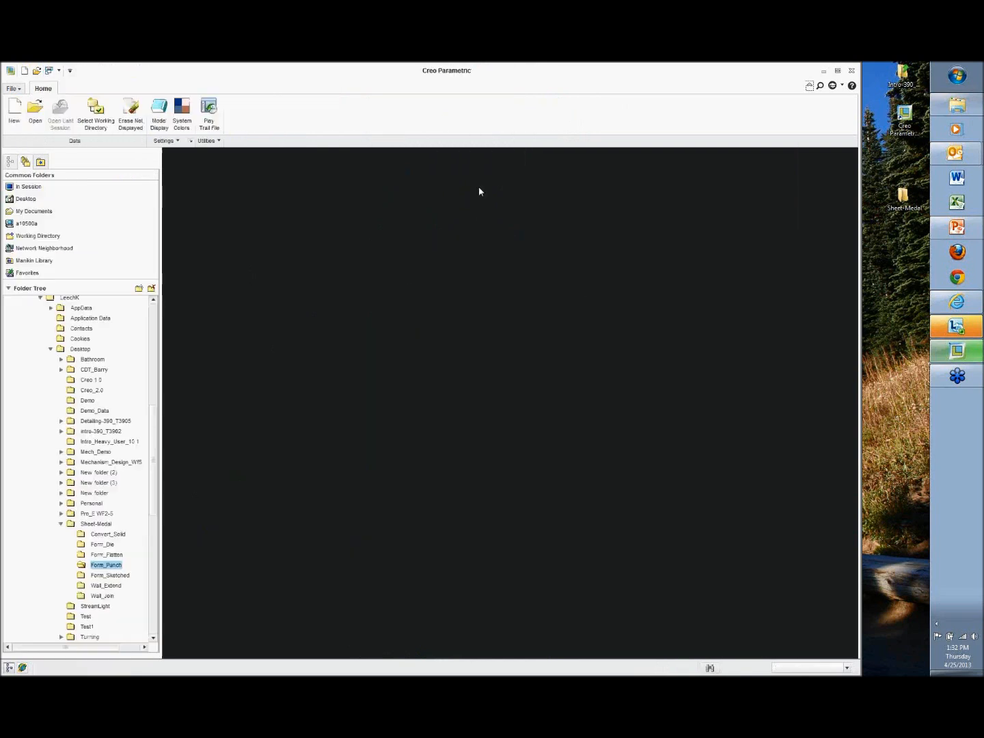
Set Form_Sketched as the working directory and open sketch_form.prt
{"action": "left_click", "coordinate": [121, 577]}
{"action": "right_click", "coordinate": [122, 578]}
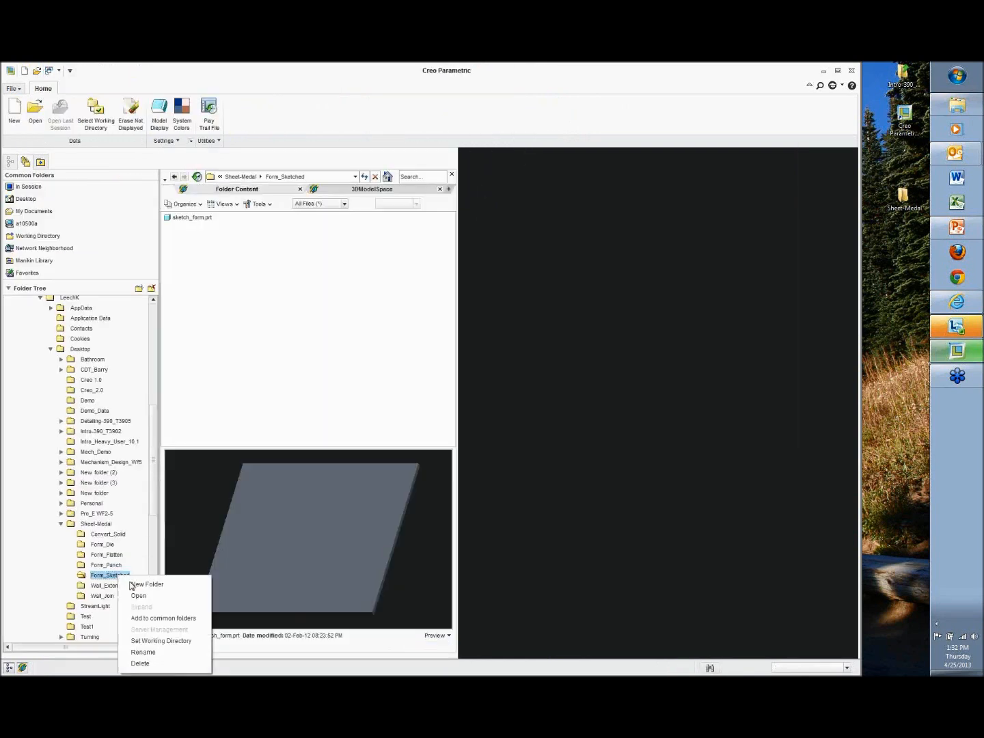
{"action": "left_click", "coordinate": [144, 640]}
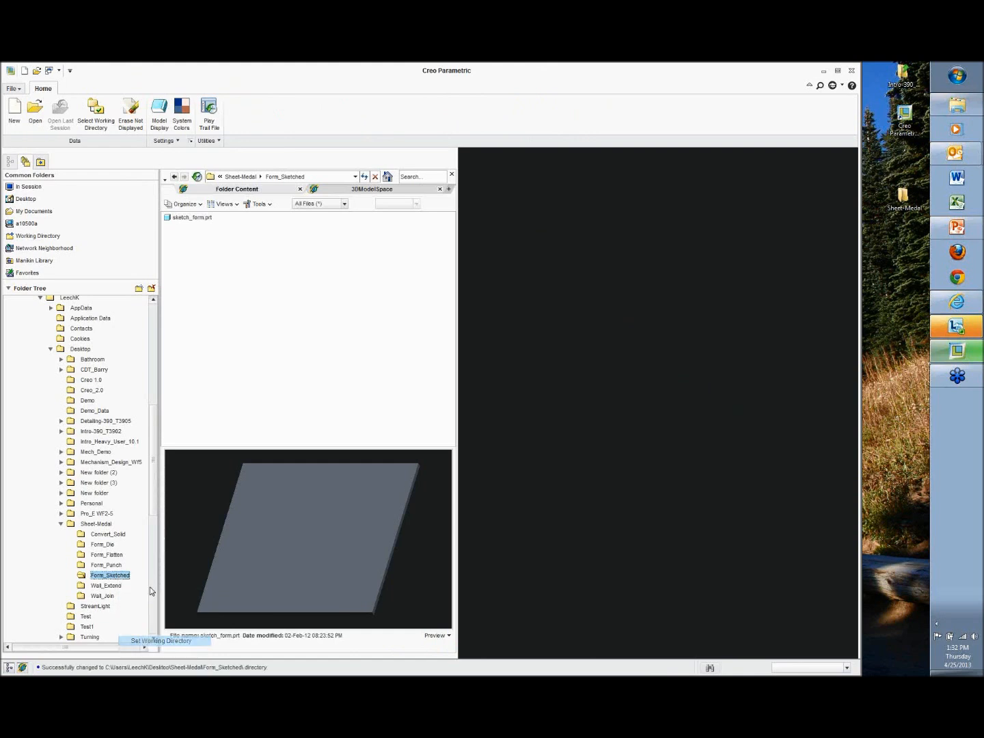
{"action": "double_click", "coordinate": [194, 218]}
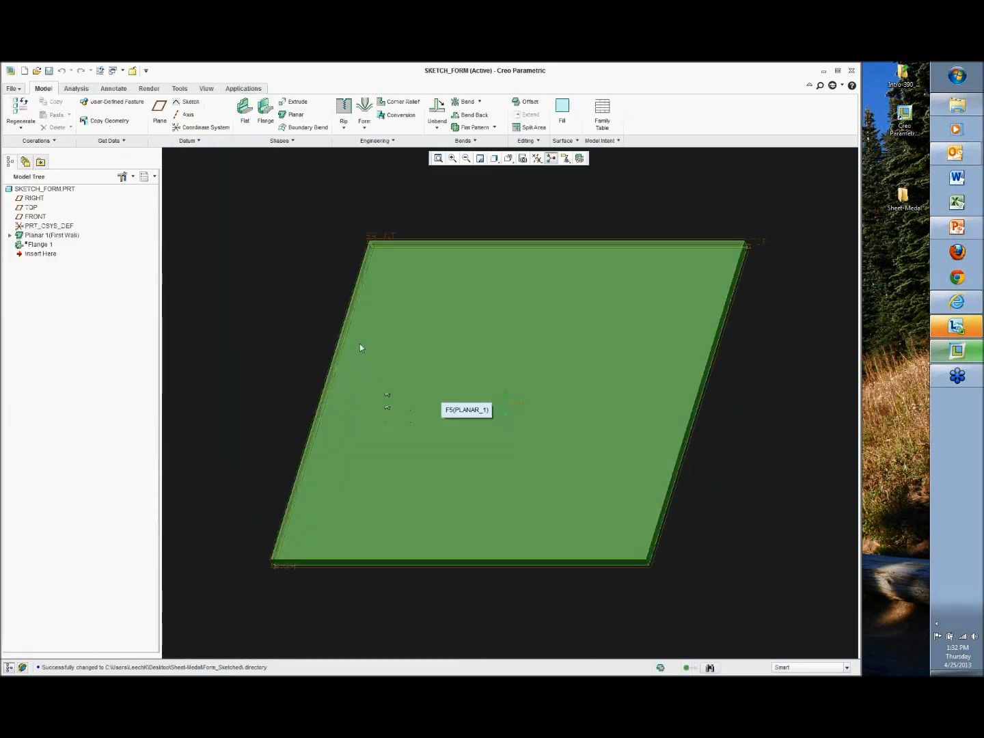
Create a sketched form on the flat plate's face from a rectangle left of the plate's centre
{"action": "left_click", "coordinate": [364, 129]}
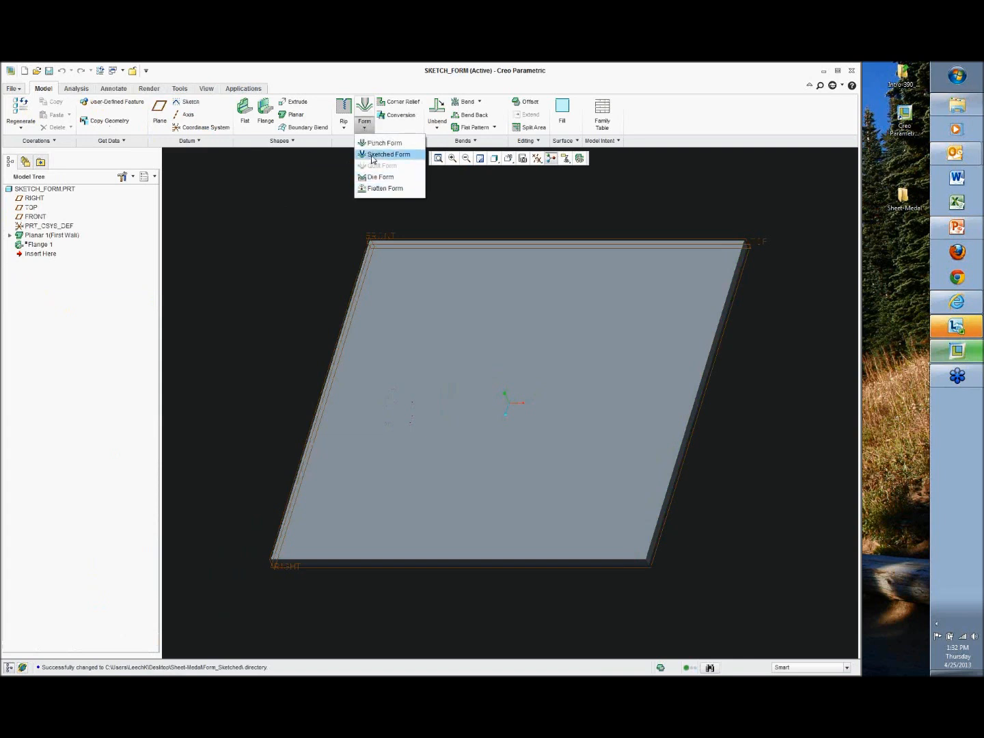
{"action": "left_click", "coordinate": [384, 155]}
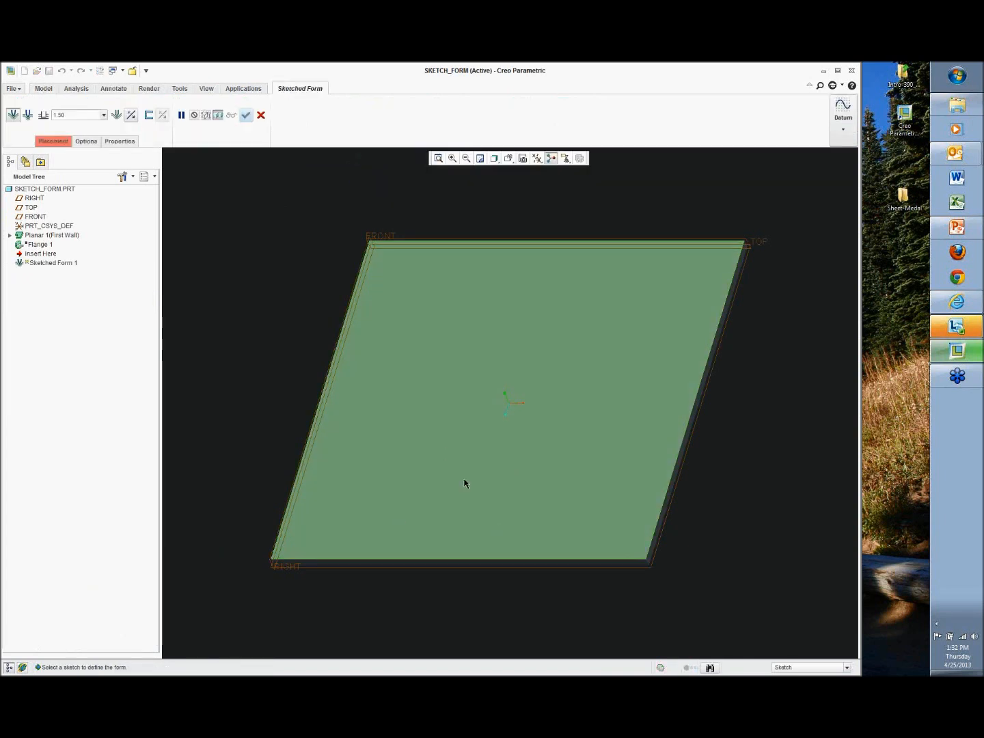
{"action": "left_click", "coordinate": [238, 116]}
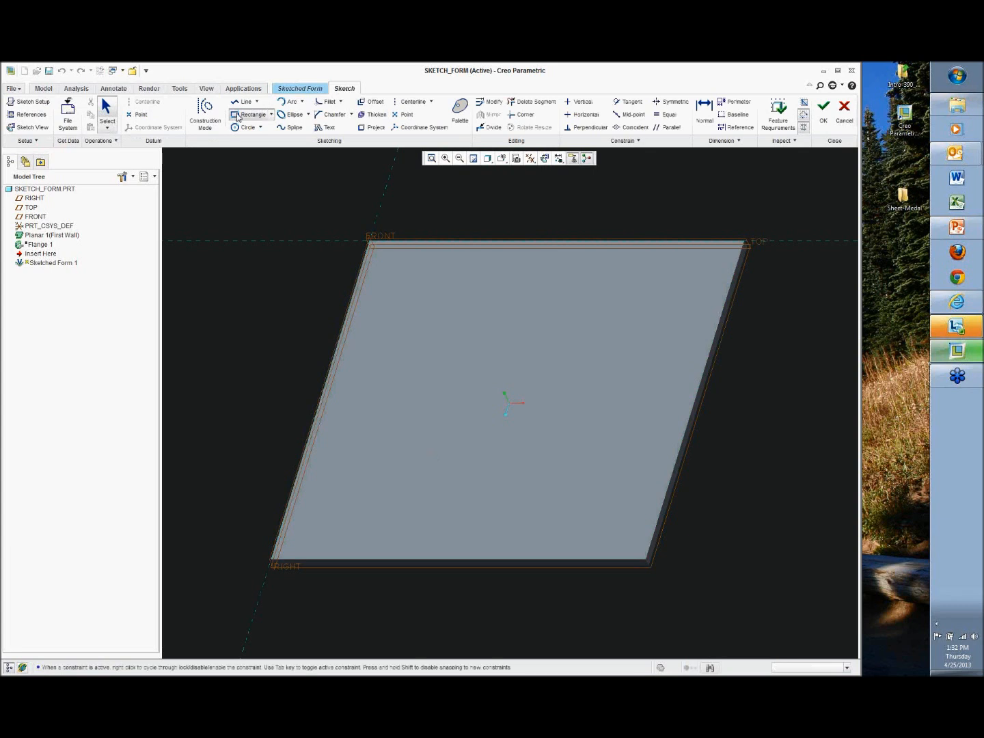
{"action": "left_click", "coordinate": [470, 396]}
{"action": "middle_click", "coordinate": [470, 396]}
{"action": "left_click", "coordinate": [822, 111]}
Add a 30.0 degree taper to the sketched form's side walls
{"action": "mouse_move", "coordinate": [552, 328]}
{"action": "middle_mouse_down"}
{"action": "mouse_move", "coordinate": [560, 246]}
{"action": "mouse_move", "coordinate": [551, 192]}
{"action": "mouse_move", "coordinate": [508, 216]}
{"action": "mouse_move", "coordinate": [504, 286]}
{"action": "mouse_move", "coordinate": [488, 248]}
{"action": "mouse_move", "coordinate": [509, 212]}
{"action": "mouse_move", "coordinate": [502, 174]}
{"action": "mouse_move", "coordinate": [464, 184]}
{"action": "mouse_move", "coordinate": [454, 201]}
{"action": "mouse_move", "coordinate": [507, 208]}
{"action": "middle_mouse_up"}
{"action": "left_click", "coordinate": [87, 142]}
{"action": "left_click", "coordinate": [89, 233]}
{"action": "mouse_move", "coordinate": [370, 340]}
{"action": "middle_mouse_down"}
{"action": "mouse_move", "coordinate": [397, 261]}
{"action": "mouse_move", "coordinate": [396, 298]}
{"action": "mouse_move", "coordinate": [383, 282]}
{"action": "mouse_move", "coordinate": [454, 284]}
{"action": "middle_mouse_up"}
{"action": "left_click_drag", "start_coordinate": [455, 279], "coordinate": [460, 262]}
{"action": "middle_click_drag", "start_coordinate": [464, 304], "coordinate": [478, 318]}
Round the sketched form's nonplacement and placement edges with an inside radius equal to Thickness
{"action": "left_click", "coordinate": [86, 271]}
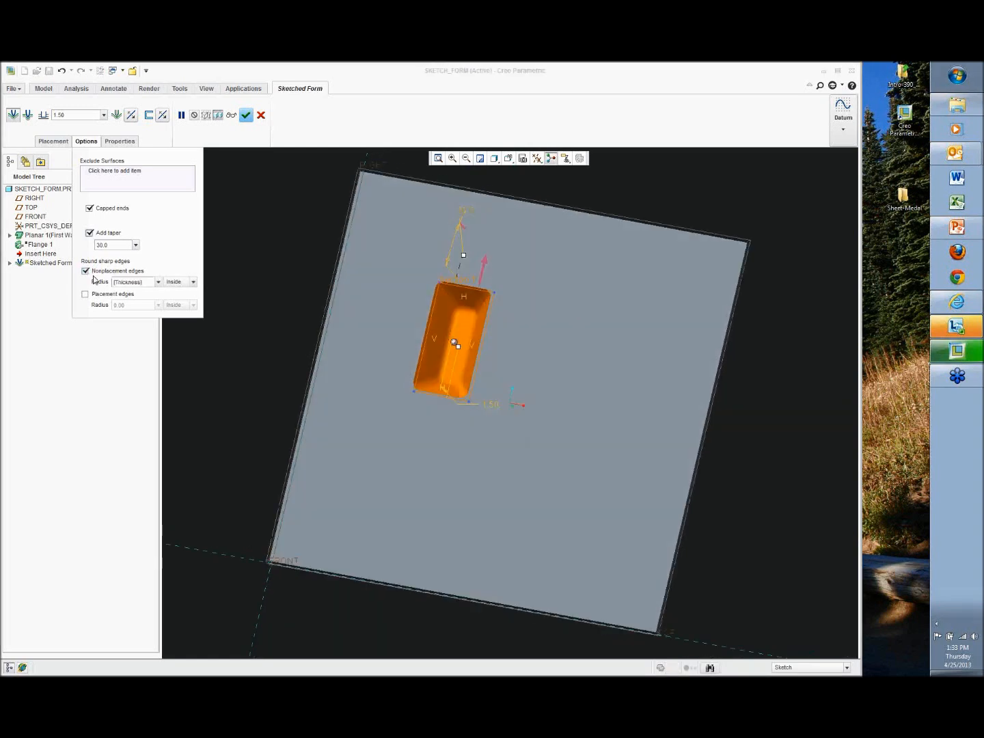
{"action": "middle_click_drag", "start_coordinate": [441, 366], "coordinate": [463, 340]}
{"action": "scroll", "coordinate": [464, 339], "scroll_direction": "down", "scroll_amount": 3}
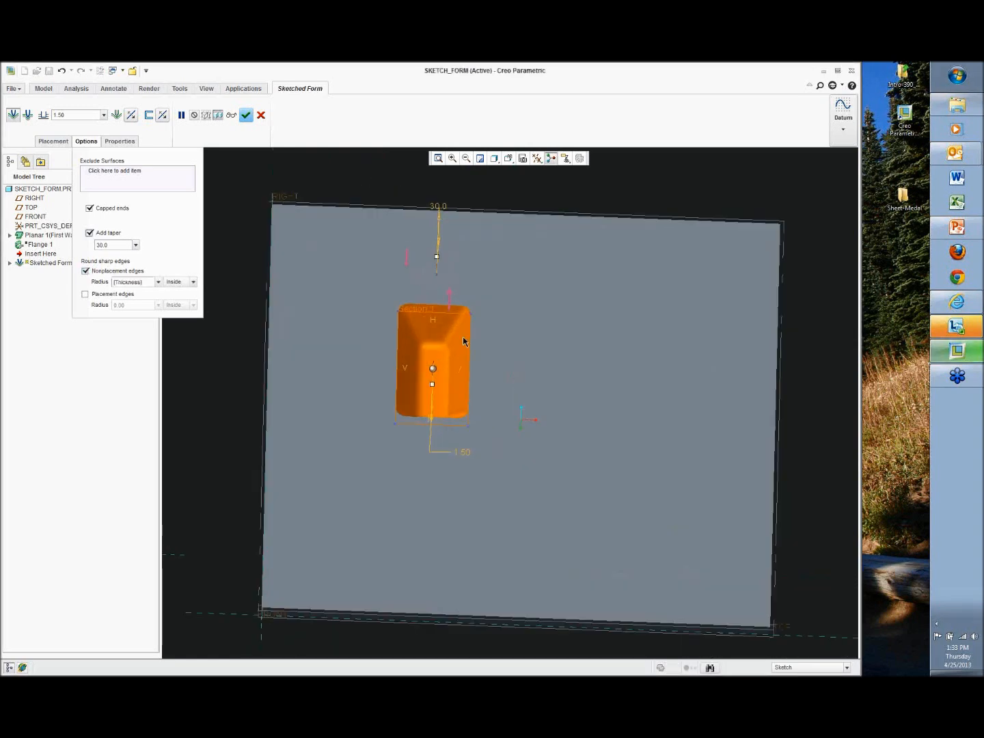
{"action": "left_click", "coordinate": [85, 294]}
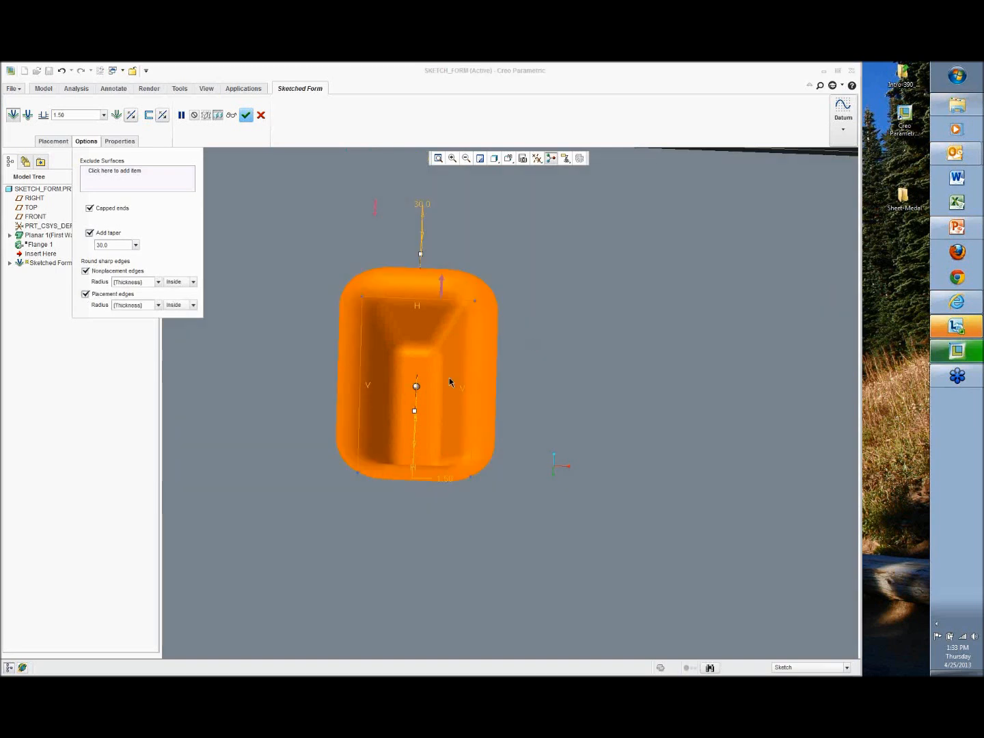
{"action": "scroll", "coordinate": [450, 377], "scroll_direction": "up", "scroll_amount": 2}
{"action": "middle_click_drag", "start_coordinate": [451, 379], "coordinate": [420, 378]}
Increase the sketched form's depth to 3.00 and view the rectangular pocket on the plate
{"action": "left_click_drag", "start_coordinate": [481, 378], "coordinate": [502, 396]}
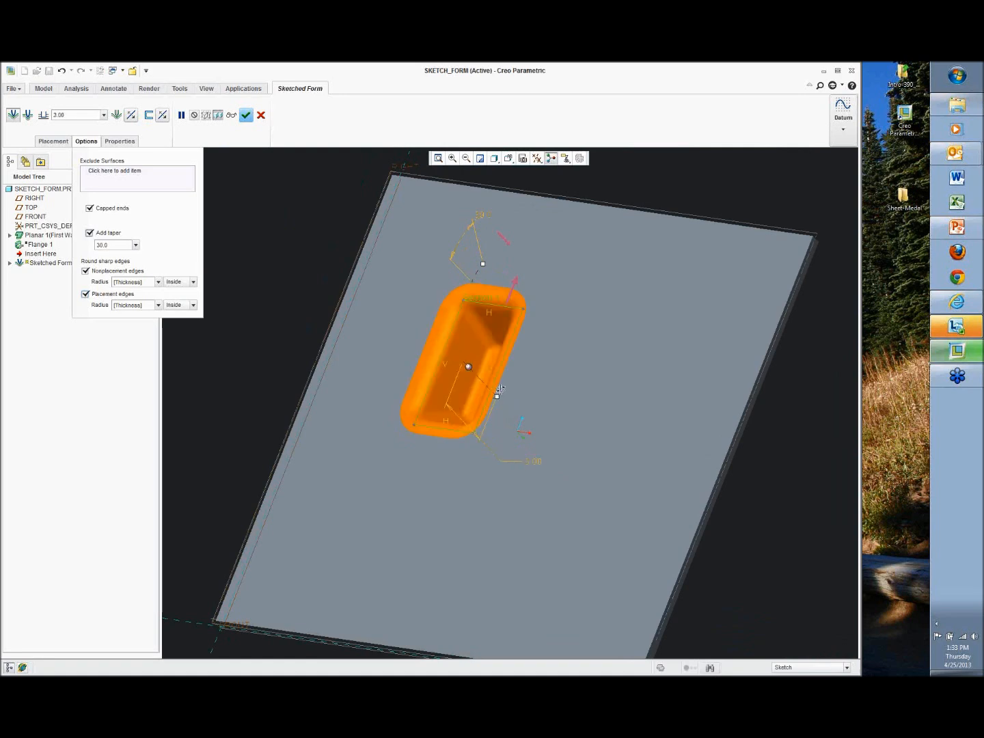
{"action": "middle_click_drag", "start_coordinate": [500, 390], "coordinate": [444, 383]}
{"action": "scroll", "coordinate": [448, 371], "scroll_direction": "down", "scroll_amount": 3}
{"action": "scroll", "coordinate": [452, 367], "scroll_direction": "up", "scroll_amount": 5}
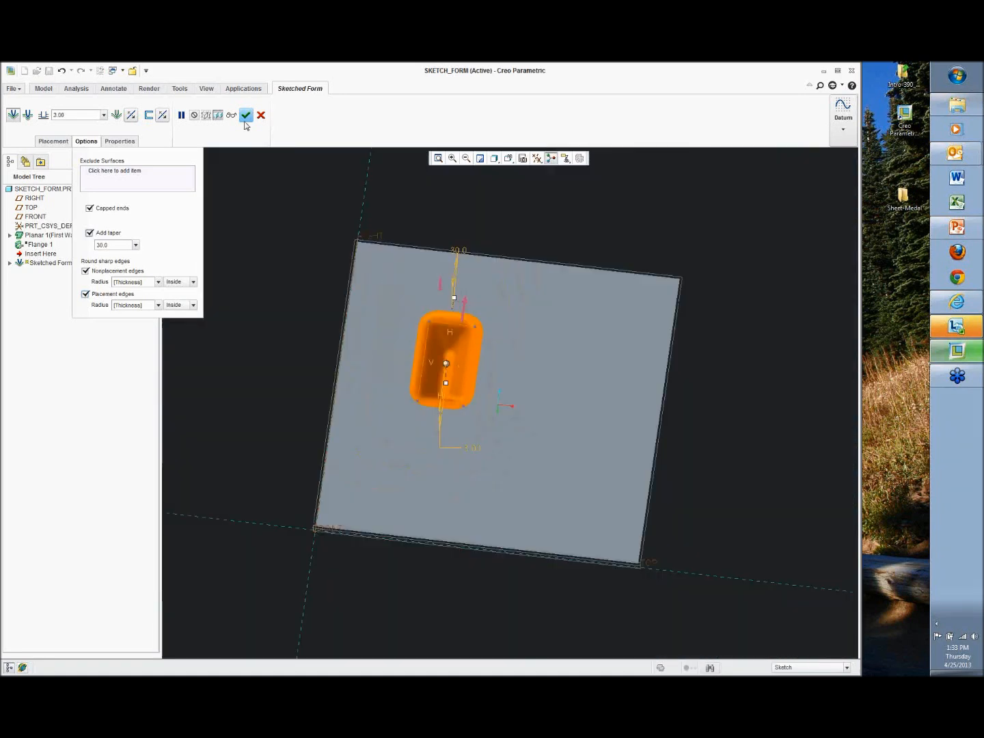
Complete the sketched form and examine the tapered, rounded pocket in the plate from several angles
{"action": "left_click", "coordinate": [244, 116]}
{"action": "mouse_move", "coordinate": [507, 213]}
{"action": "middle_mouse_down"}
{"action": "mouse_move", "coordinate": [507, 253]}
{"action": "mouse_move", "coordinate": [459, 371]}
{"action": "mouse_move", "coordinate": [450, 357]}
{"action": "mouse_move", "coordinate": [470, 225]}
{"action": "middle_mouse_up"}
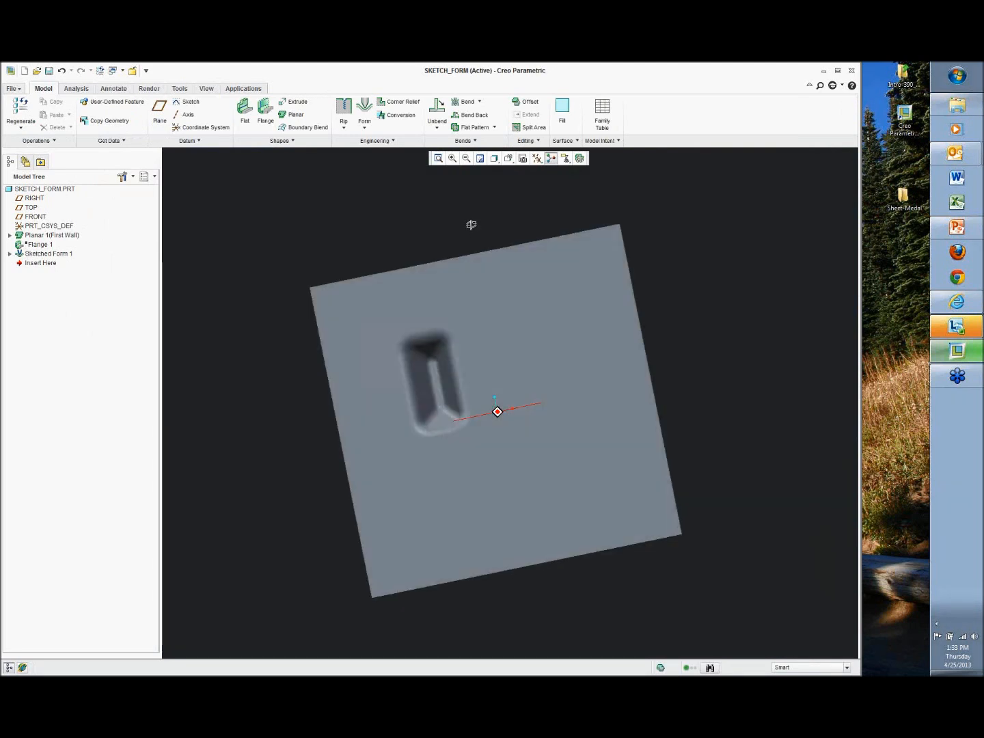
{"action": "middle_click_drag", "start_coordinate": [465, 404], "coordinate": [447, 372]}
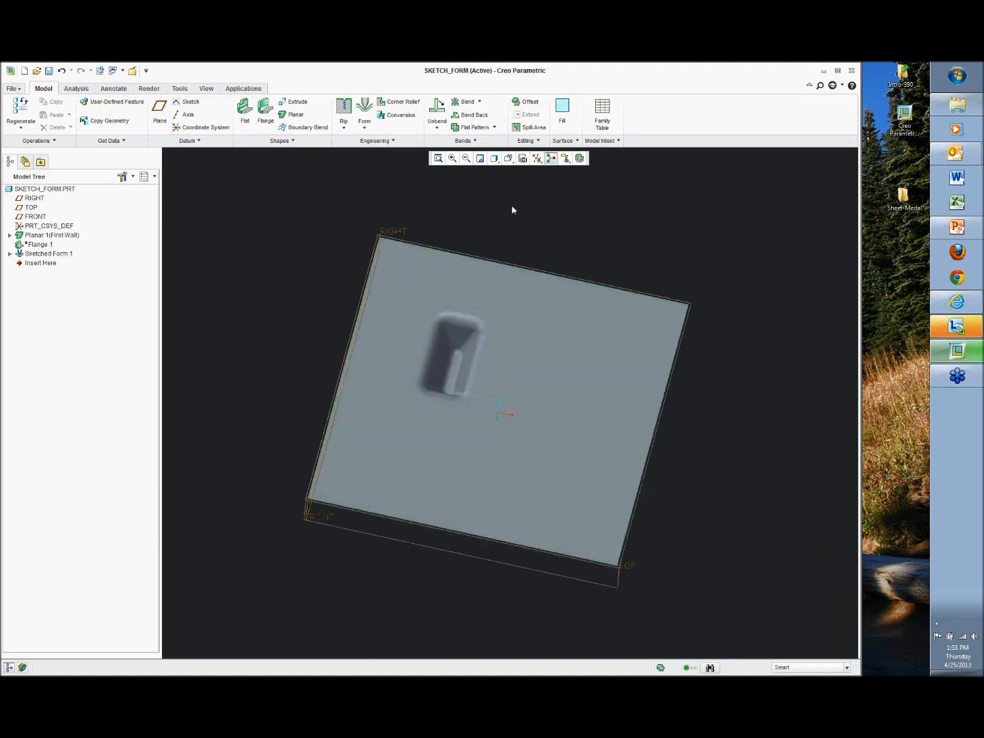
{"action": "middle_click_drag", "start_coordinate": [489, 228], "coordinate": [454, 239]}
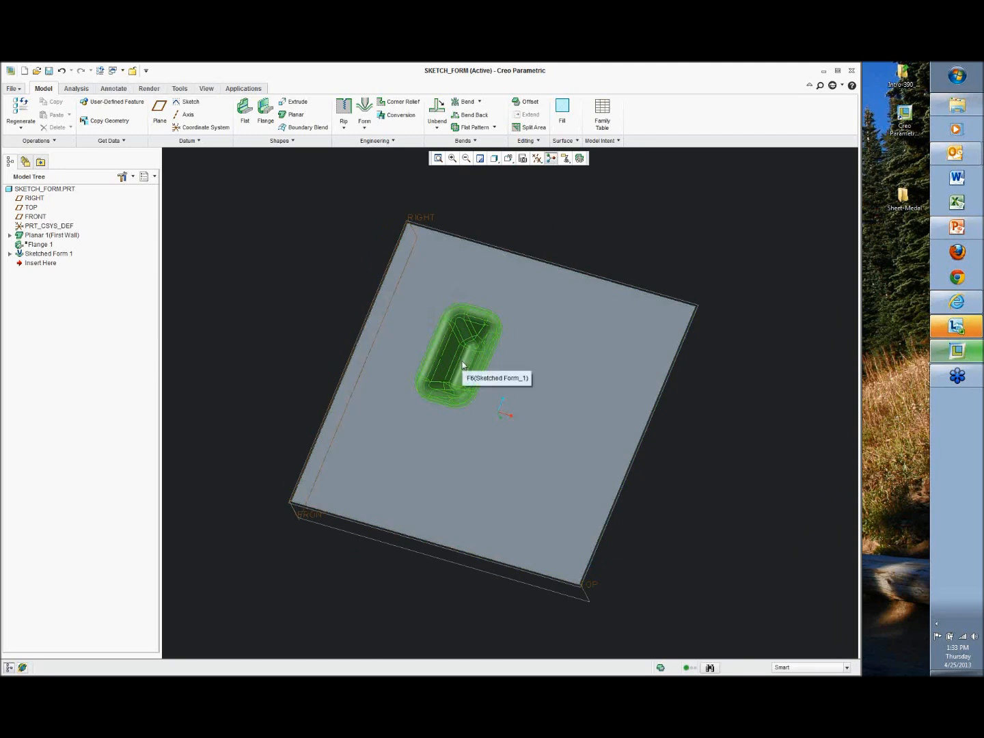
{"action": "mouse_move", "coordinate": [466, 366]}
{"action": "middle_mouse_down"}
{"action": "mouse_move", "coordinate": [483, 331]}
{"action": "mouse_move", "coordinate": [450, 359]}
{"action": "mouse_move", "coordinate": [454, 347]}
{"action": "mouse_move", "coordinate": [456, 371]}
{"action": "middle_mouse_up"}
{"action": "scroll", "coordinate": [450, 359], "scroll_direction": "up", "scroll_amount": 5}
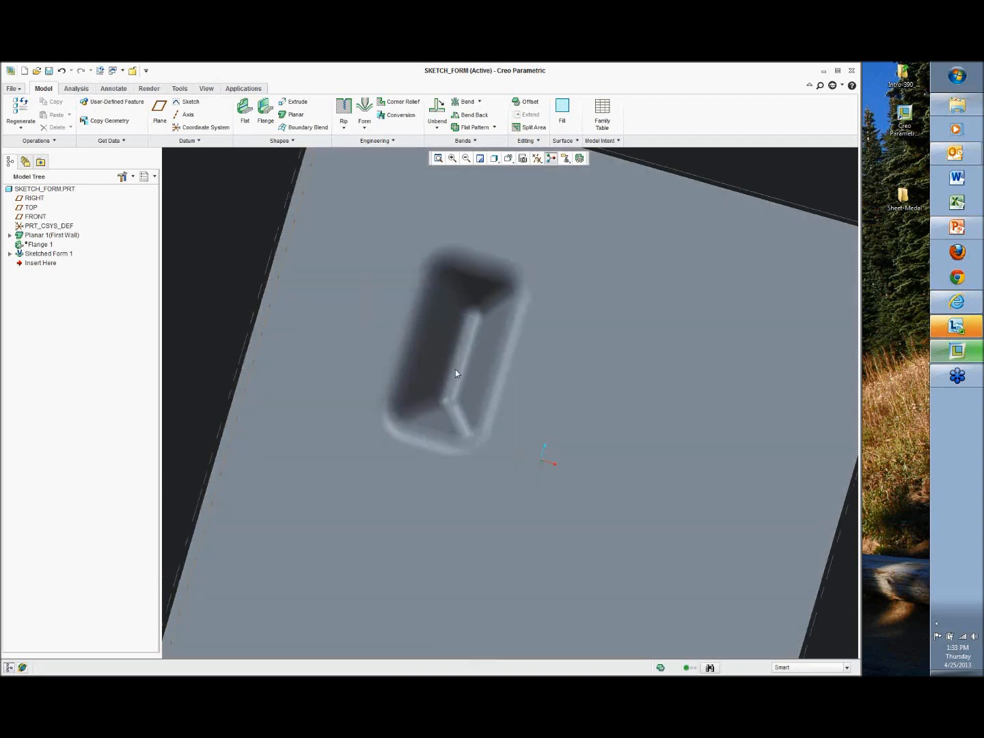
{"action": "scroll", "coordinate": [481, 243], "scroll_direction": "down", "scroll_amount": 3}
{"action": "mouse_move", "coordinate": [480, 209]}
{"action": "middle_mouse_down"}
{"action": "mouse_move", "coordinate": [476, 229]}
{"action": "mouse_move", "coordinate": [477, 185]}
{"action": "middle_mouse_up"}
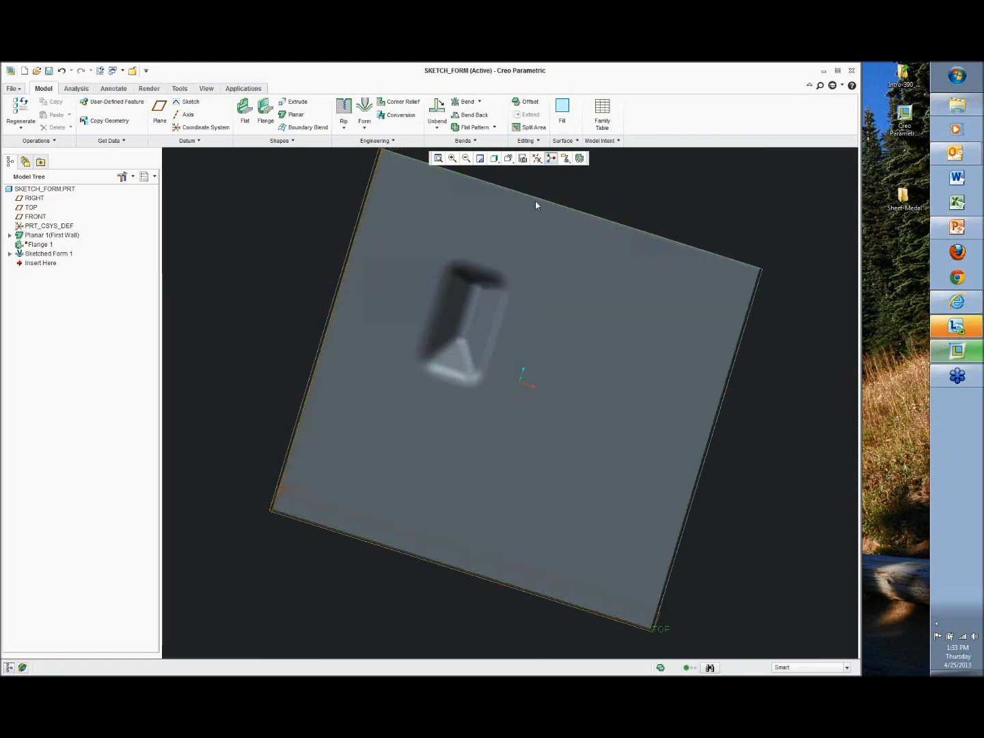
{"action": "middle_click_drag", "start_coordinate": [508, 298], "coordinate": [557, 256]}
{"action": "scroll", "coordinate": [506, 246], "scroll_direction": "down", "scroll_amount": 1}
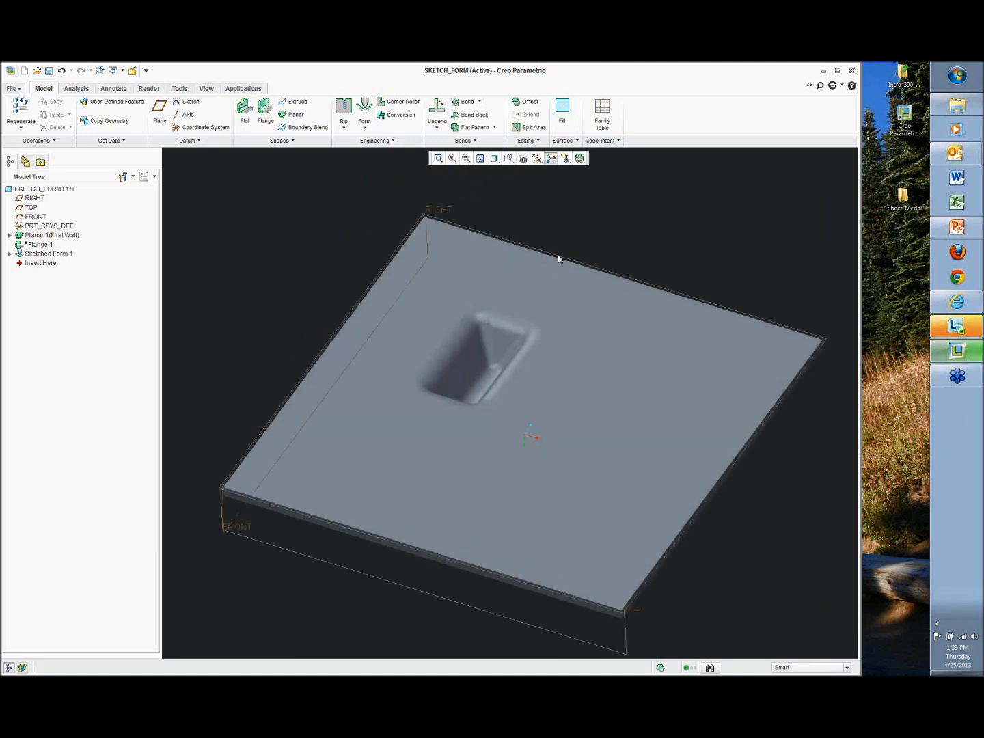
{"action": "middle_click_drag", "start_coordinate": [558, 258], "coordinate": [541, 226]}
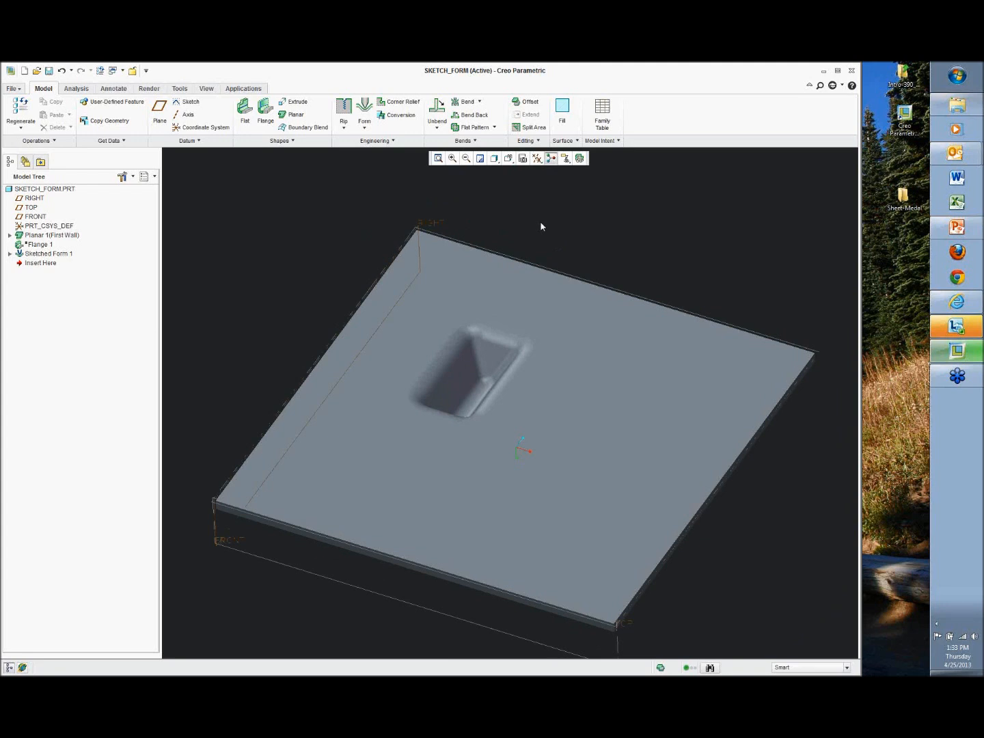
Close the current part and open extend.prt with the Wall_Extend folder set as the working directory
{"action": "left_click", "coordinate": [206, 89]}
{"action": "left_click", "coordinate": [484, 114]}
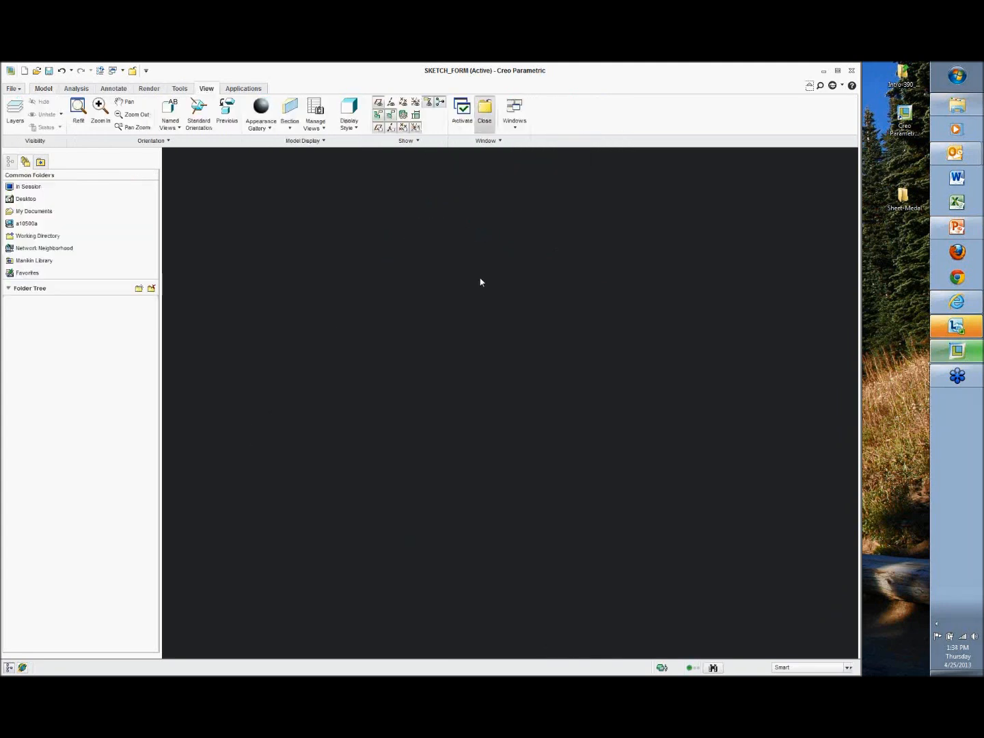
{"action": "left_click", "coordinate": [106, 585]}
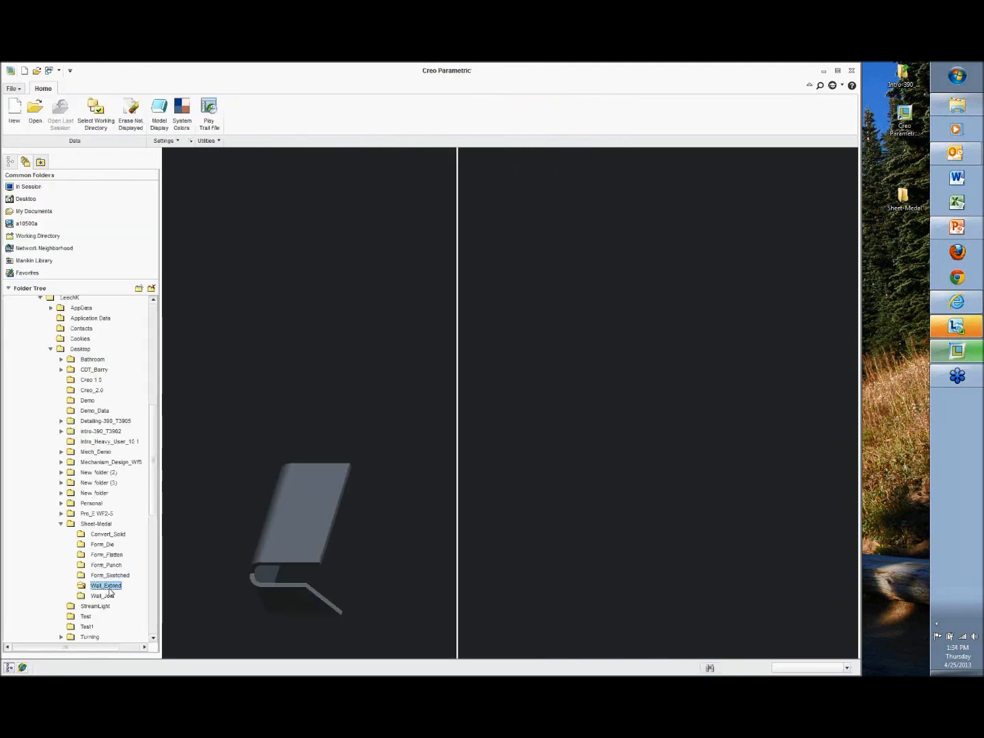
{"action": "right_click", "coordinate": [111, 586]}
{"action": "left_click", "coordinate": [151, 554]}
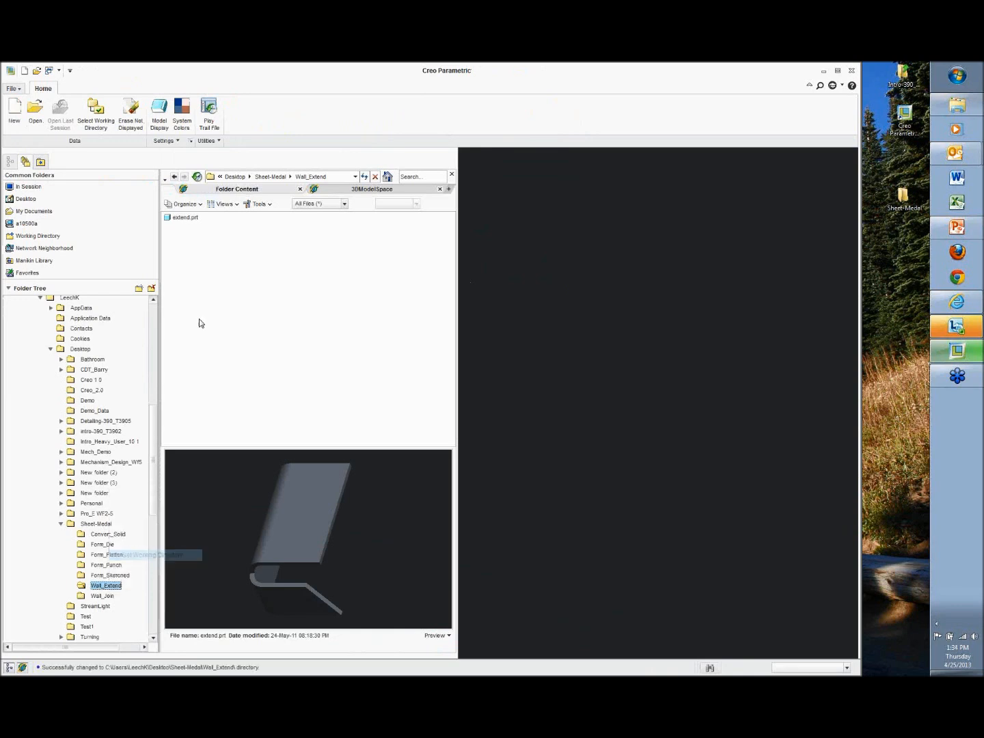
{"action": "double_click", "coordinate": [184, 218]}
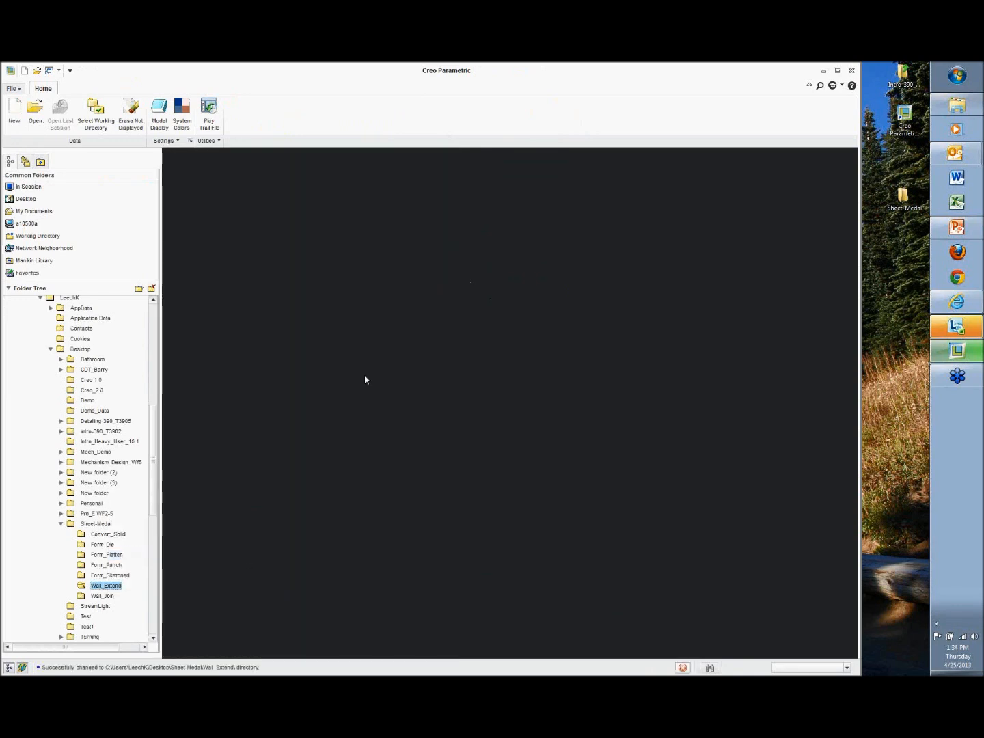
Extend the upper edge of the slanted end wall (Flat 2) up to the top wall's face
{"action": "middle_click_drag", "start_coordinate": [334, 378], "coordinate": [415, 493]}
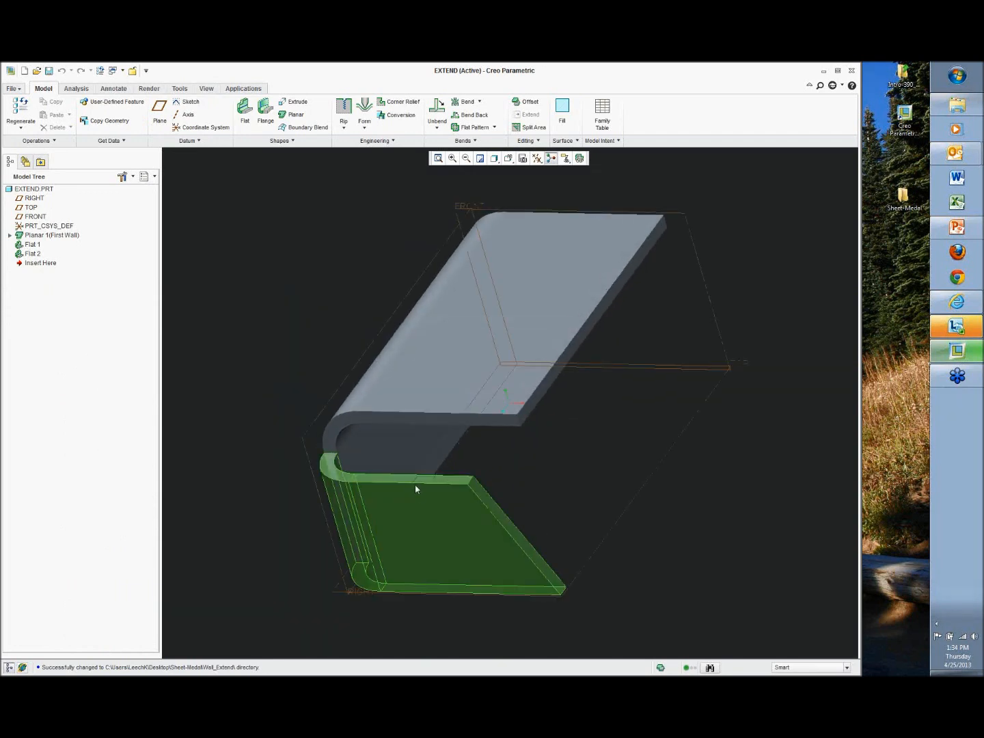
{"action": "left_click", "coordinate": [417, 485]}
{"action": "left_click", "coordinate": [419, 483]}
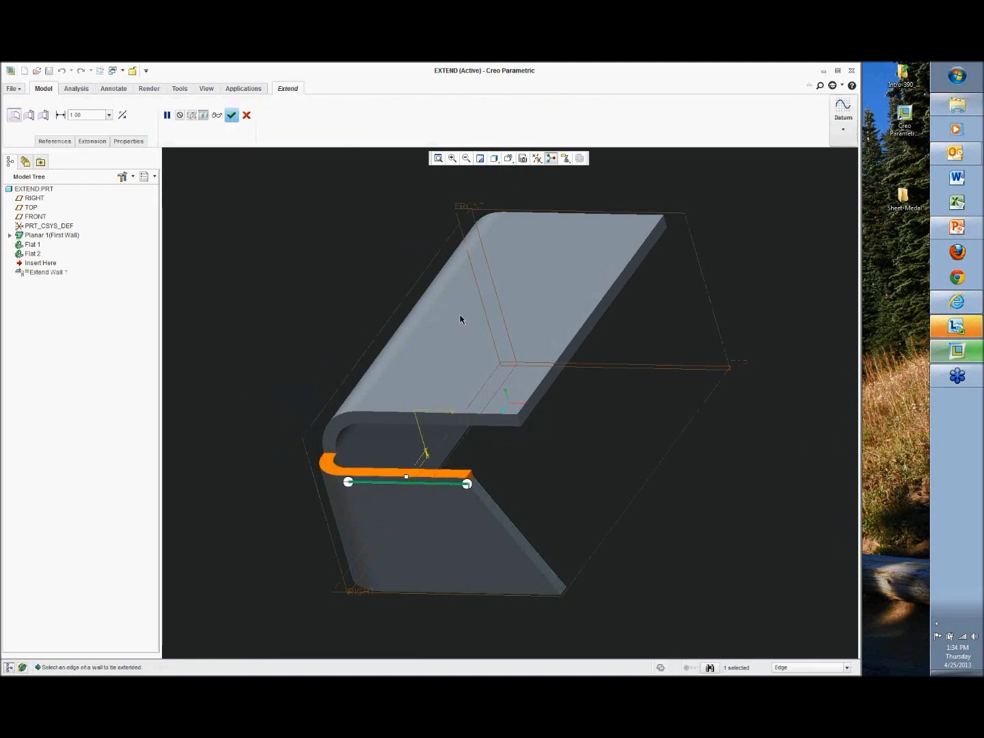
{"action": "left_click_drag", "start_coordinate": [407, 477], "coordinate": [423, 446]}
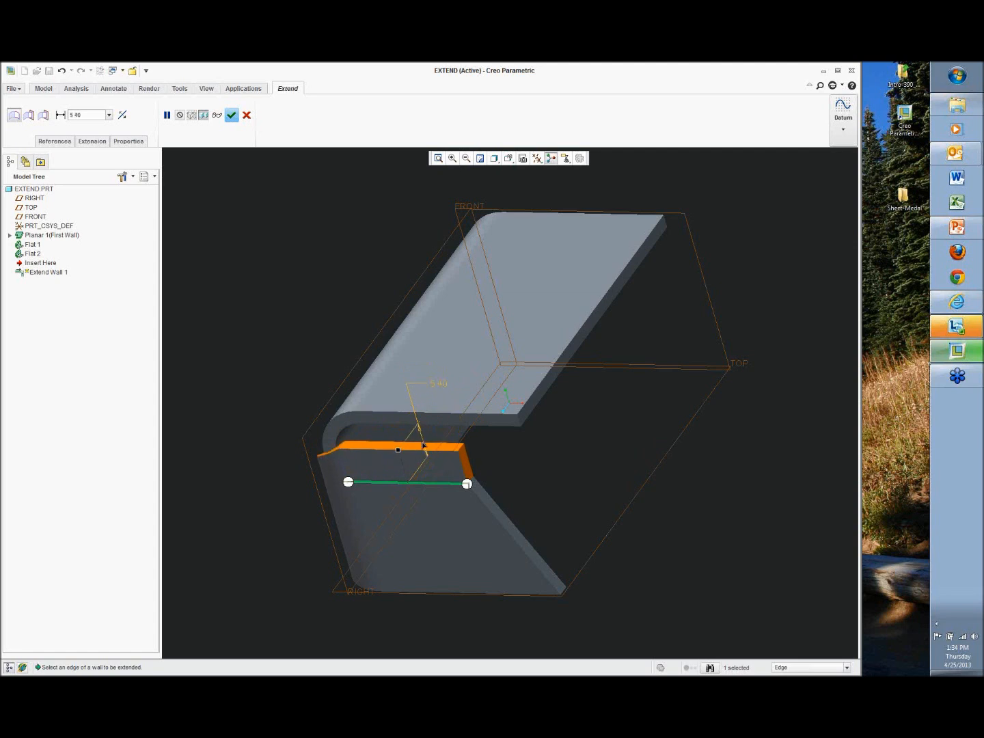
{"action": "left_click", "coordinate": [457, 400]}
{"action": "middle_click_drag", "start_coordinate": [448, 397], "coordinate": [538, 384]}
{"action": "scroll", "coordinate": [544, 371], "scroll_direction": "up", "scroll_amount": 4}
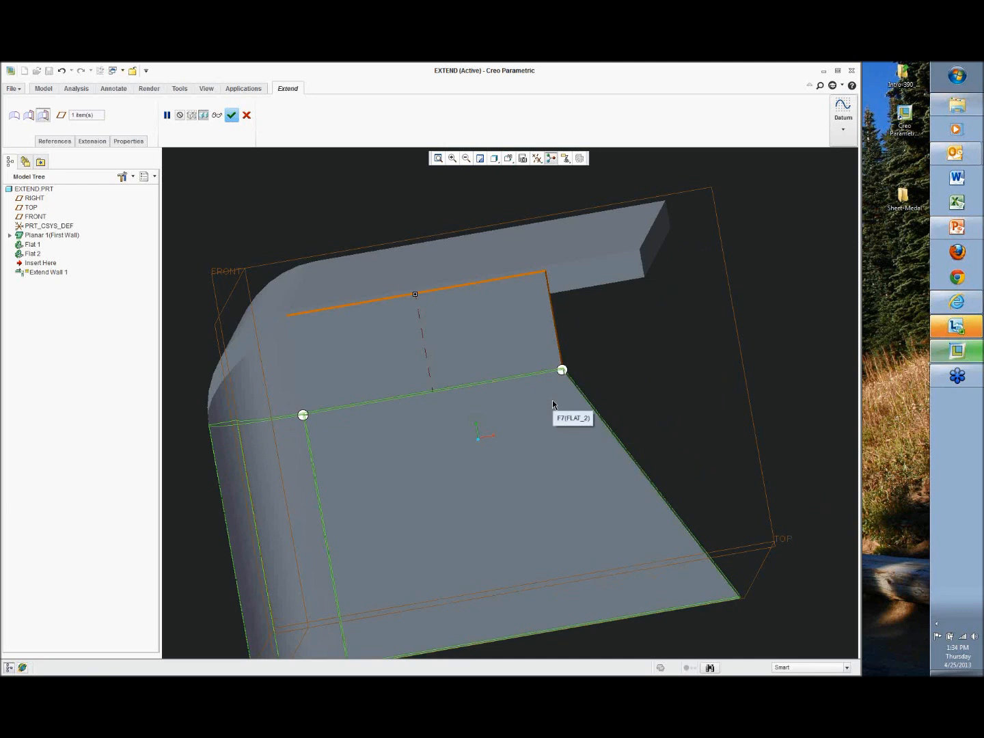
Make the extension's slanted side follow Along Boundary Edge and complete the wall extension
{"action": "right_click", "coordinate": [563, 372]}
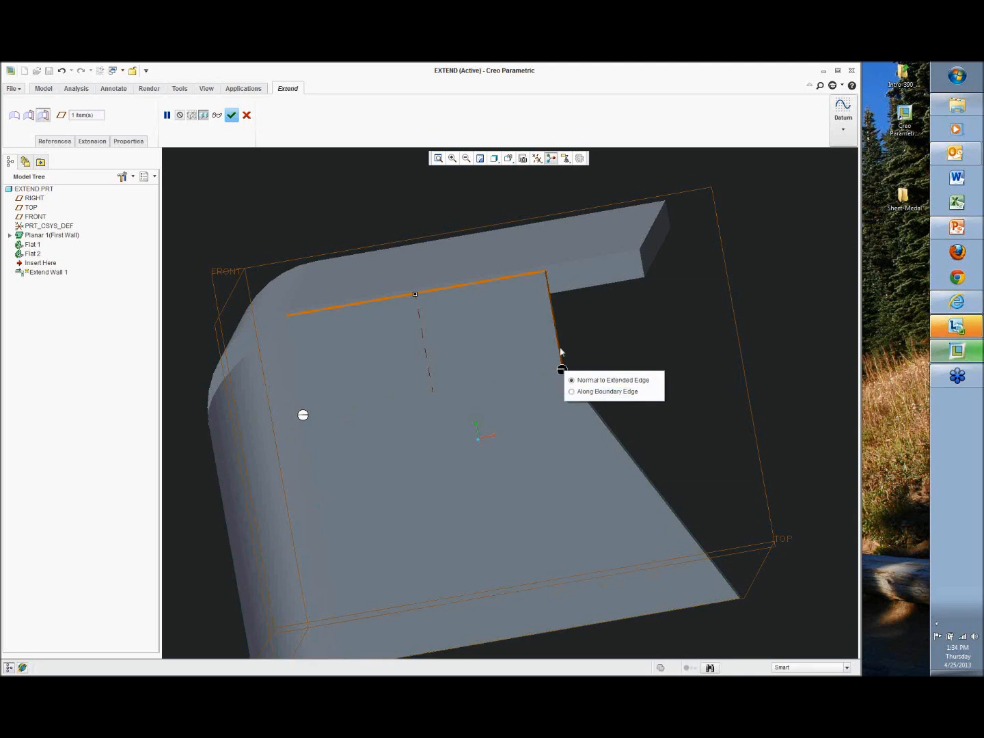
{"action": "left_click", "coordinate": [608, 390]}
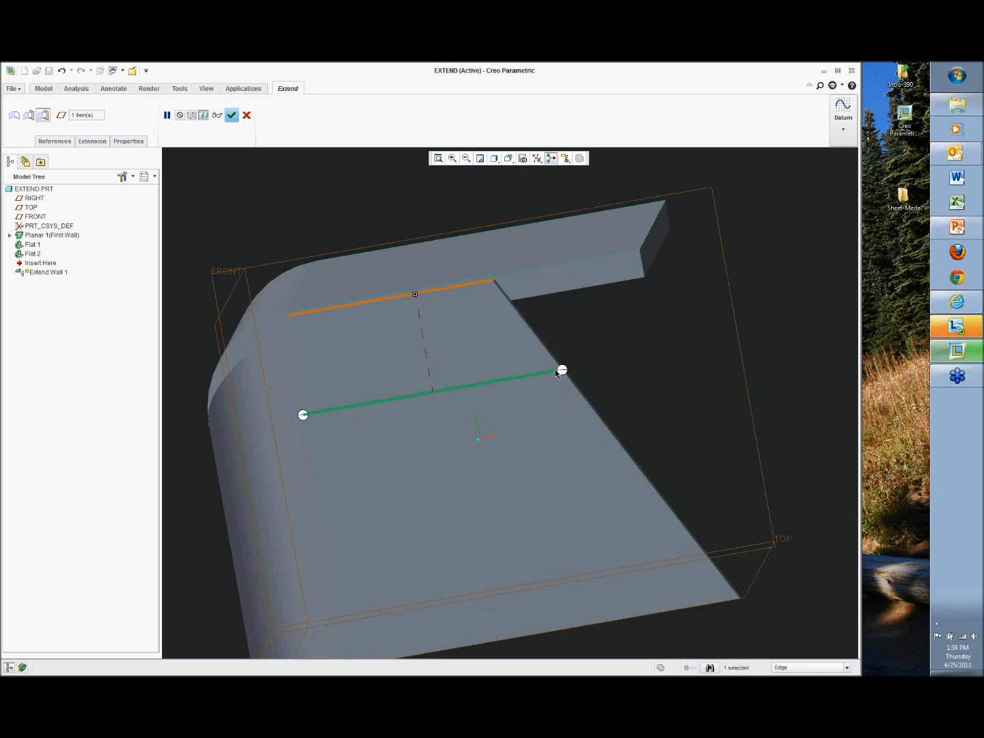
{"action": "middle_click_drag", "start_coordinate": [494, 280], "coordinate": [652, 307]}
{"action": "middle_click", "coordinate": [655, 300]}
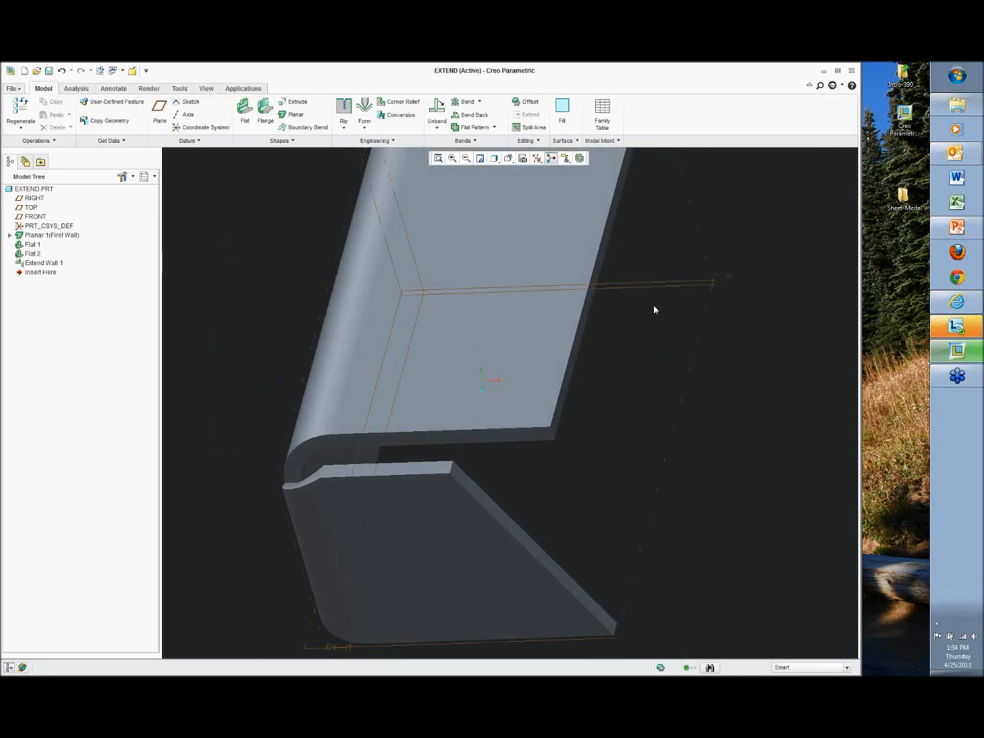
Shorten the top wall by offsetting its long free edge inward about 10.40 with the Extend tool
{"action": "left_click", "coordinate": [585, 313]}
{"action": "left_click", "coordinate": [533, 211]}
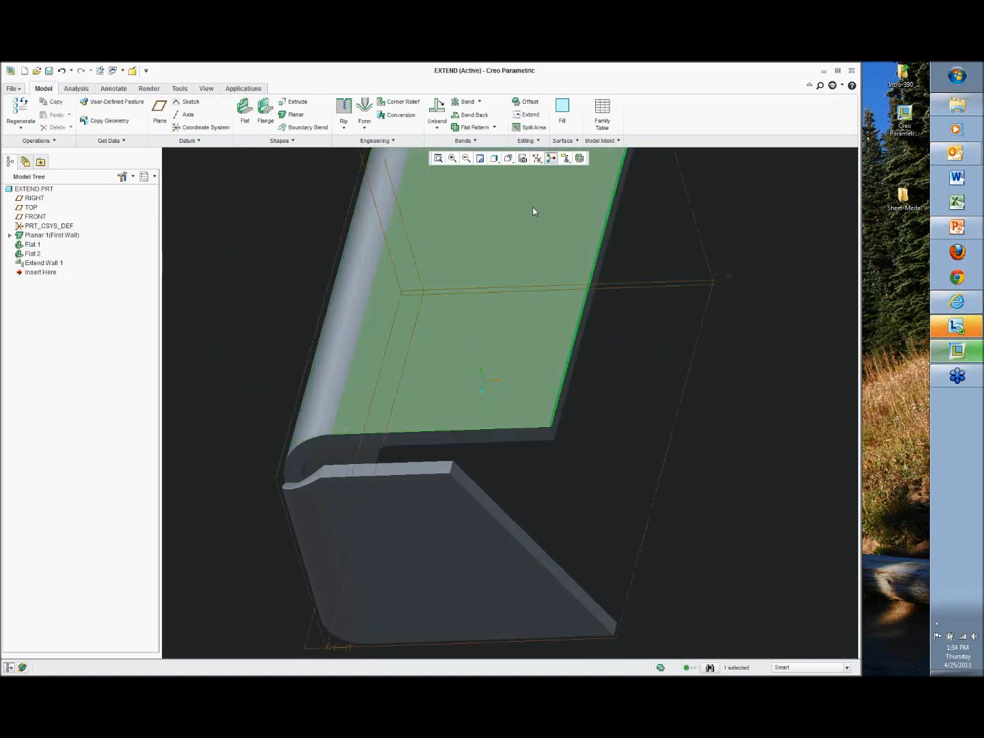
{"action": "left_click", "coordinate": [526, 114]}
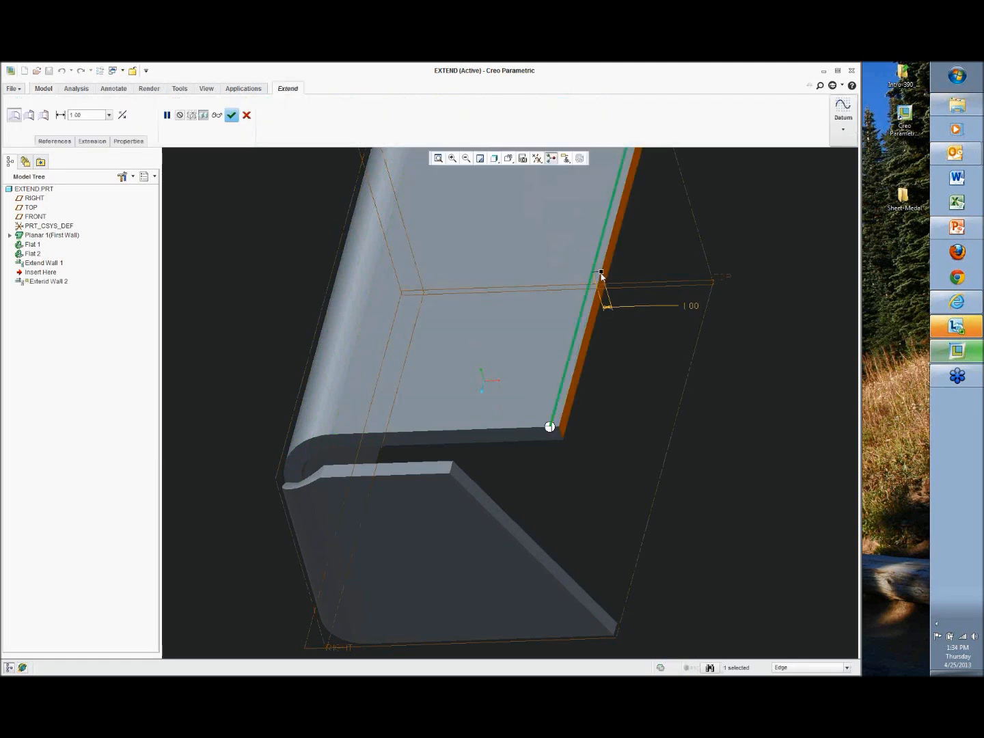
{"action": "left_click_drag", "start_coordinate": [564, 276], "coordinate": [502, 280]}
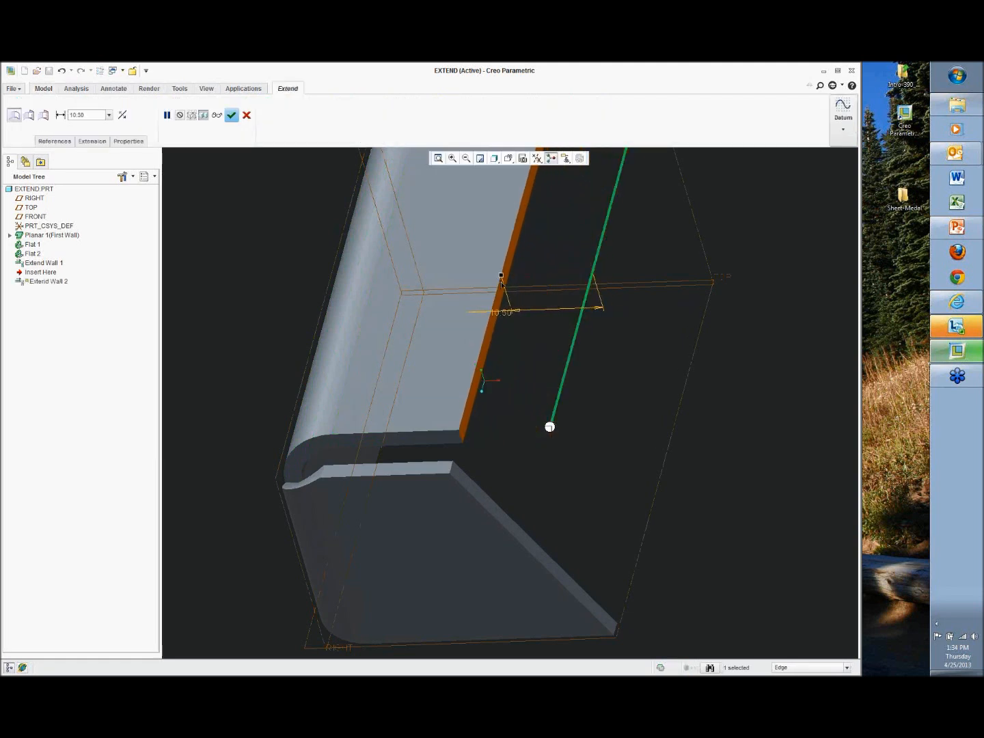
{"action": "mouse_move", "coordinate": [518, 290]}
{"action": "middle_mouse_down"}
{"action": "mouse_move", "coordinate": [529, 245]}
{"action": "mouse_move", "coordinate": [523, 253]}
{"action": "middle_mouse_up"}
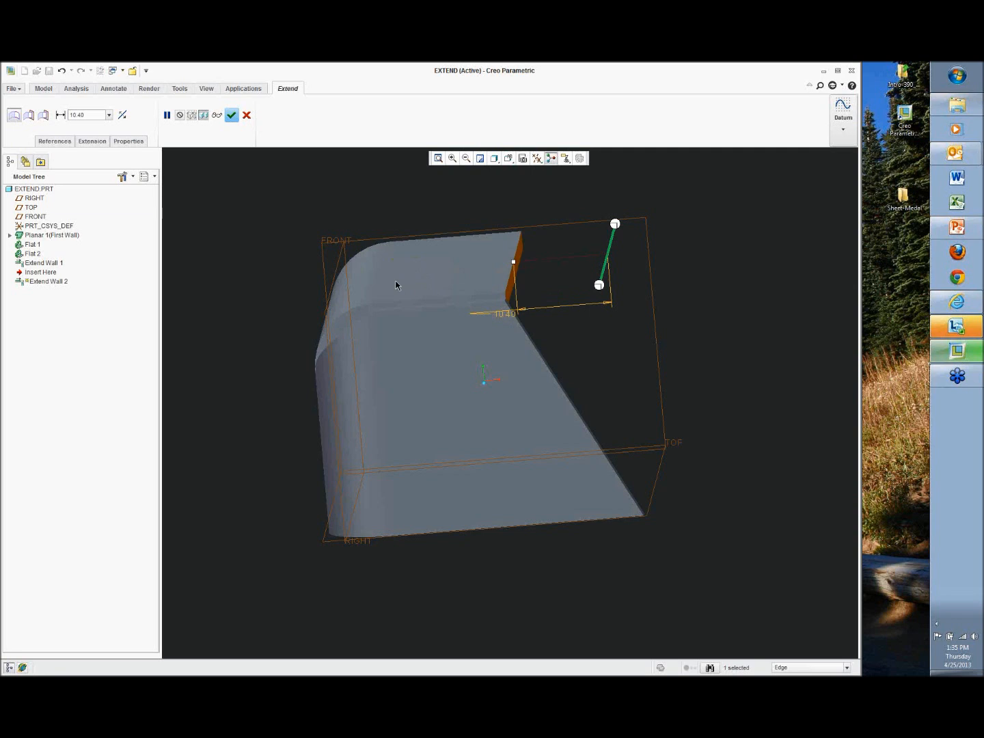
{"action": "middle_click_drag", "start_coordinate": [396, 284], "coordinate": [517, 267]}
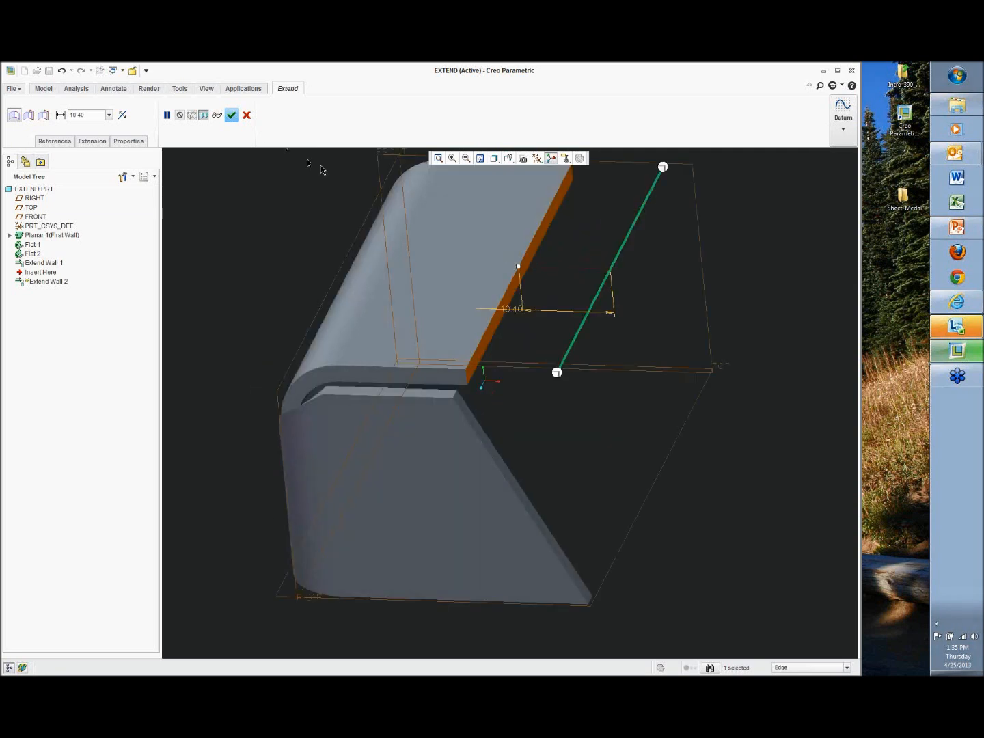
{"action": "left_click", "coordinate": [231, 116]}
Extend the top wall's short end edge to meet the extended end wall
{"action": "middle_click_drag", "start_coordinate": [258, 210], "coordinate": [266, 236]}
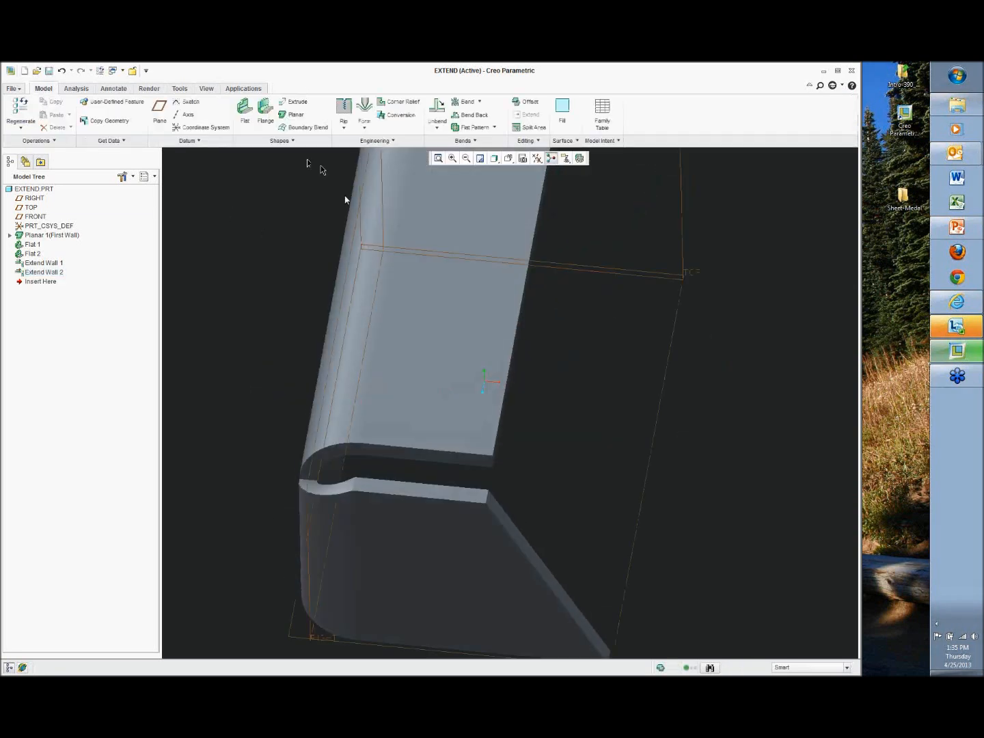
{"action": "left_click", "coordinate": [420, 448]}
{"action": "left_click", "coordinate": [411, 449]}
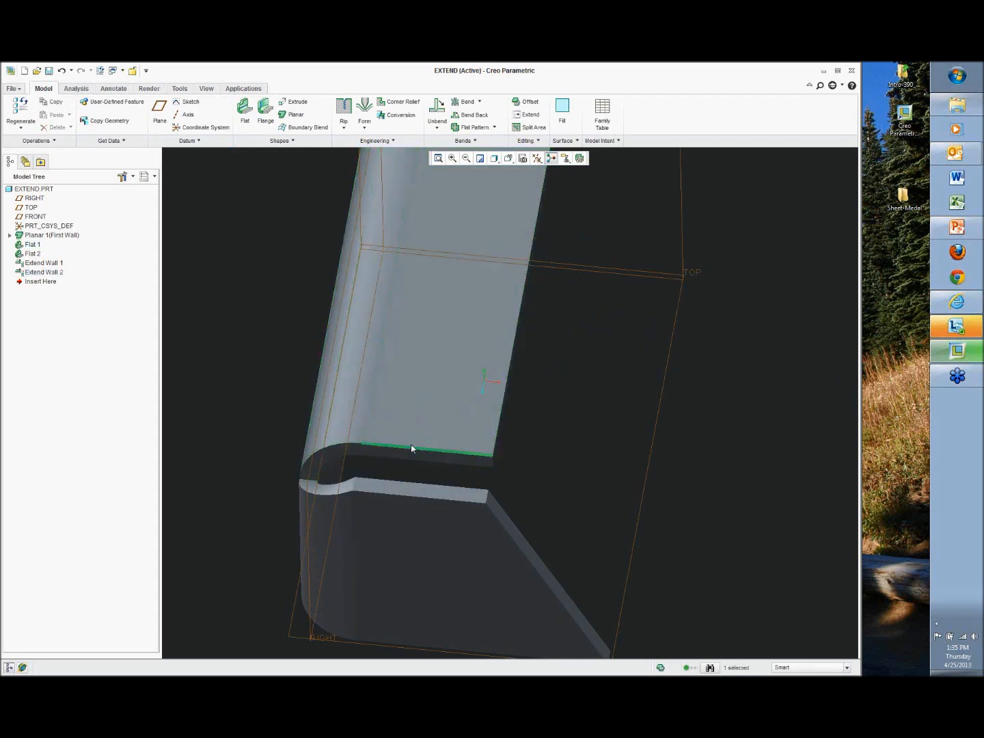
{"action": "left_click", "coordinate": [526, 115]}
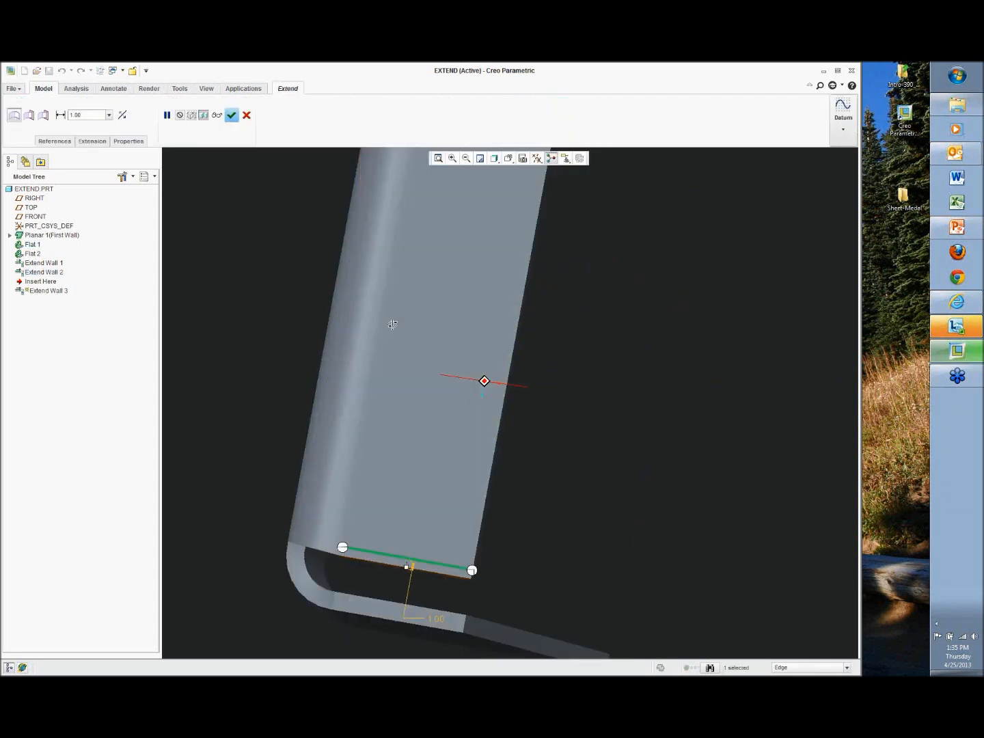
{"action": "middle_click_drag", "start_coordinate": [415, 527], "coordinate": [404, 587]}
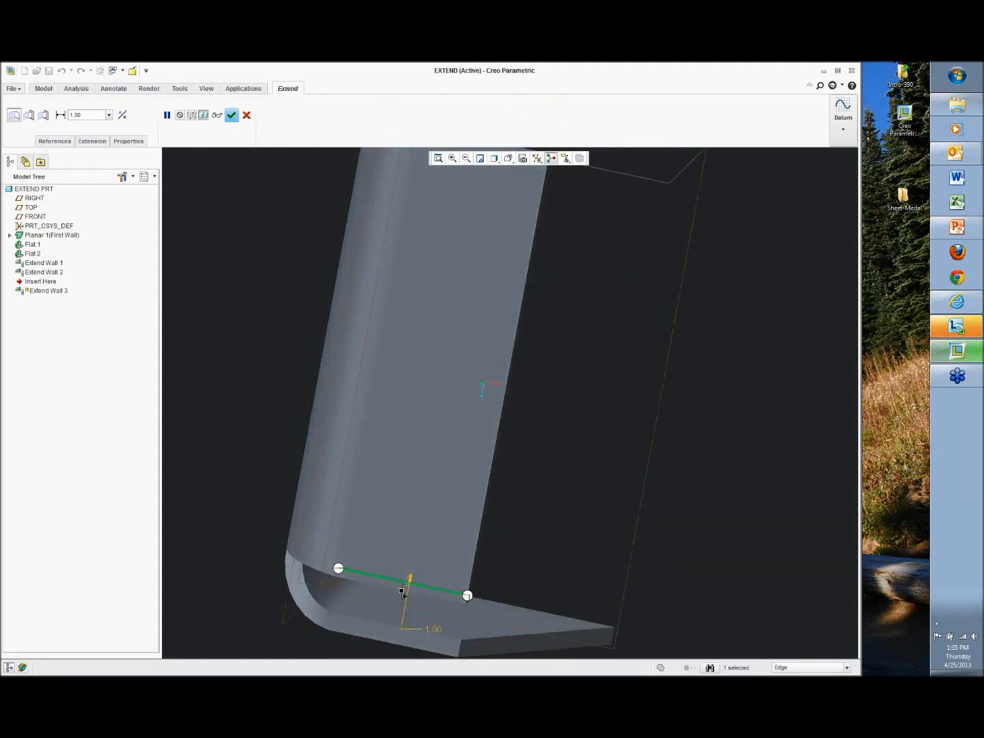
{"action": "left_click_drag", "start_coordinate": [403, 590], "coordinate": [401, 607], "text": "shift"}
{"action": "middle_click", "coordinate": [540, 537]}
{"action": "middle_click_drag", "start_coordinate": [550, 529], "coordinate": [559, 472]}
{"action": "scroll", "coordinate": [519, 464], "scroll_direction": "down", "scroll_amount": 2}
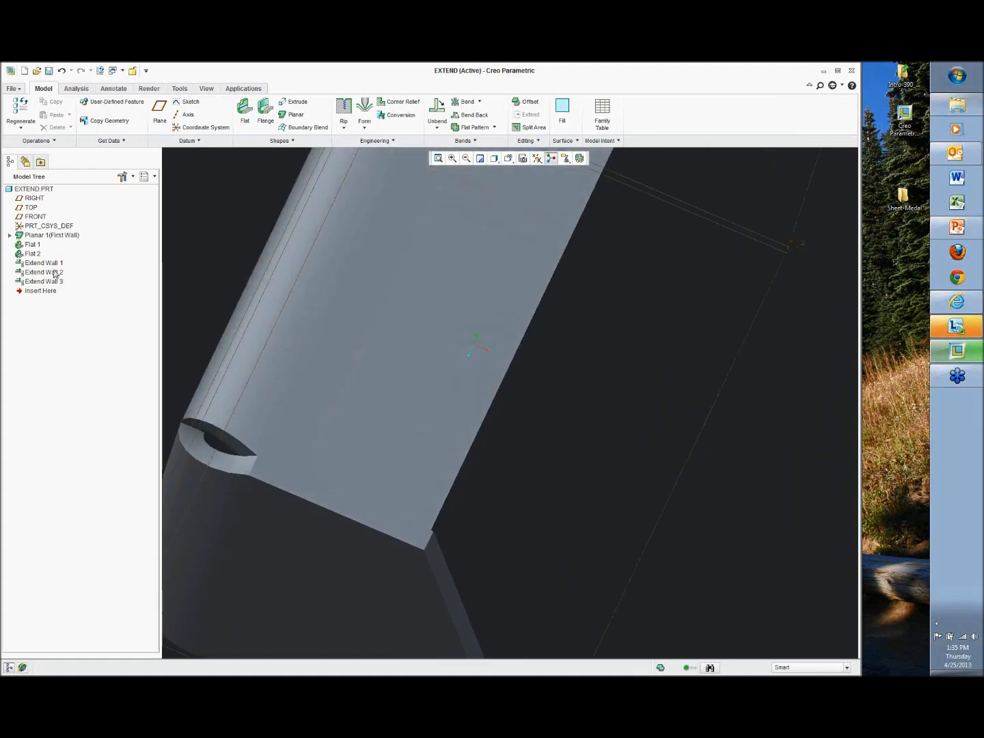
Edit the Extend Wall 2 distance, trying 10.00 and readjusting it to align the top wall with the end wall's corner
{"action": "right_click", "coordinate": [53, 273]}
{"action": "left_click", "coordinate": [110, 335]}
{"action": "double_click", "coordinate": [500, 543]}
{"action": "key", "text": "Return"}
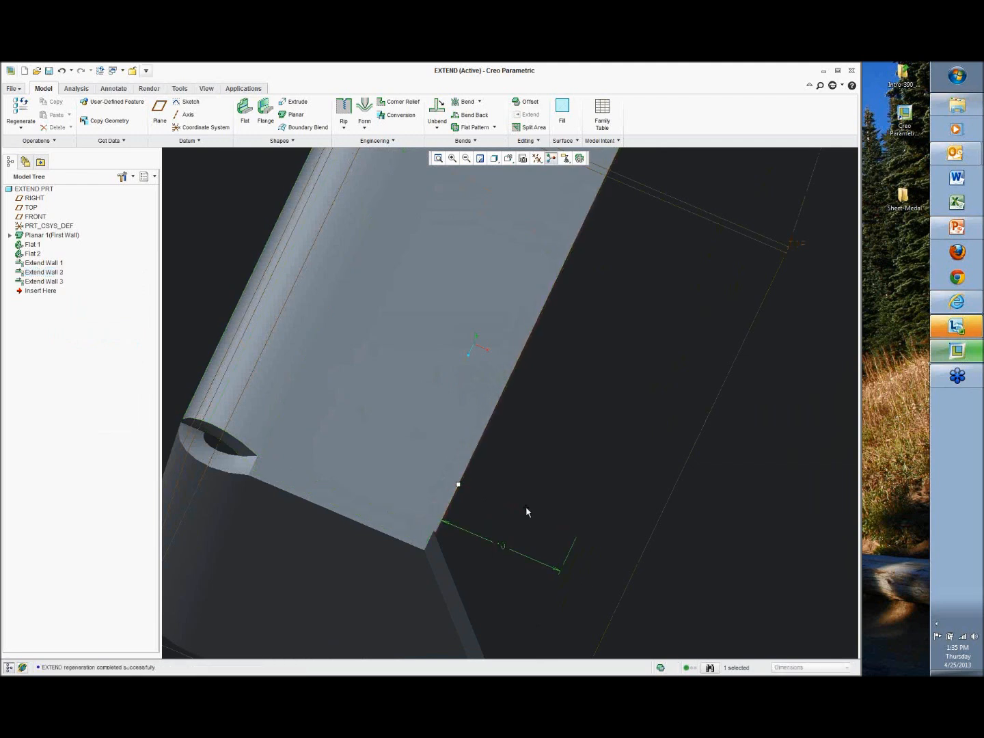
{"action": "middle_click_drag", "start_coordinate": [513, 526], "coordinate": [501, 588]}
{"action": "double_click", "coordinate": [499, 596]}
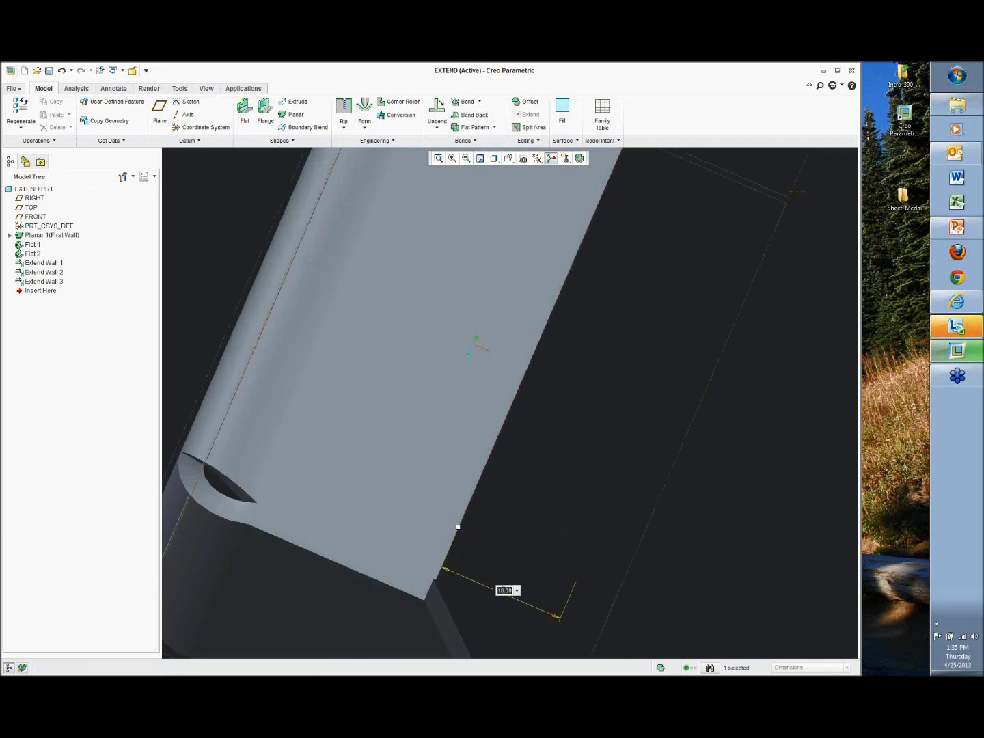
{"action": "key", "text": "Return"}
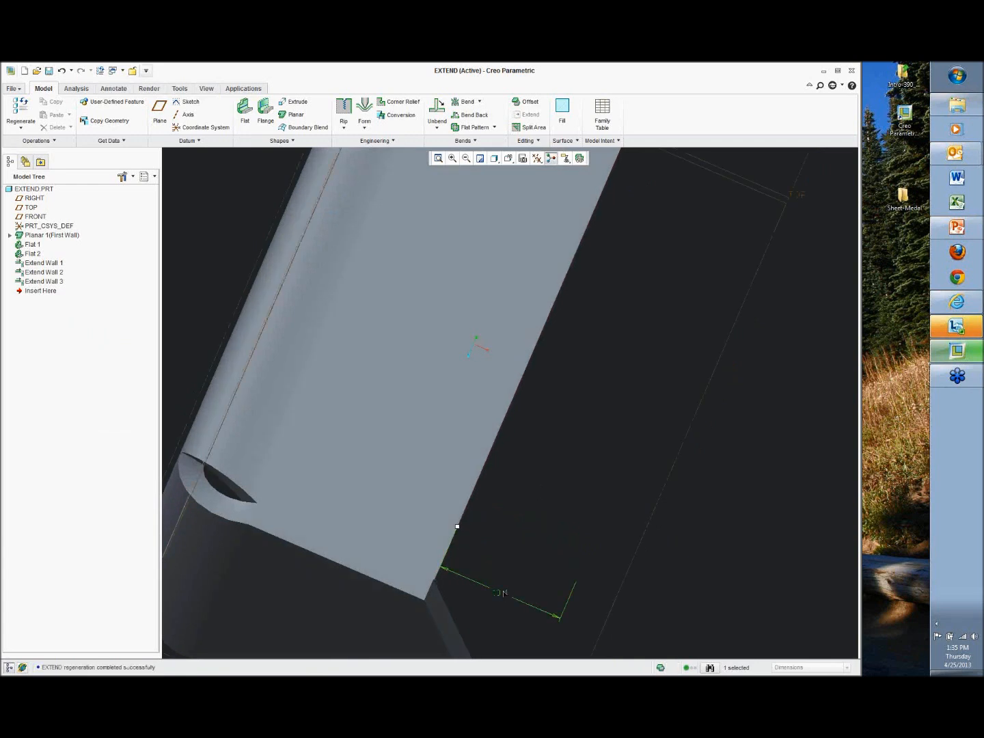
{"action": "left_click", "coordinate": [601, 416]}
{"action": "left_click", "coordinate": [601, 418]}
Open the flat pattern preview, compare the unfolded shape with the folded corner, and close the preview
{"action": "scroll", "coordinate": [601, 416], "scroll_direction": "up", "scroll_amount": 3}
{"action": "middle_click_drag", "start_coordinate": [601, 417], "coordinate": [578, 378]}
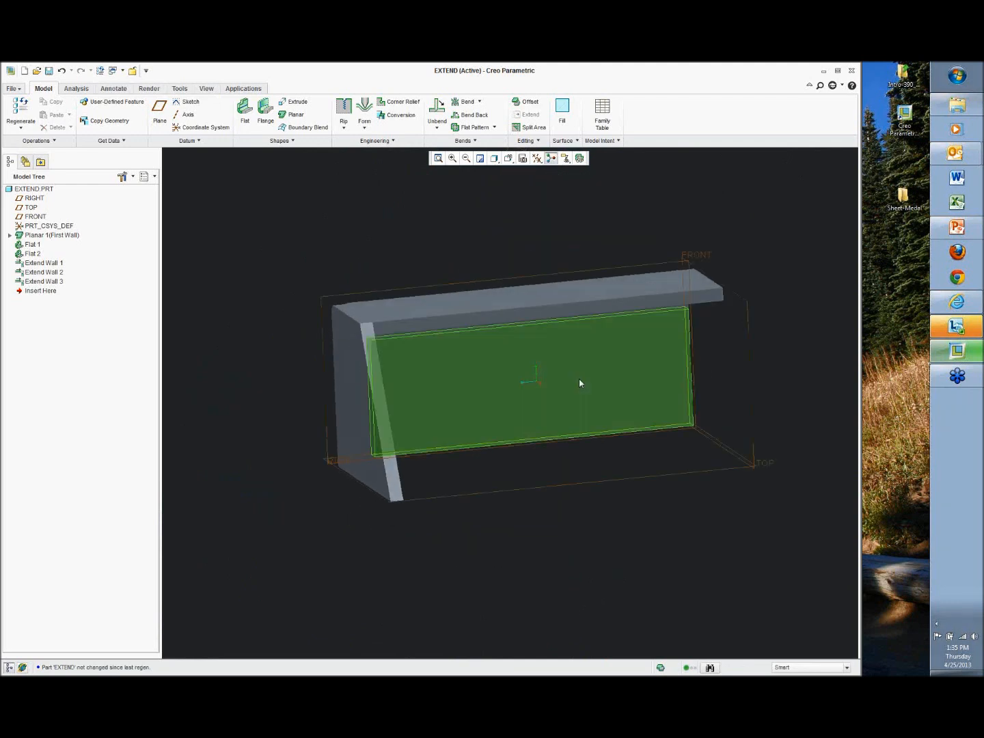
{"action": "left_click", "coordinate": [579, 157]}
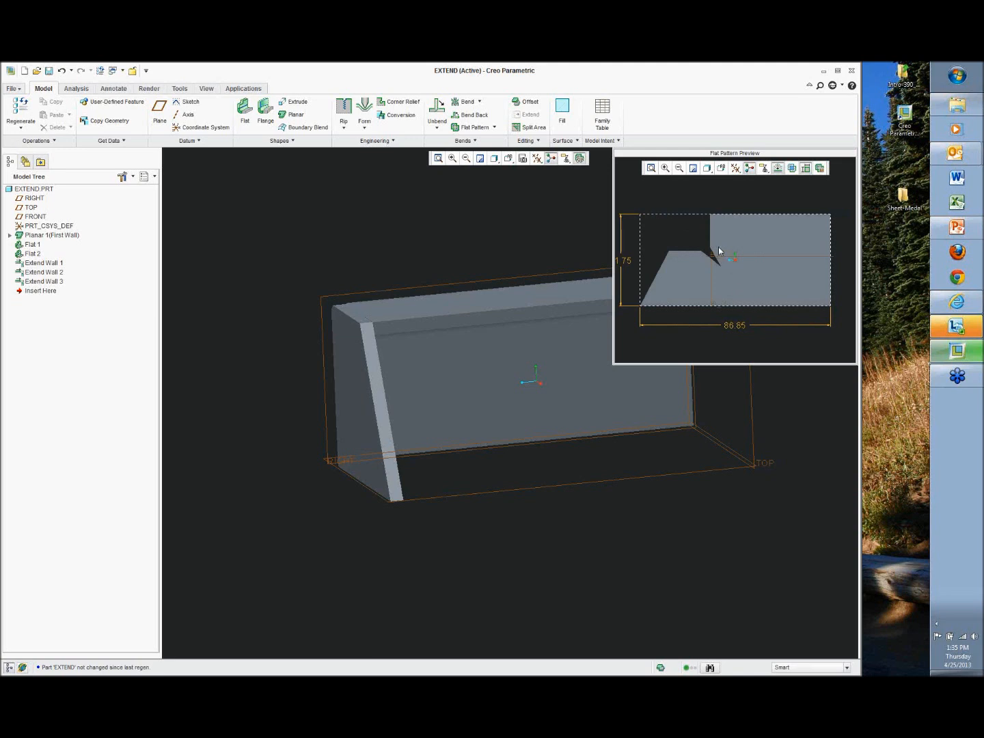
{"action": "mouse_move", "coordinate": [566, 305]}
{"action": "middle_mouse_down"}
{"action": "mouse_move", "coordinate": [518, 293]}
{"action": "mouse_move", "coordinate": [527, 274]}
{"action": "mouse_move", "coordinate": [551, 290]}
{"action": "mouse_move", "coordinate": [492, 367]}
{"action": "mouse_move", "coordinate": [532, 345]}
{"action": "mouse_move", "coordinate": [501, 400]}
{"action": "mouse_move", "coordinate": [496, 378]}
{"action": "mouse_move", "coordinate": [517, 373]}
{"action": "middle_mouse_up"}
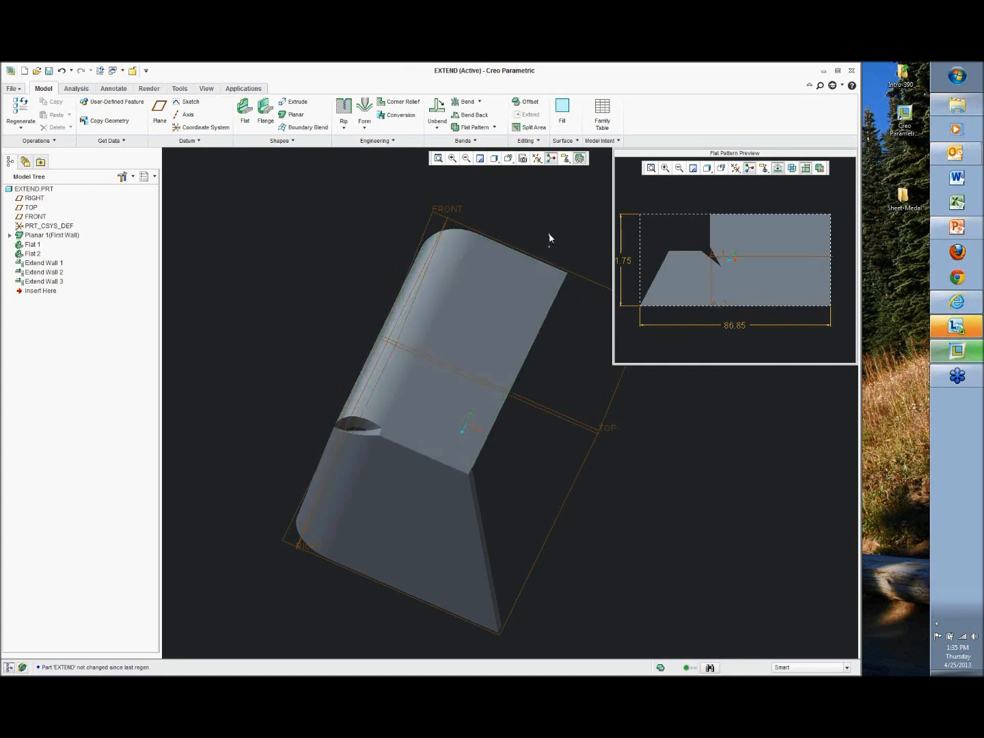
{"action": "left_click", "coordinate": [579, 160]}
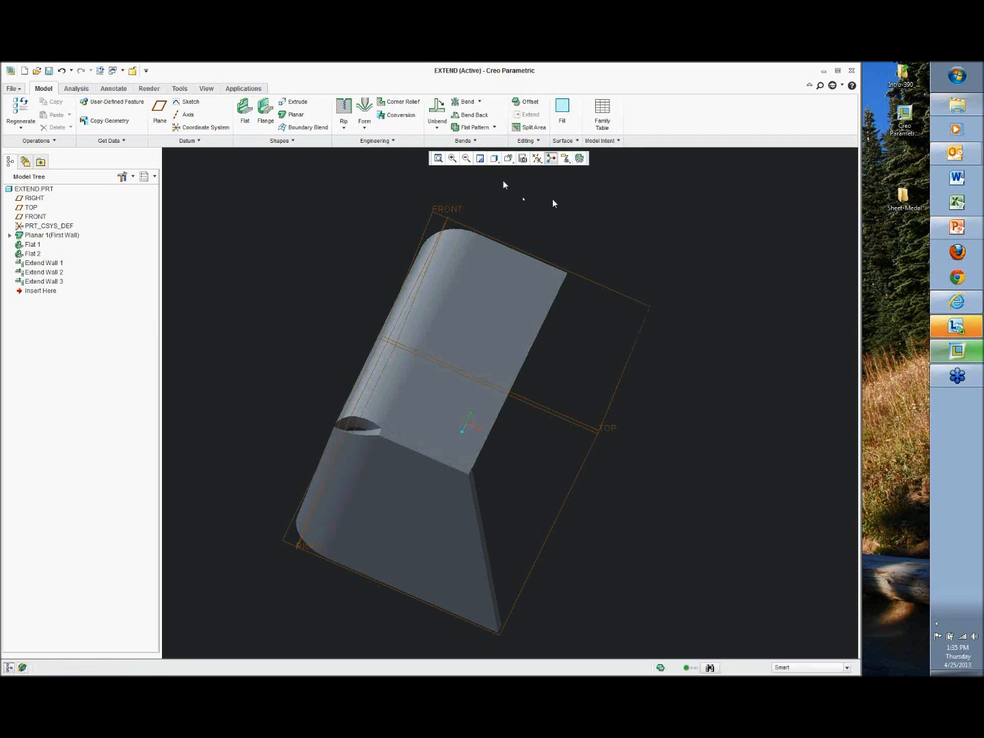
Save the extend part in the Wall_Extend folder
{"action": "middle_click_drag", "start_coordinate": [555, 204], "coordinate": [543, 215]}
{"action": "left_click", "coordinate": [51, 73]}
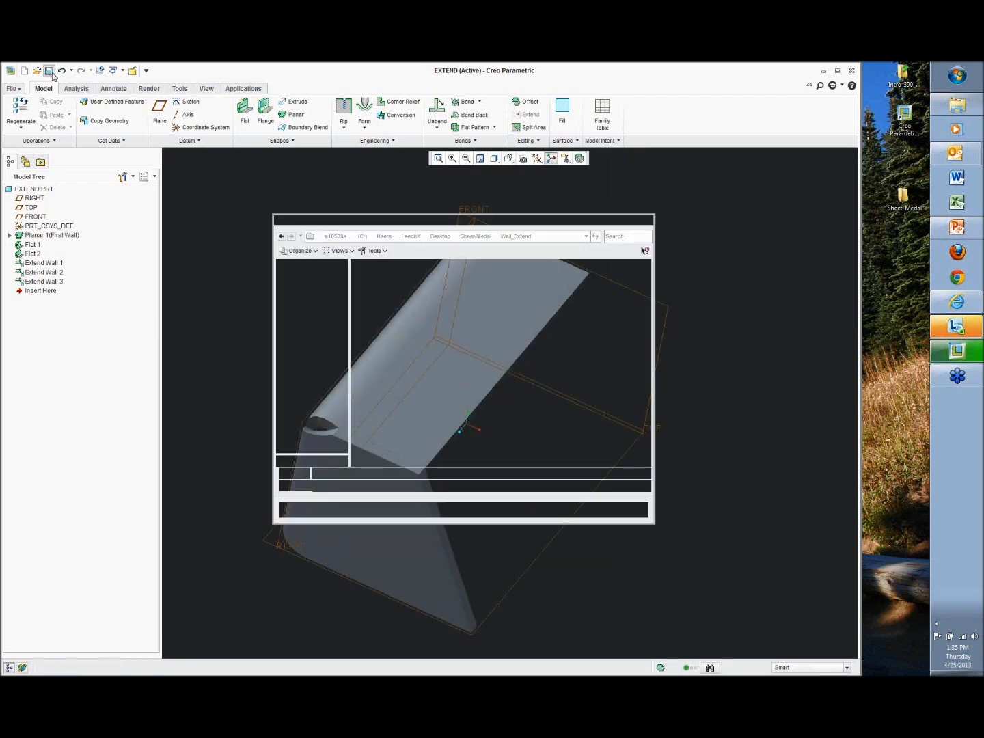
{"action": "left_click", "coordinate": [373, 512]}
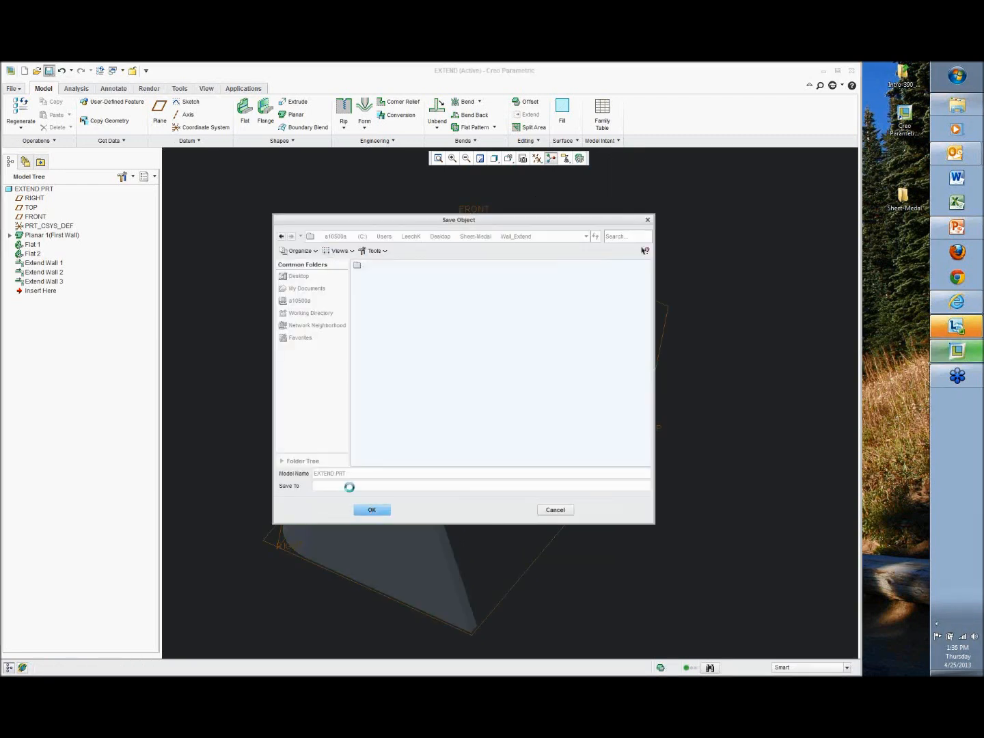
{"action": "mouse_move", "coordinate": [263, 362]}
{"action": "middle_mouse_down"}
{"action": "mouse_move", "coordinate": [238, 341]}
{"action": "mouse_move", "coordinate": [272, 361]}
{"action": "middle_mouse_up"}
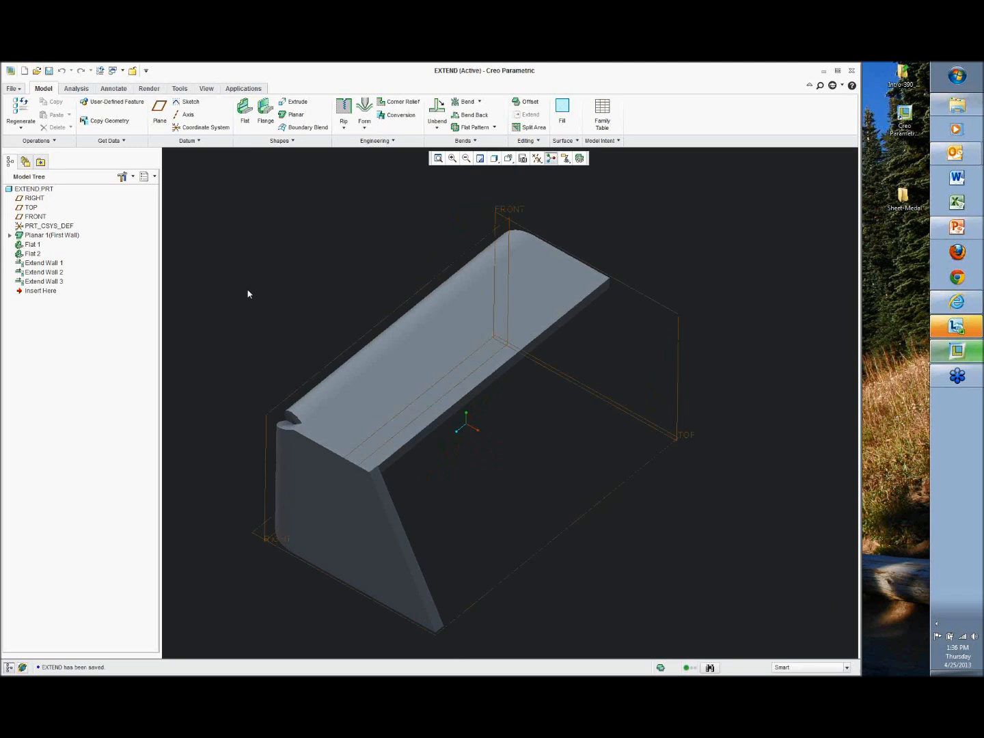
Try to redefine Extend Wall 3 as a freely set distance extension of the top wall's short end edge
{"action": "right_click", "coordinate": [41, 272]}
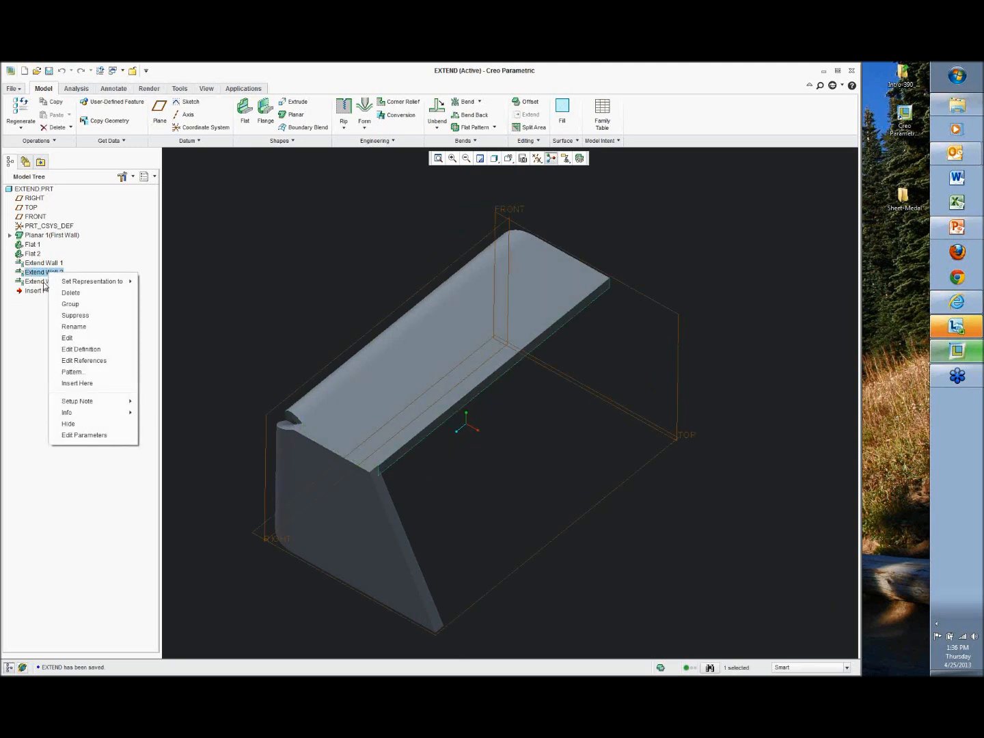
{"action": "right_click", "coordinate": [44, 281]}
{"action": "left_click", "coordinate": [68, 347]}
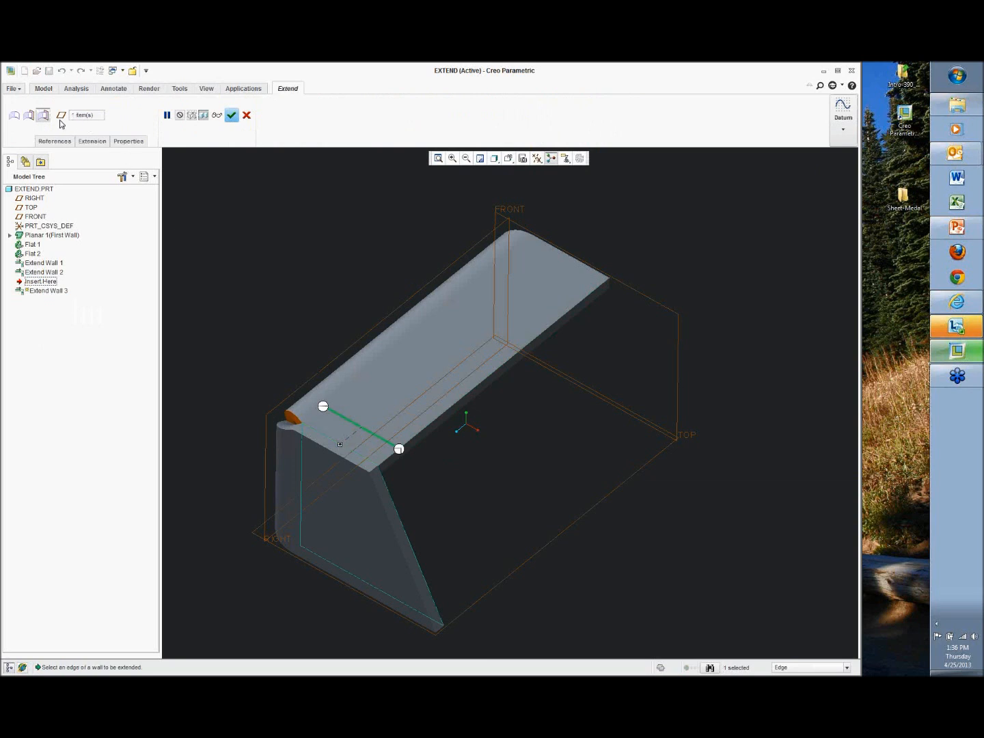
{"action": "left_click", "coordinate": [29, 116]}
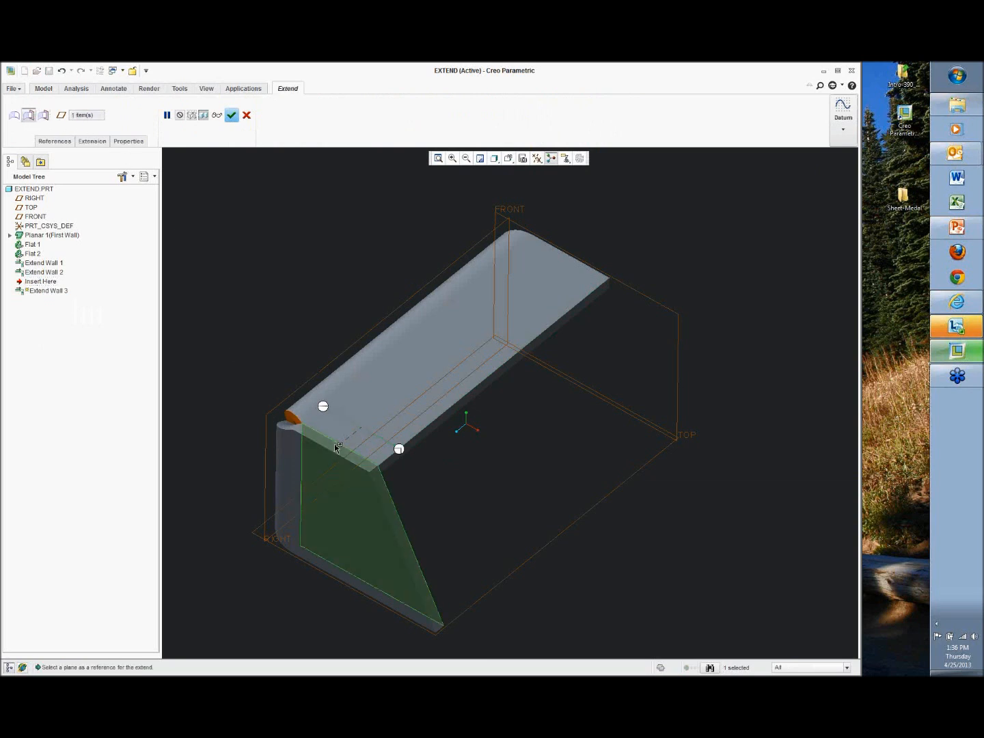
{"action": "left_click", "coordinate": [13, 114]}
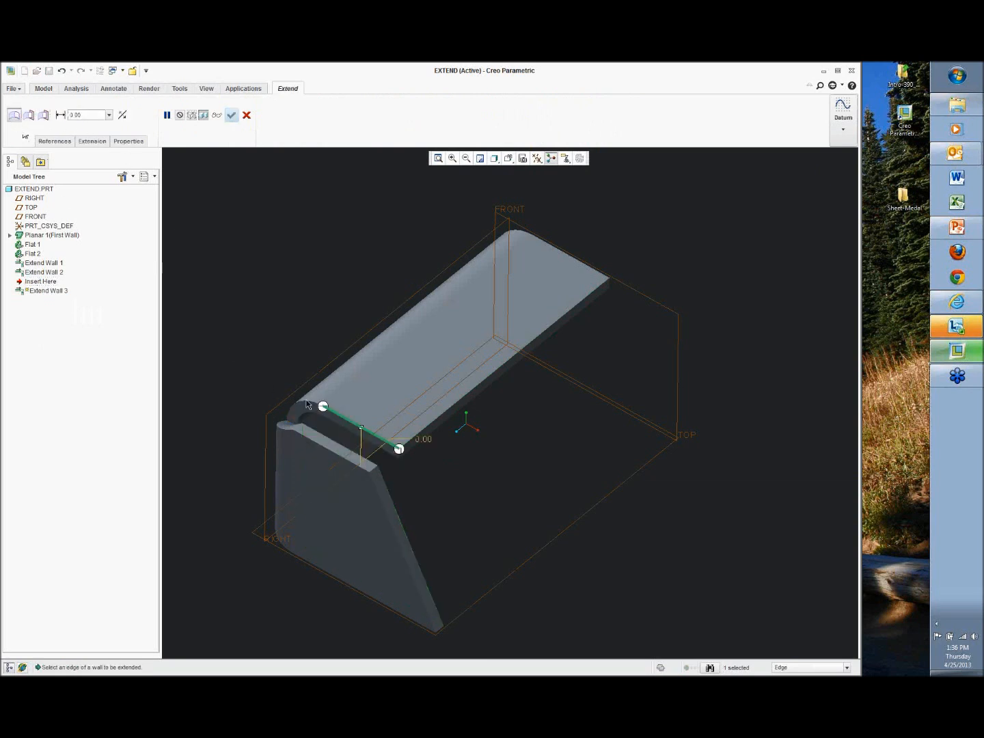
{"action": "left_click_drag", "start_coordinate": [354, 431], "coordinate": [317, 446]}
{"action": "middle_click", "coordinate": [264, 331]}
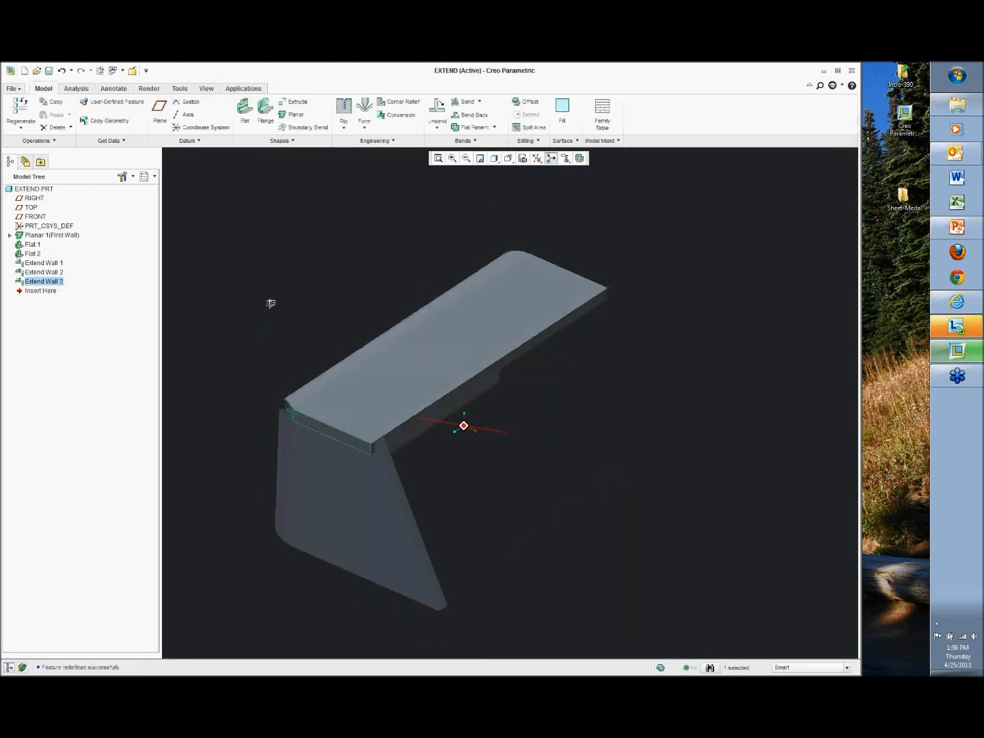
Check the changed corner in the flat pattern preview, close the preview, and undo the Extend Wall 3 redefinition
{"action": "left_click", "coordinate": [580, 157]}
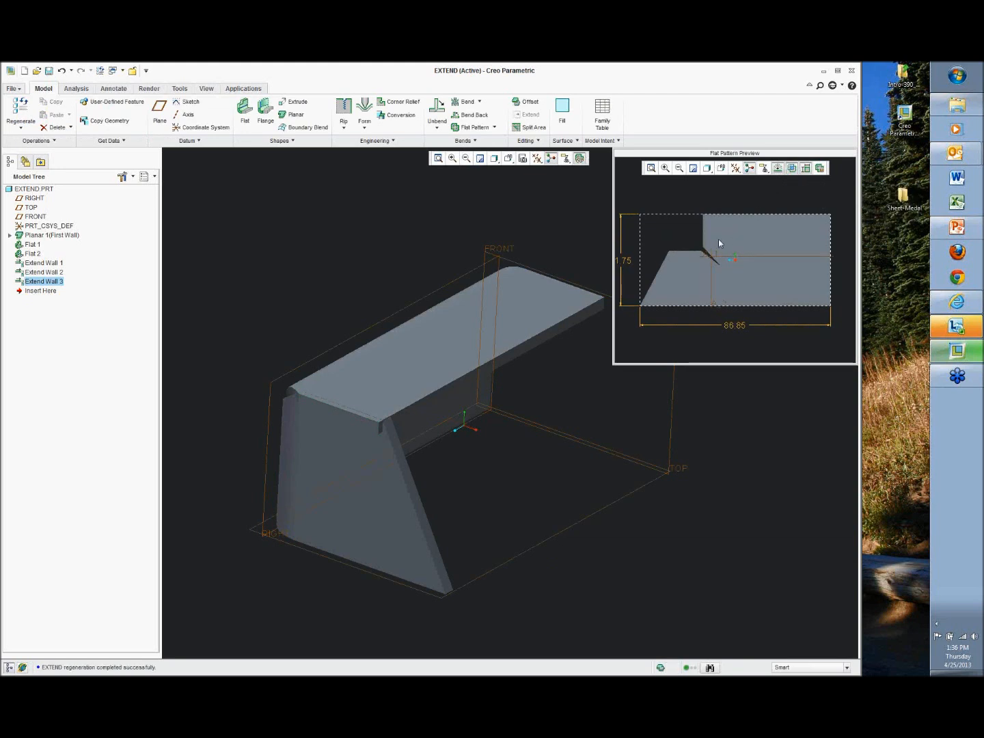
{"action": "scroll", "coordinate": [718, 239], "scroll_direction": "up", "scroll_amount": 2}
{"action": "scroll", "coordinate": [694, 227], "scroll_direction": "down", "scroll_amount": 2}
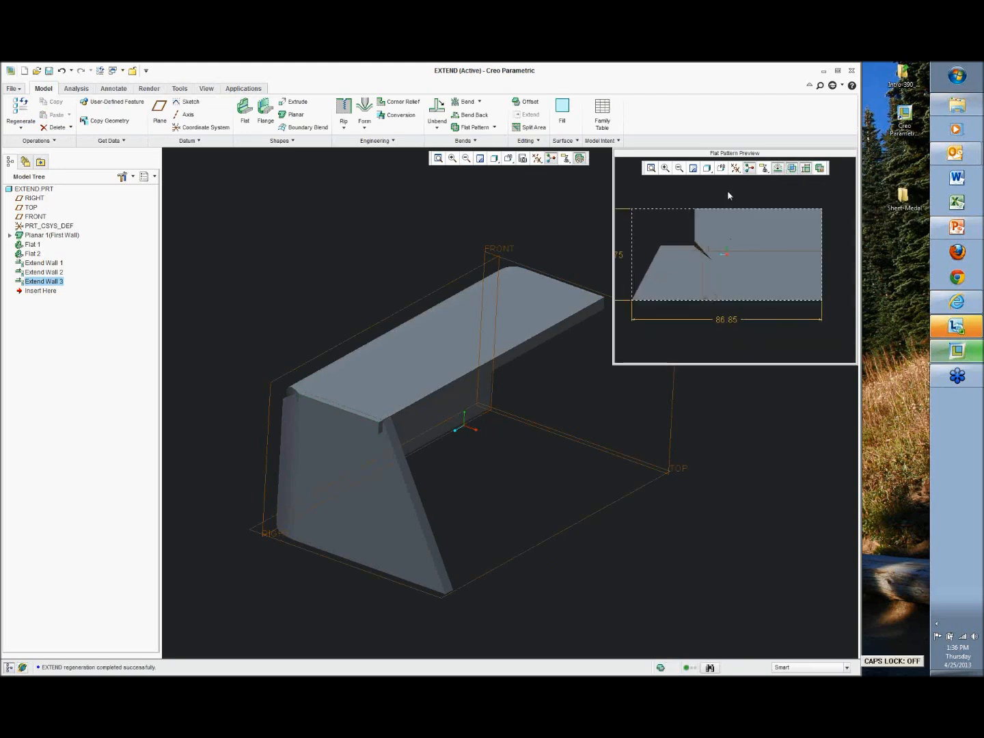
{"action": "left_click", "coordinate": [579, 159]}
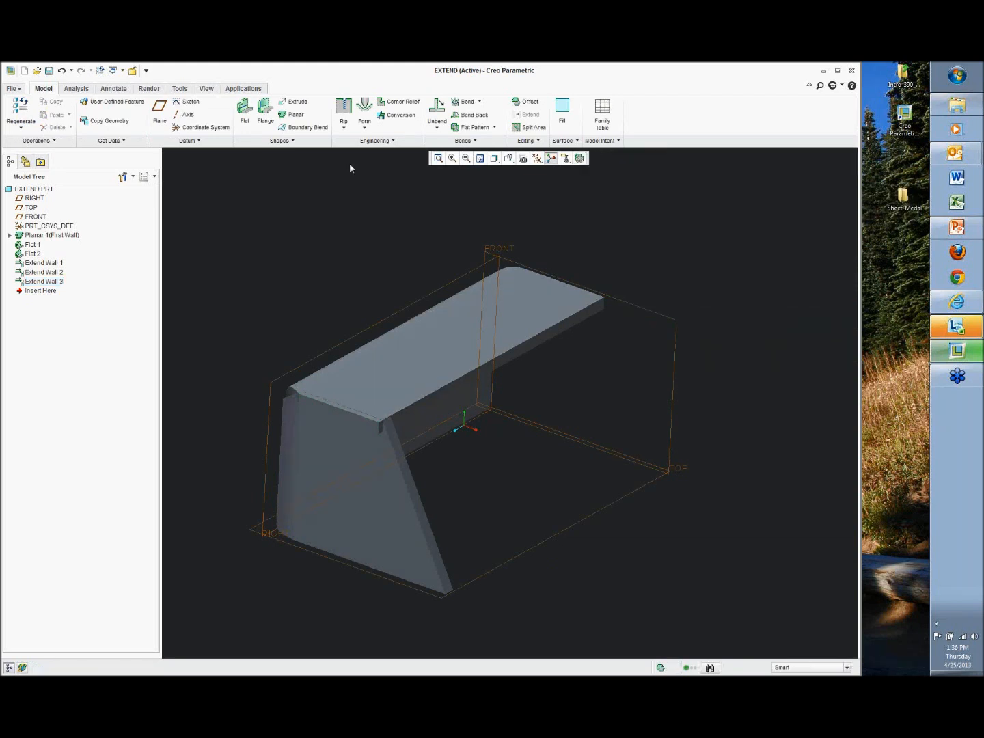
{"action": "left_click", "coordinate": [63, 70]}
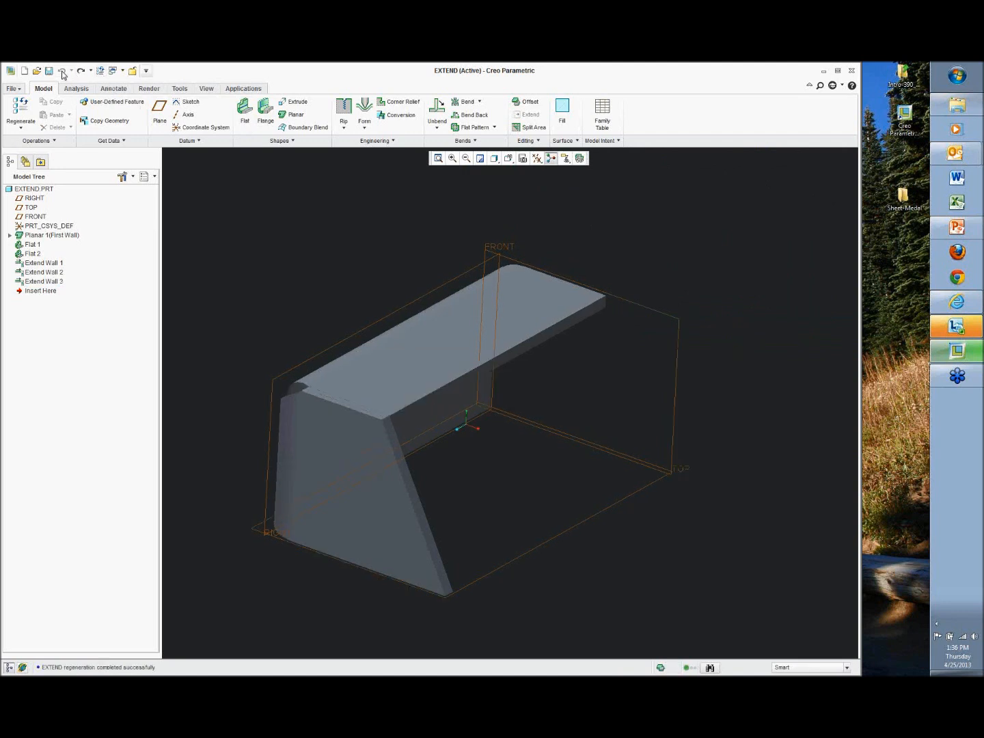
Close the extend part and erase all models not displayed from the session
{"action": "left_click", "coordinate": [207, 88]}
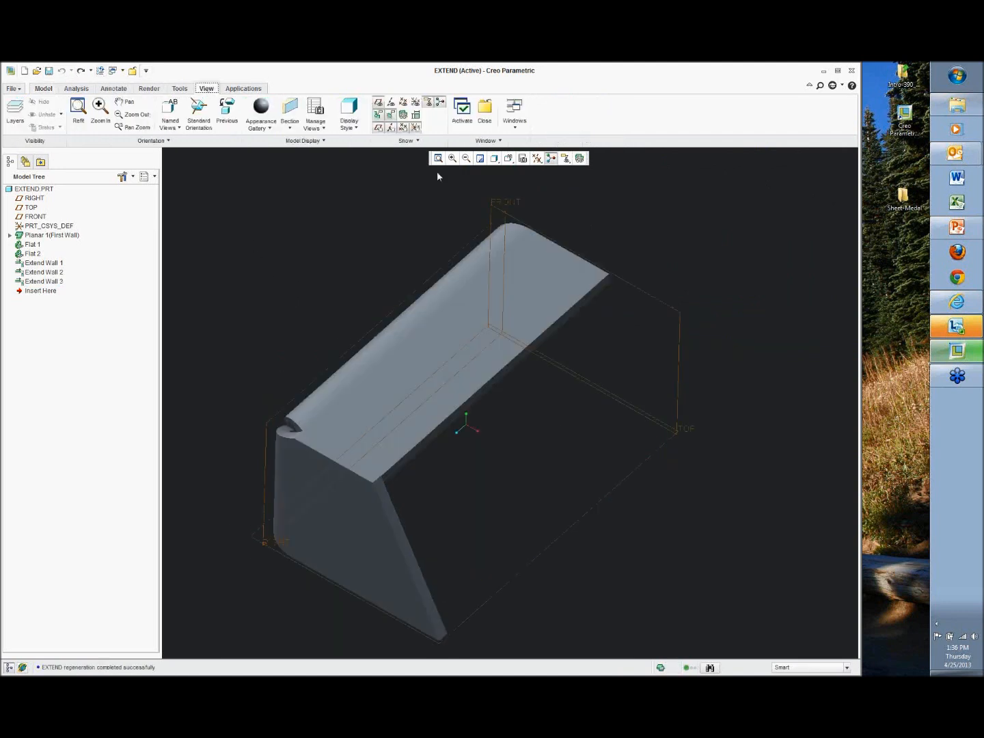
{"action": "left_click", "coordinate": [485, 111]}
{"action": "left_click", "coordinate": [131, 113]}
{"action": "left_click", "coordinate": [436, 433]}
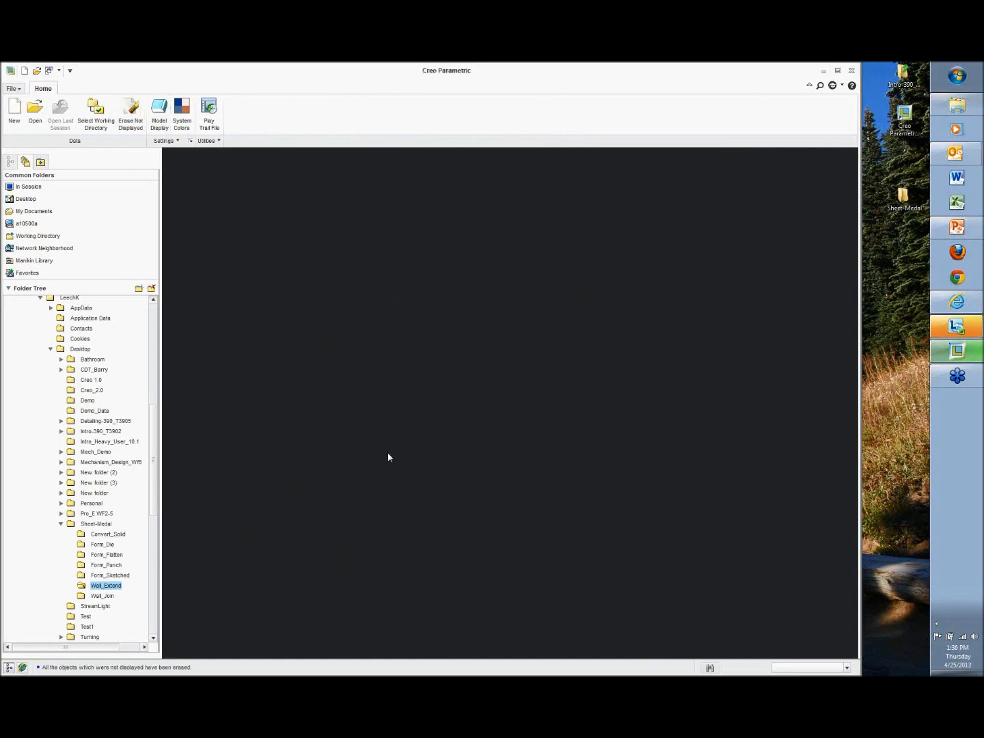
Open join.prt from the Wall_Join folder
{"action": "left_click", "coordinate": [102, 595]}
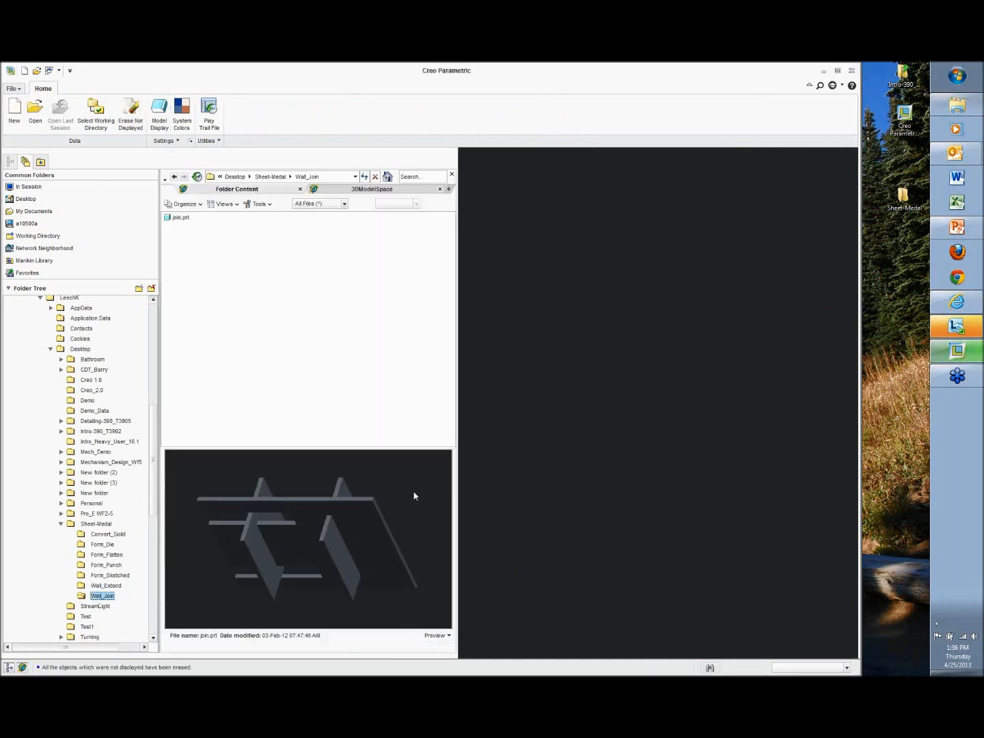
{"action": "left_click_drag", "start_coordinate": [458, 489], "coordinate": [605, 489]}
{"action": "left_click", "coordinate": [181, 218]}
{"action": "double_click", "coordinate": [182, 217]}
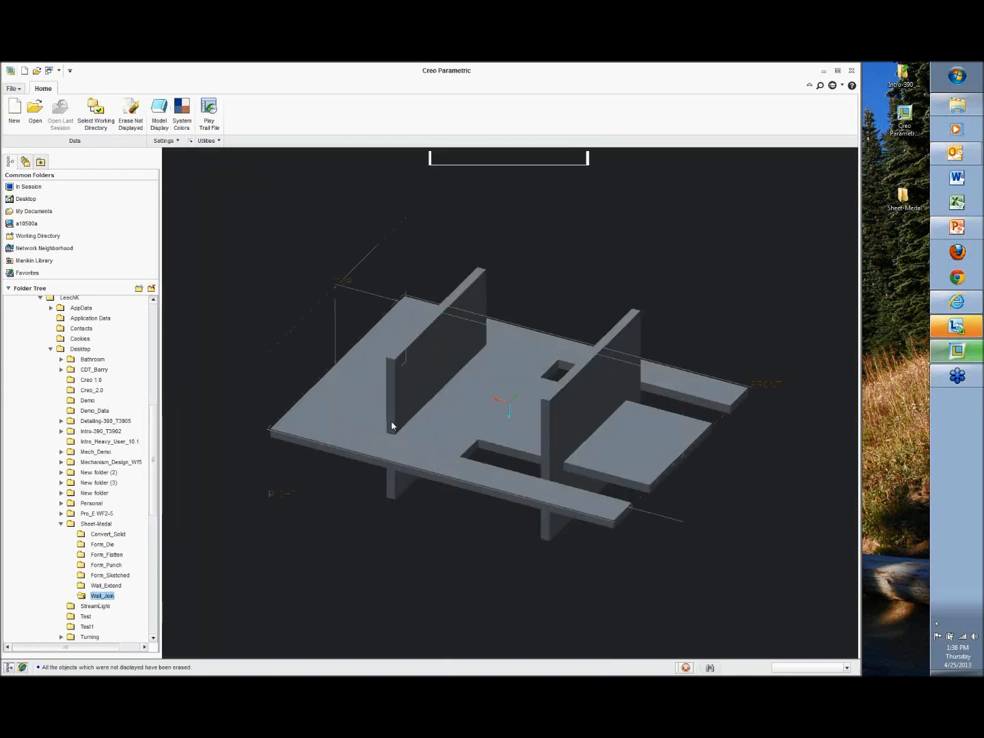
Start a Join between the slotted base wall and the upright wall crossing its two slots
{"action": "mouse_move", "coordinate": [378, 410]}
{"action": "middle_mouse_down"}
{"action": "mouse_move", "coordinate": [459, 343]}
{"action": "mouse_move", "coordinate": [394, 411]}
{"action": "middle_mouse_up"}
{"action": "mouse_move", "coordinate": [540, 260]}
{"action": "middle_mouse_down"}
{"action": "mouse_move", "coordinate": [521, 272]}
{"action": "mouse_move", "coordinate": [540, 276]}
{"action": "middle_mouse_up"}
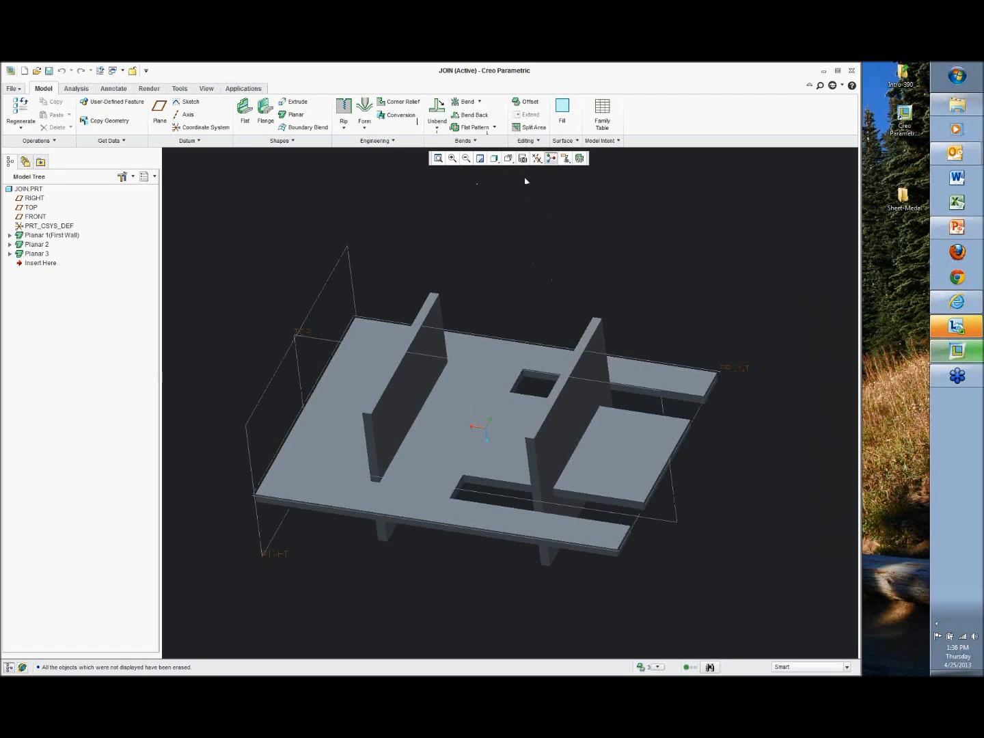
{"action": "left_click", "coordinate": [539, 141]}
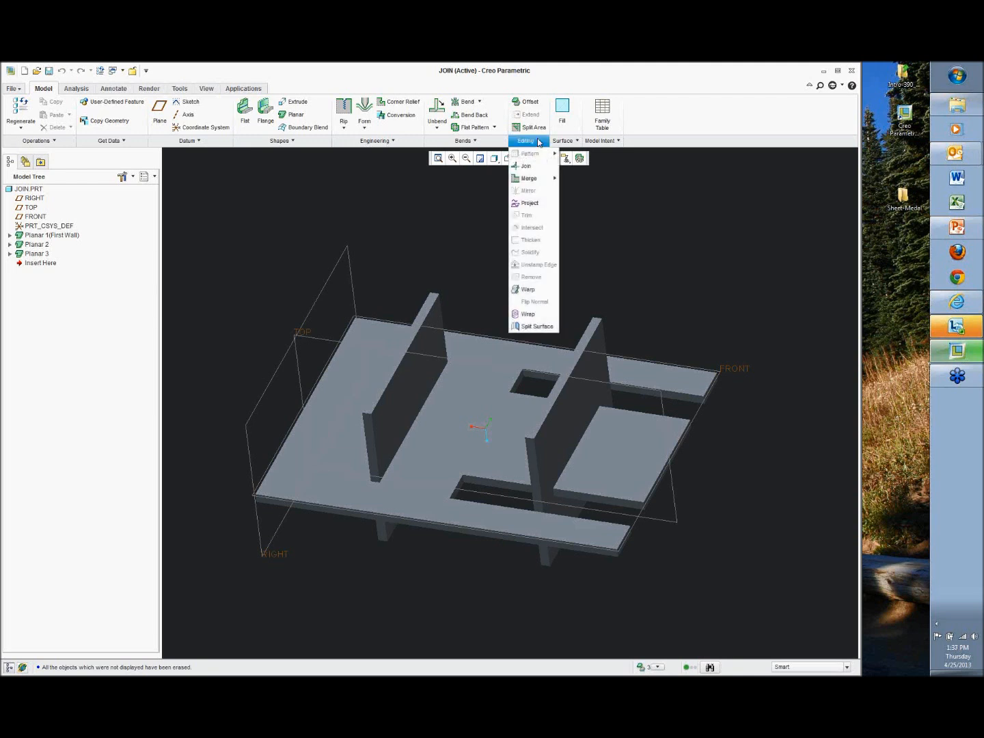
{"action": "left_click", "coordinate": [523, 174]}
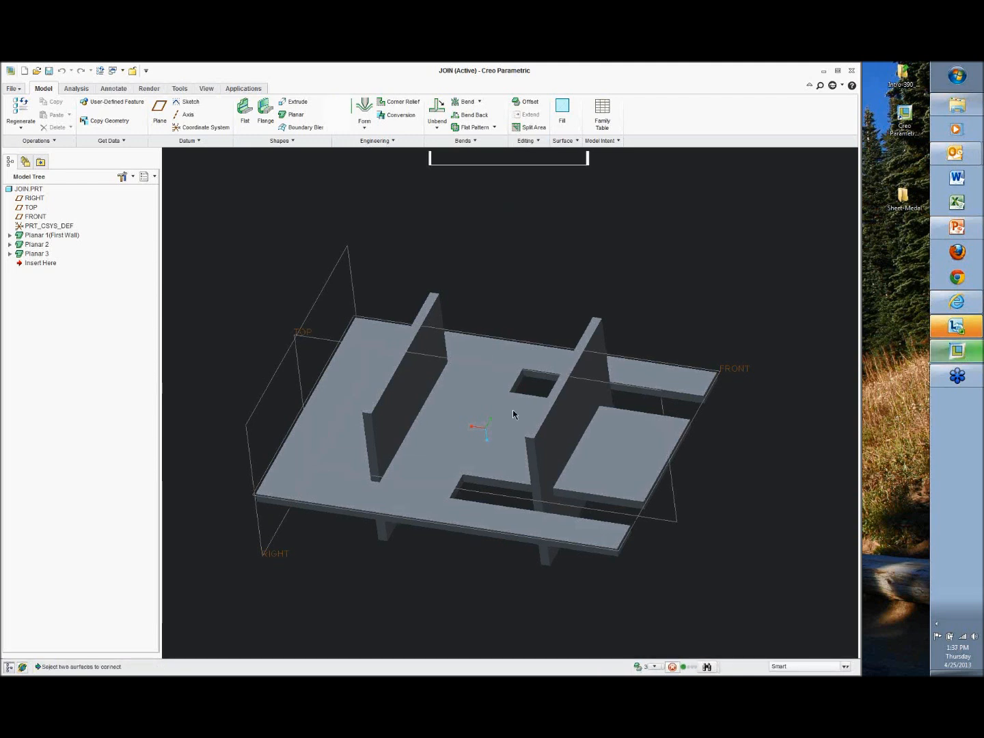
{"action": "left_click", "coordinate": [511, 415]}
{"action": "left_click", "coordinate": [567, 410], "text": "ctrl"}
{"action": "mouse_move", "coordinate": [534, 253]}
{"action": "middle_mouse_down"}
{"action": "mouse_move", "coordinate": [574, 248]}
{"action": "mouse_move", "coordinate": [525, 248]}
{"action": "middle_mouse_up"}
{"action": "left_click", "coordinate": [529, 476]}
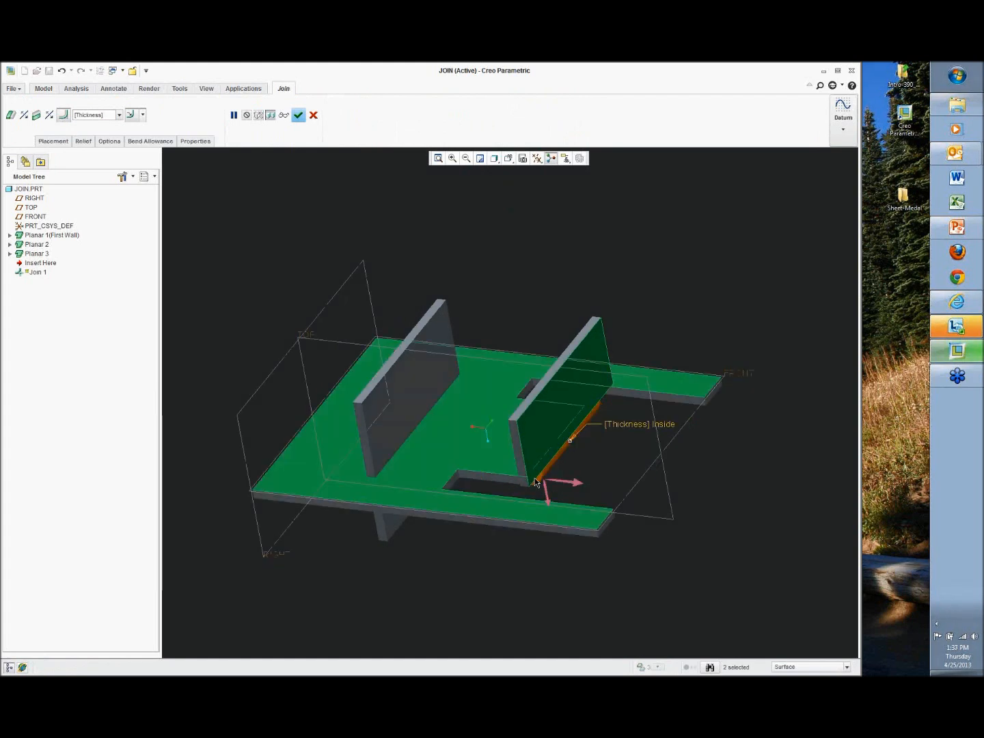
Flip the base wall's kept side to compare, restore the larger side, and complete the join with the slotted upright wall
{"action": "middle_click_drag", "start_coordinate": [589, 432], "coordinate": [633, 474]}
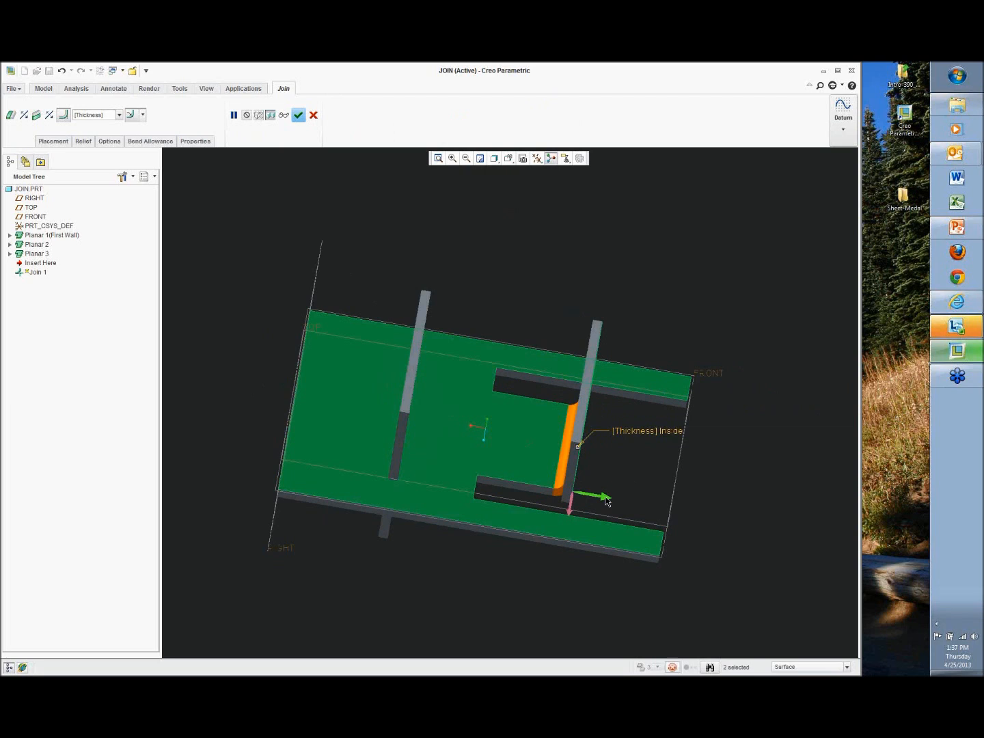
{"action": "left_click", "coordinate": [595, 497]}
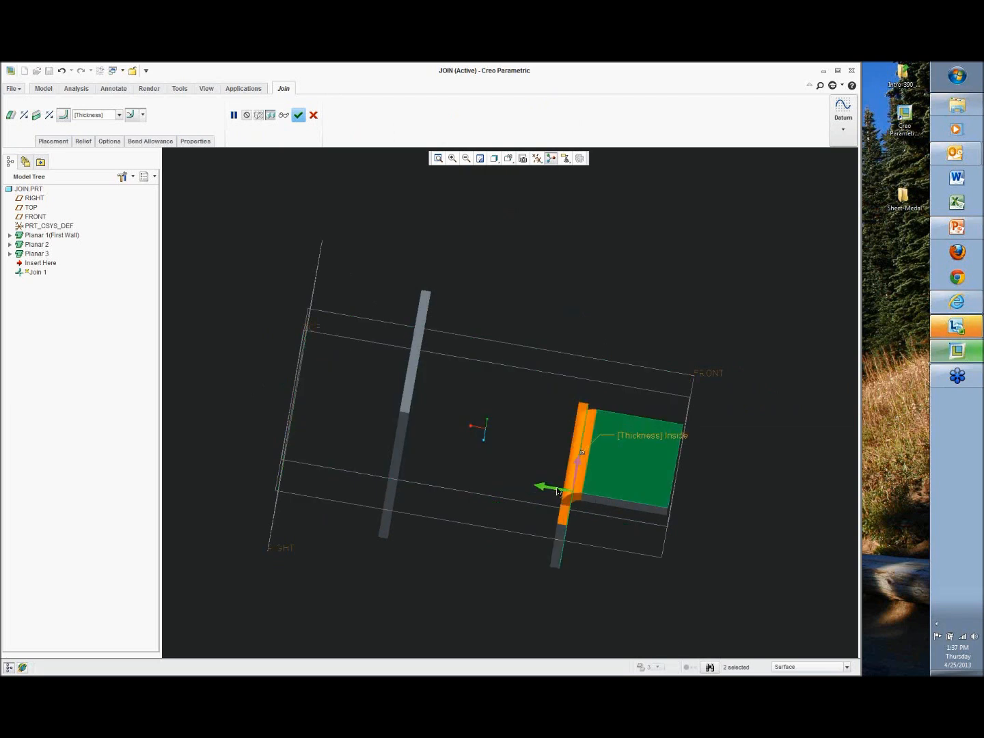
{"action": "left_click", "coordinate": [559, 497]}
{"action": "middle_click_drag", "start_coordinate": [686, 329], "coordinate": [544, 248]}
{"action": "left_click", "coordinate": [530, 449]}
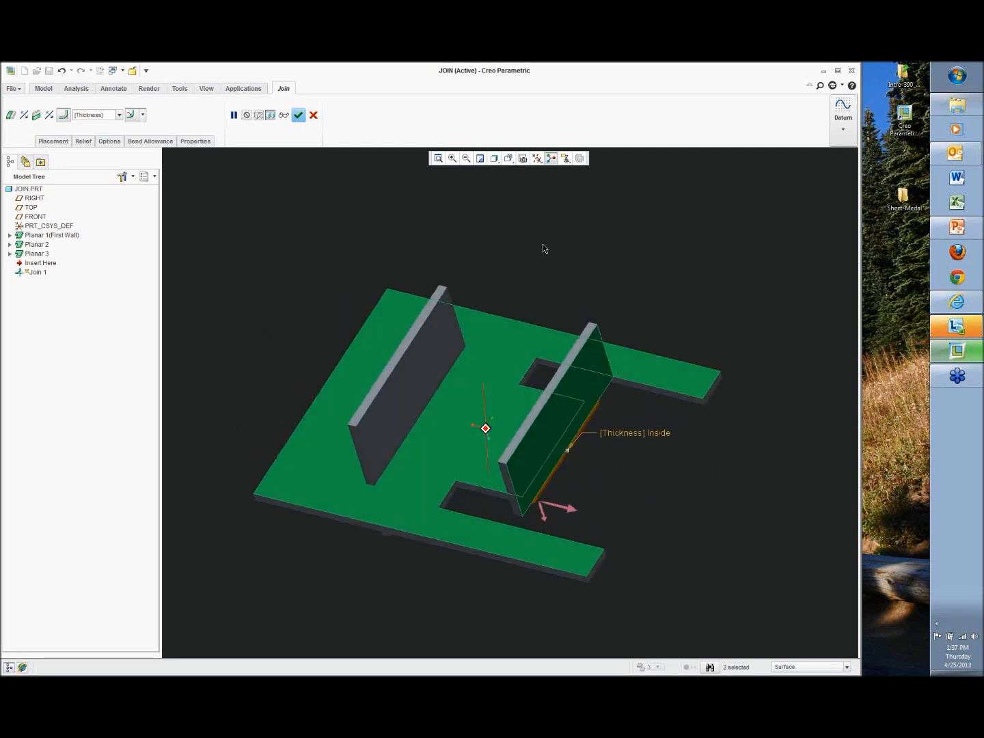
{"action": "left_click", "coordinate": [301, 116]}
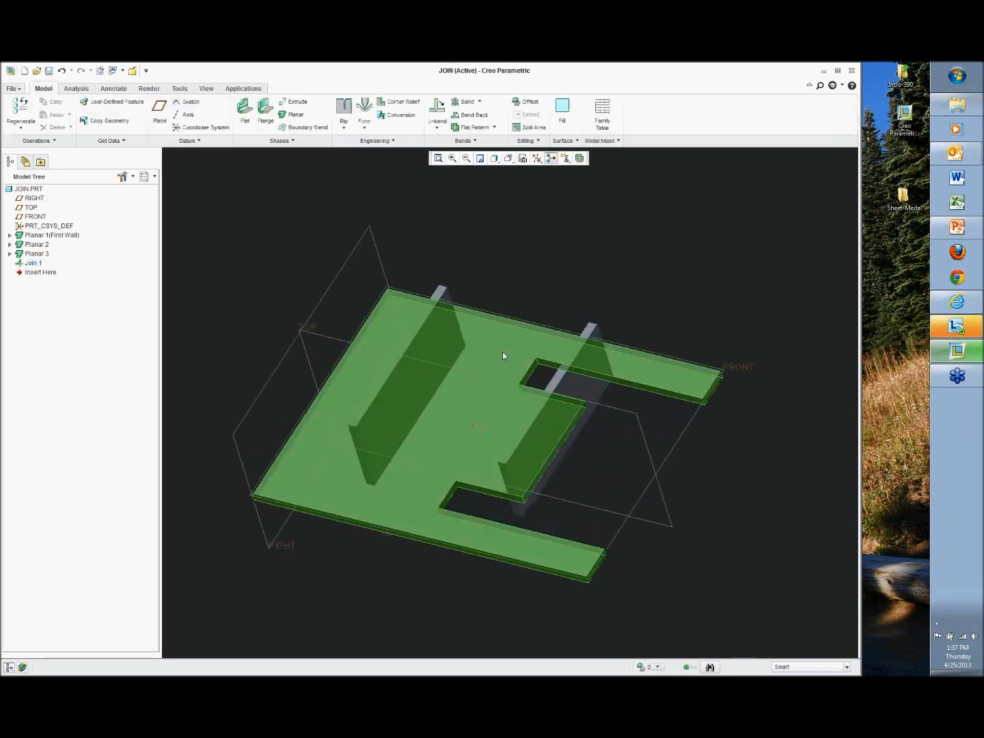
Join the base wall to the other upright wall, away from the slots, keeping the slotted side
{"action": "left_click", "coordinate": [446, 335]}
{"action": "left_click", "coordinate": [452, 330], "text": "ctrl"}
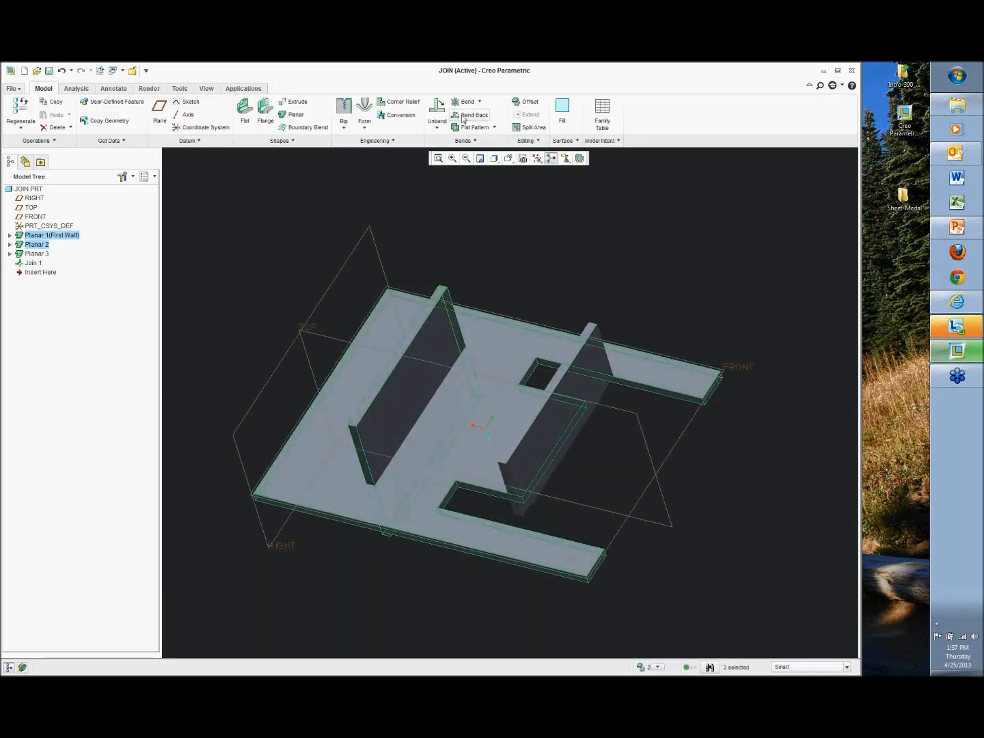
{"action": "left_click", "coordinate": [526, 142]}
{"action": "left_click", "coordinate": [523, 169]}
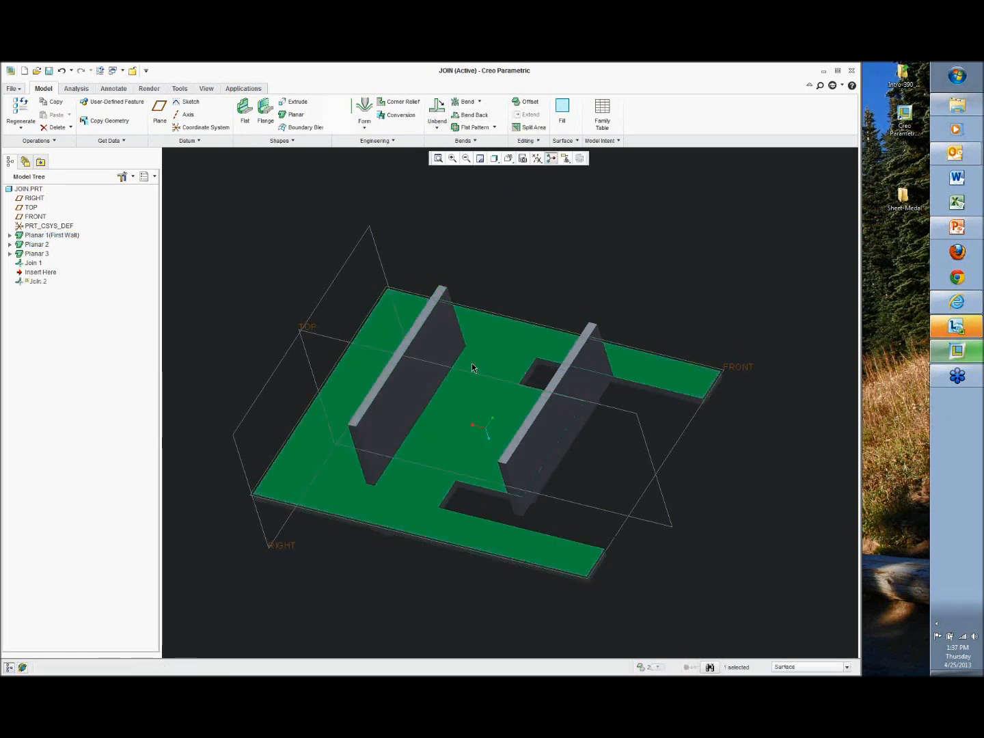
{"action": "middle_click_drag", "start_coordinate": [546, 274], "coordinate": [515, 230]}
{"action": "middle_click", "coordinate": [564, 249]}
{"action": "left_click", "coordinate": [48, 269]}
{"action": "left_click", "coordinate": [168, 263]}
Create a new design assembly named asm0001 using the default template
{"action": "left_click", "coordinate": [14, 89]}
{"action": "left_click", "coordinate": [28, 109]}
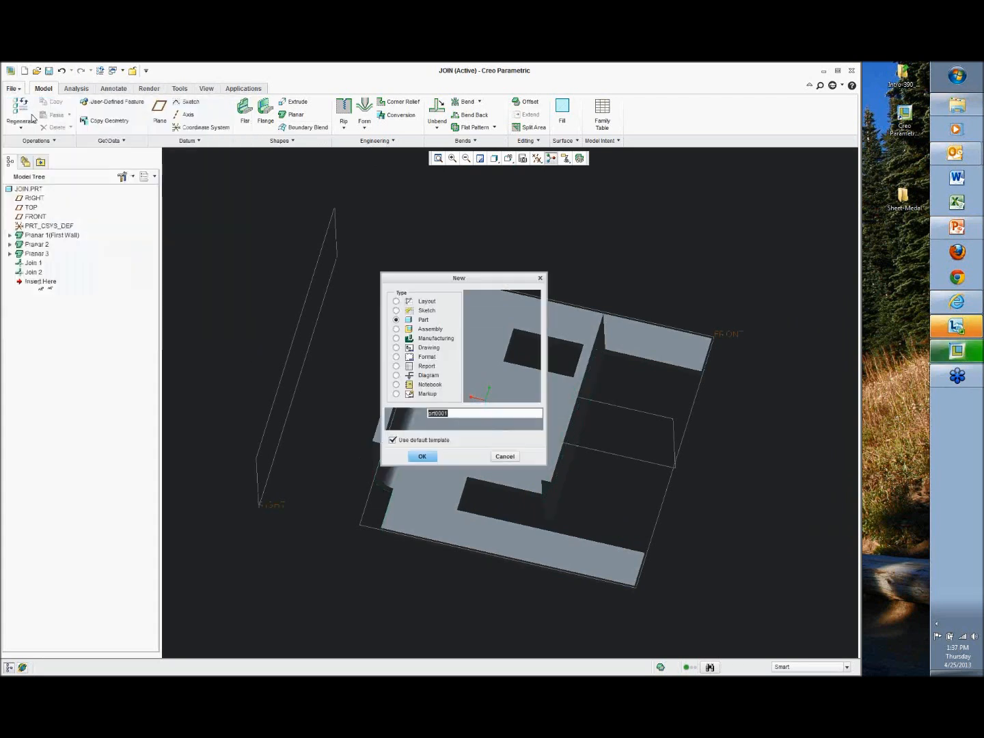
{"action": "left_click", "coordinate": [423, 329]}
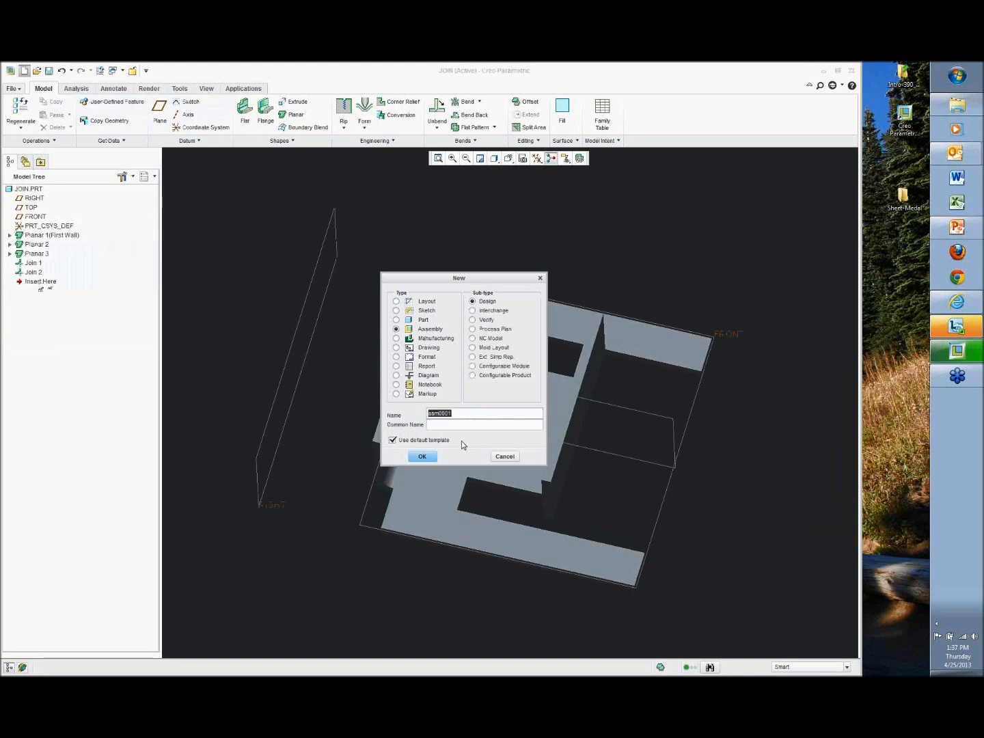
{"action": "left_click", "coordinate": [422, 455]}
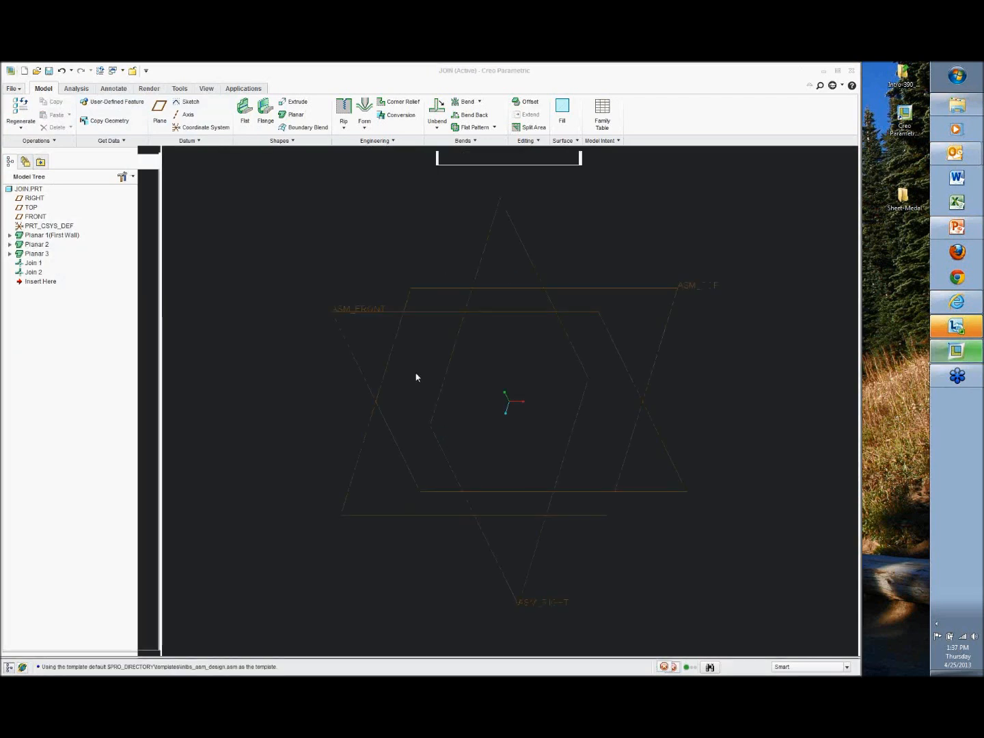
Assemble join.prt into the new assembly with a Default placement constraint
{"action": "left_click", "coordinate": [163, 113]}
{"action": "left_click", "coordinate": [372, 293]}
{"action": "left_click", "coordinate": [307, 300]}
{"action": "double_click", "coordinate": [374, 302]}
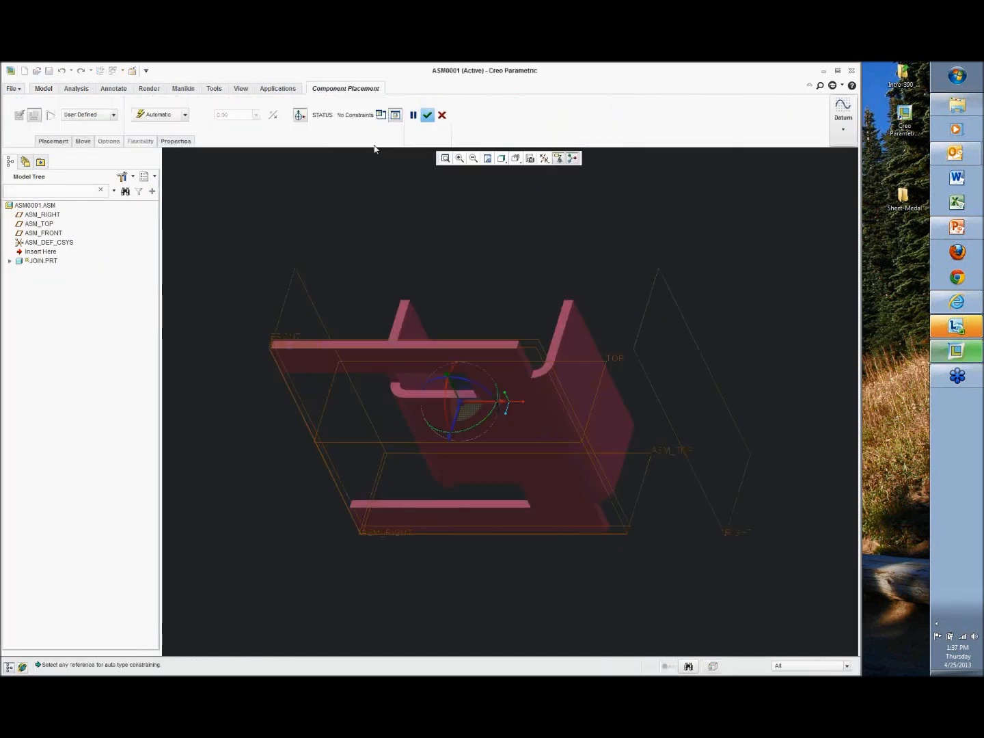
{"action": "left_click", "coordinate": [185, 114]}
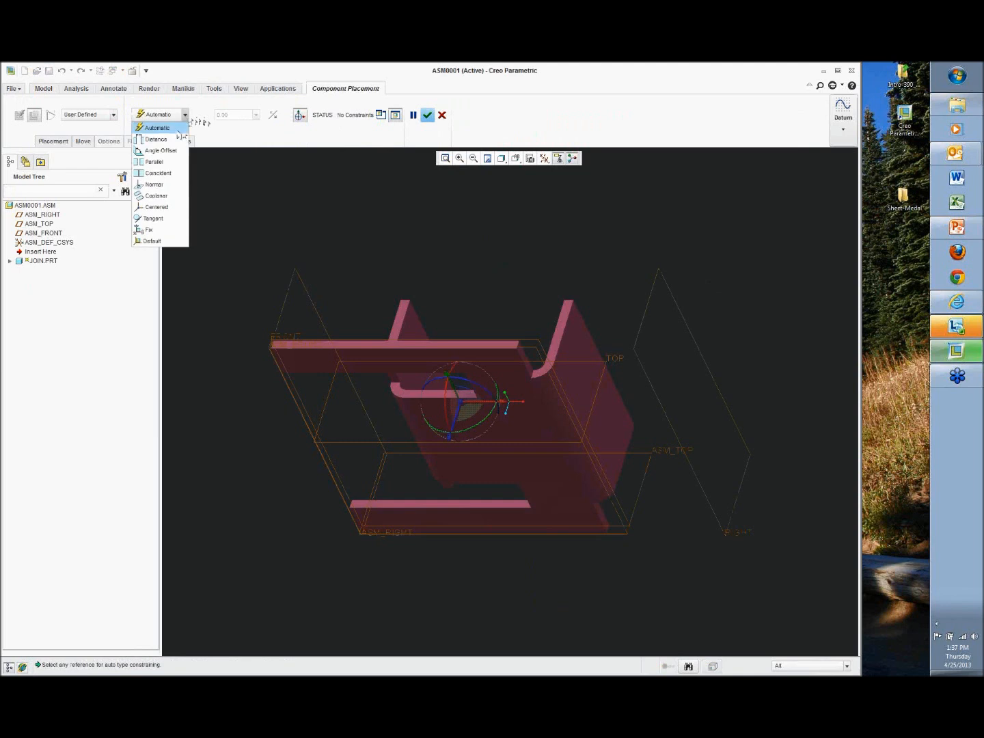
{"action": "left_click", "coordinate": [182, 241]}
{"action": "left_click", "coordinate": [182, 241]}
{"action": "middle_click", "coordinate": [360, 247]}
Redefine the first wall of join.prt within the assembly, stretching the two outer prongs in its sketch to an overall length of about 21.57
{"action": "middle_click_drag", "start_coordinate": [362, 250], "coordinate": [455, 380]}
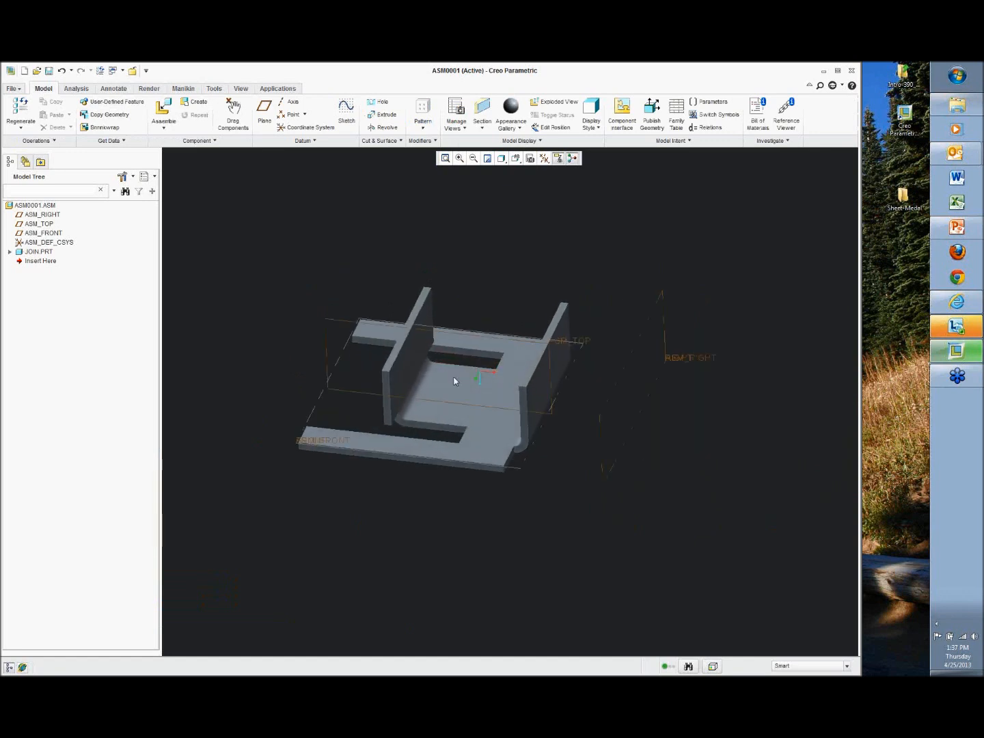
{"action": "left_click", "coordinate": [9, 252]}
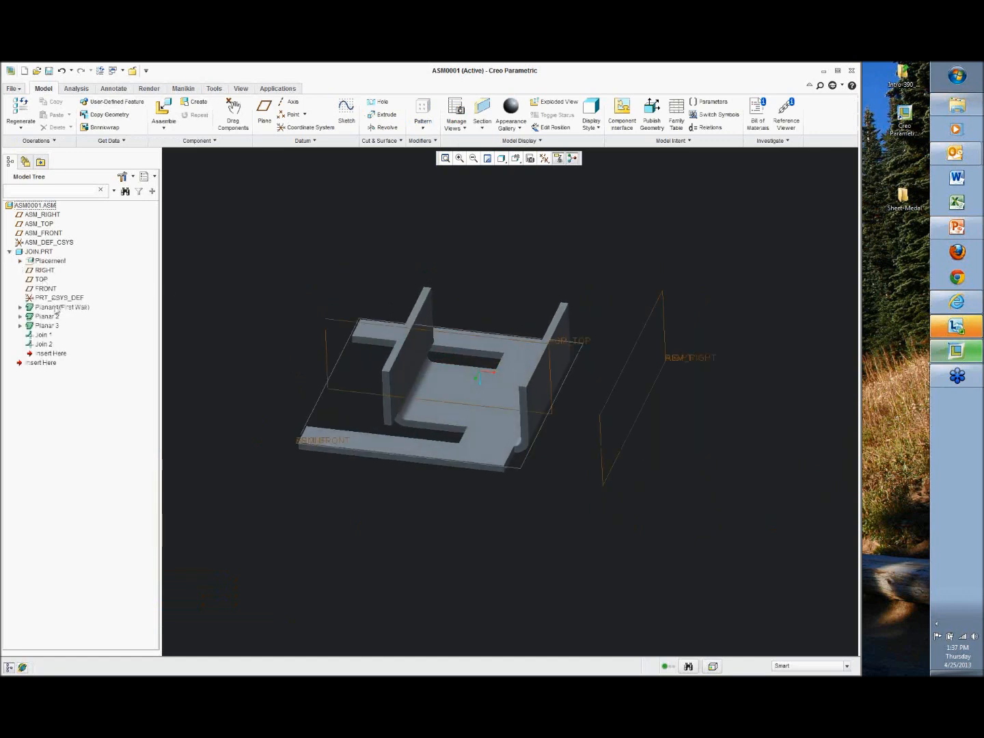
{"action": "left_click", "coordinate": [56, 308]}
{"action": "right_click", "coordinate": [56, 309]}
{"action": "left_click", "coordinate": [91, 350]}
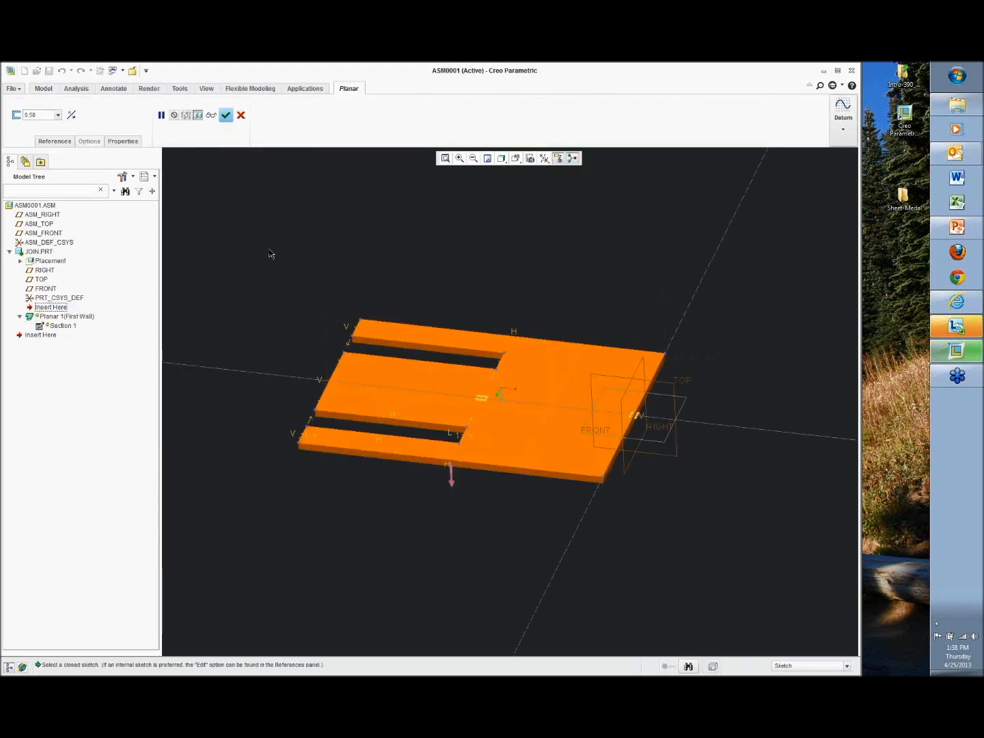
{"action": "middle_click_drag", "start_coordinate": [273, 257], "coordinate": [312, 290]}
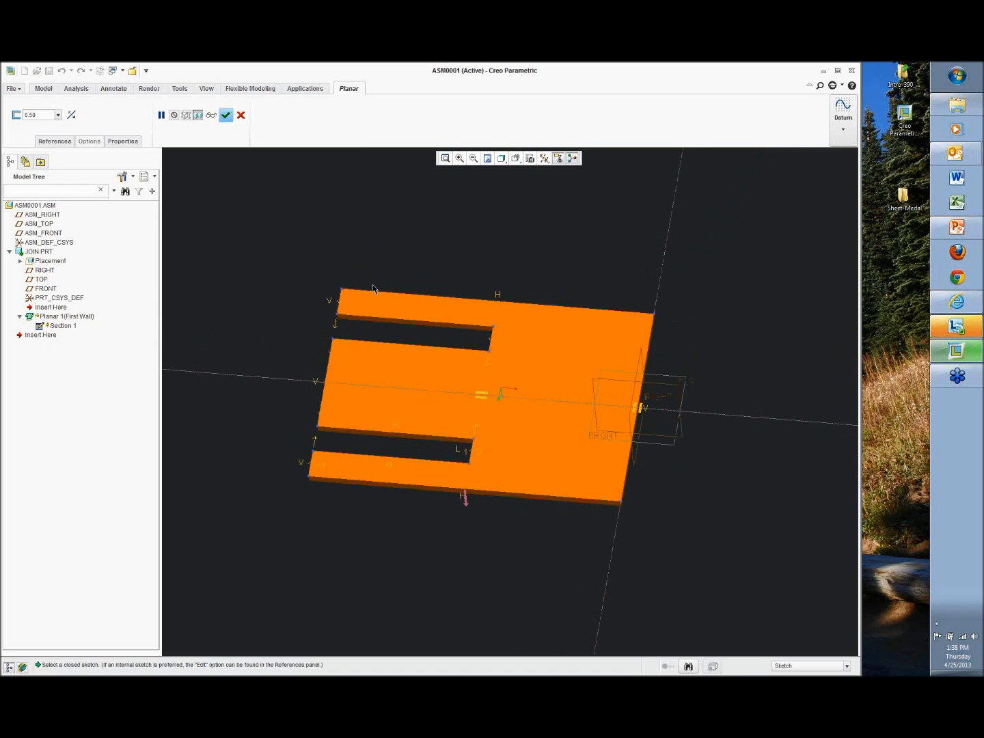
{"action": "left_click", "coordinate": [54, 141]}
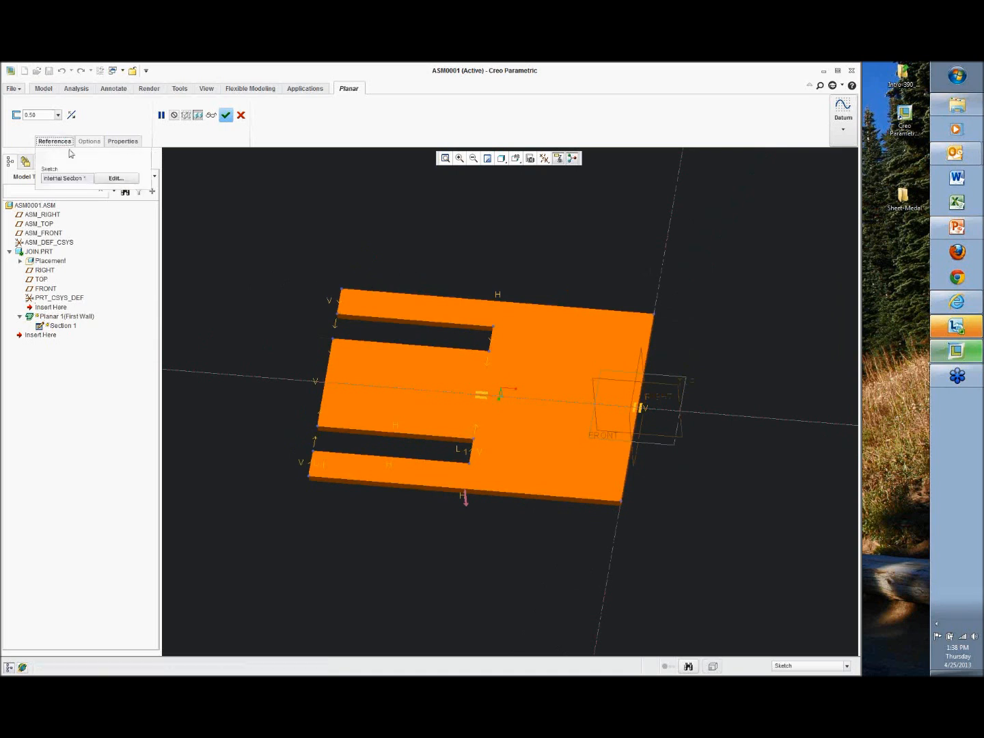
{"action": "left_click", "coordinate": [125, 181]}
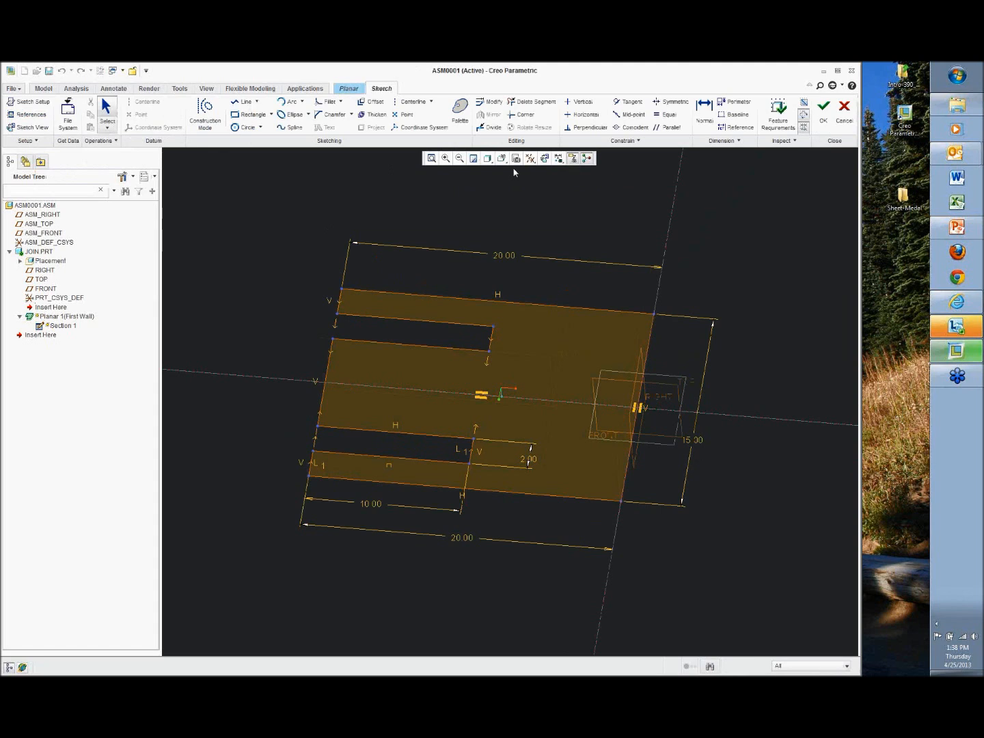
{"action": "left_click", "coordinate": [544, 160]}
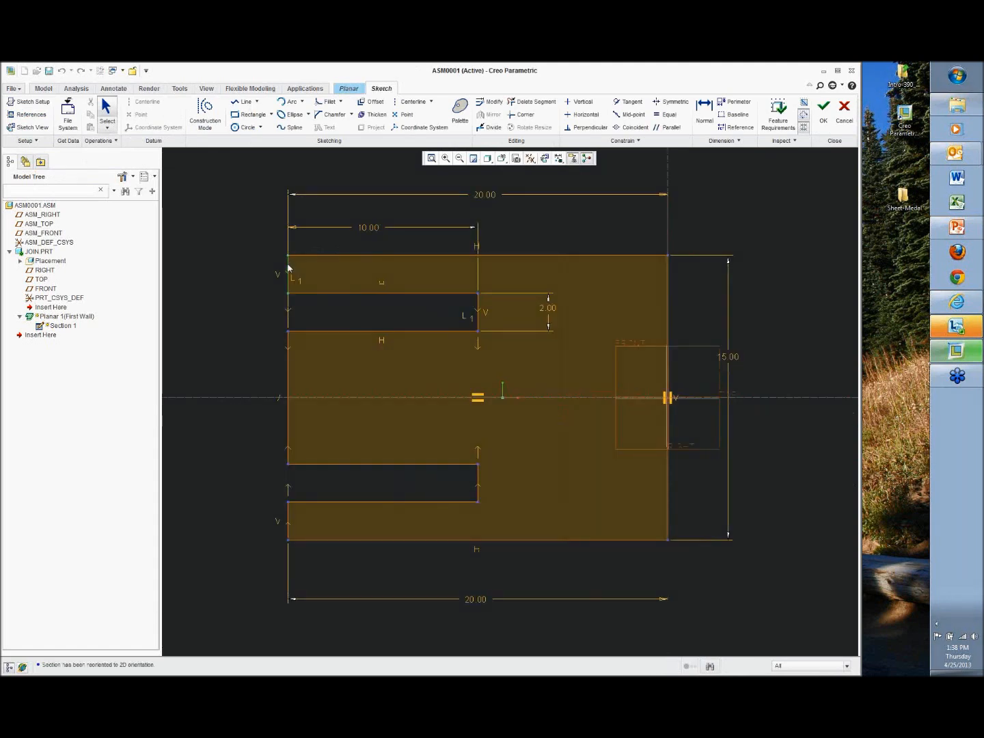
{"action": "mouse_move", "coordinate": [288, 270]}
{"action": "left_mouse_down"}
{"action": "mouse_move", "coordinate": [380, 277]}
{"action": "mouse_move", "coordinate": [235, 280]}
{"action": "mouse_move", "coordinate": [268, 280]}
{"action": "mouse_move", "coordinate": [258, 280]}
{"action": "left_mouse_up"}
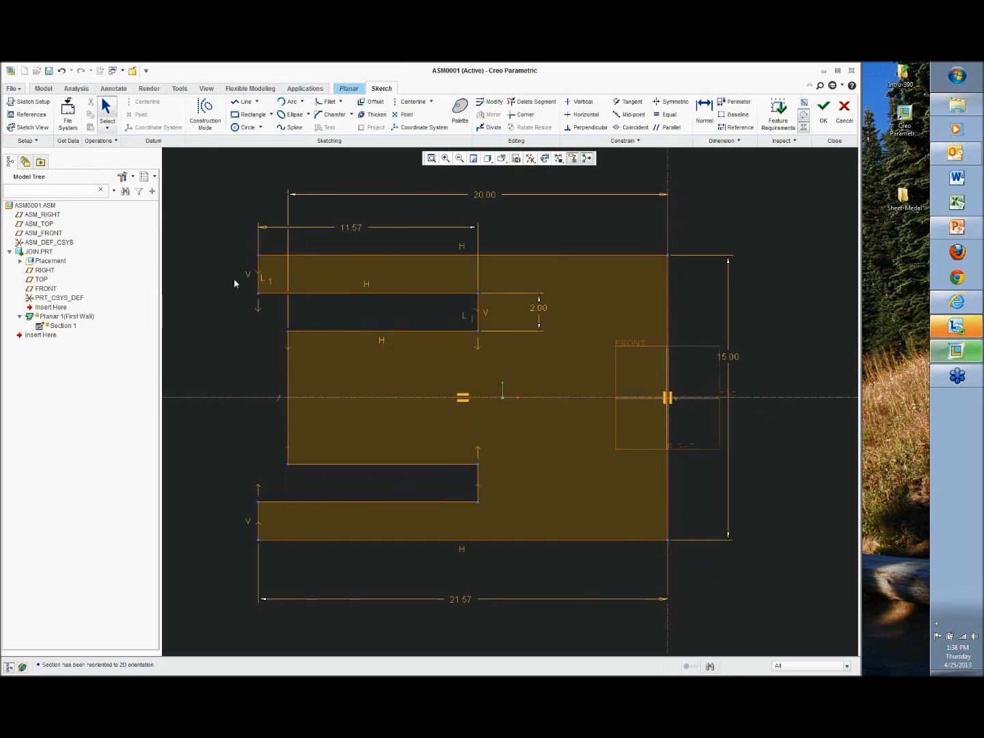
{"action": "left_click", "coordinate": [823, 108]}
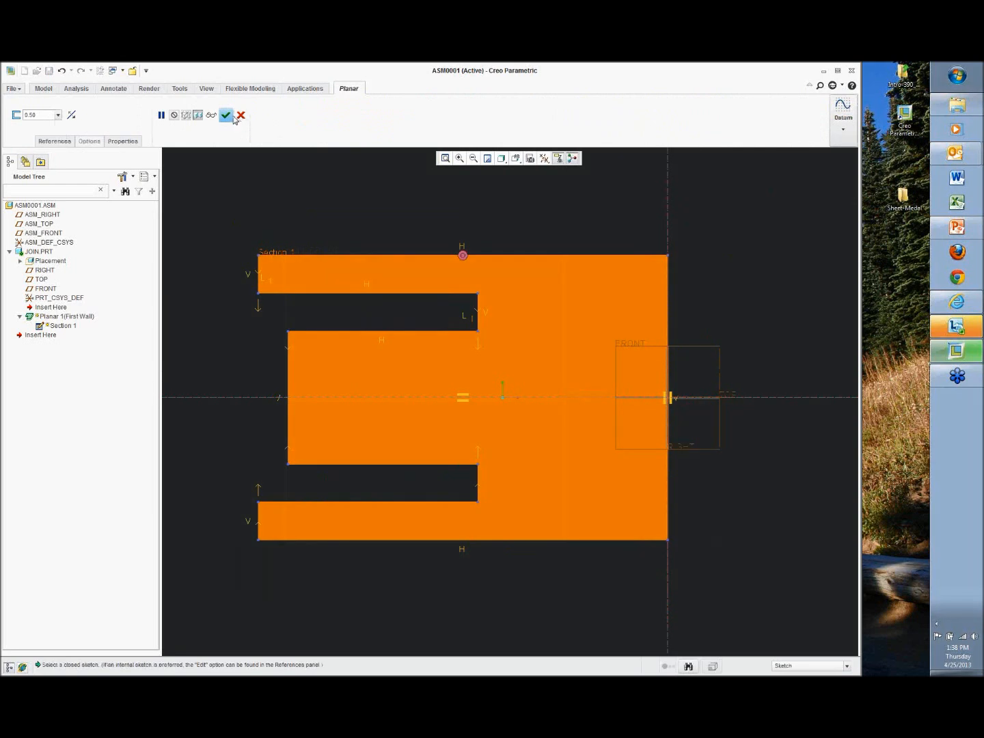
{"action": "left_click", "coordinate": [233, 118]}
{"action": "middle_click_drag", "start_coordinate": [385, 226], "coordinate": [389, 371]}
{"action": "middle_click_drag", "start_coordinate": [434, 335], "coordinate": [452, 323]}
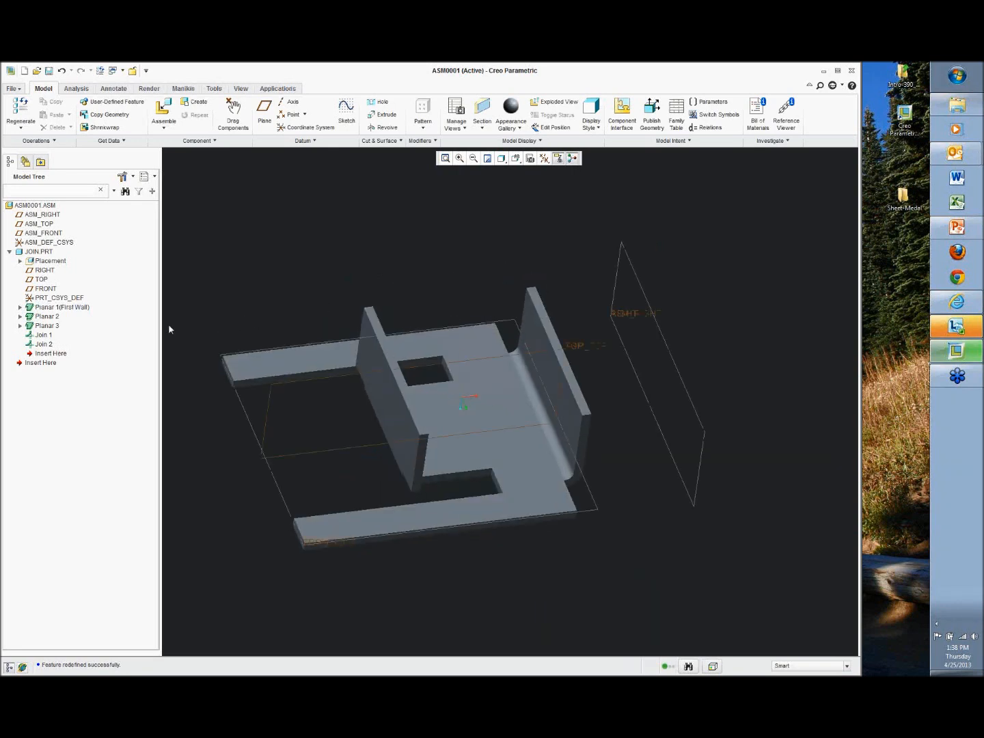
Redefine the sketch of the upright wall away from the slots within the assembly to increase the wall's height
{"action": "right_click", "coordinate": [49, 317]}
{"action": "left_click", "coordinate": [99, 374]}
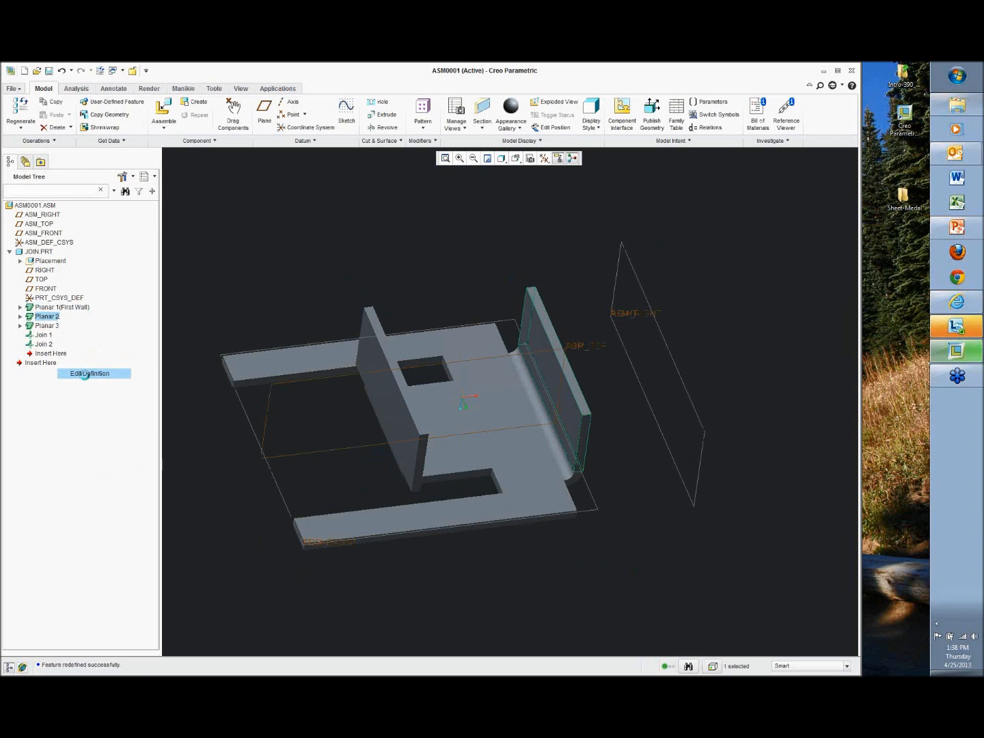
{"action": "left_click", "coordinate": [52, 141]}
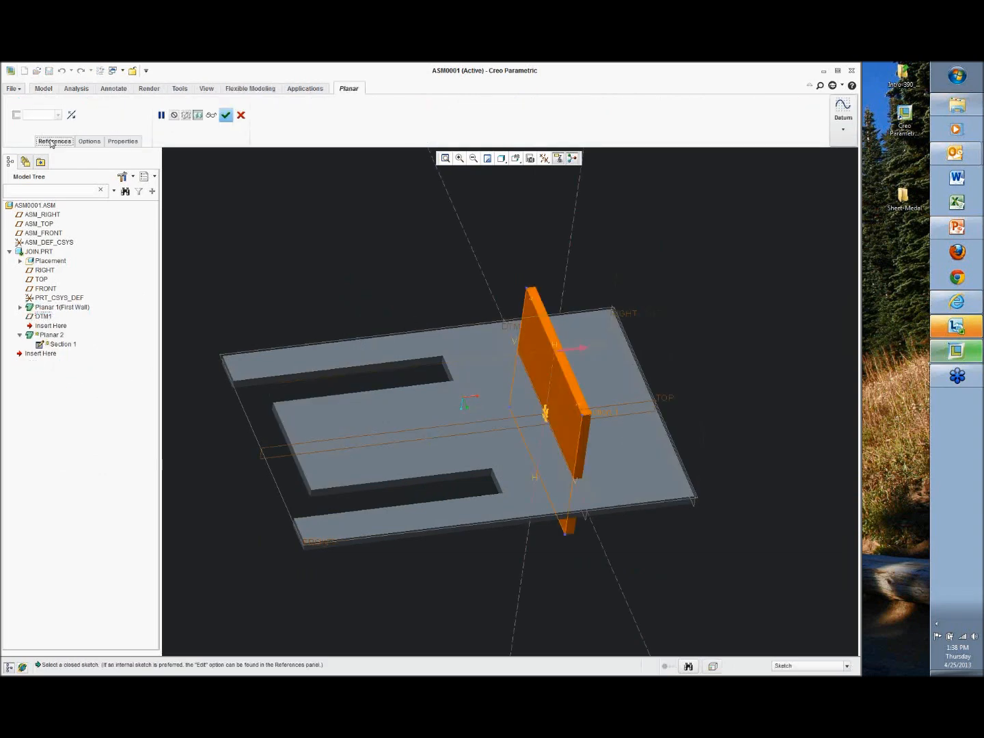
{"action": "left_click", "coordinate": [116, 178]}
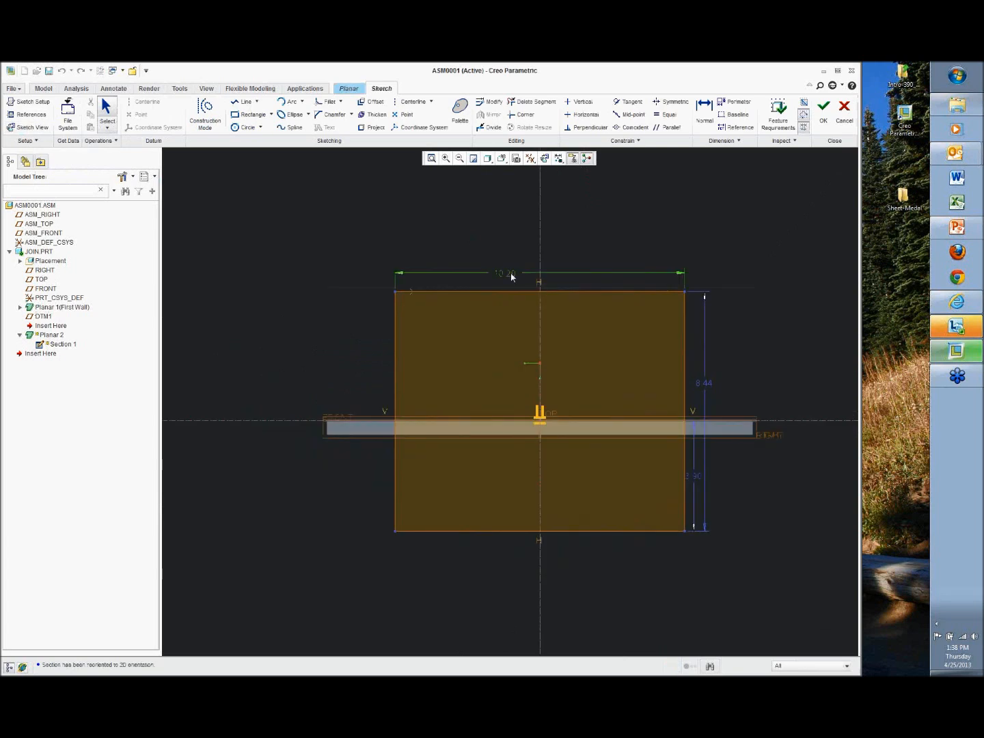
{"action": "double_click", "coordinate": [704, 381]}
{"action": "key", "text": "Return"}
{"action": "key", "text": "Caps_Lock"}
{"action": "middle_click_drag", "start_coordinate": [619, 327], "coordinate": [579, 342]}
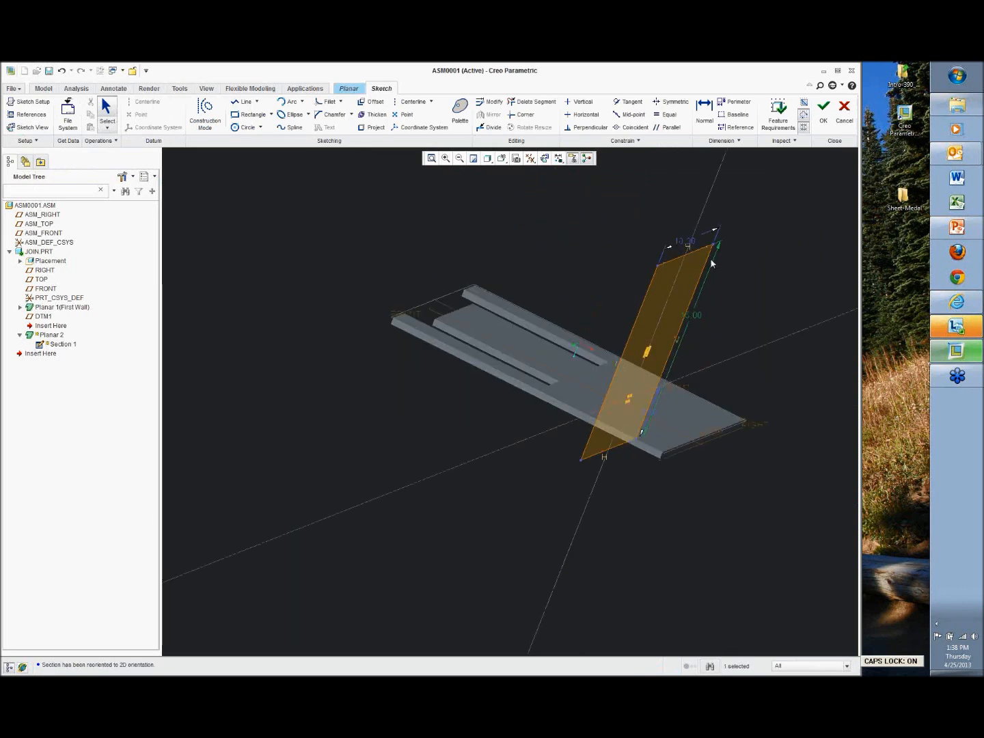
{"action": "left_click", "coordinate": [825, 110]}
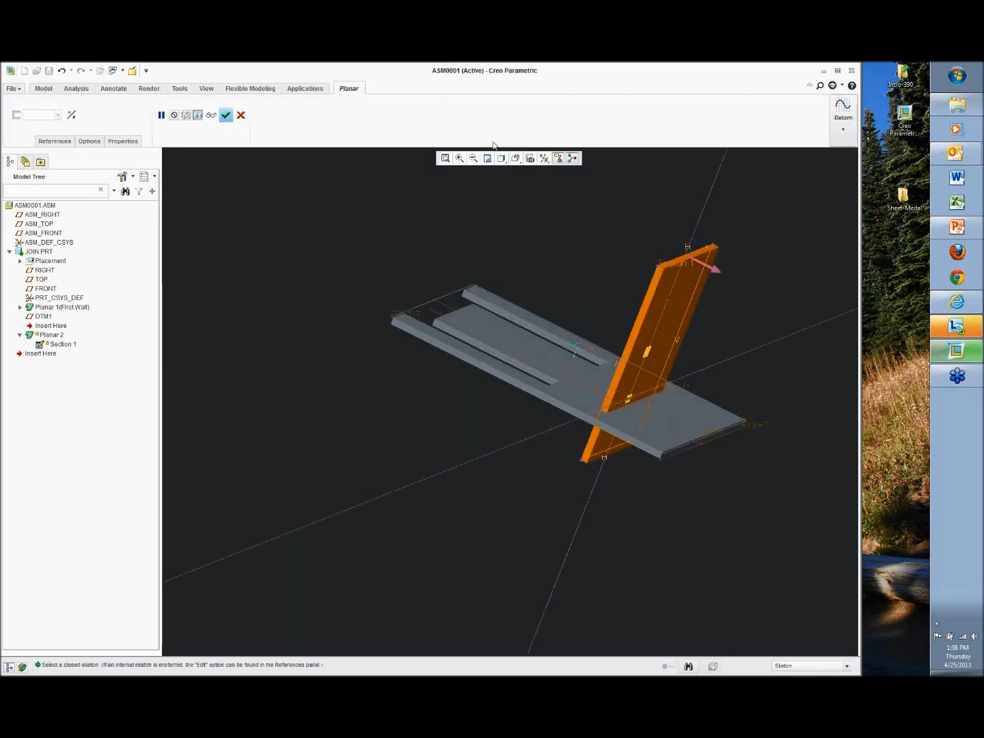
{"action": "left_click", "coordinate": [226, 114]}
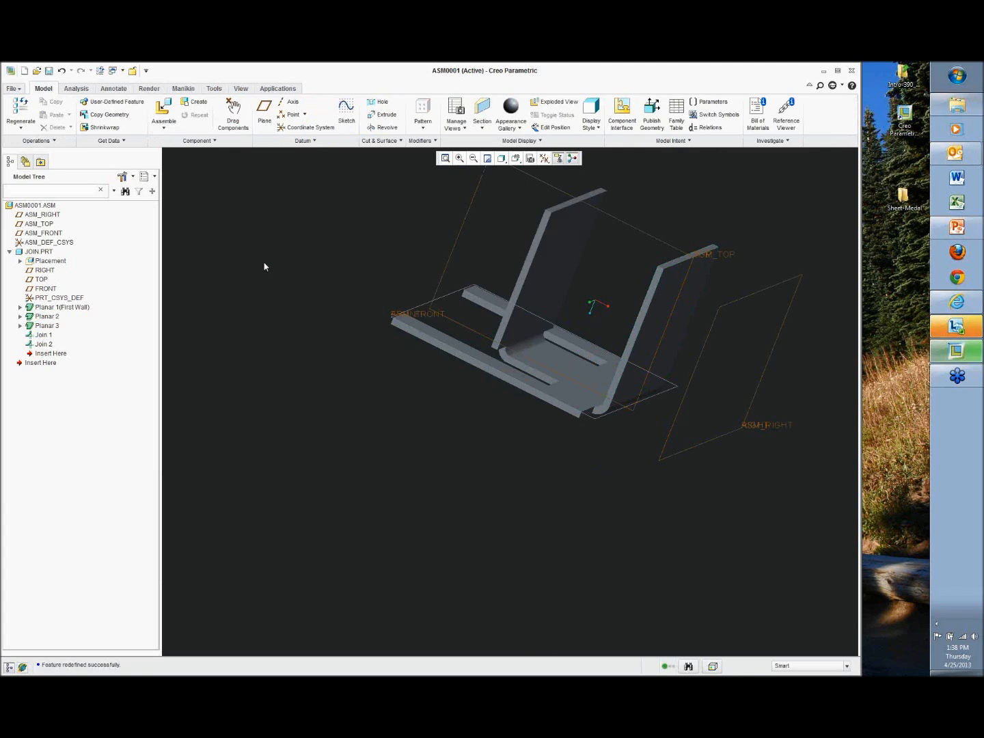
{"action": "middle_click_drag", "start_coordinate": [265, 267], "coordinate": [302, 323]}
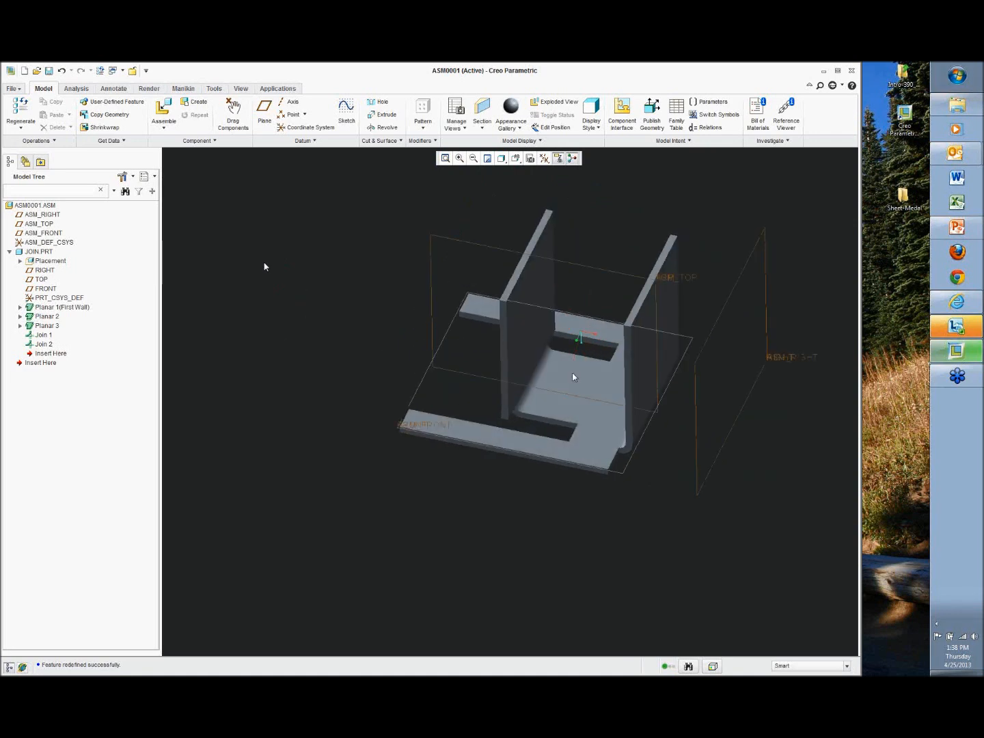
{"action": "middle_click_drag", "start_coordinate": [595, 349], "coordinate": [547, 374], "text": "shift"}
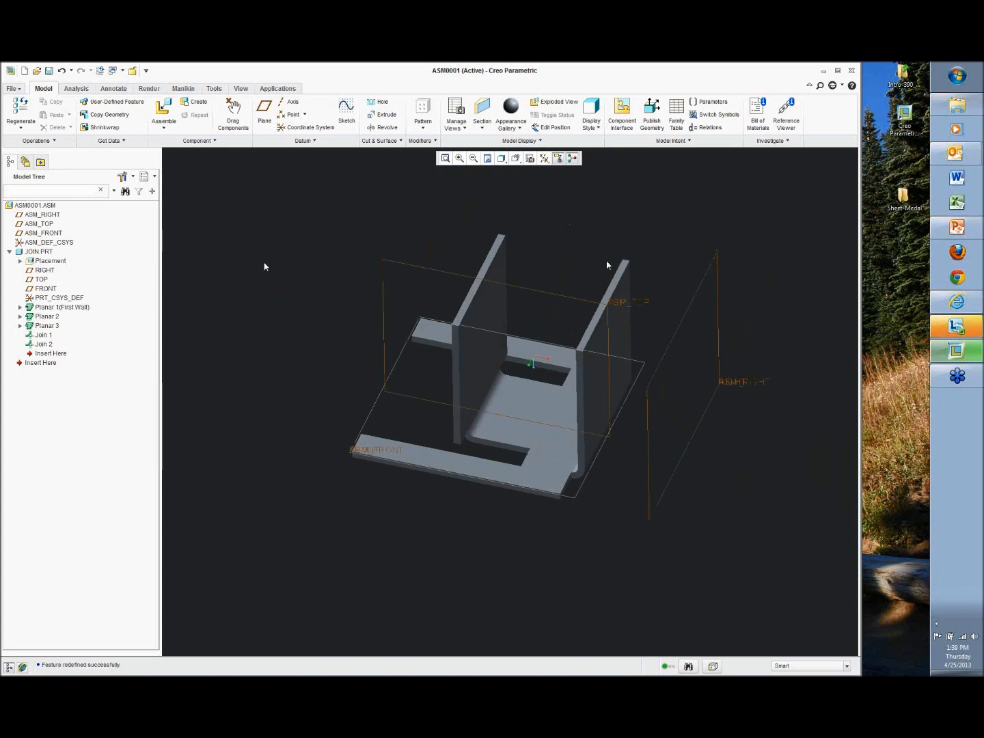
{"action": "middle_click_drag", "start_coordinate": [537, 210], "coordinate": [526, 221], "text": "shift"}
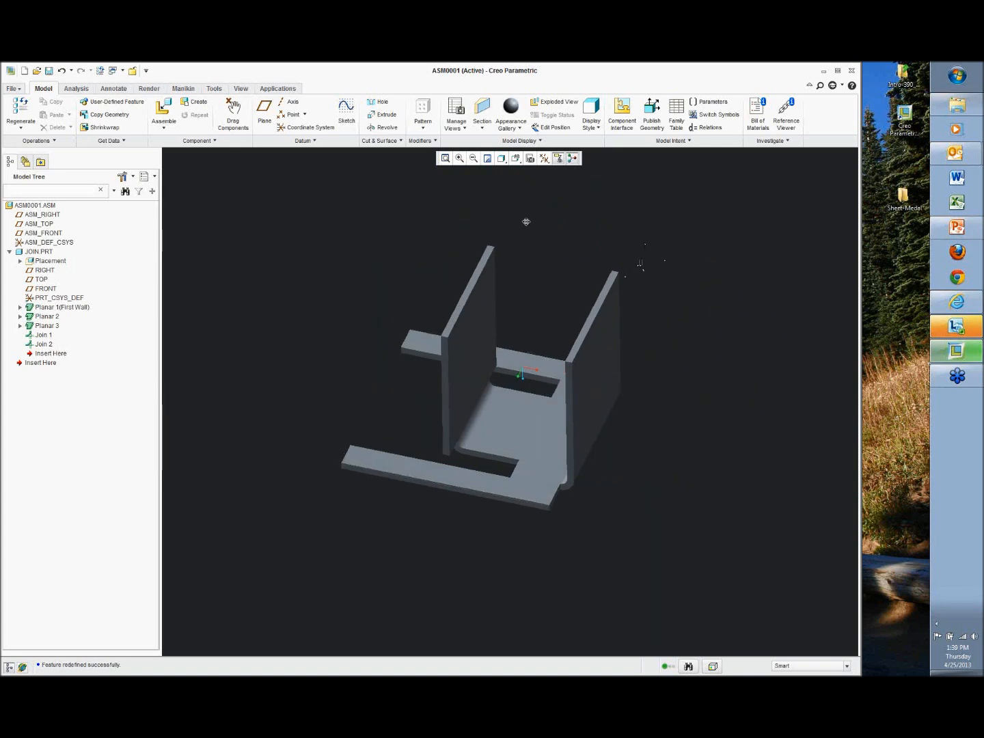
Save the assembly asm0001 in the Wall_Extend folder and close the assembly and join.prt windows
{"action": "left_click", "coordinate": [48, 71]}
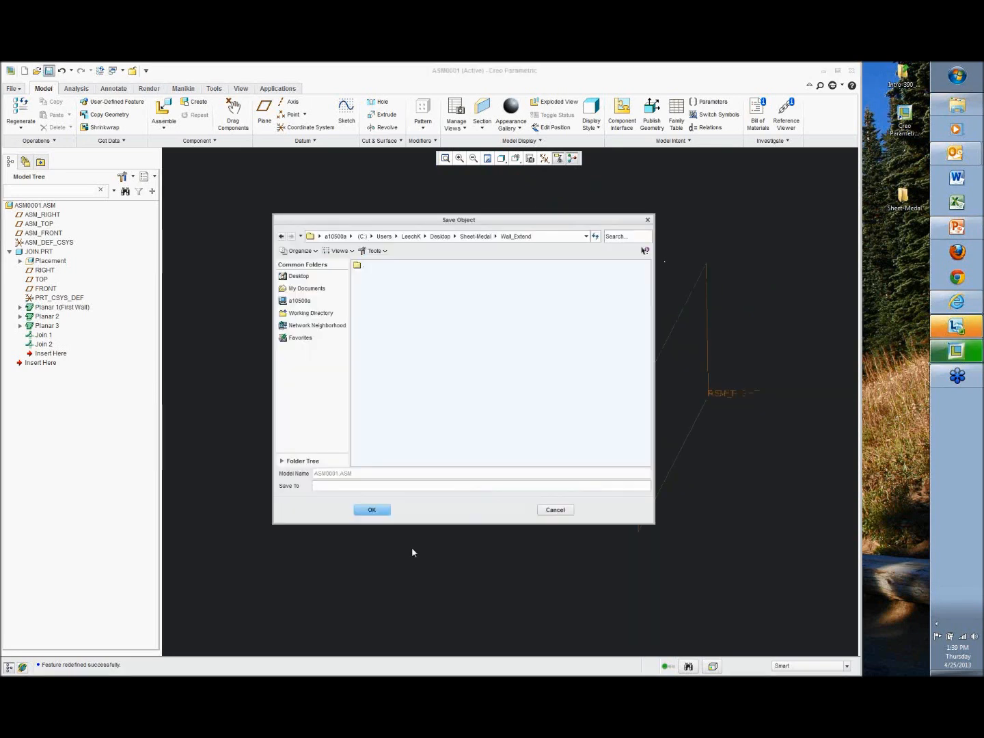
{"action": "left_click", "coordinate": [373, 509]}
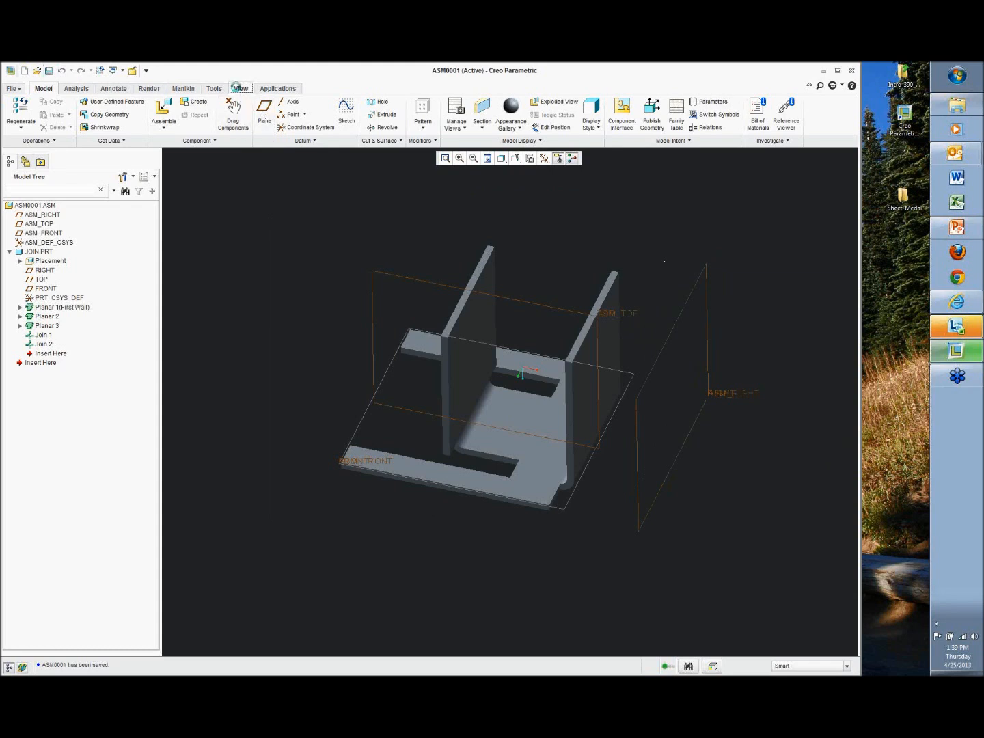
{"action": "left_click", "coordinate": [240, 89]}
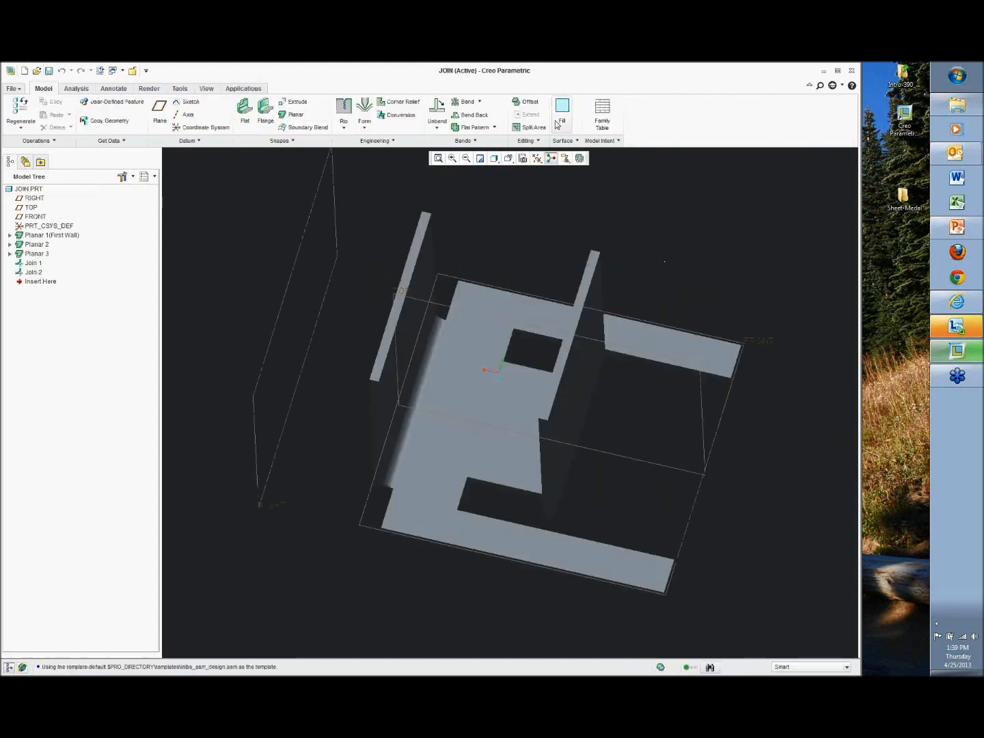
{"action": "left_click", "coordinate": [206, 89]}
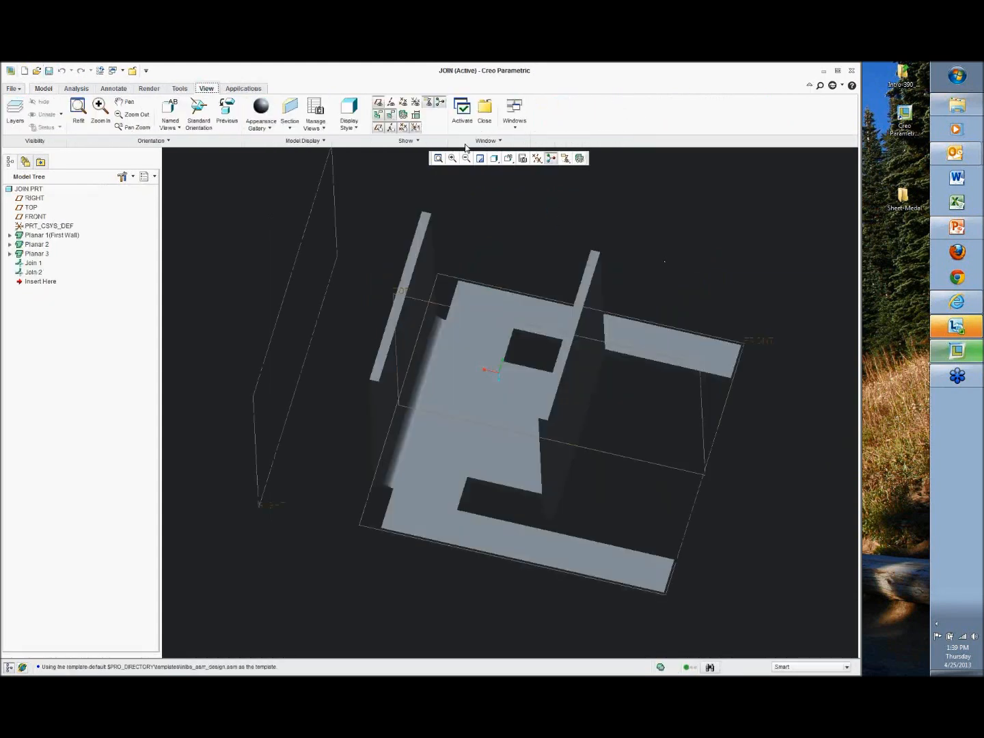
{"action": "left_click", "coordinate": [484, 119]}
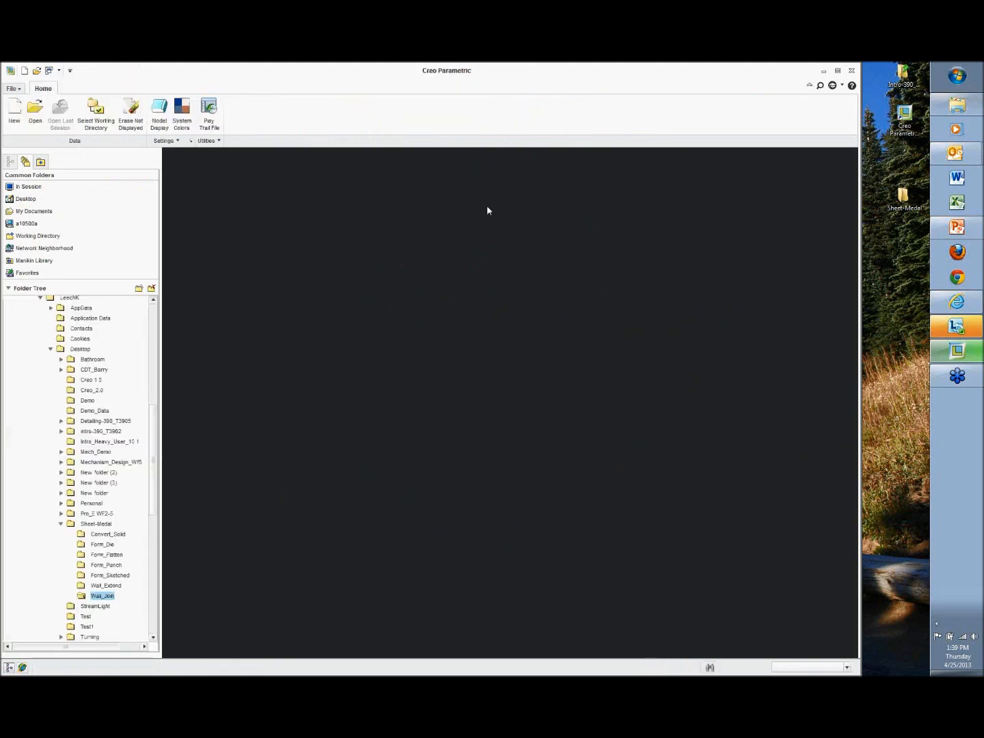
Switch the working directory to Convert_Solid and open convert.prt
{"action": "left_click", "coordinate": [108, 534]}
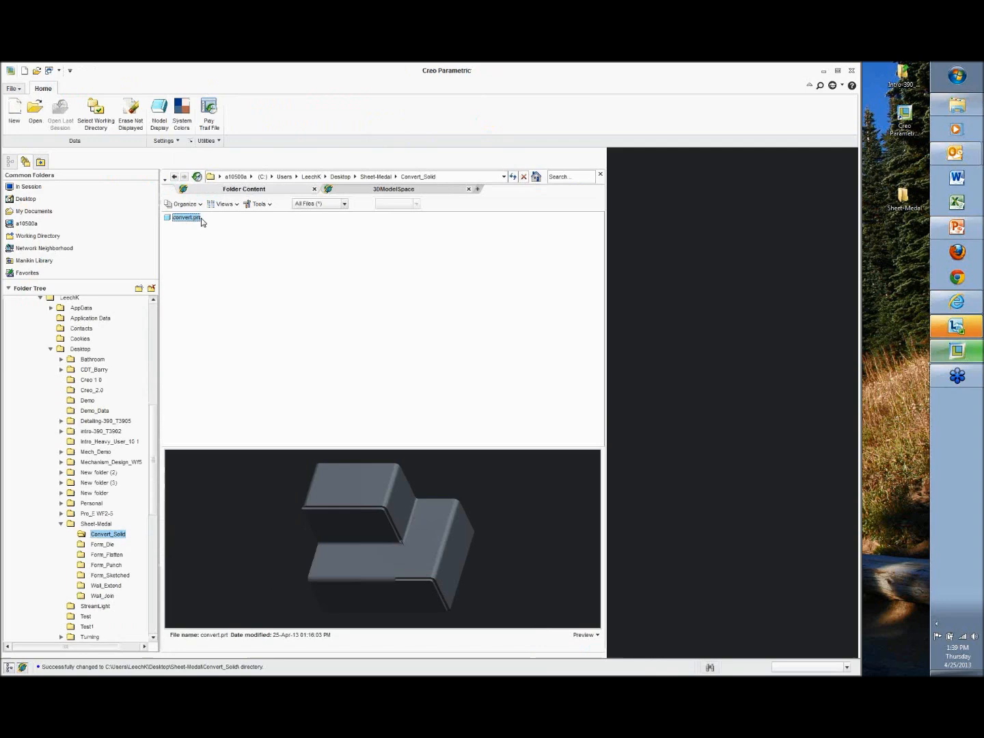
{"action": "double_click", "coordinate": [200, 220]}
{"action": "middle_click_drag", "start_coordinate": [237, 273], "coordinate": [281, 243]}
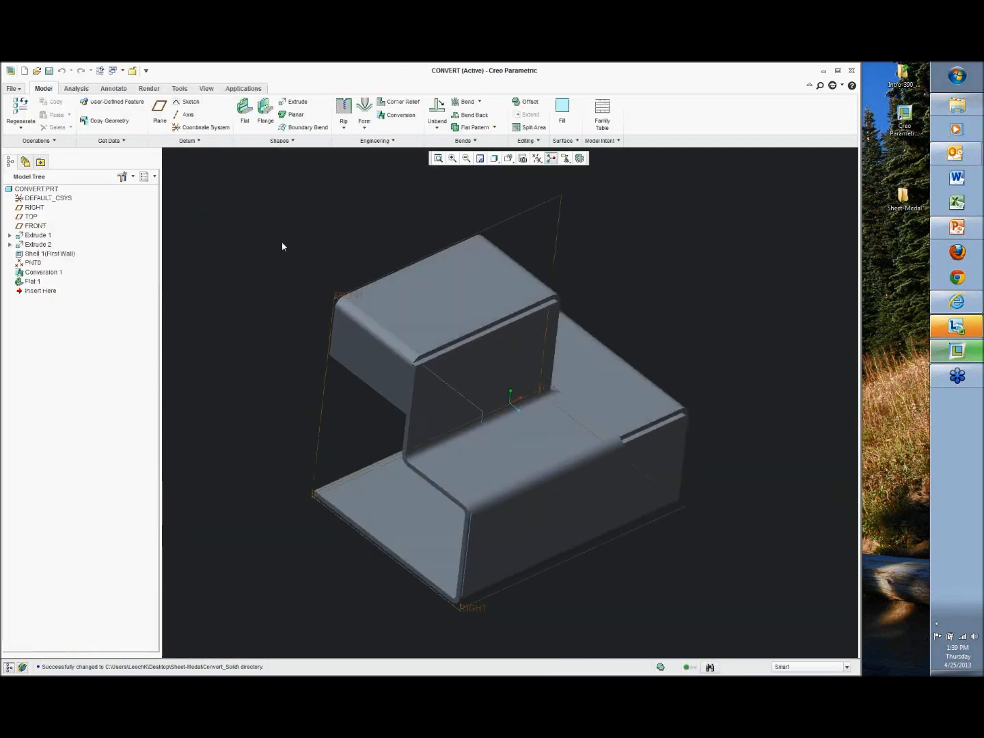
View the model properties of convert.prt and close them
{"action": "left_click", "coordinate": [12, 89]}
{"action": "mouse_move", "coordinate": [31, 224]}
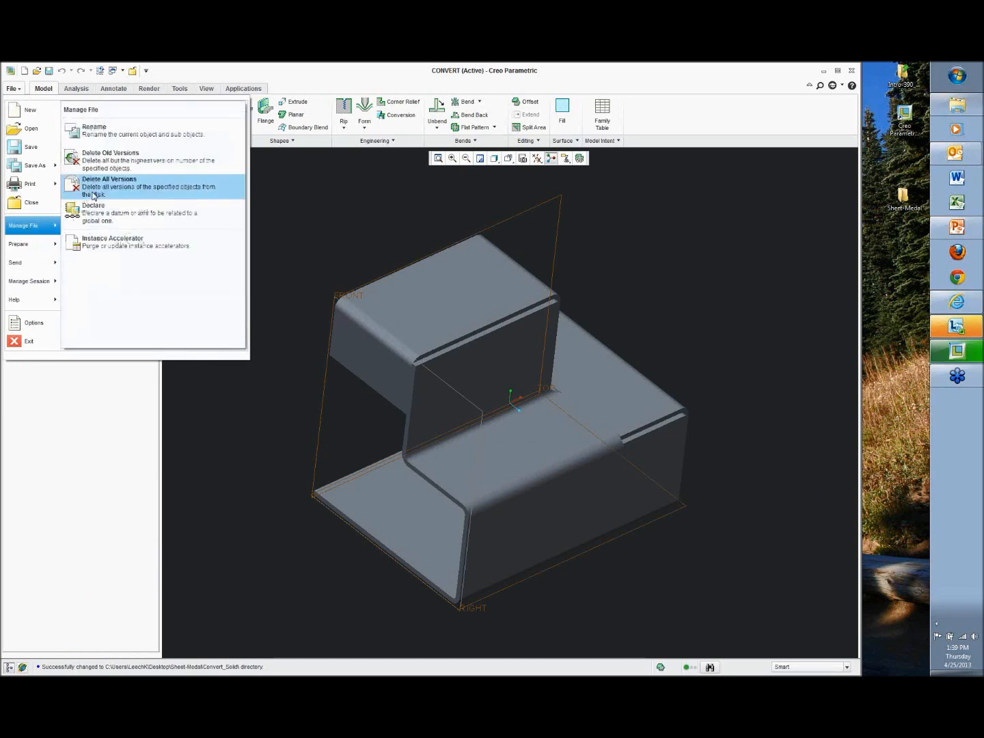
{"action": "left_click", "coordinate": [116, 136]}
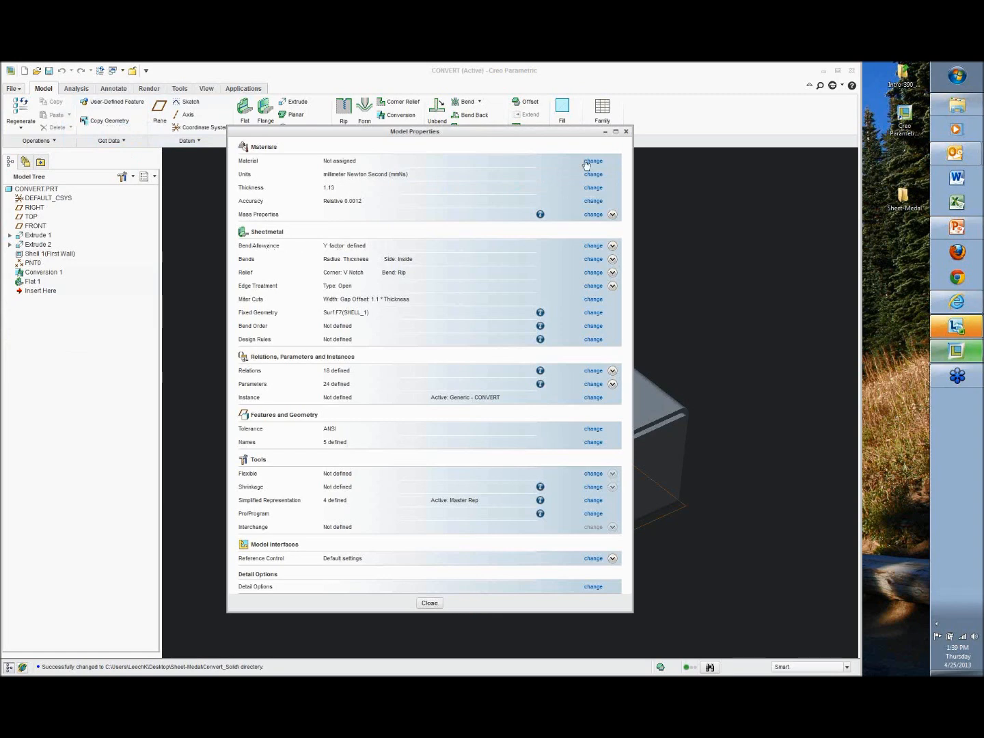
{"action": "left_click", "coordinate": [626, 131]}
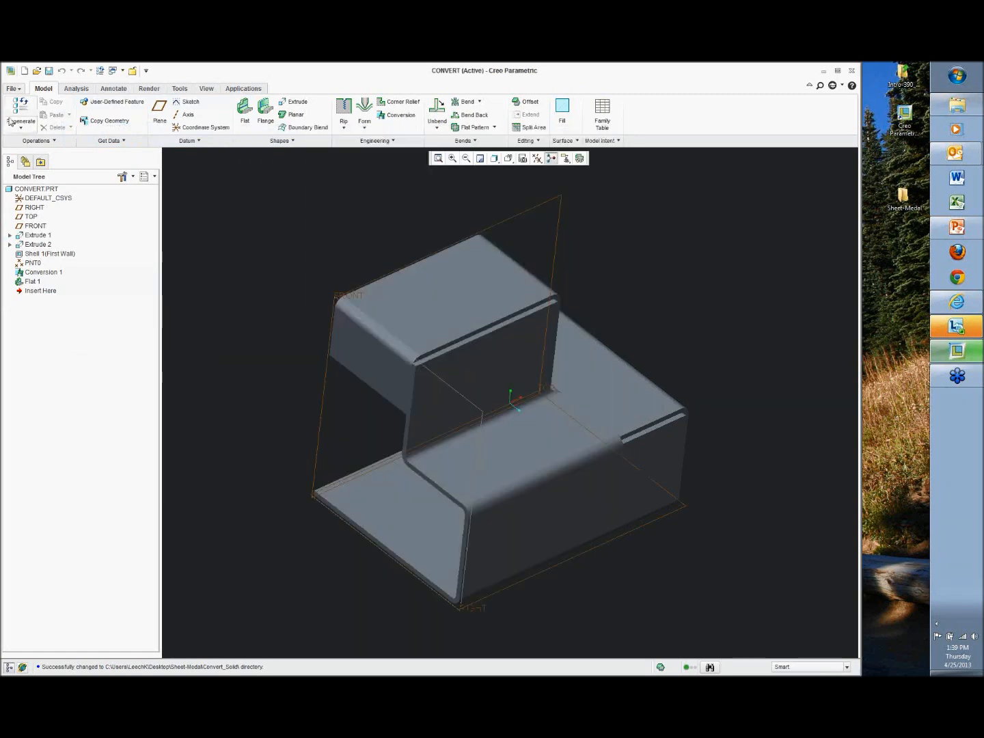
Examine the sheet metal settings and bend allowance preferences in the model properties, regenerate with them, and close the properties
{"action": "left_click", "coordinate": [13, 88]}
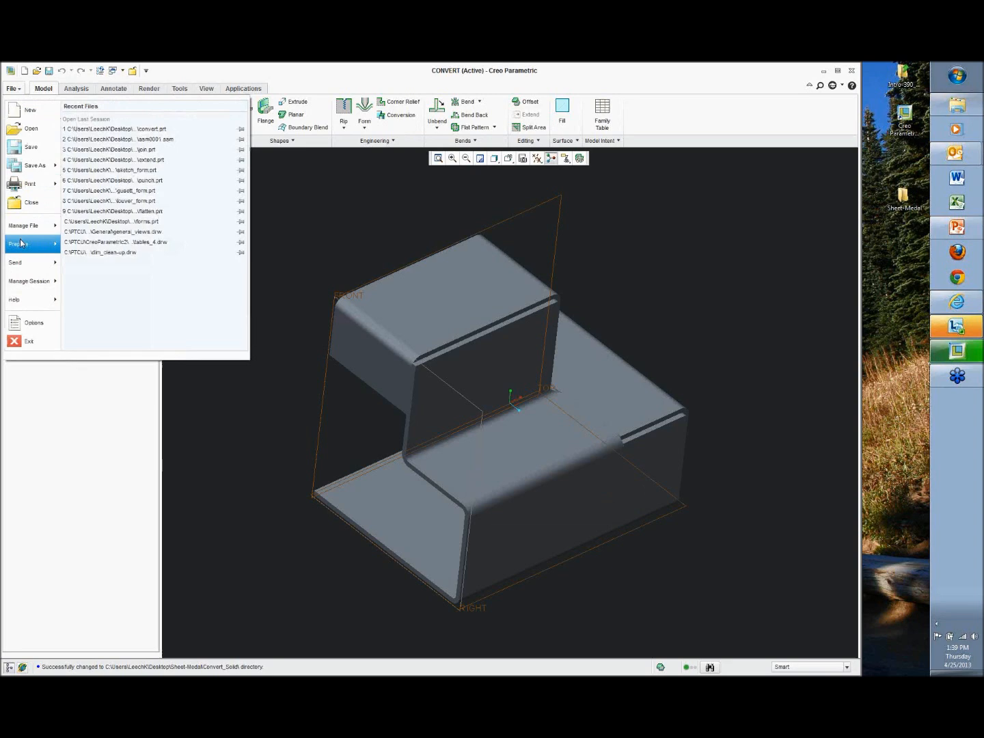
{"action": "mouse_move", "coordinate": [20, 244]}
{"action": "left_click", "coordinate": [110, 130]}
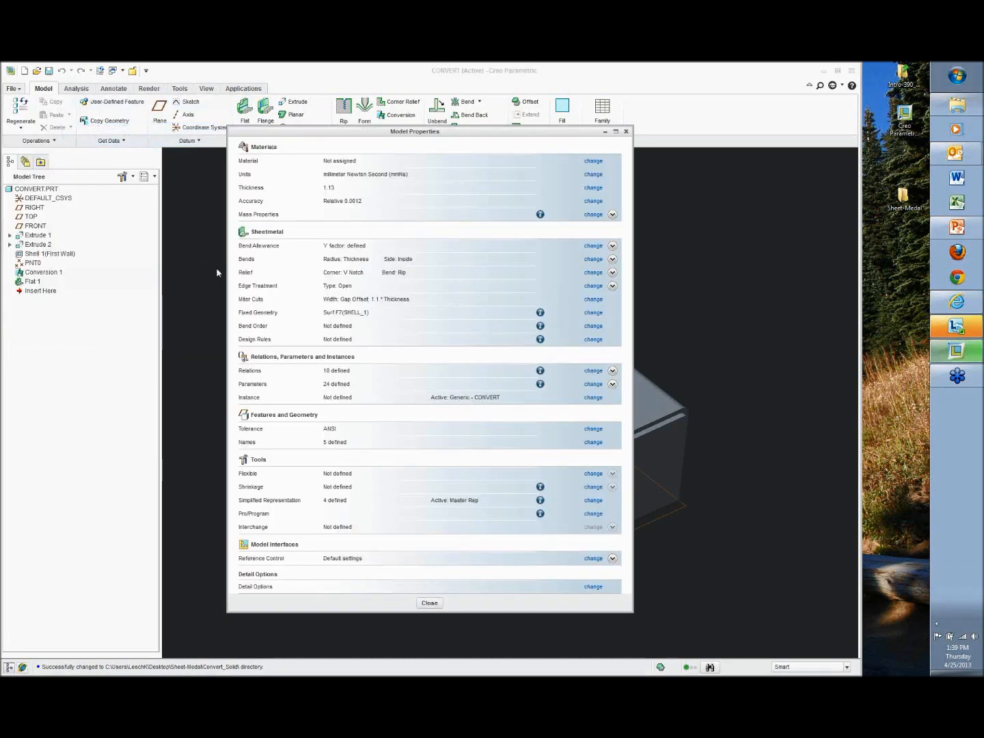
{"action": "left_click", "coordinate": [593, 246]}
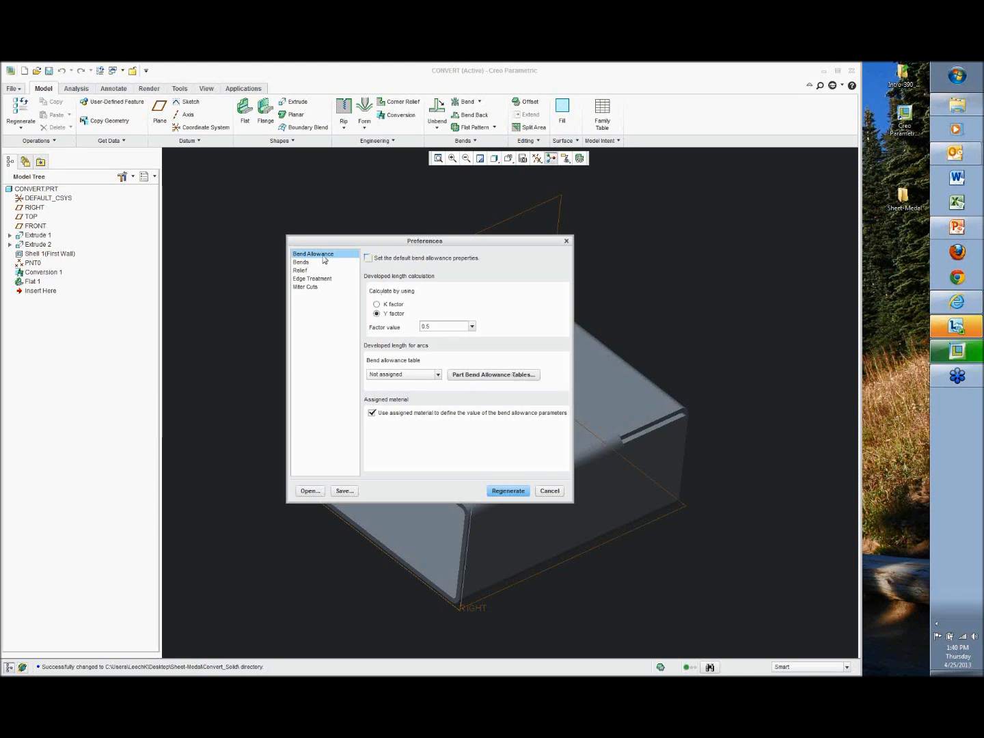
{"action": "left_click", "coordinate": [513, 492]}
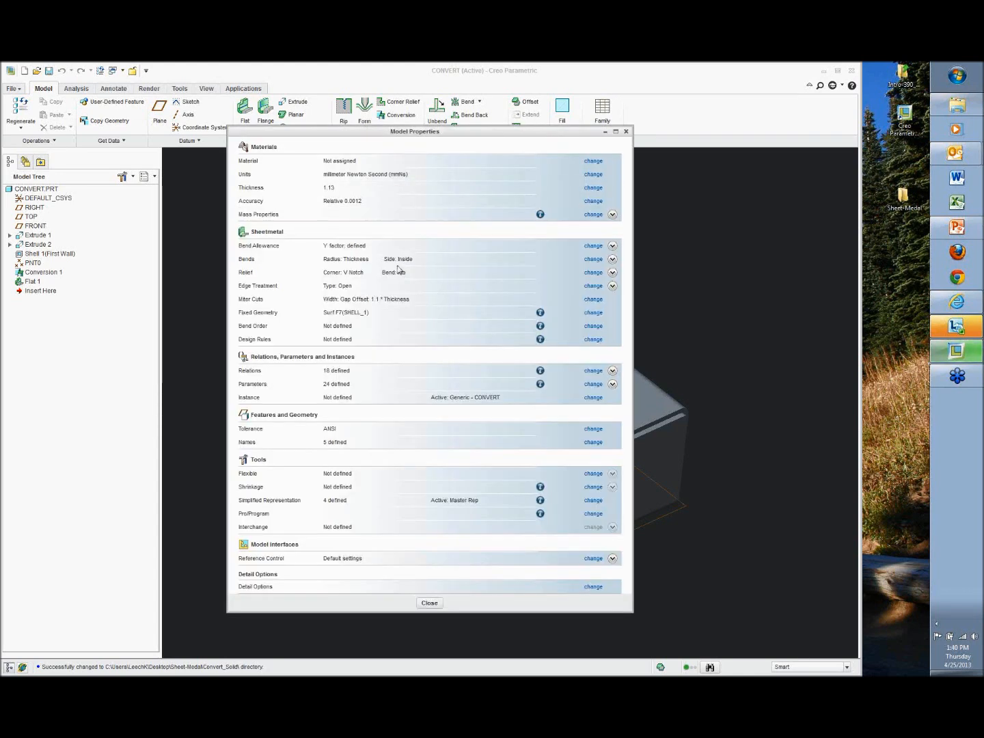
{"action": "left_click", "coordinate": [430, 604]}
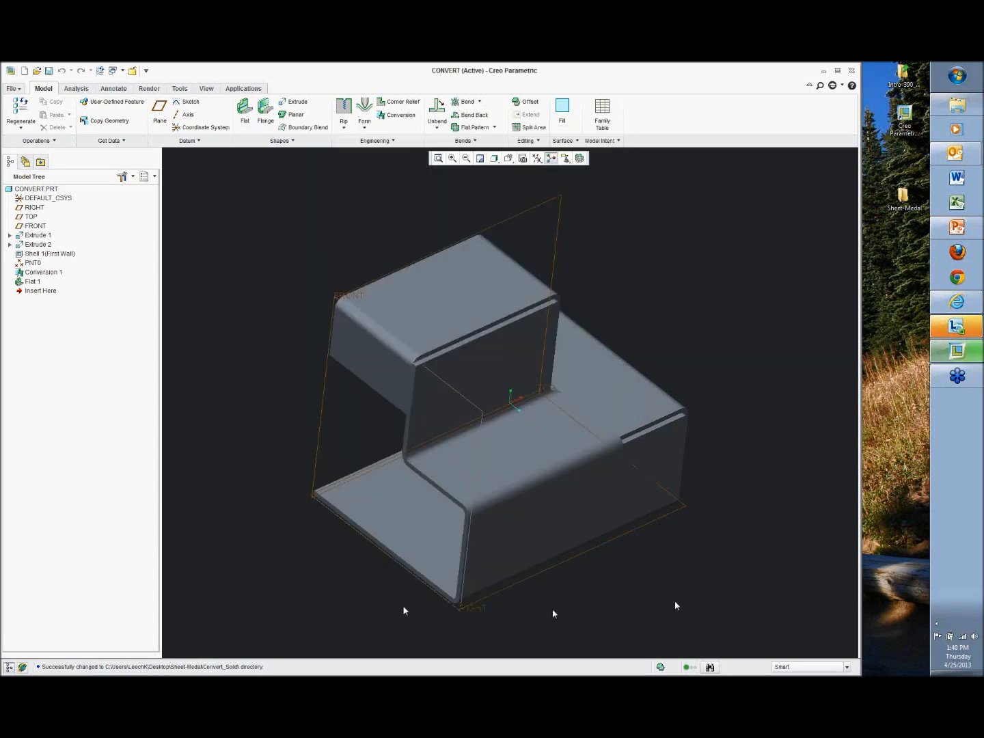
{"action": "middle_click_drag", "start_coordinate": [786, 528], "coordinate": [760, 472]}
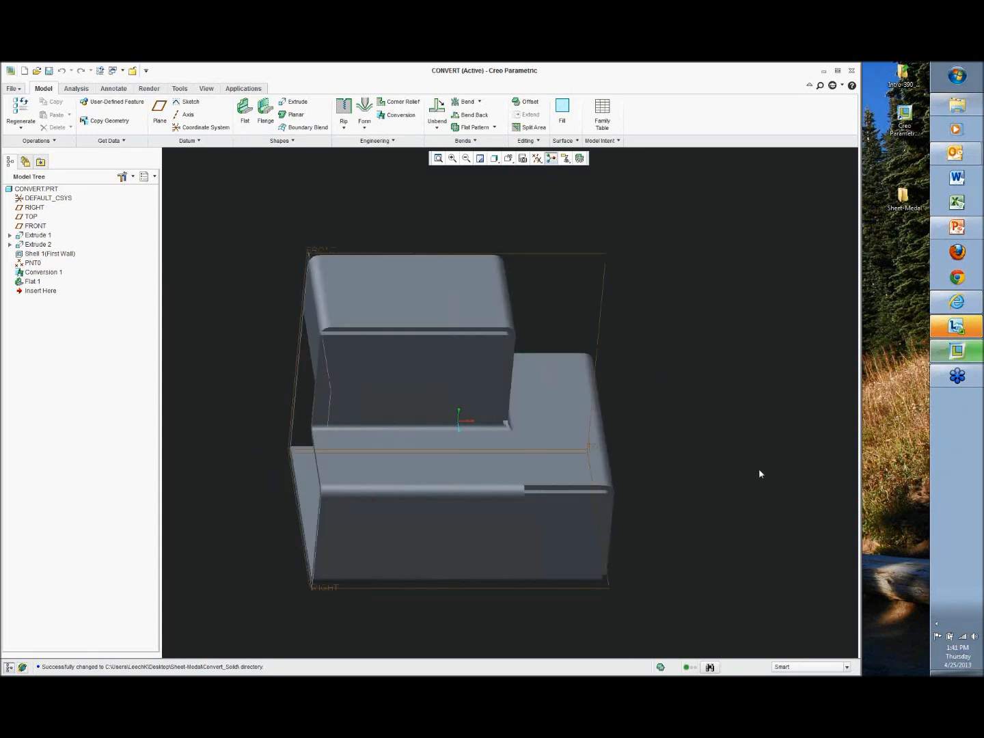
{"action": "left_click", "coordinate": [960, 377]}
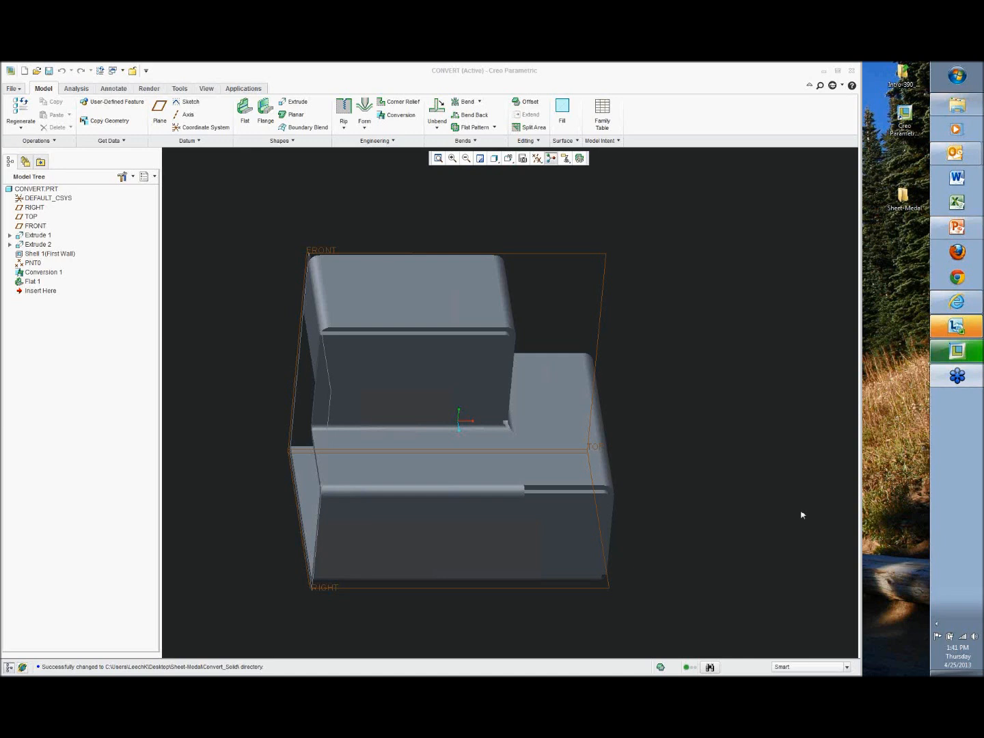
{"action": "left_click", "coordinate": [733, 430]}
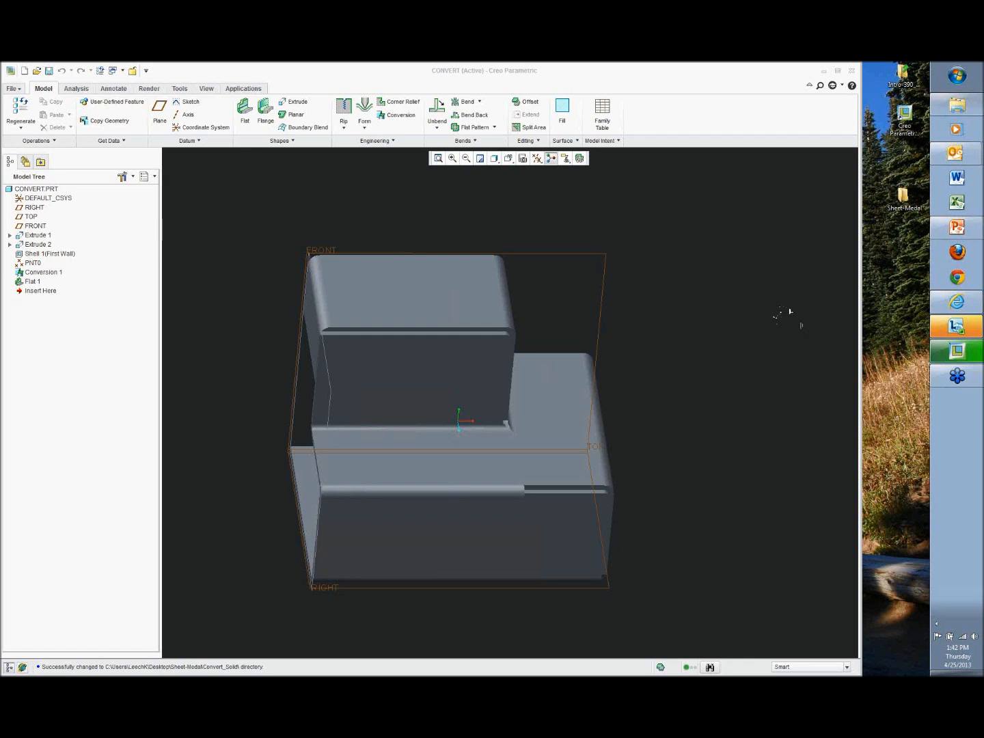
{"action": "mouse_move", "coordinate": [643, 329]}
{"action": "middle_mouse_down"}
{"action": "mouse_move", "coordinate": [622, 325]}
{"action": "mouse_move", "coordinate": [631, 301]}
{"action": "mouse_move", "coordinate": [631, 316]}
{"action": "middle_mouse_up"}
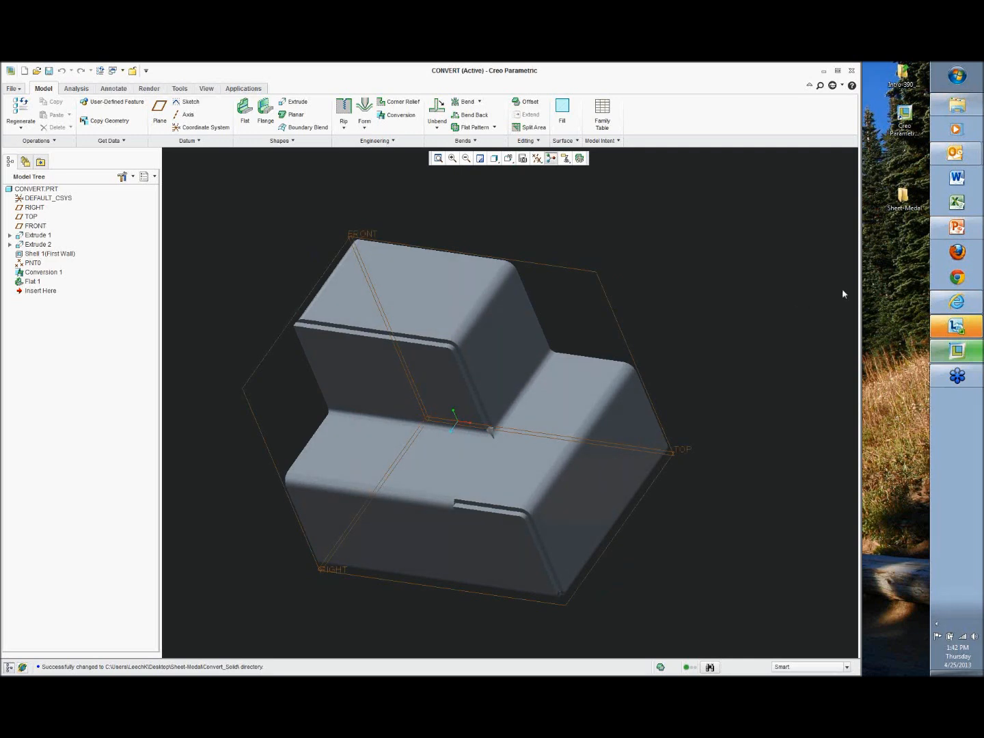
{"action": "left_click", "coordinate": [901, 281]}
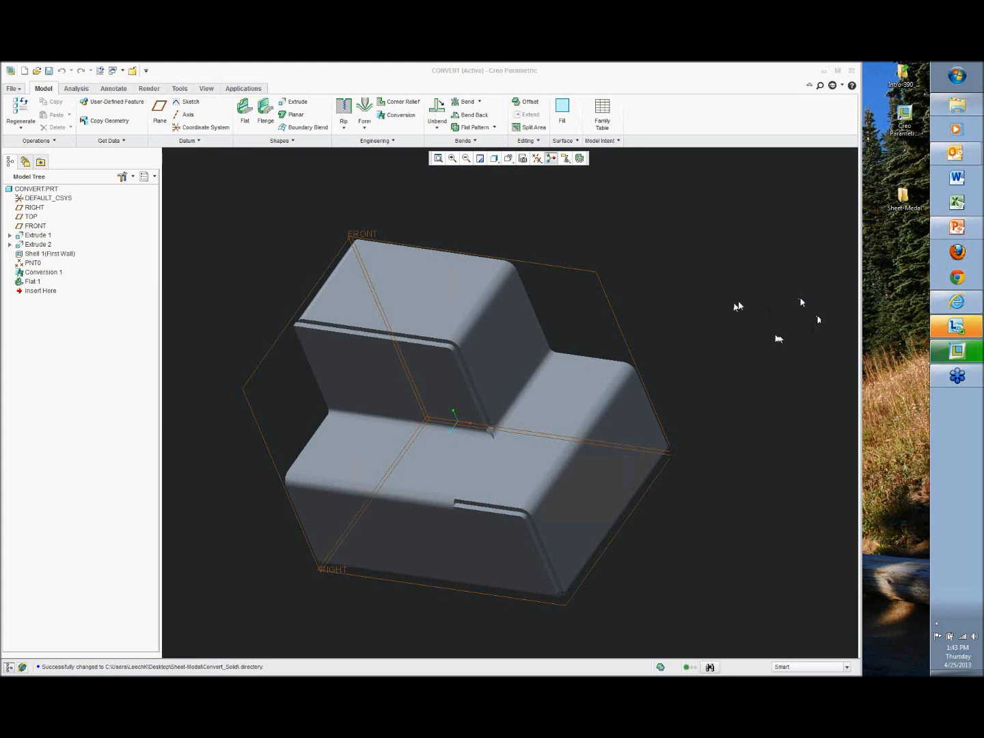
{"action": "left_click", "coordinate": [692, 272]}
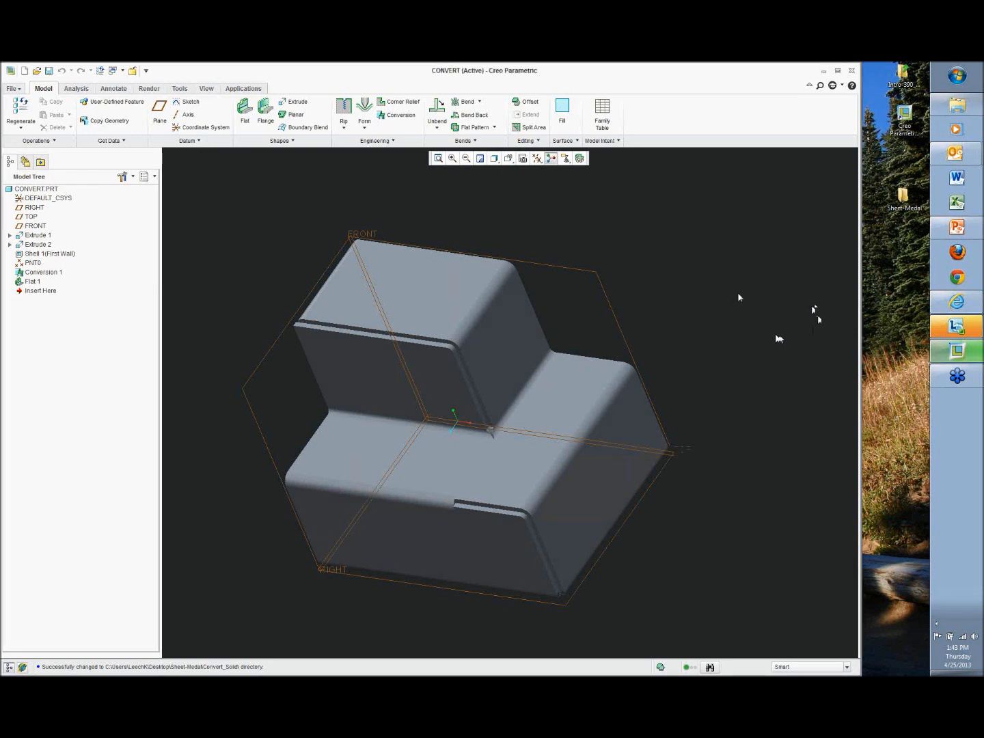
{"action": "left_click", "coordinate": [897, 281]}
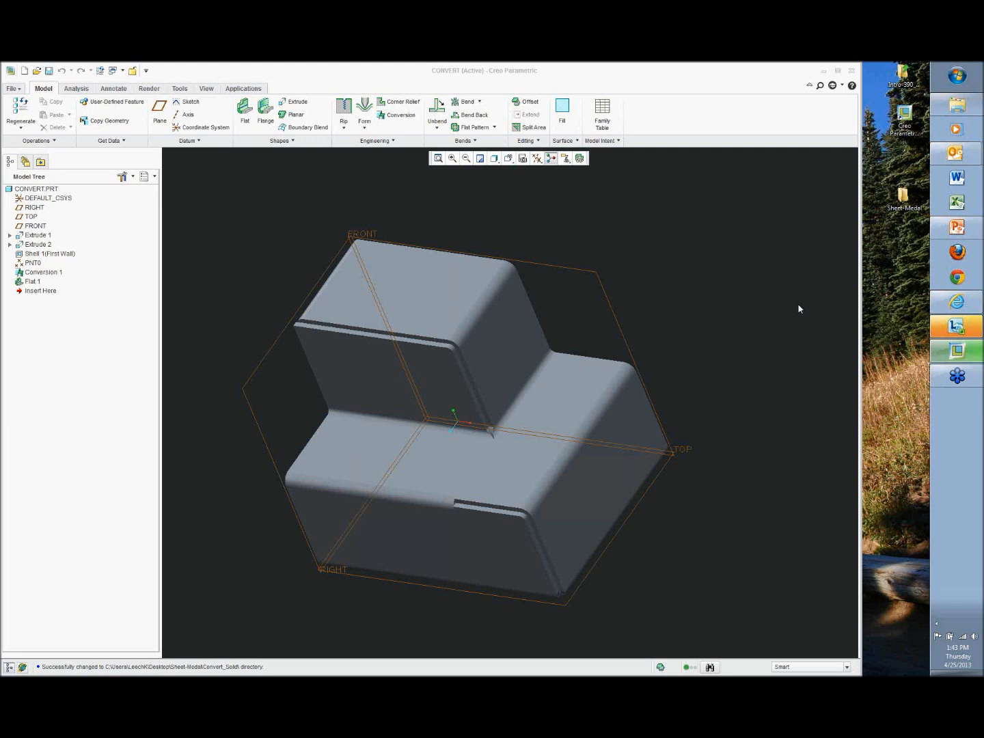
{"action": "left_click", "coordinate": [700, 253]}
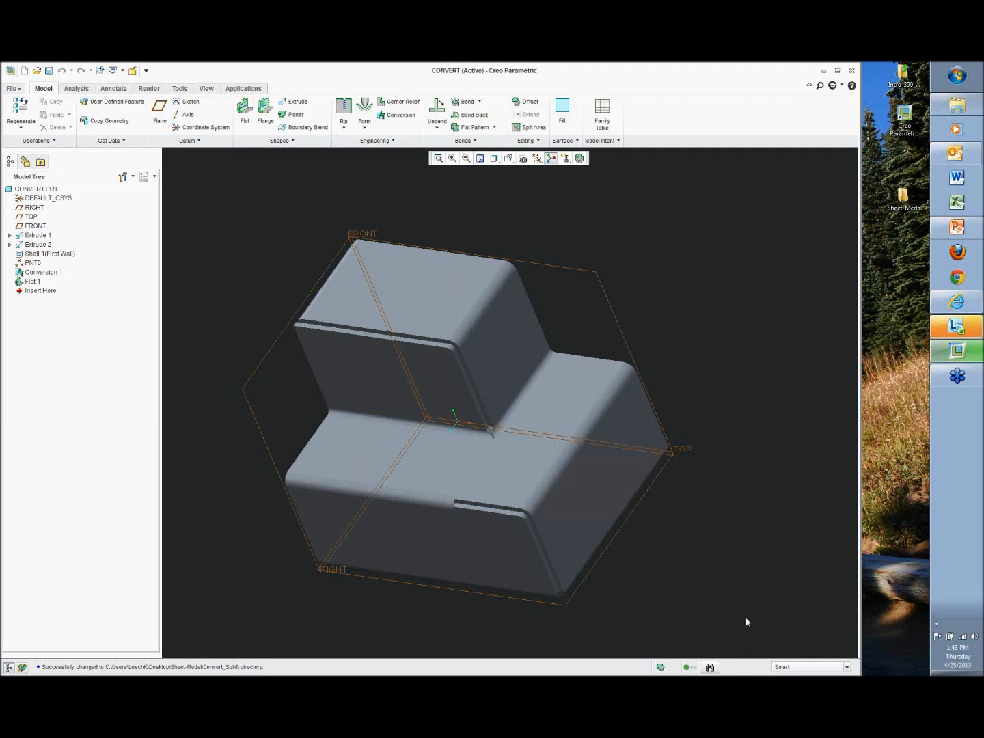